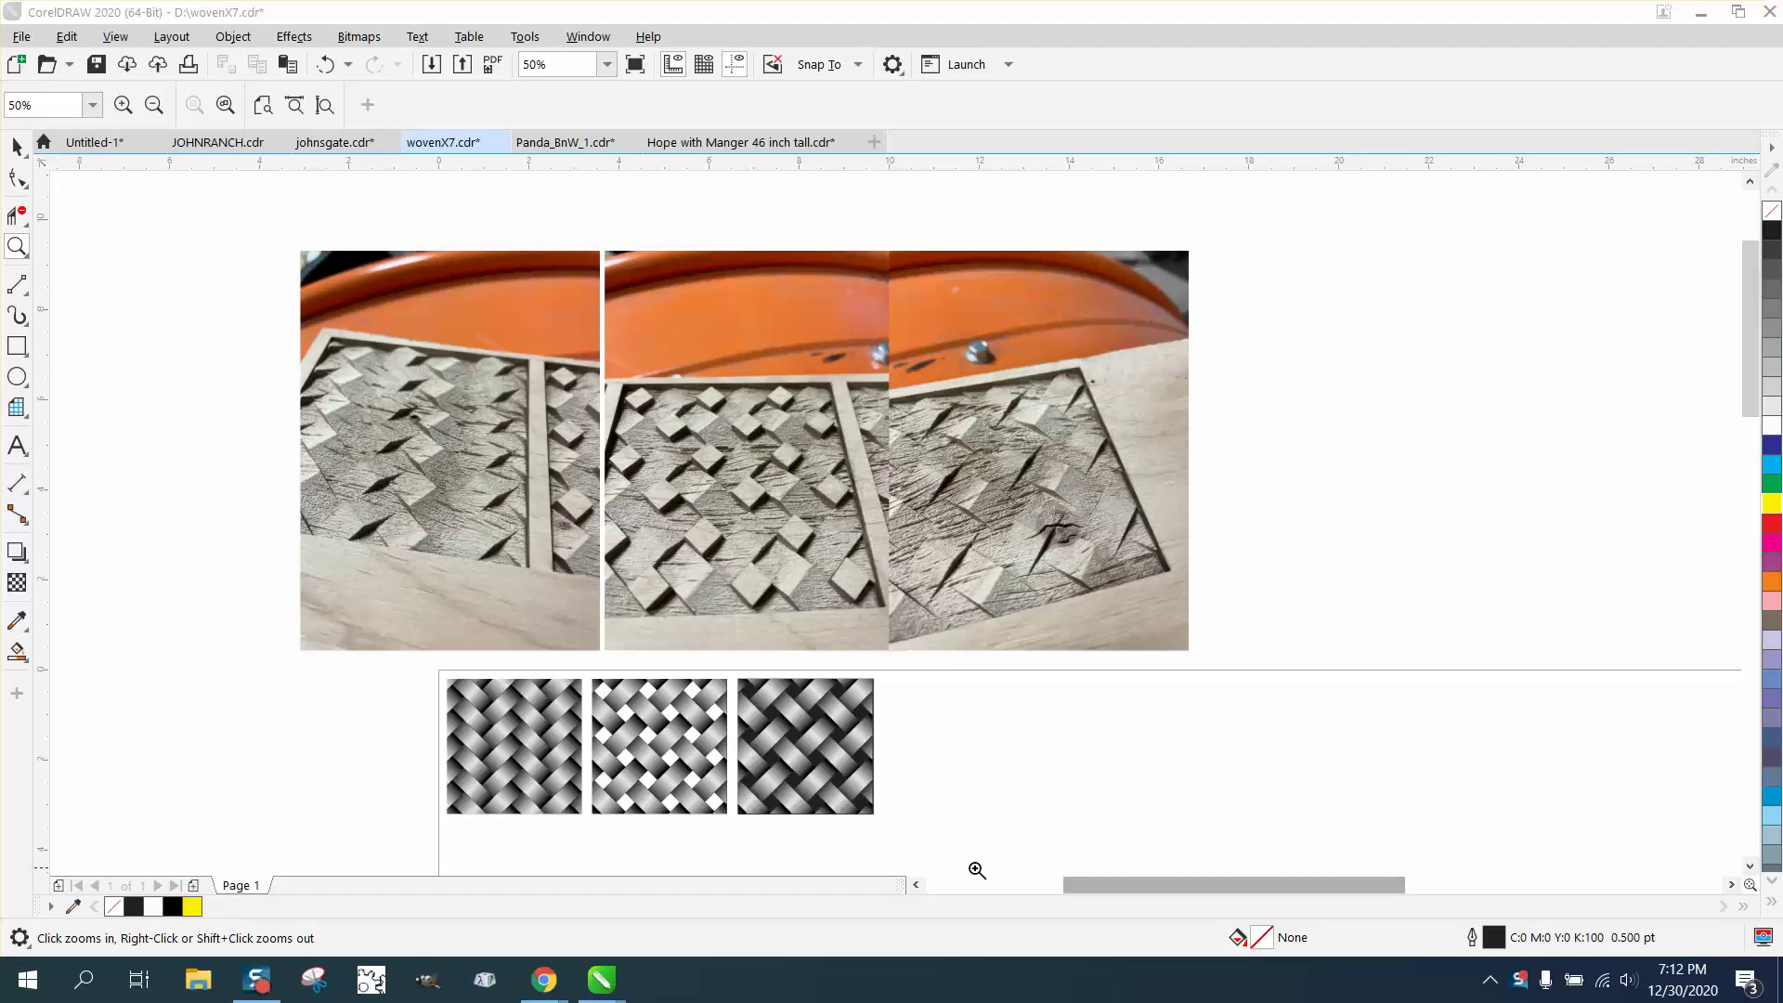
Step: Zoom in and out to inspect the three woven tiles and the reference photos
left_click_drag(444, 685, 911, 847)
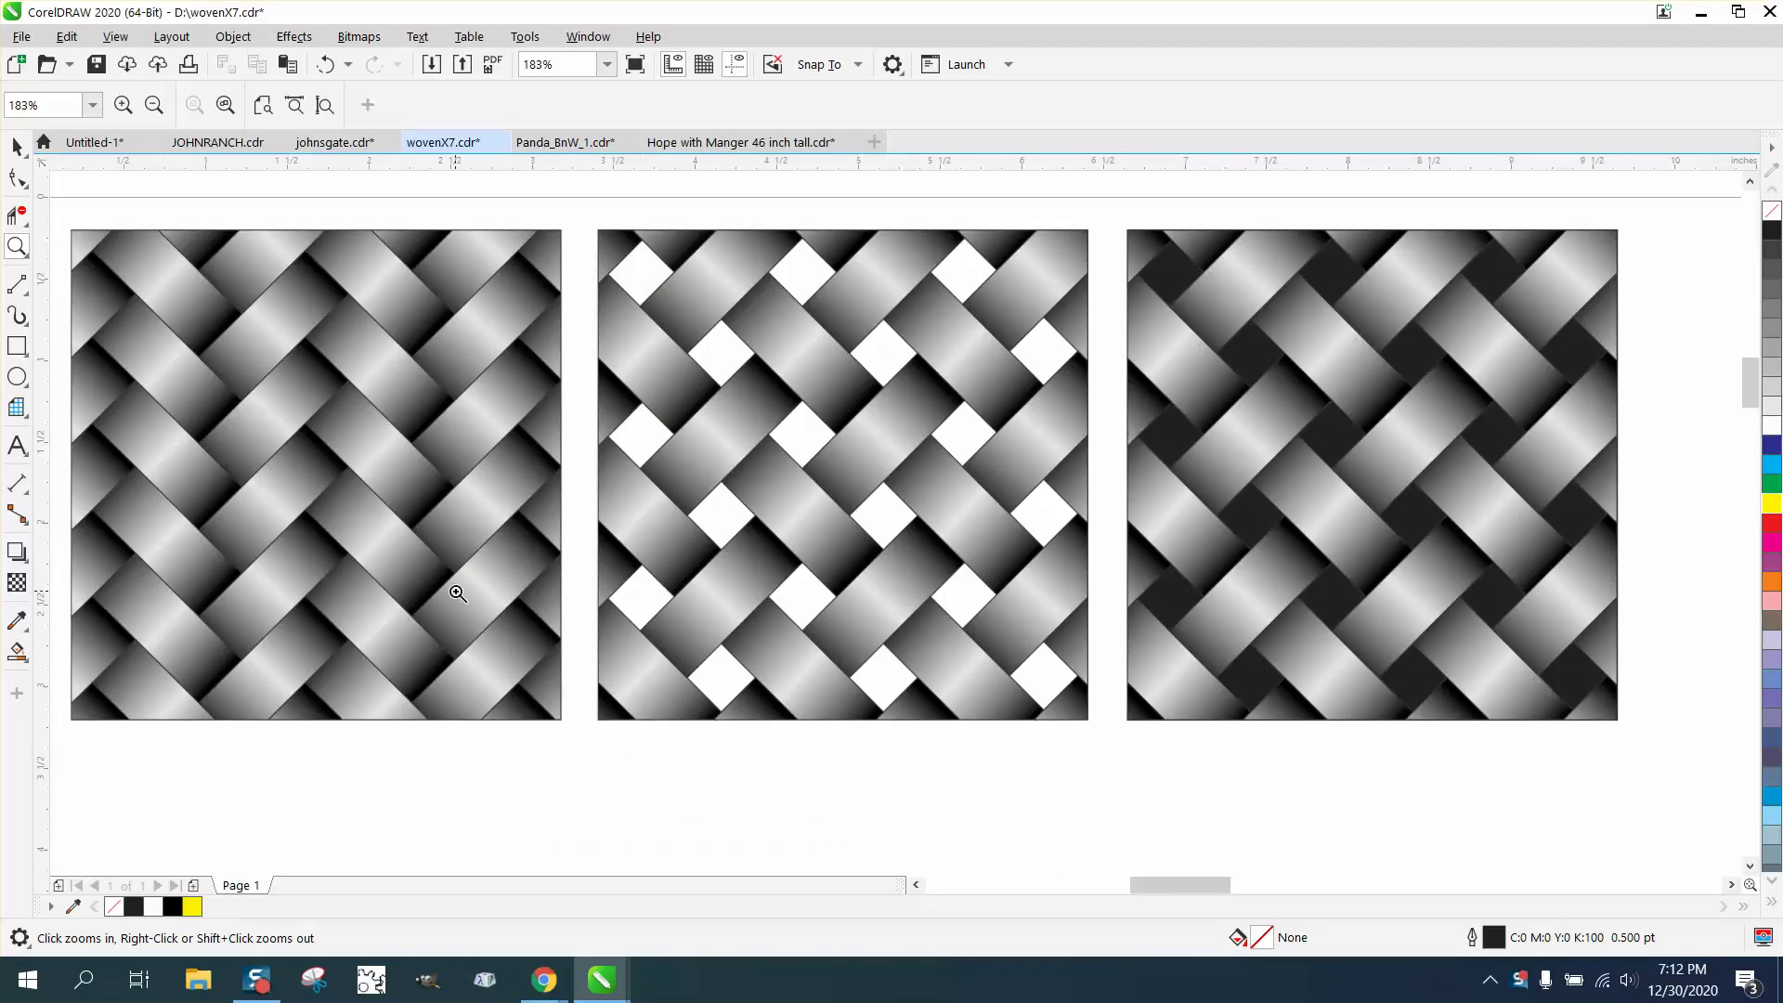
right_click(460, 599)
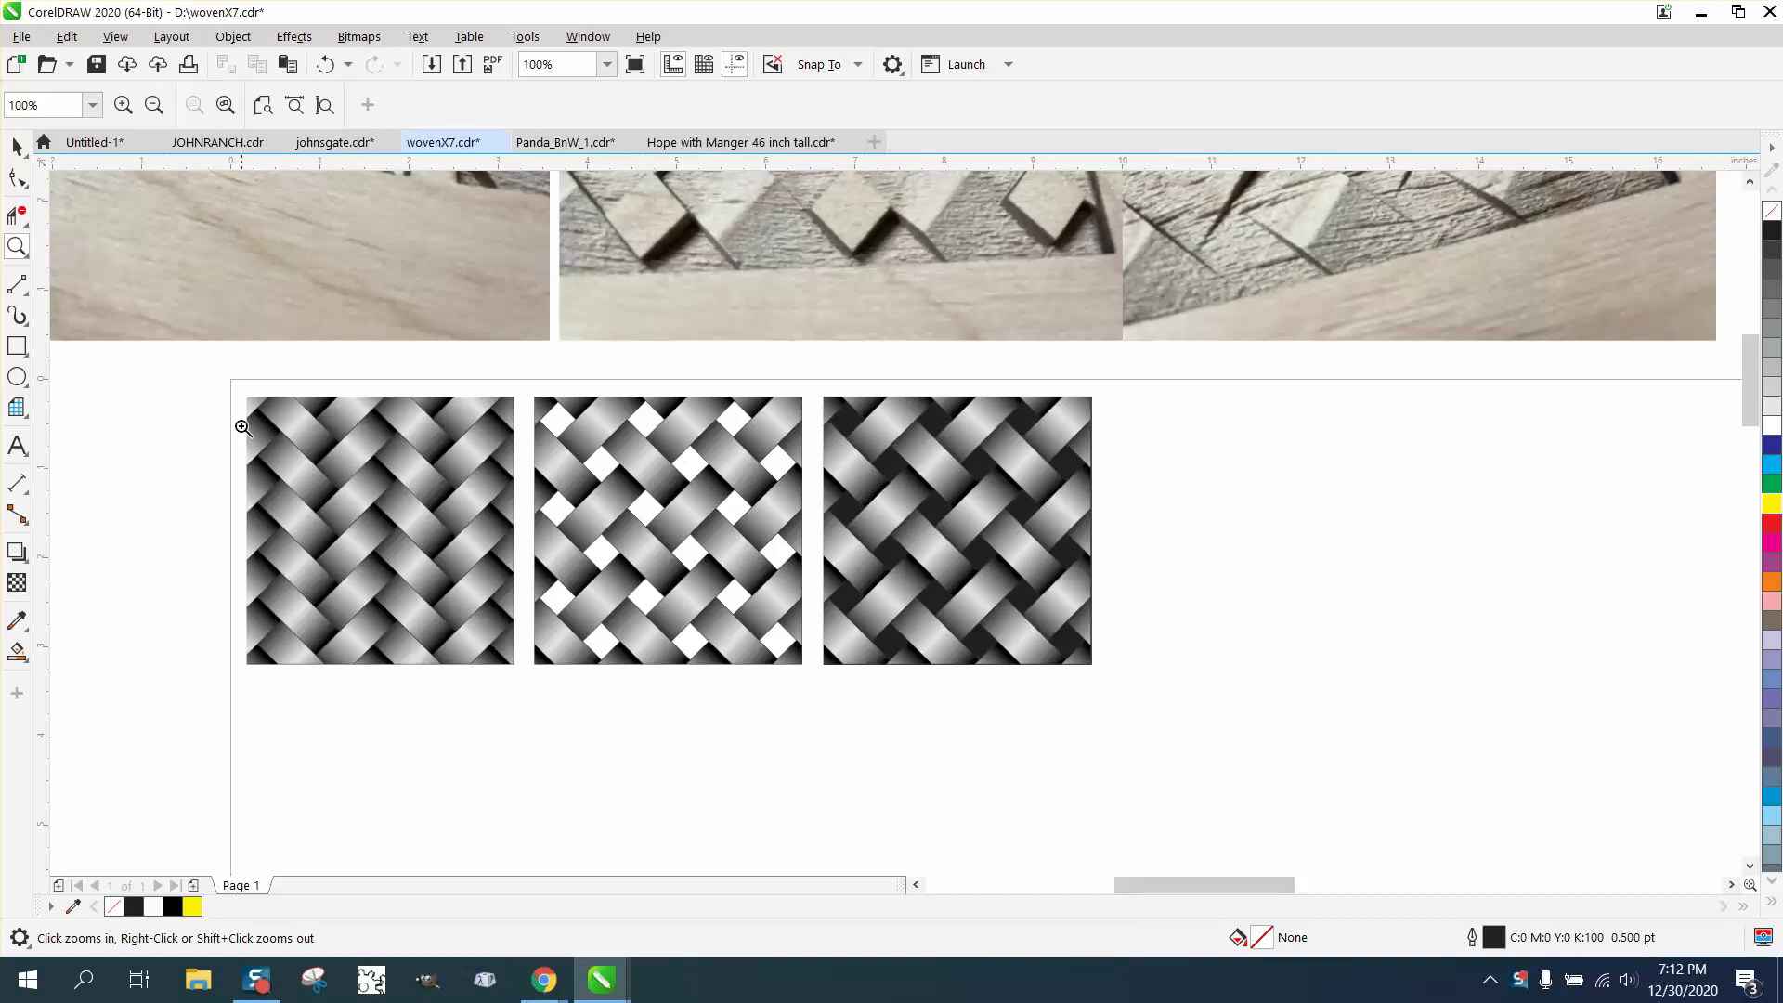
left_click_drag(242, 427, 583, 650)
scroll(583, 650, "down", 5)
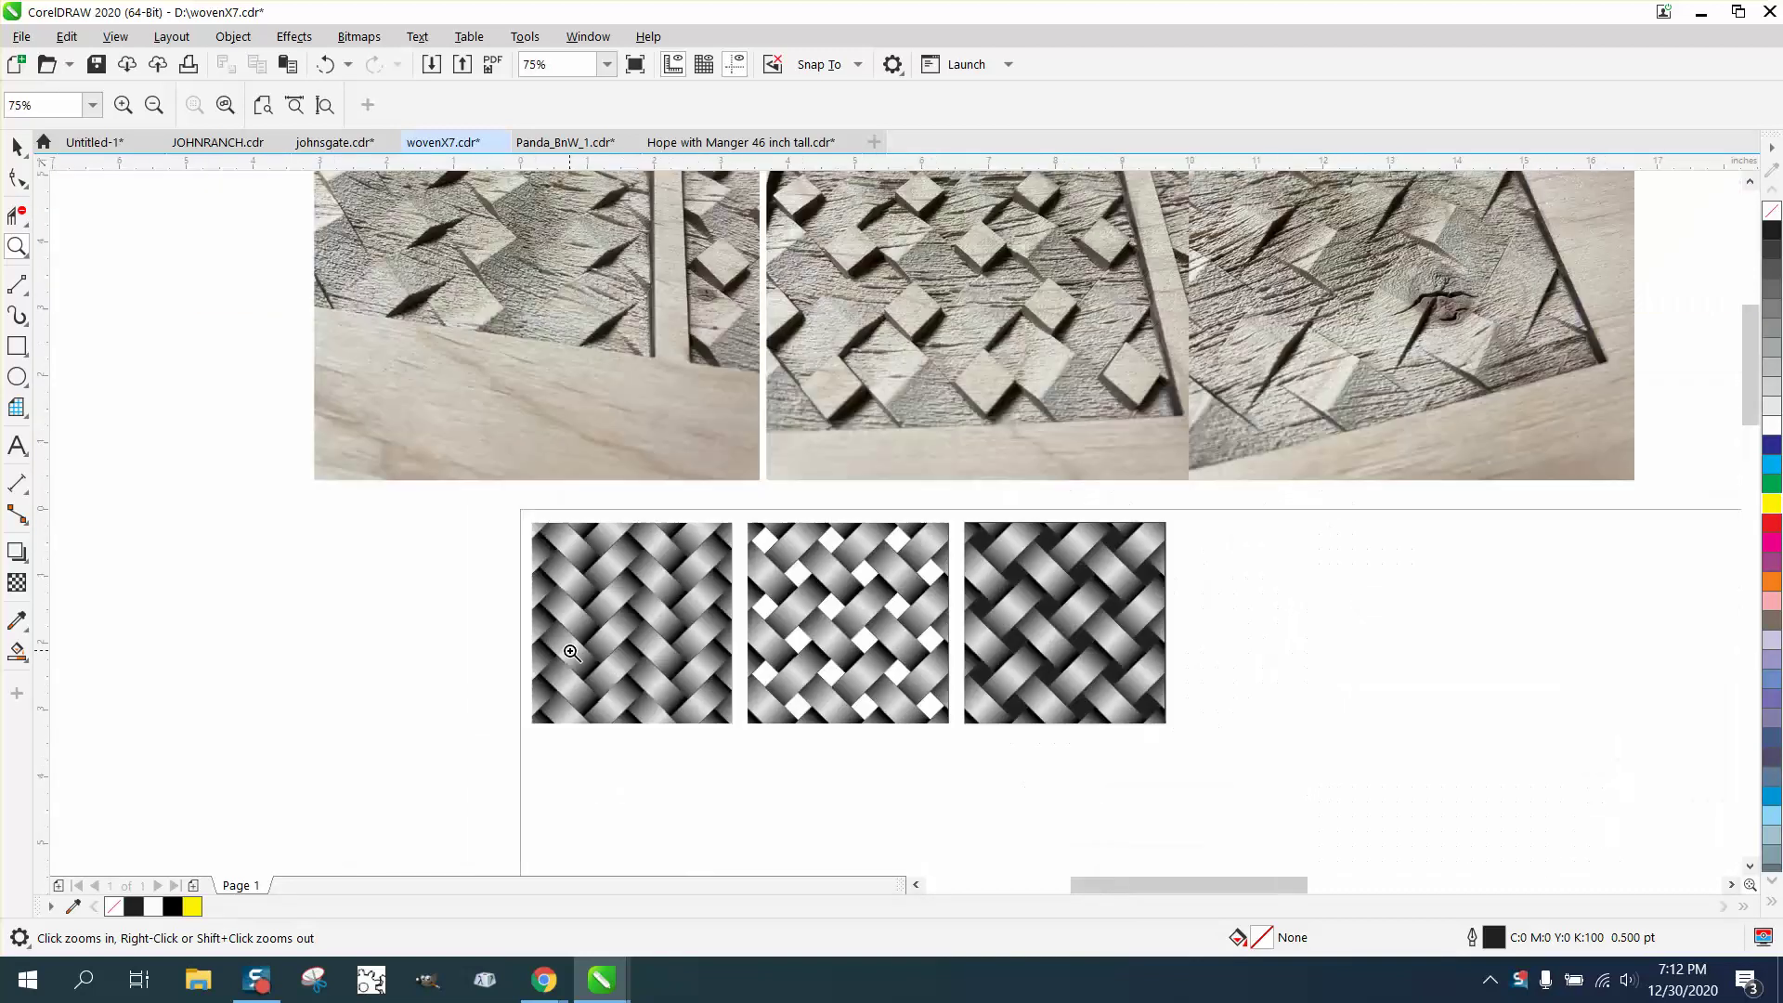
scroll(1113, 553, "up", 3)
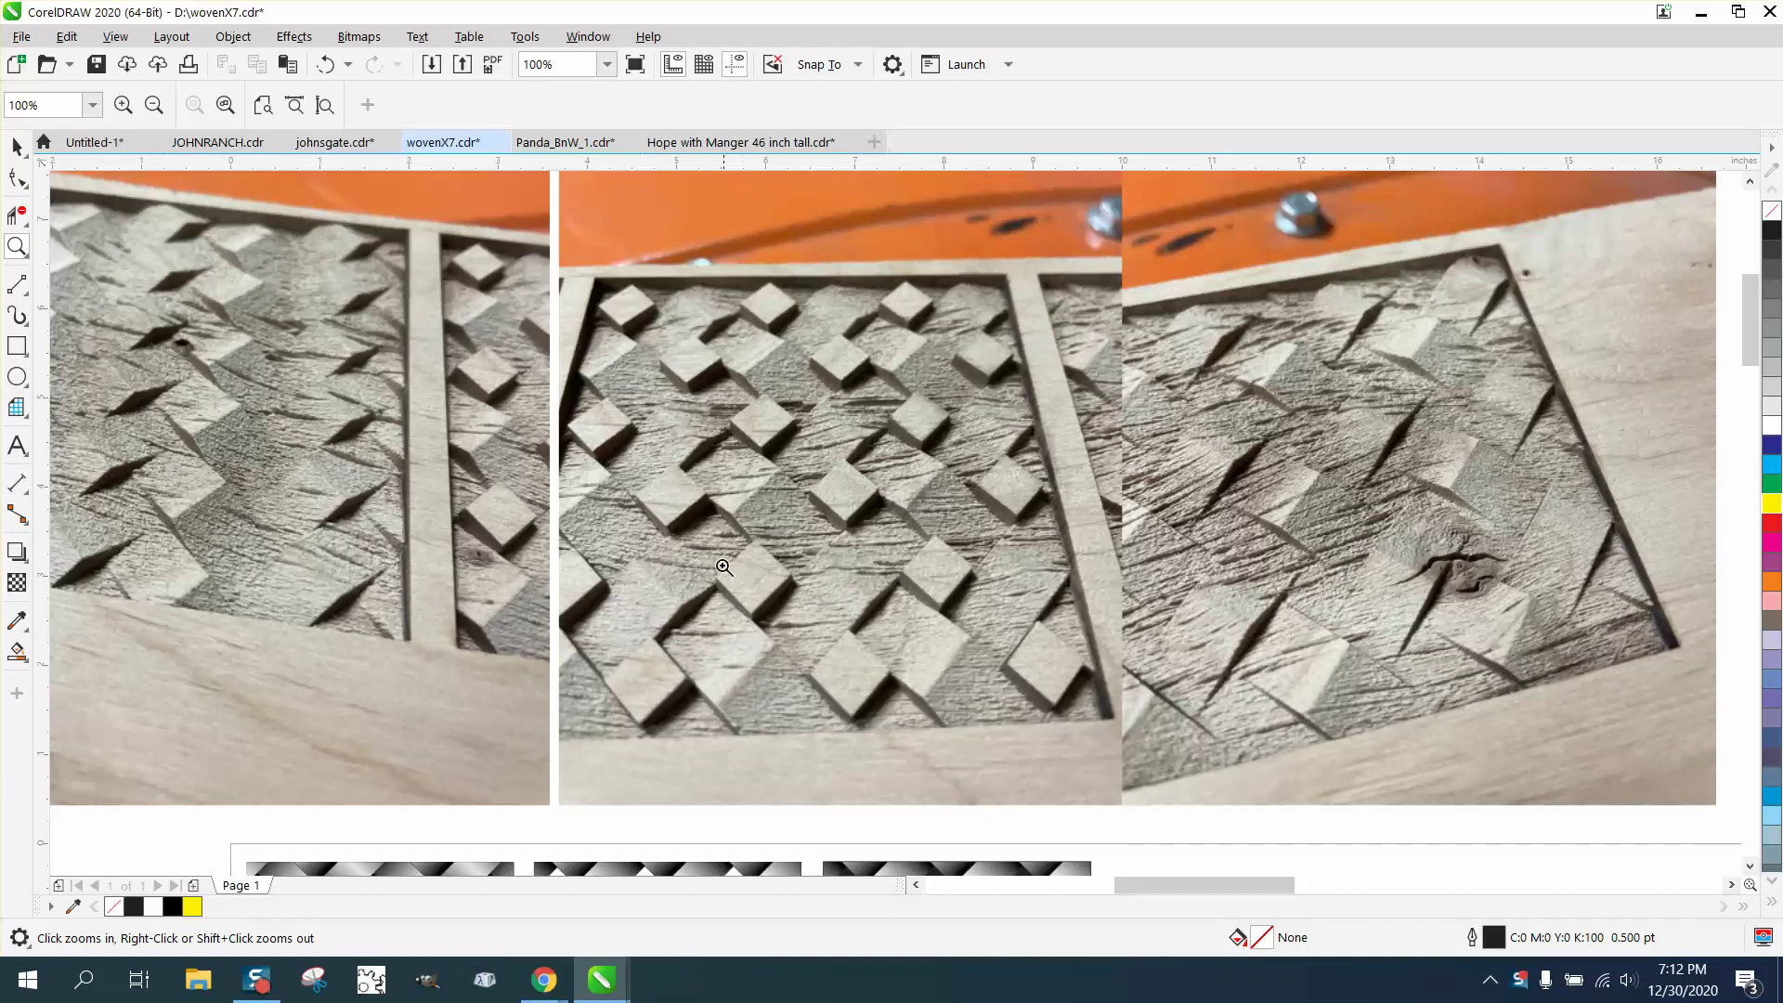
right_click(752, 534)
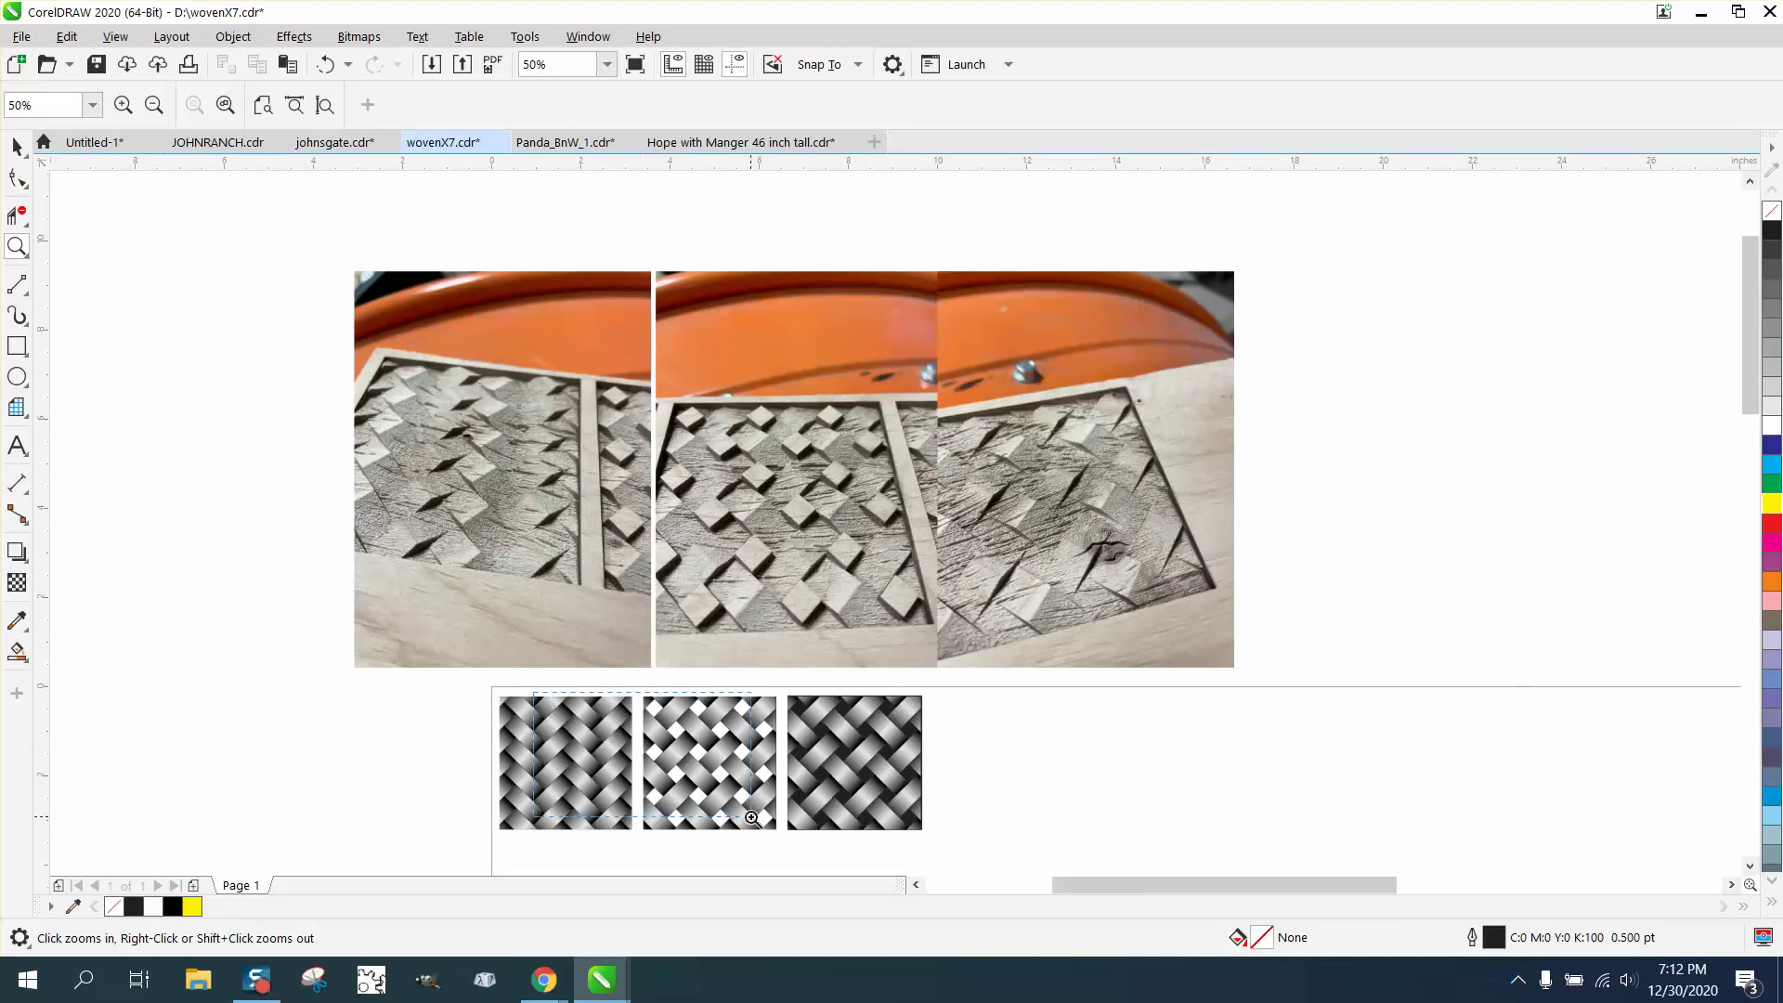
left_click_drag(534, 691, 752, 817)
right_click(586, 656)
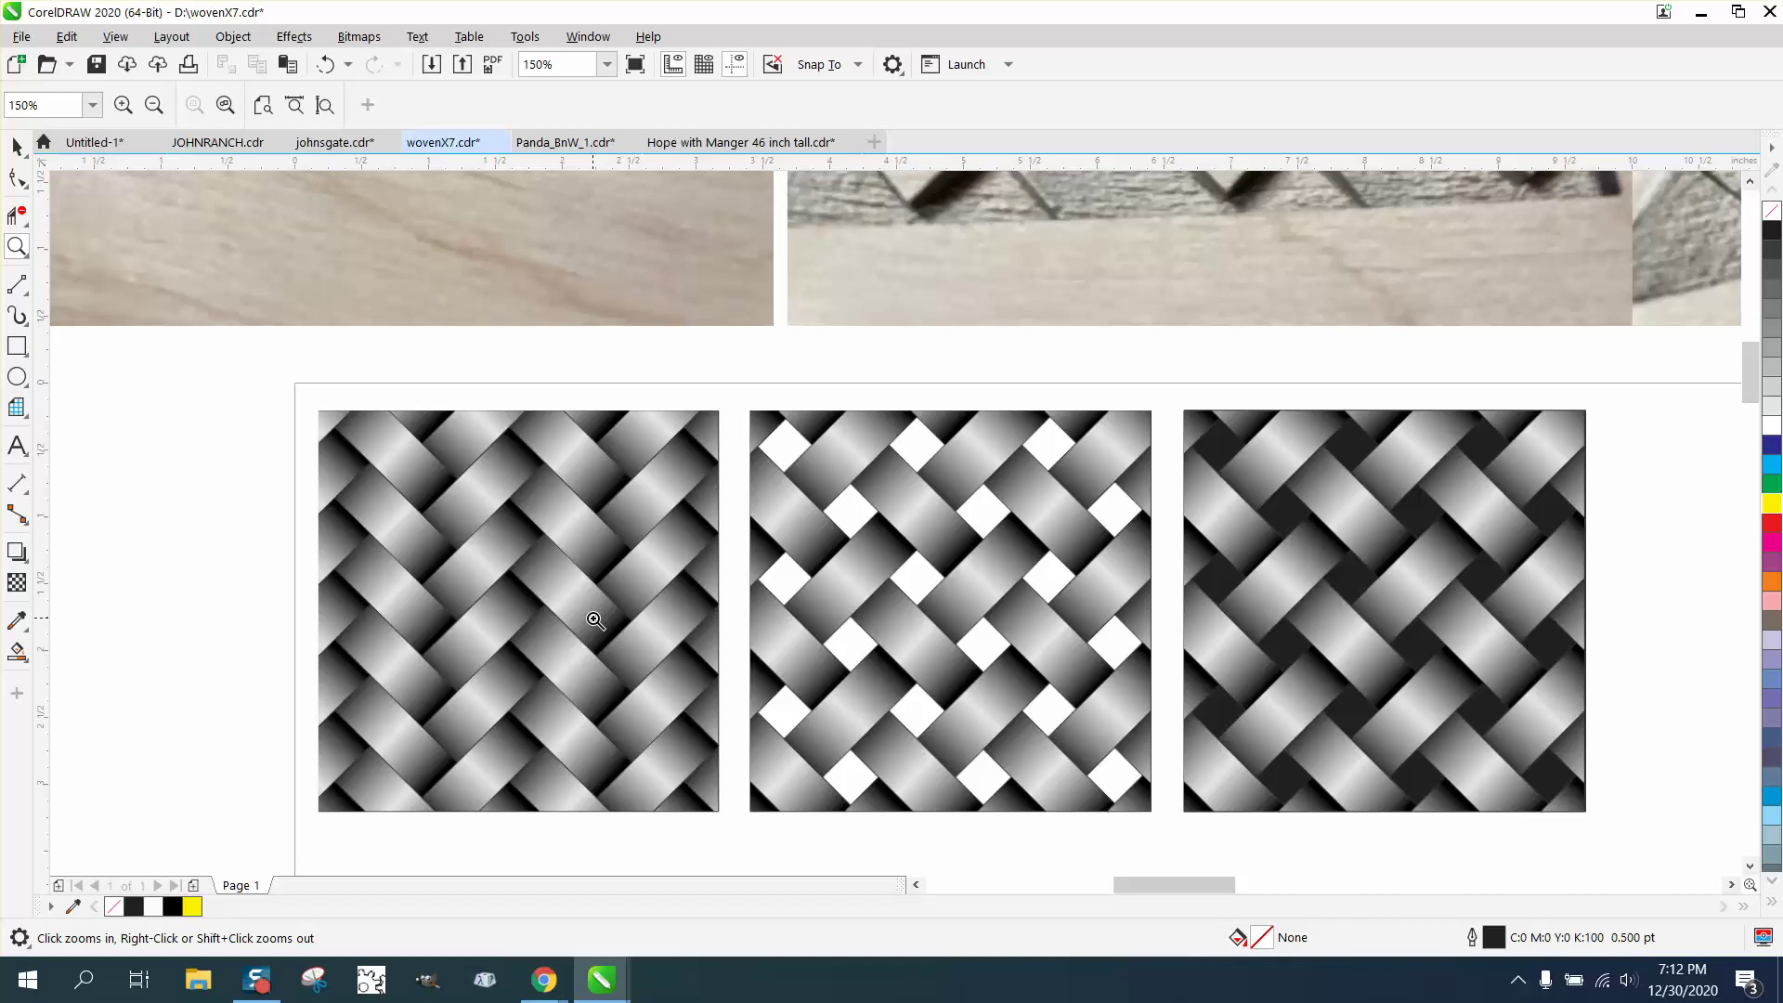
right_click(595, 621)
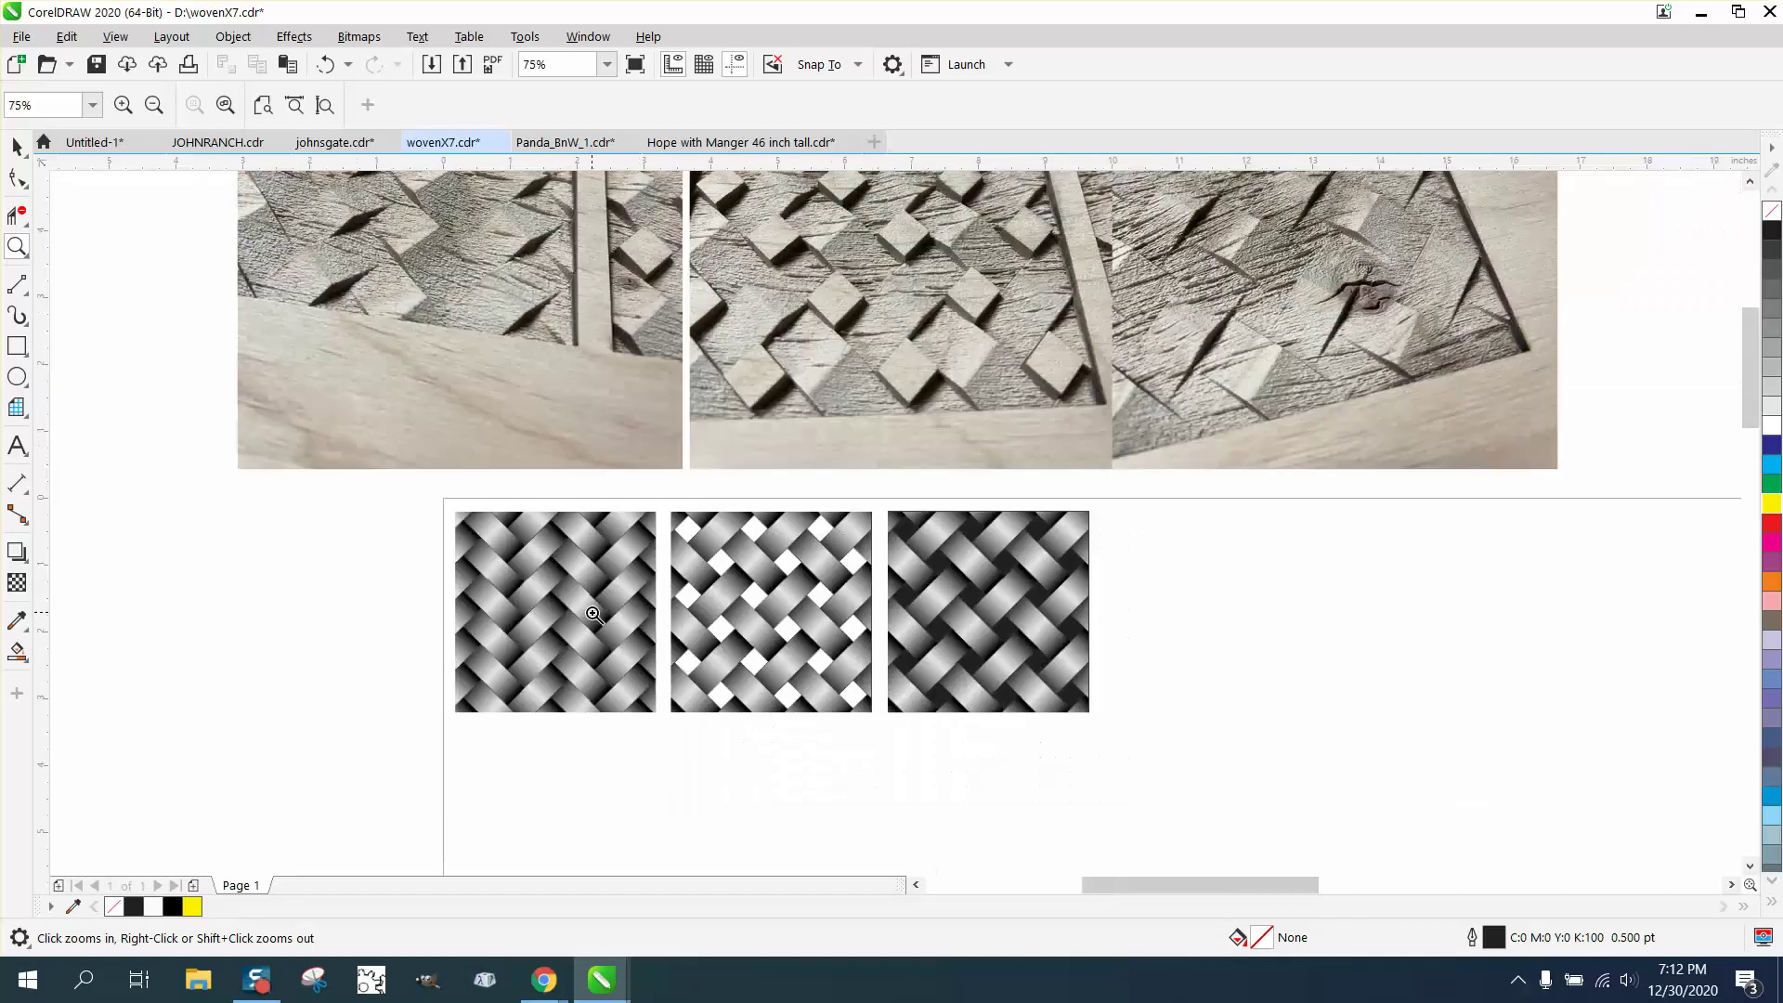
right_click(618, 574)
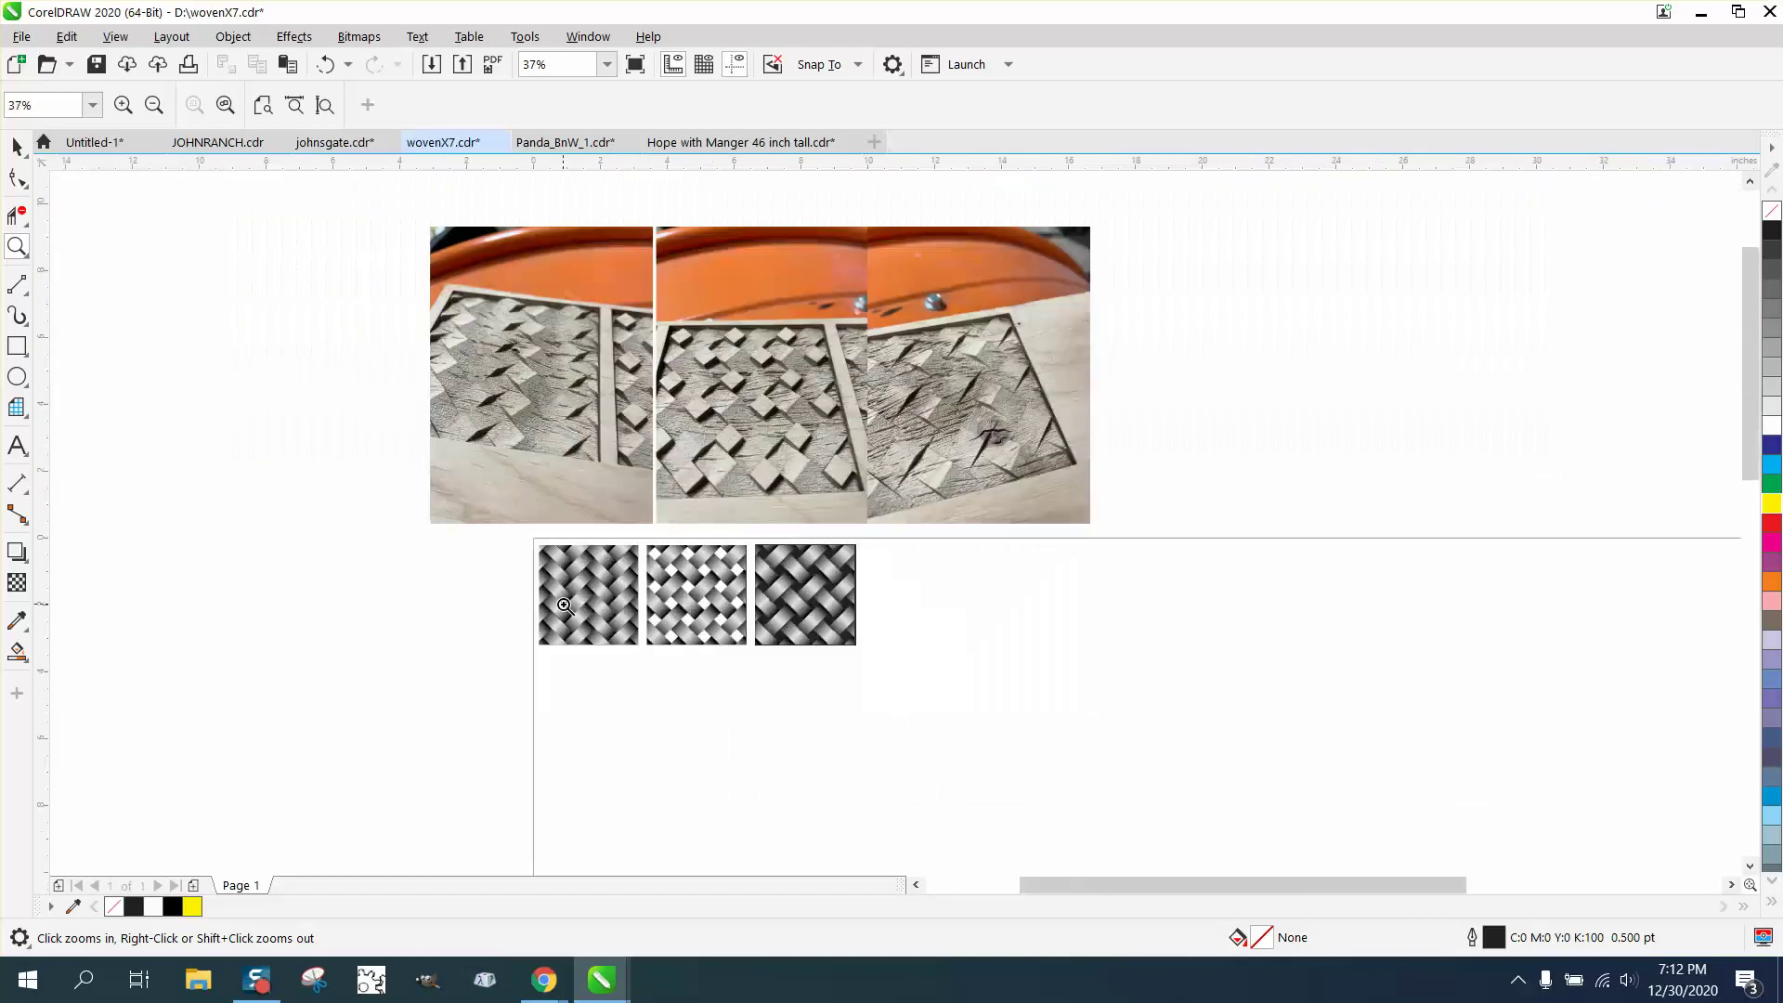
Step: Draw a 2 × 4 inch rectangle and position it at X 20, Y -14
left_click(20, 347)
mouse_move(929, 641)
left_mouse_down()
mouse_move(955, 748)
mouse_move(980, 767)
left_mouse_up()
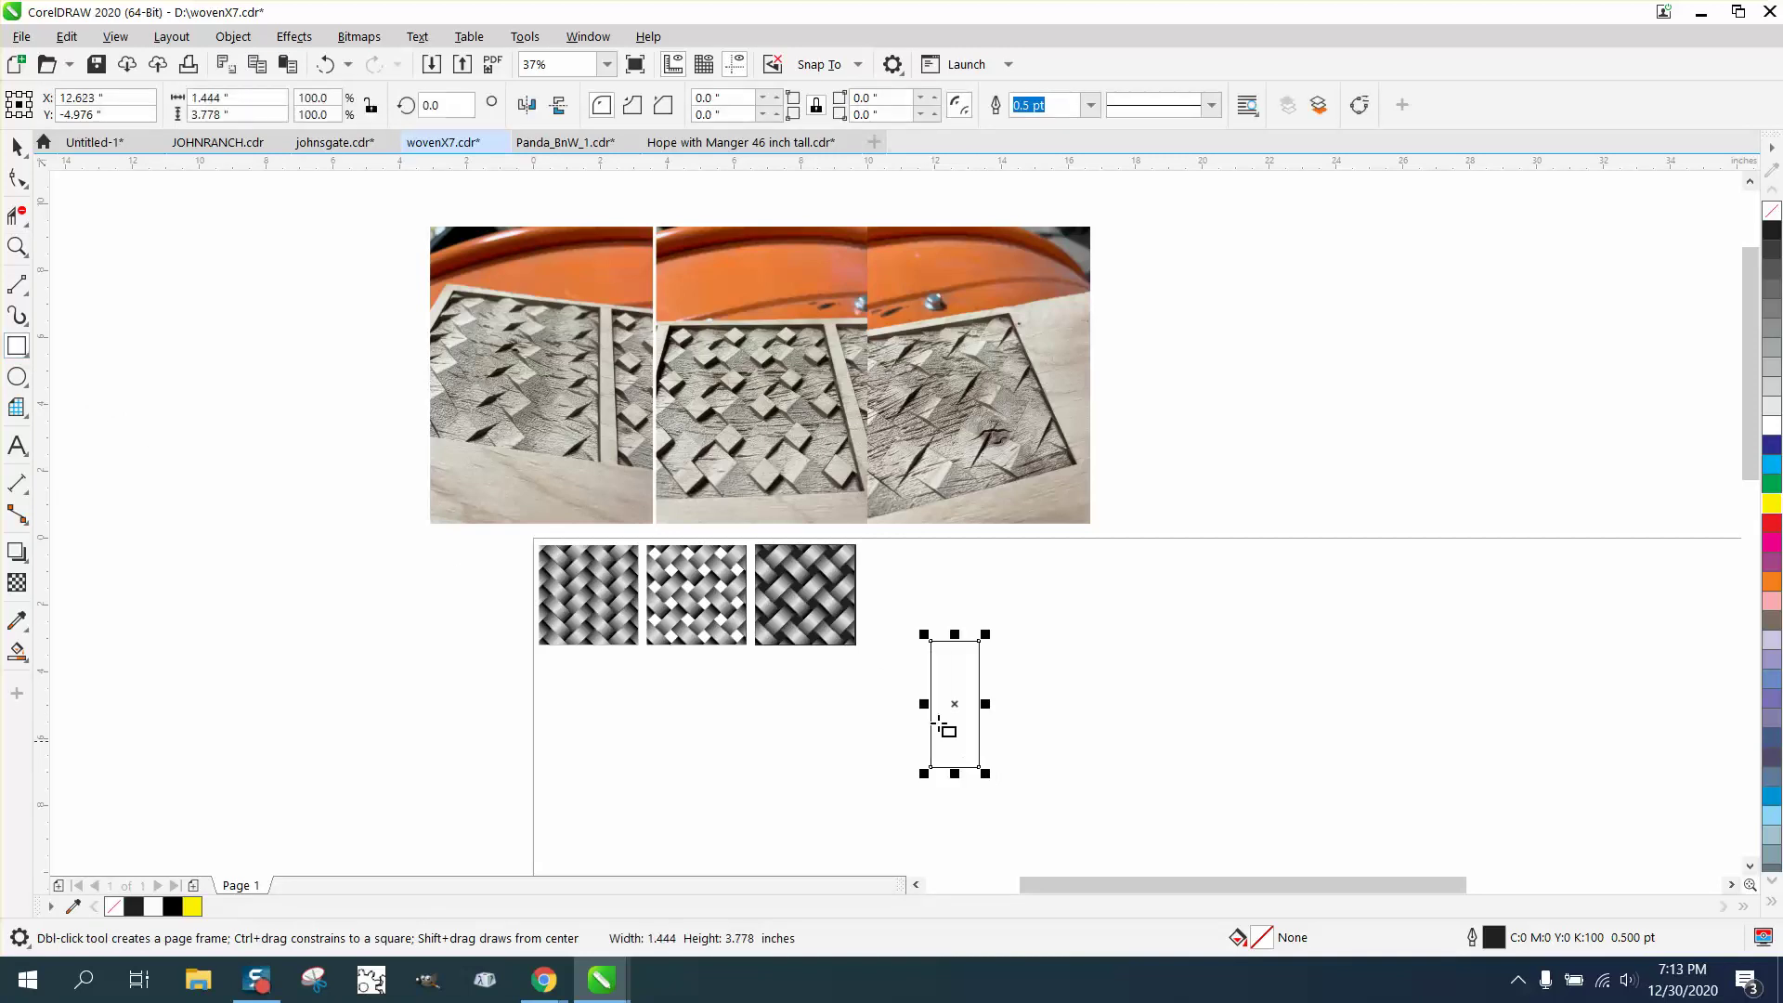
left_click(219, 97)
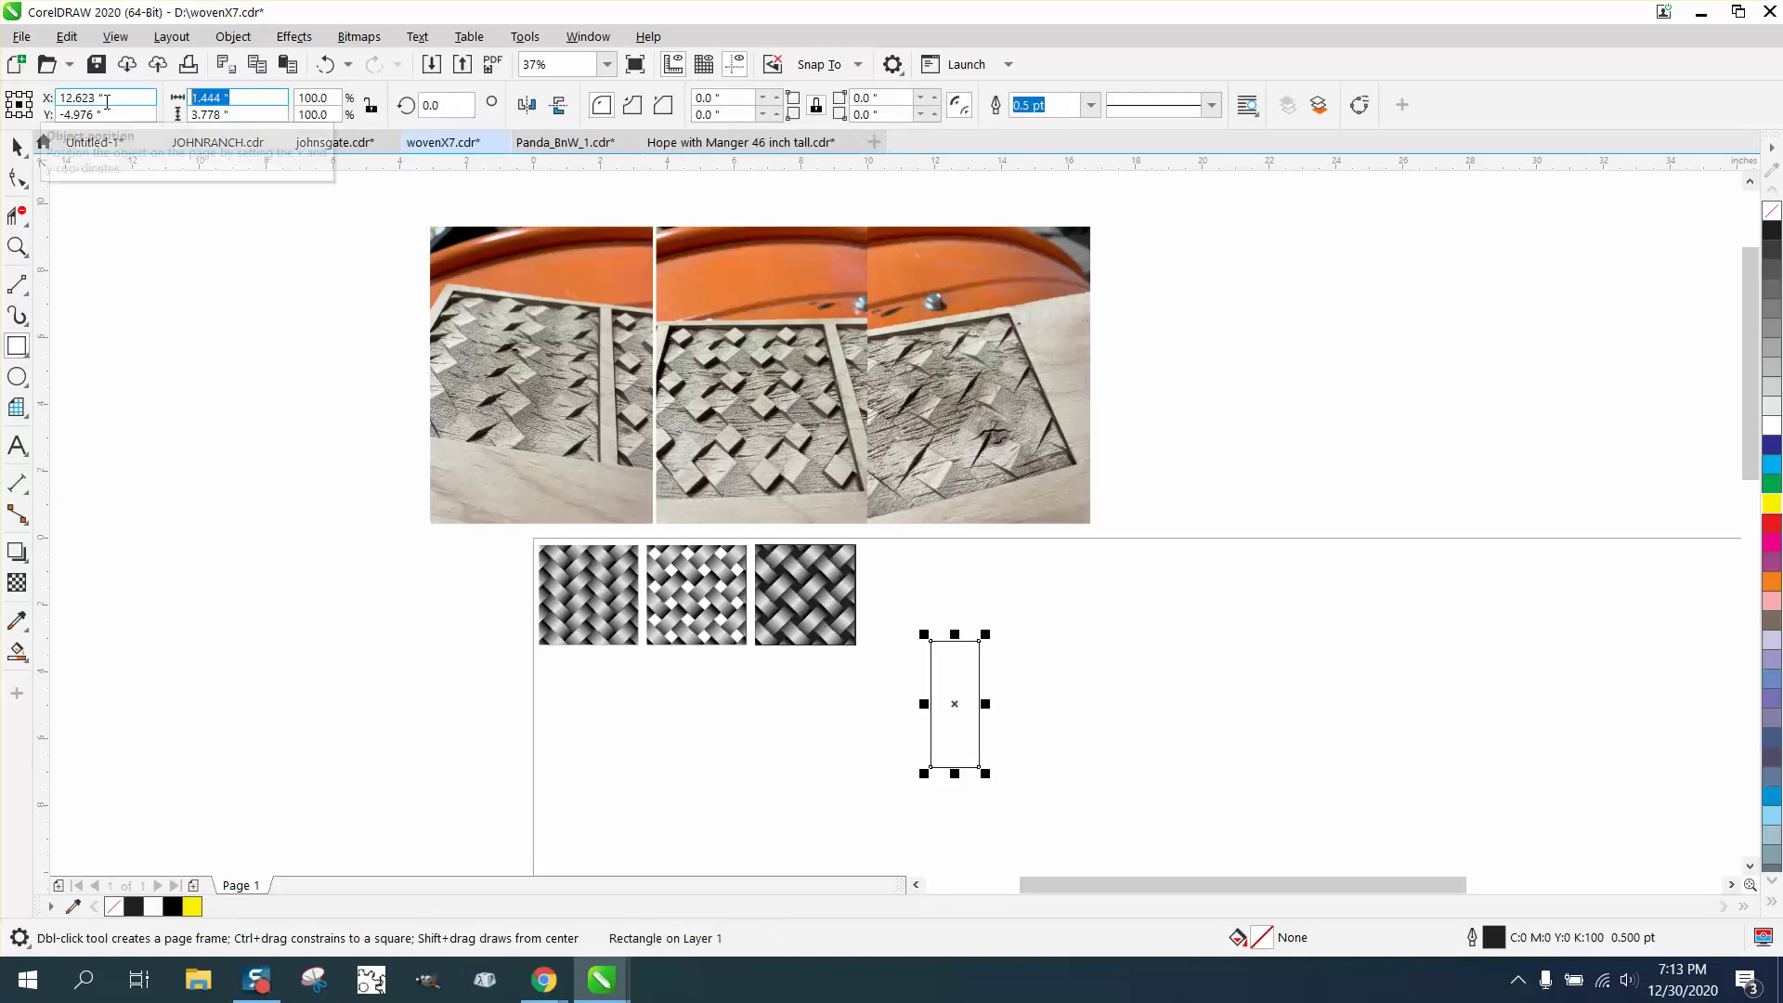
type("2")
key("Tab")
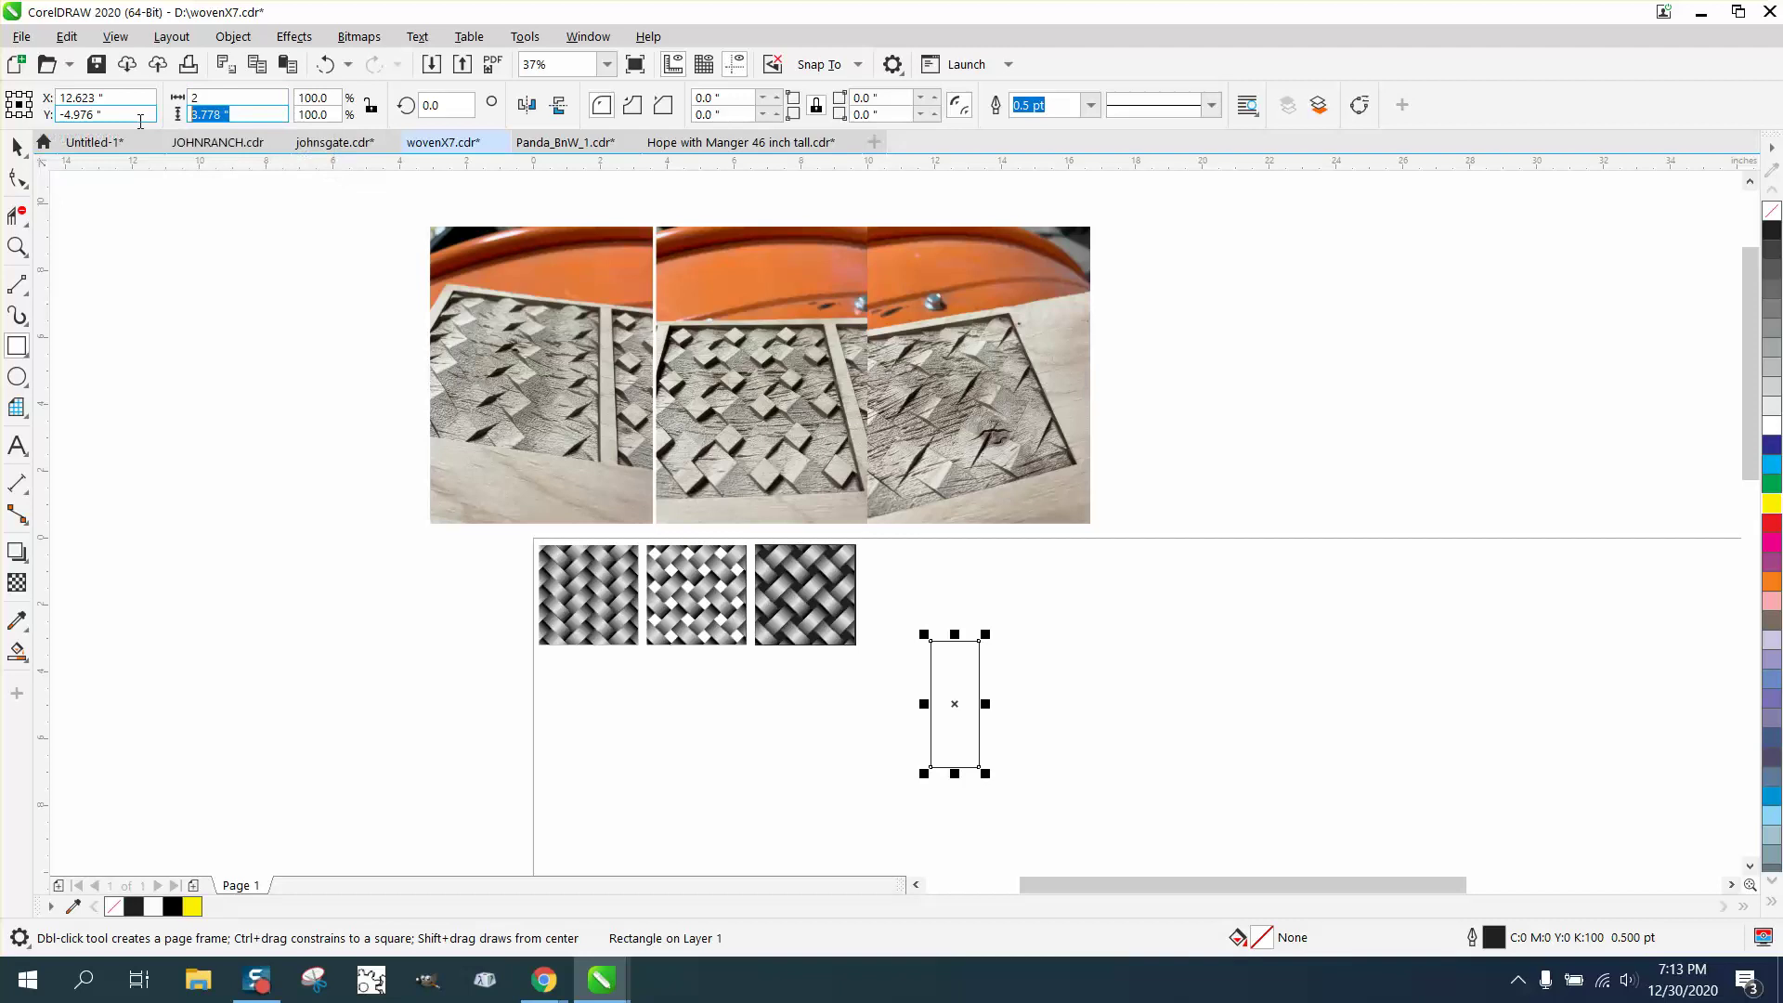
type("4")
key("Return")
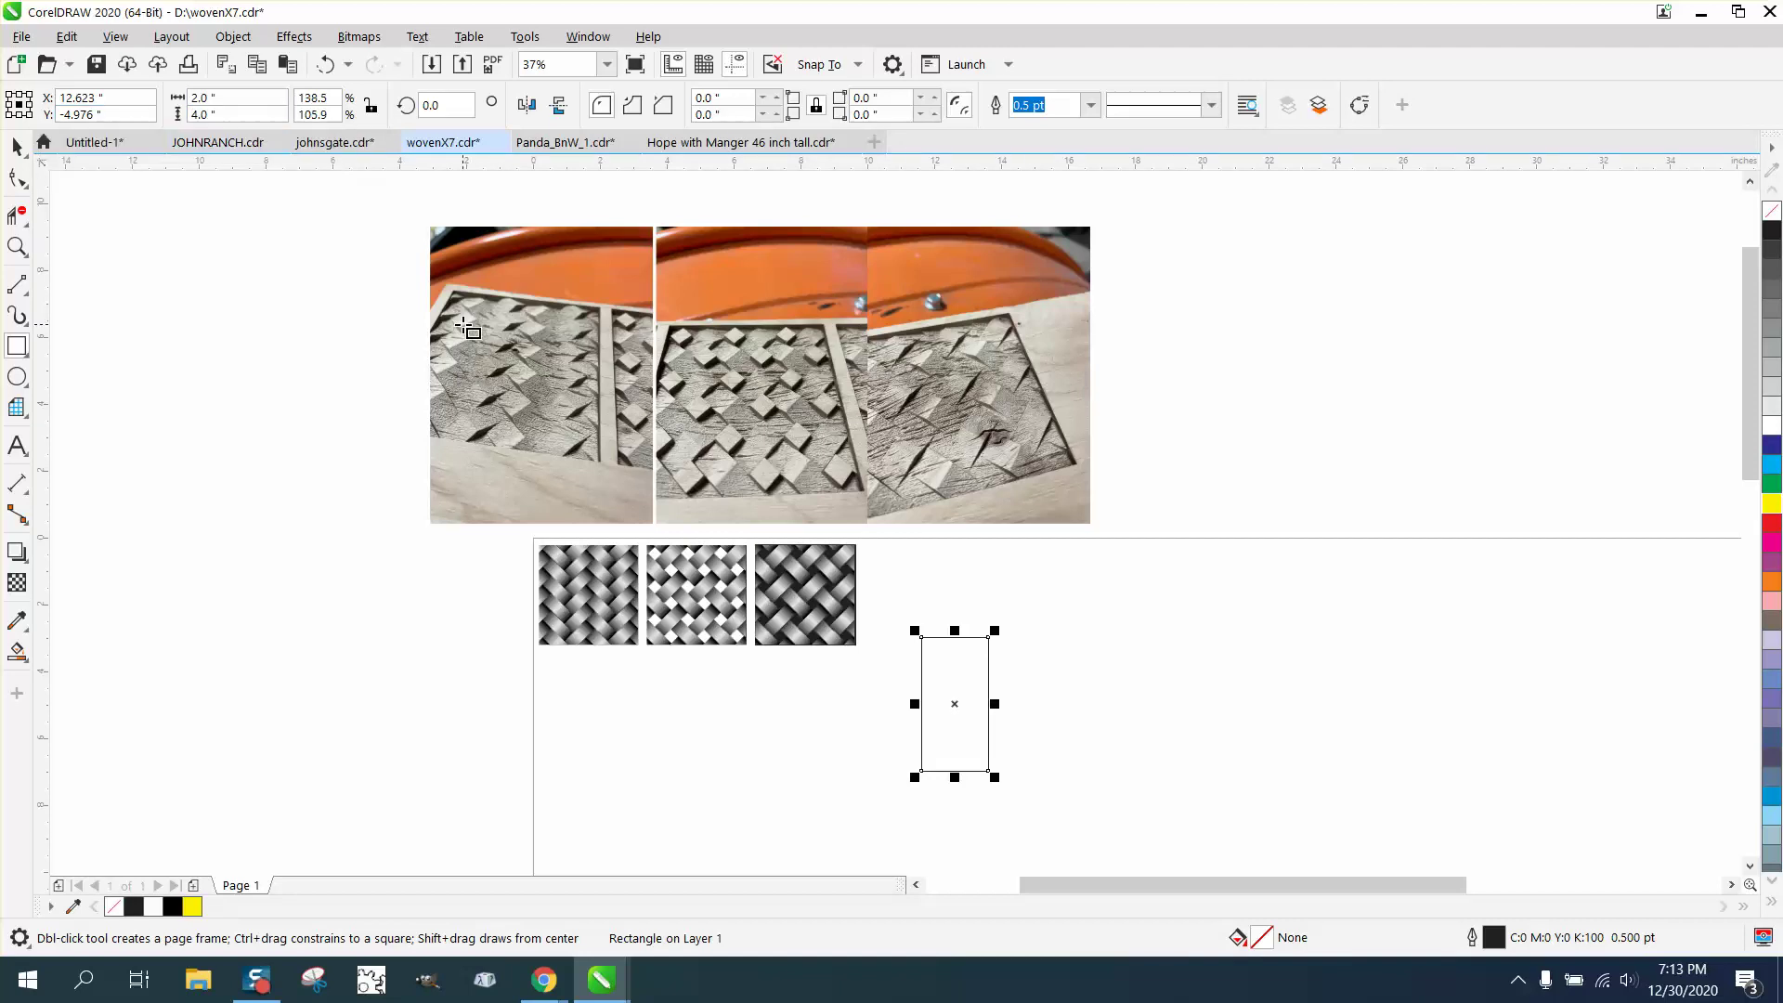
key("F3")
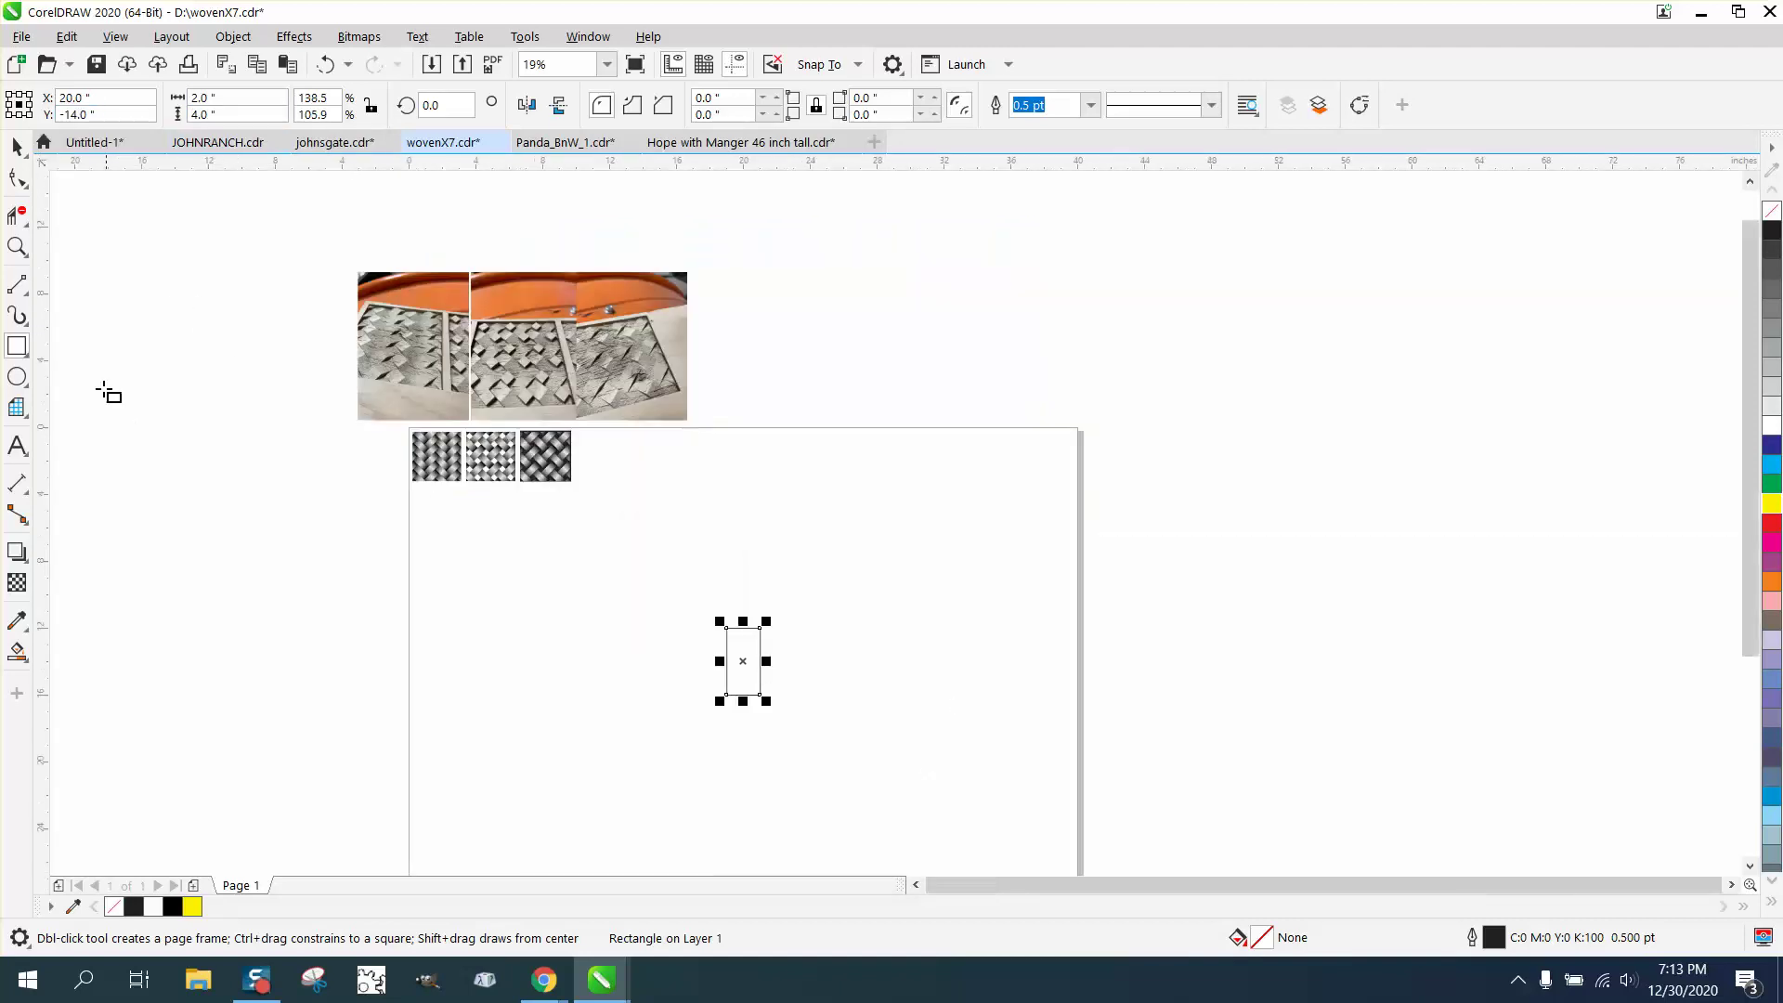
Step: Zoom in on the small rectangle and Smart Fill it solid black
left_click(21, 249)
left_click_drag(711, 635, 907, 721)
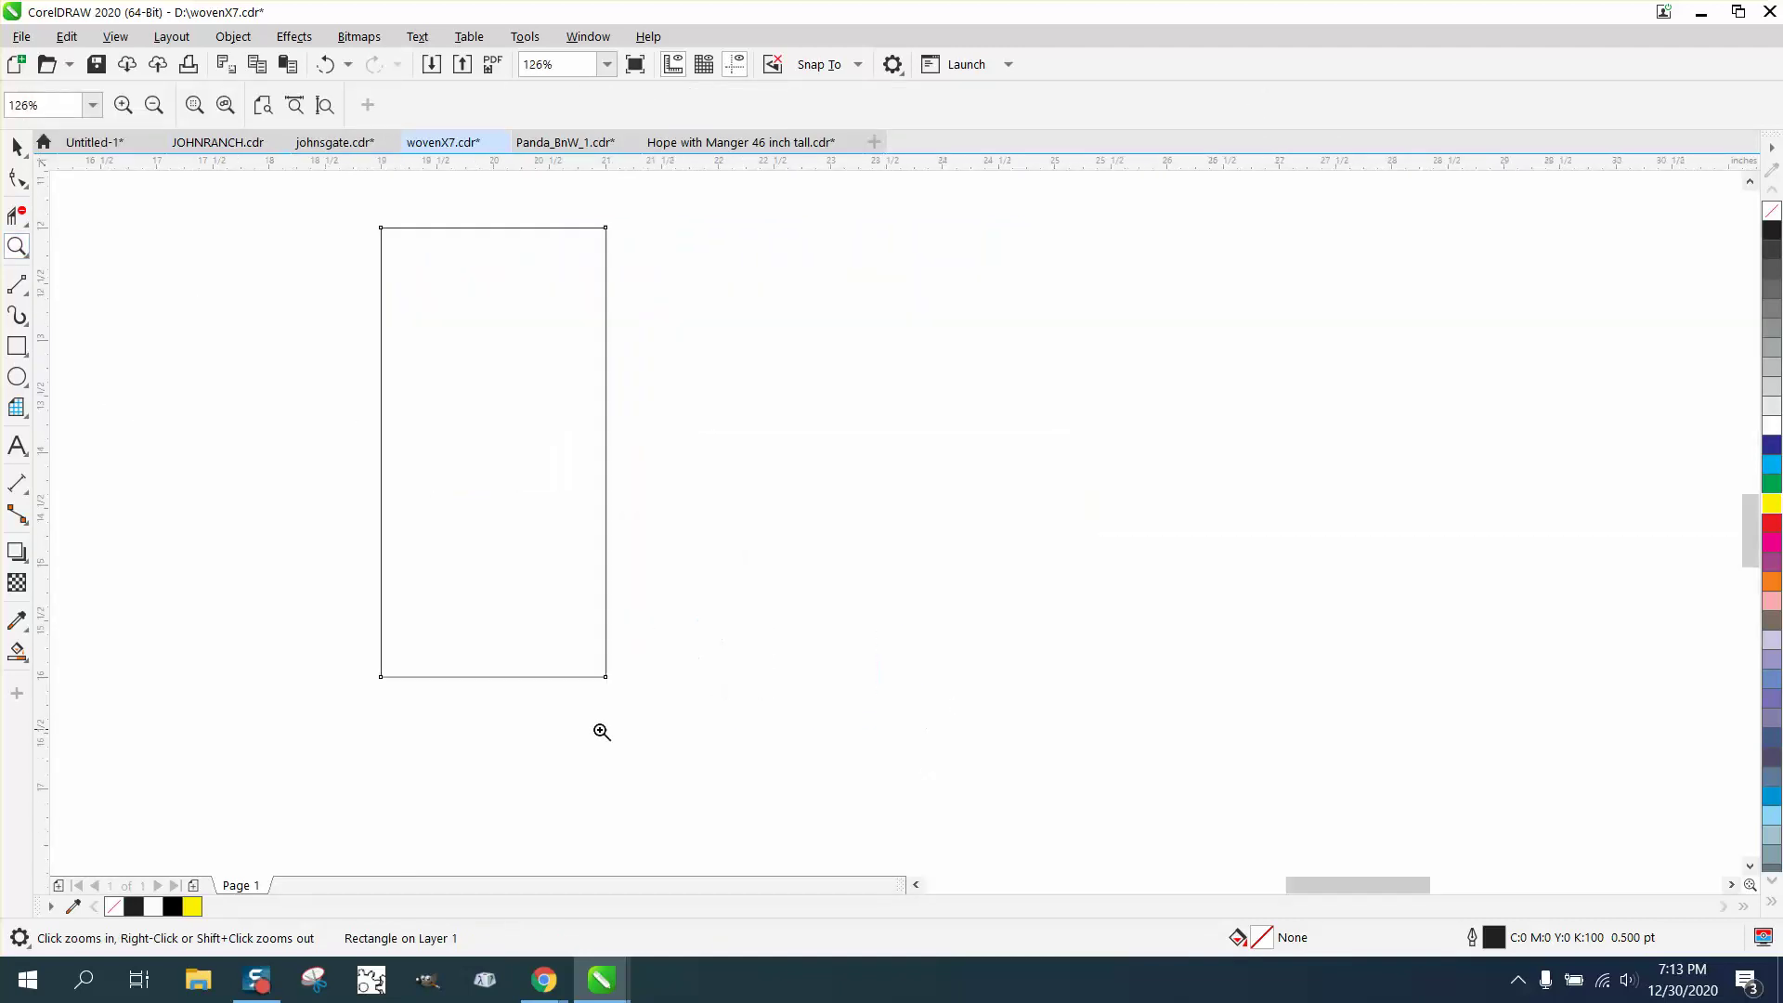
left_click(18, 653)
left_click(479, 619)
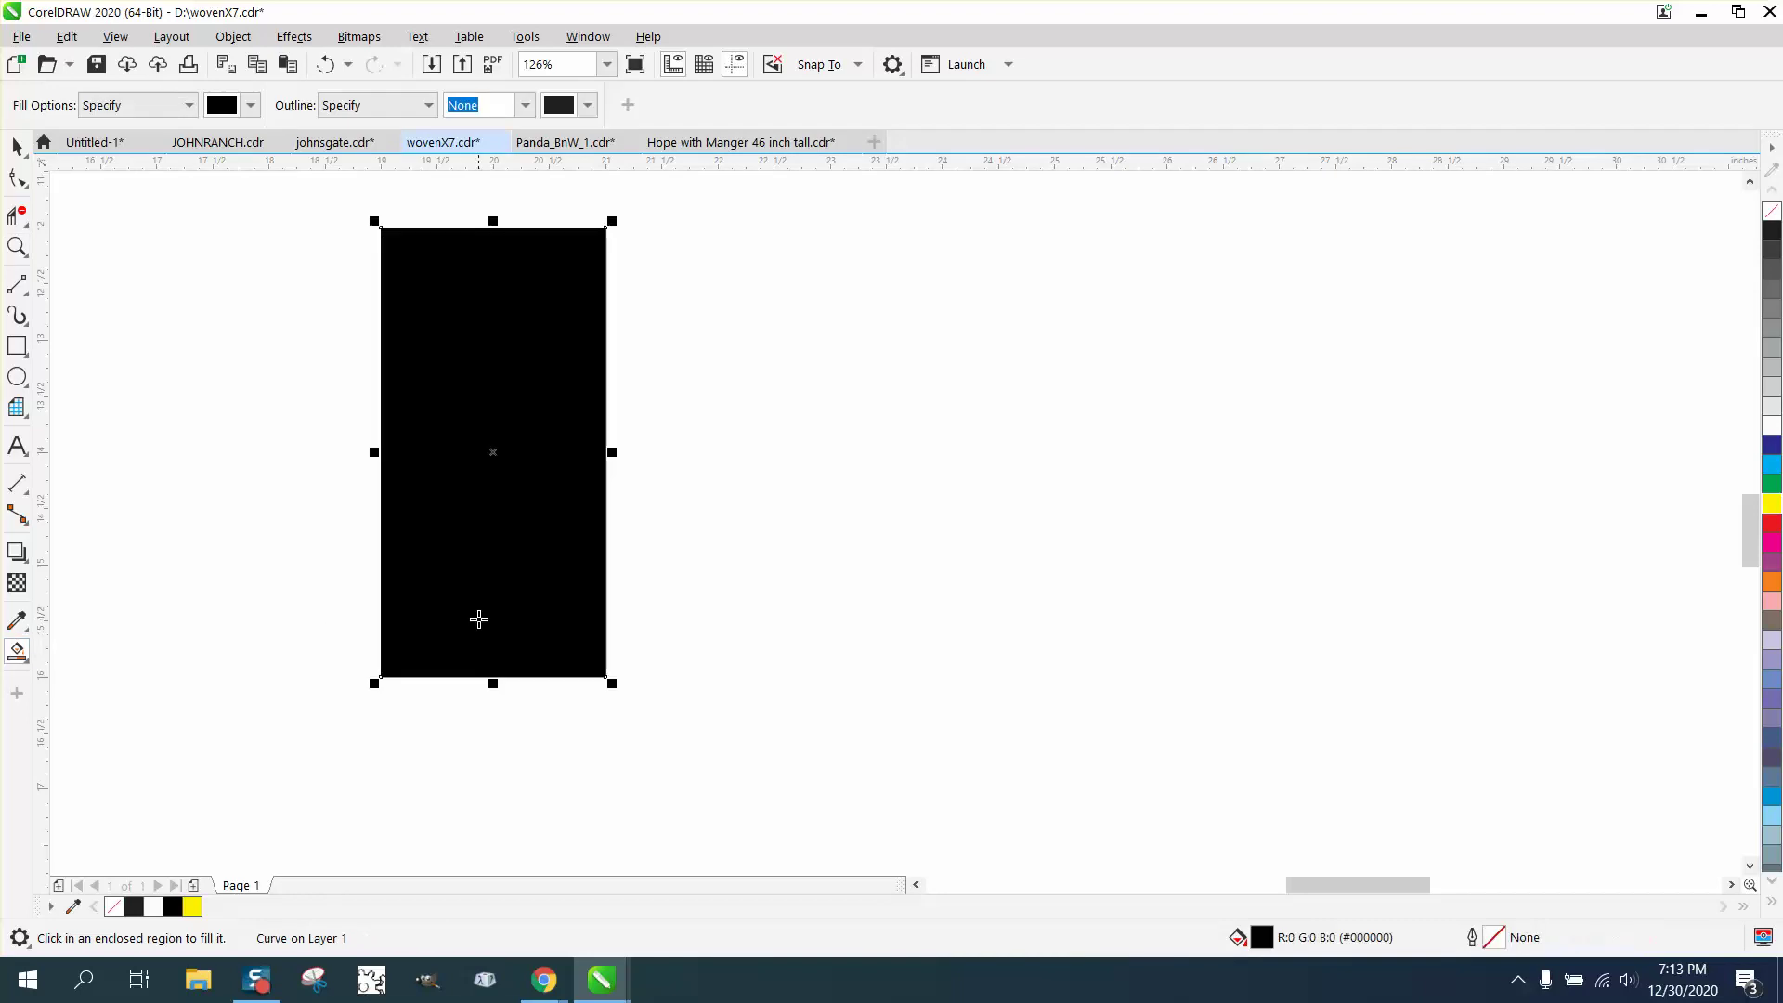
Step: Give the rectangle a top-to-bottom fountain transparency with an added middle stop
left_click(17, 582)
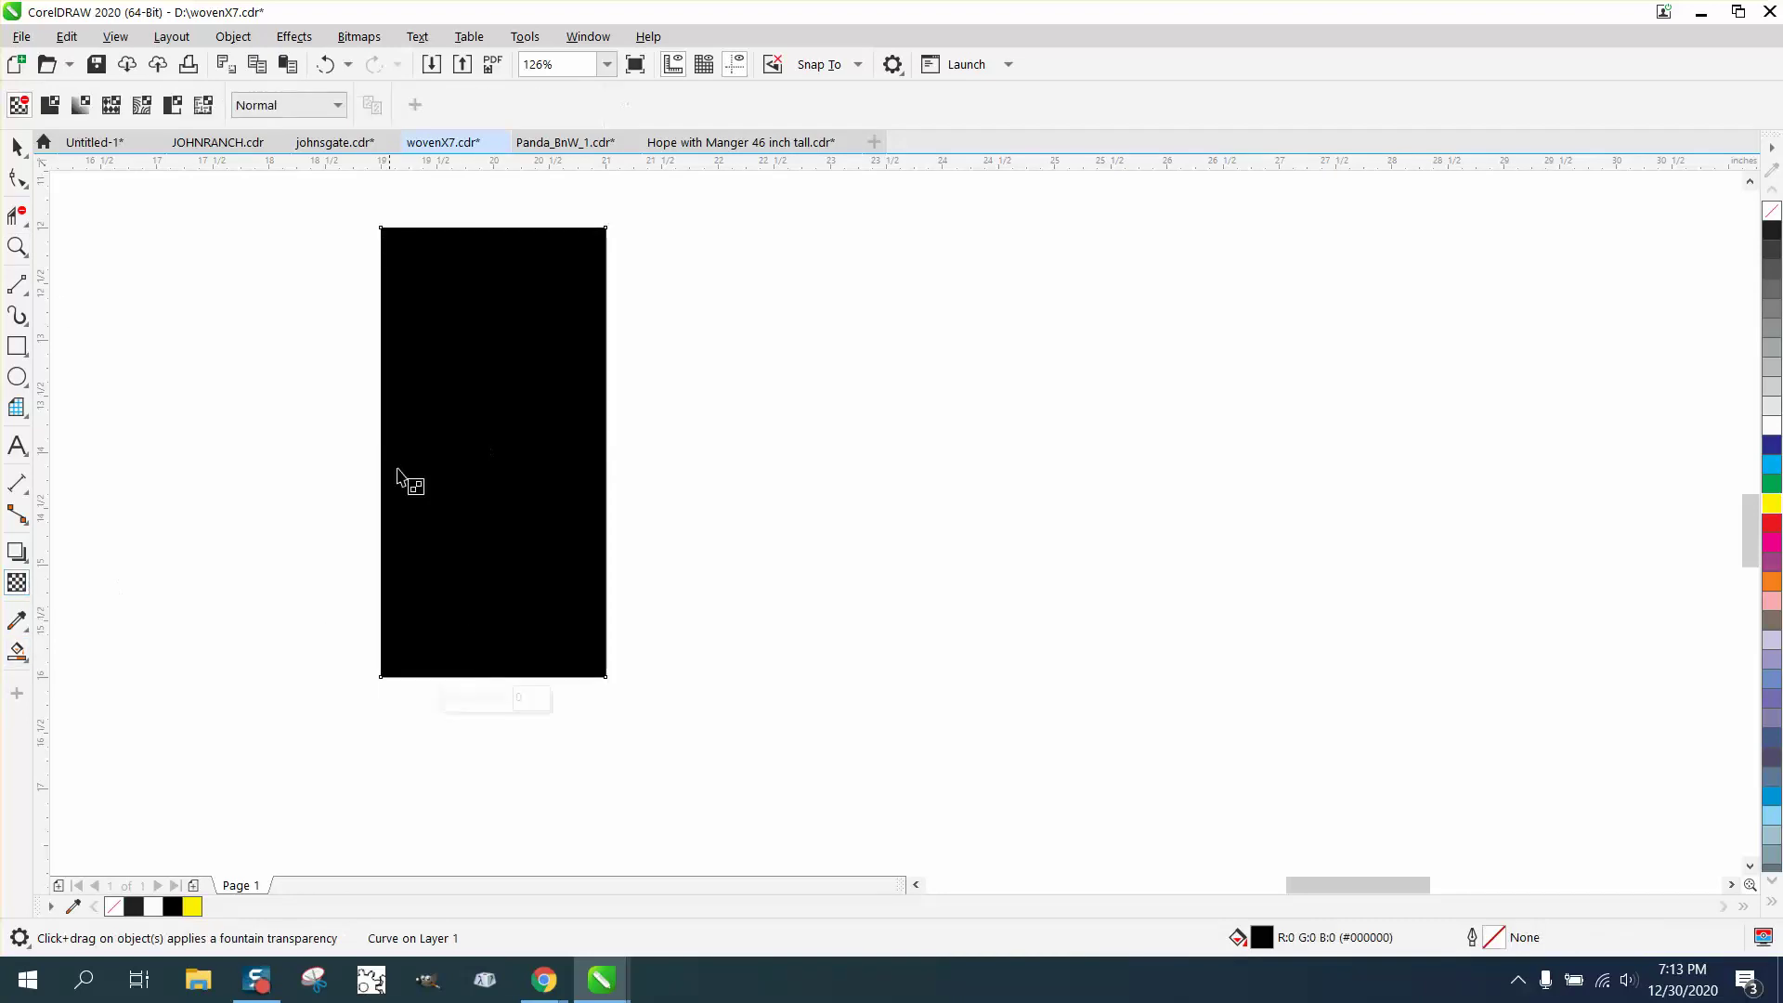
left_click_drag(502, 228, 494, 673)
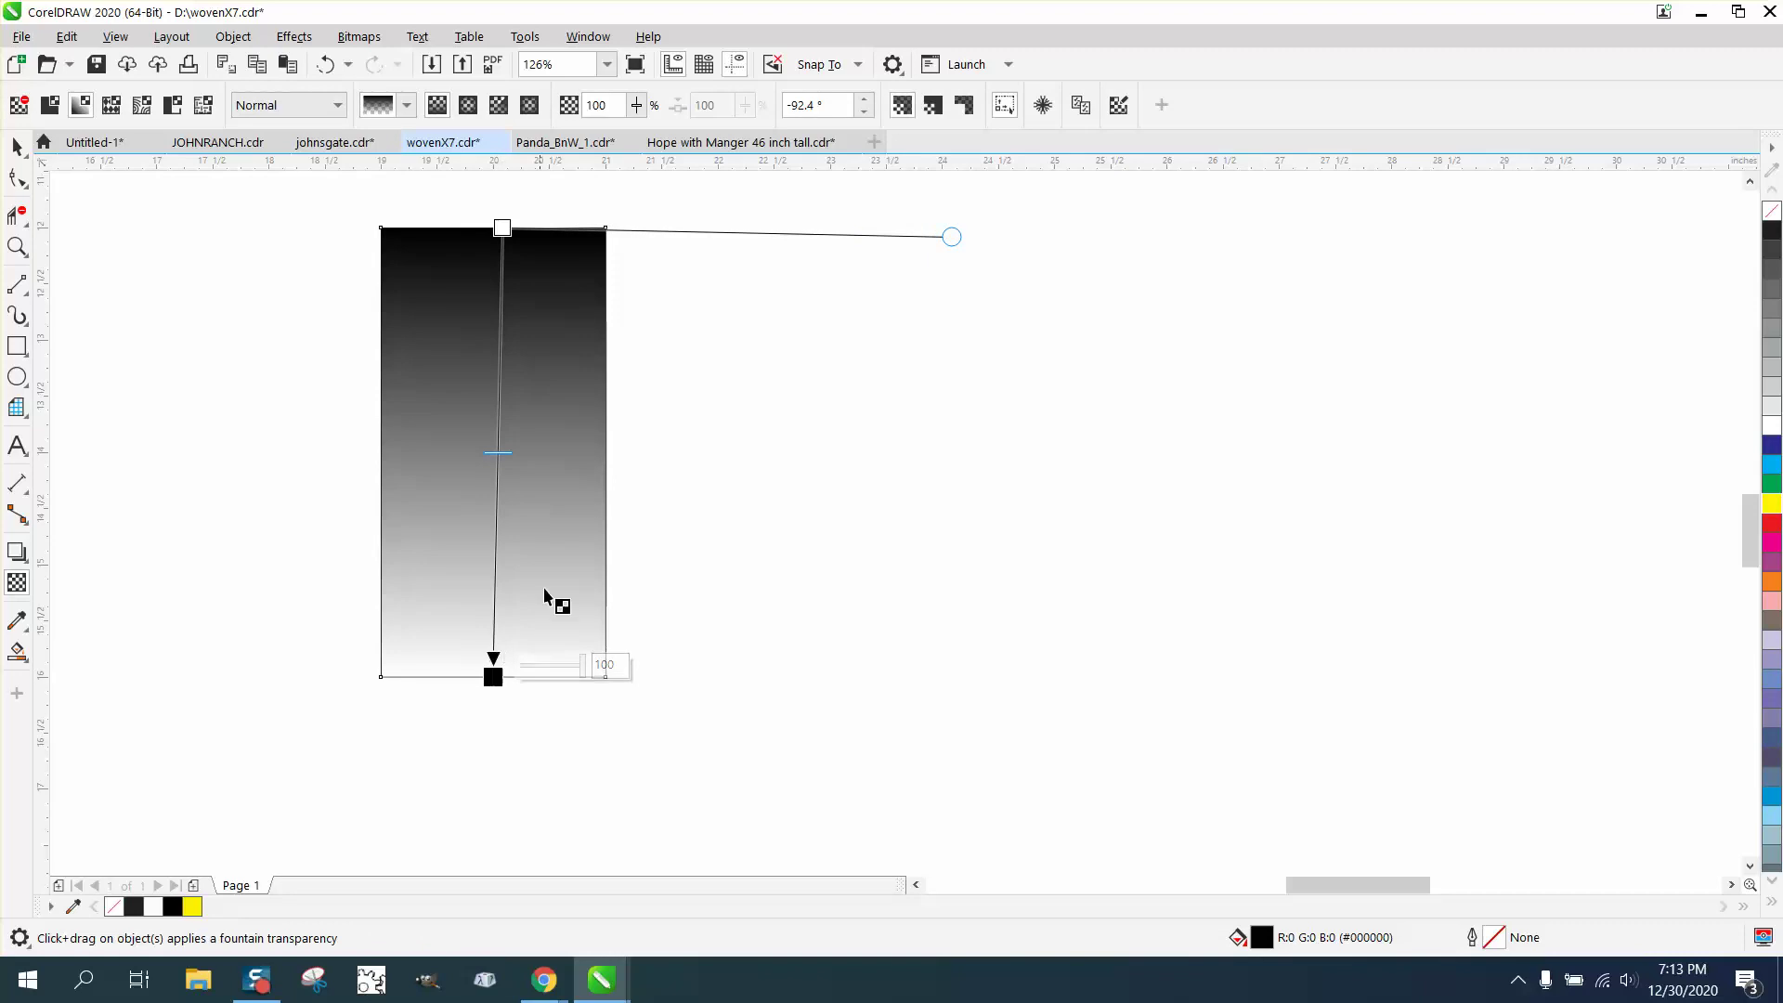
left_click_drag(505, 454, 500, 425)
double_click(500, 452)
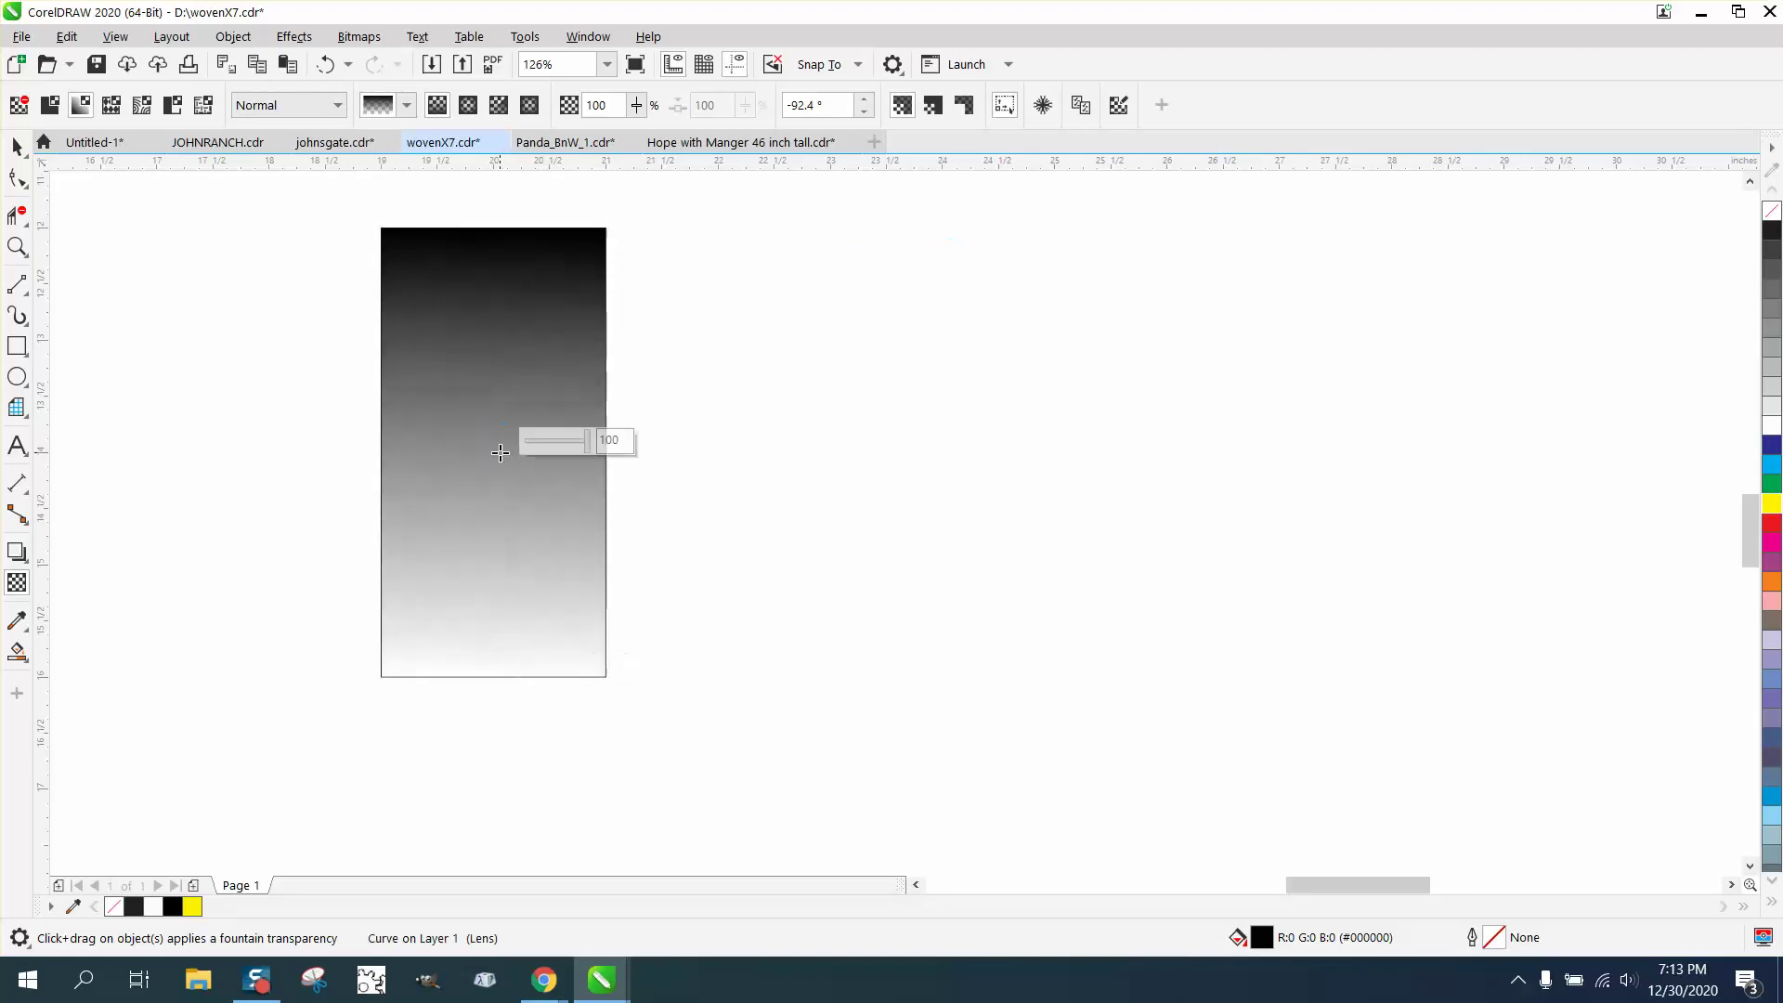
left_click(1773, 376)
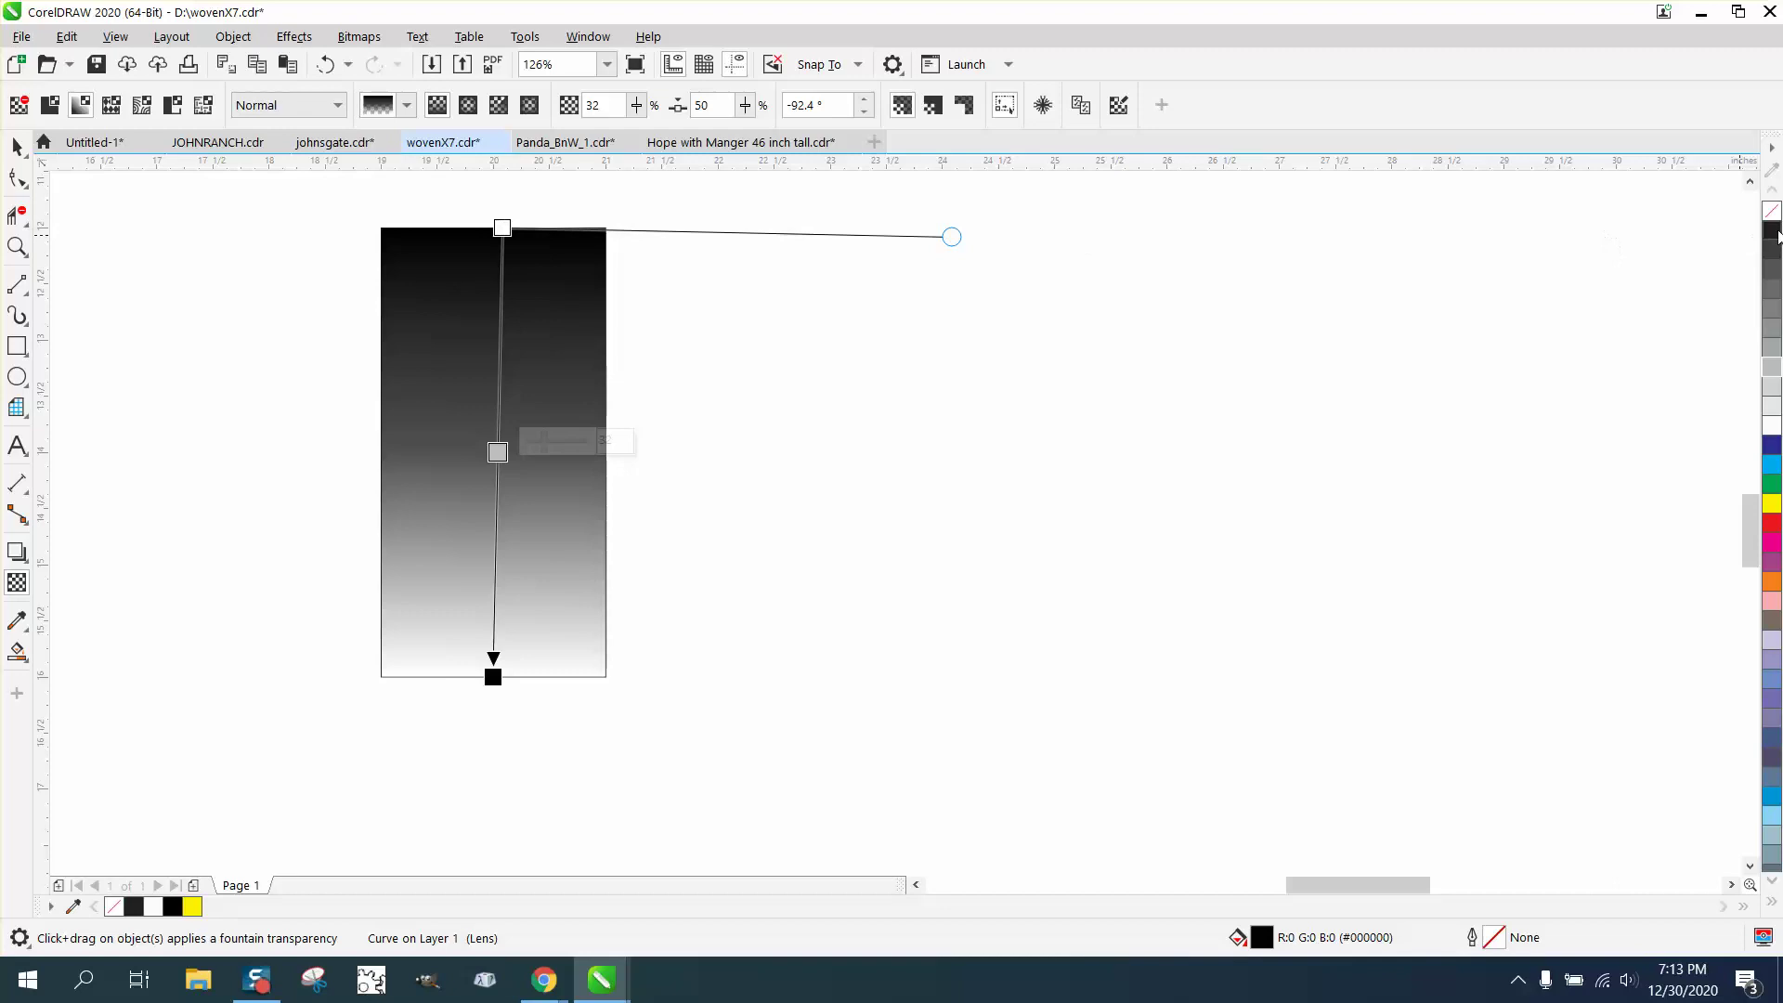
left_click_drag(1245, 284, 502, 227)
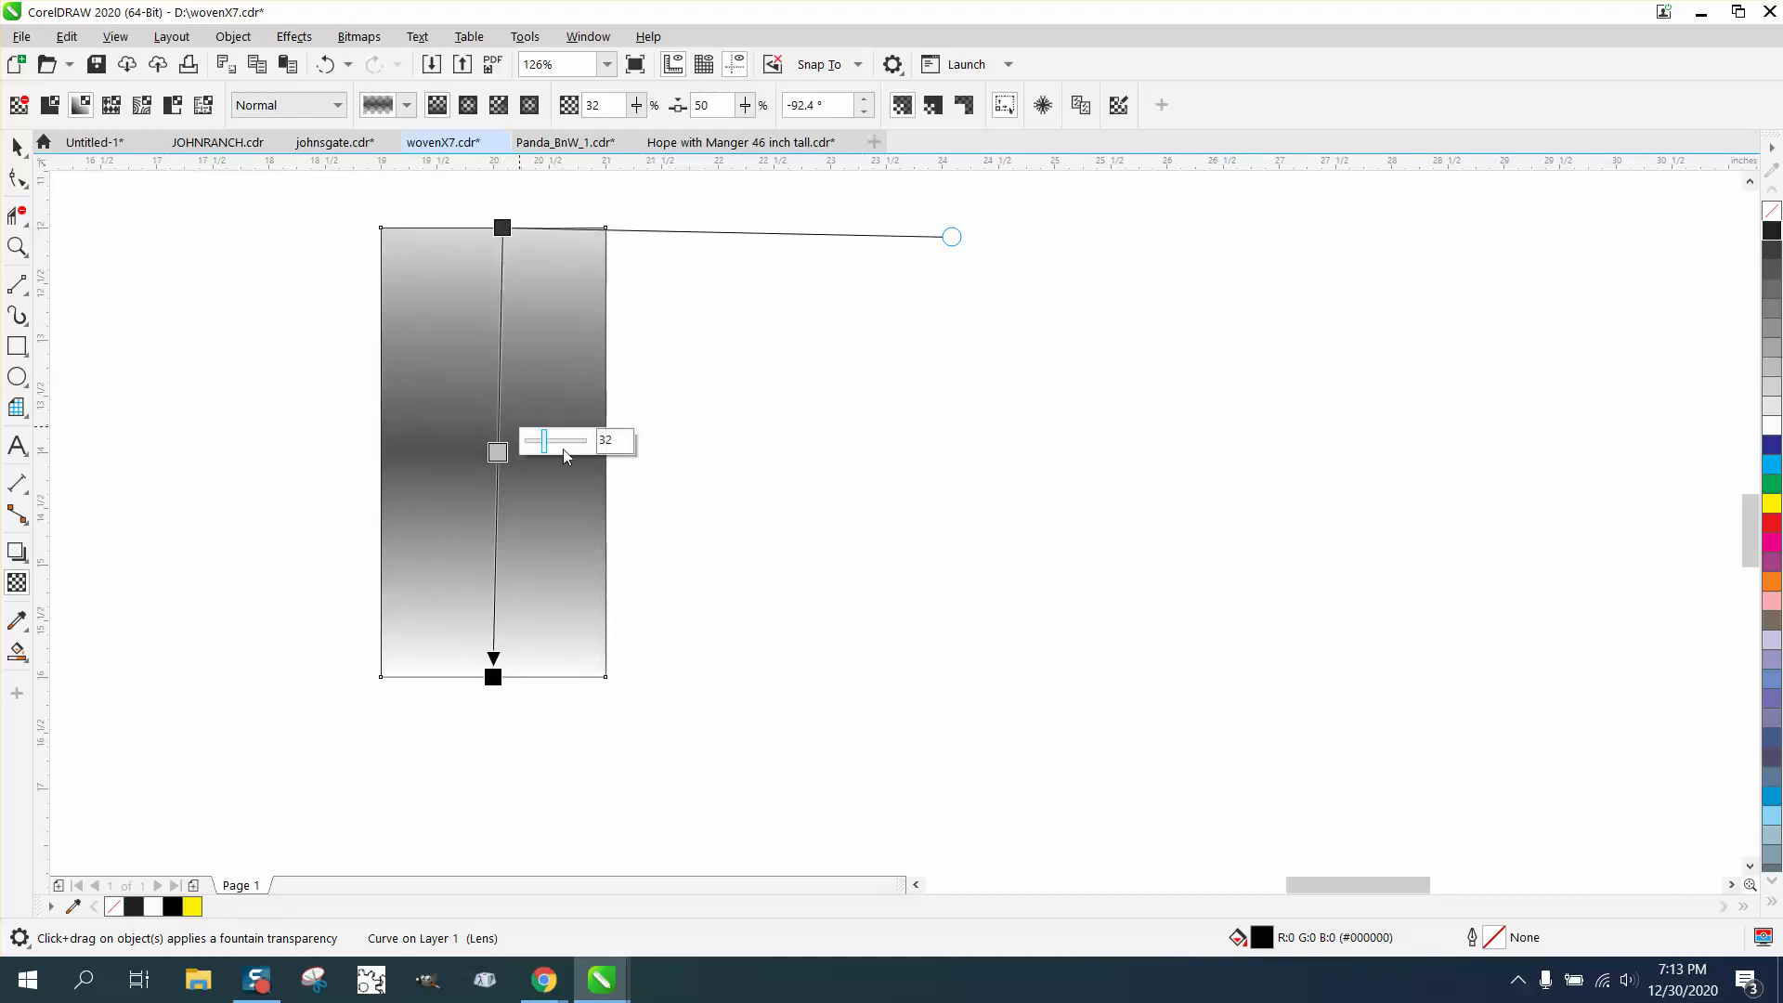
left_click_drag(544, 446, 542, 444)
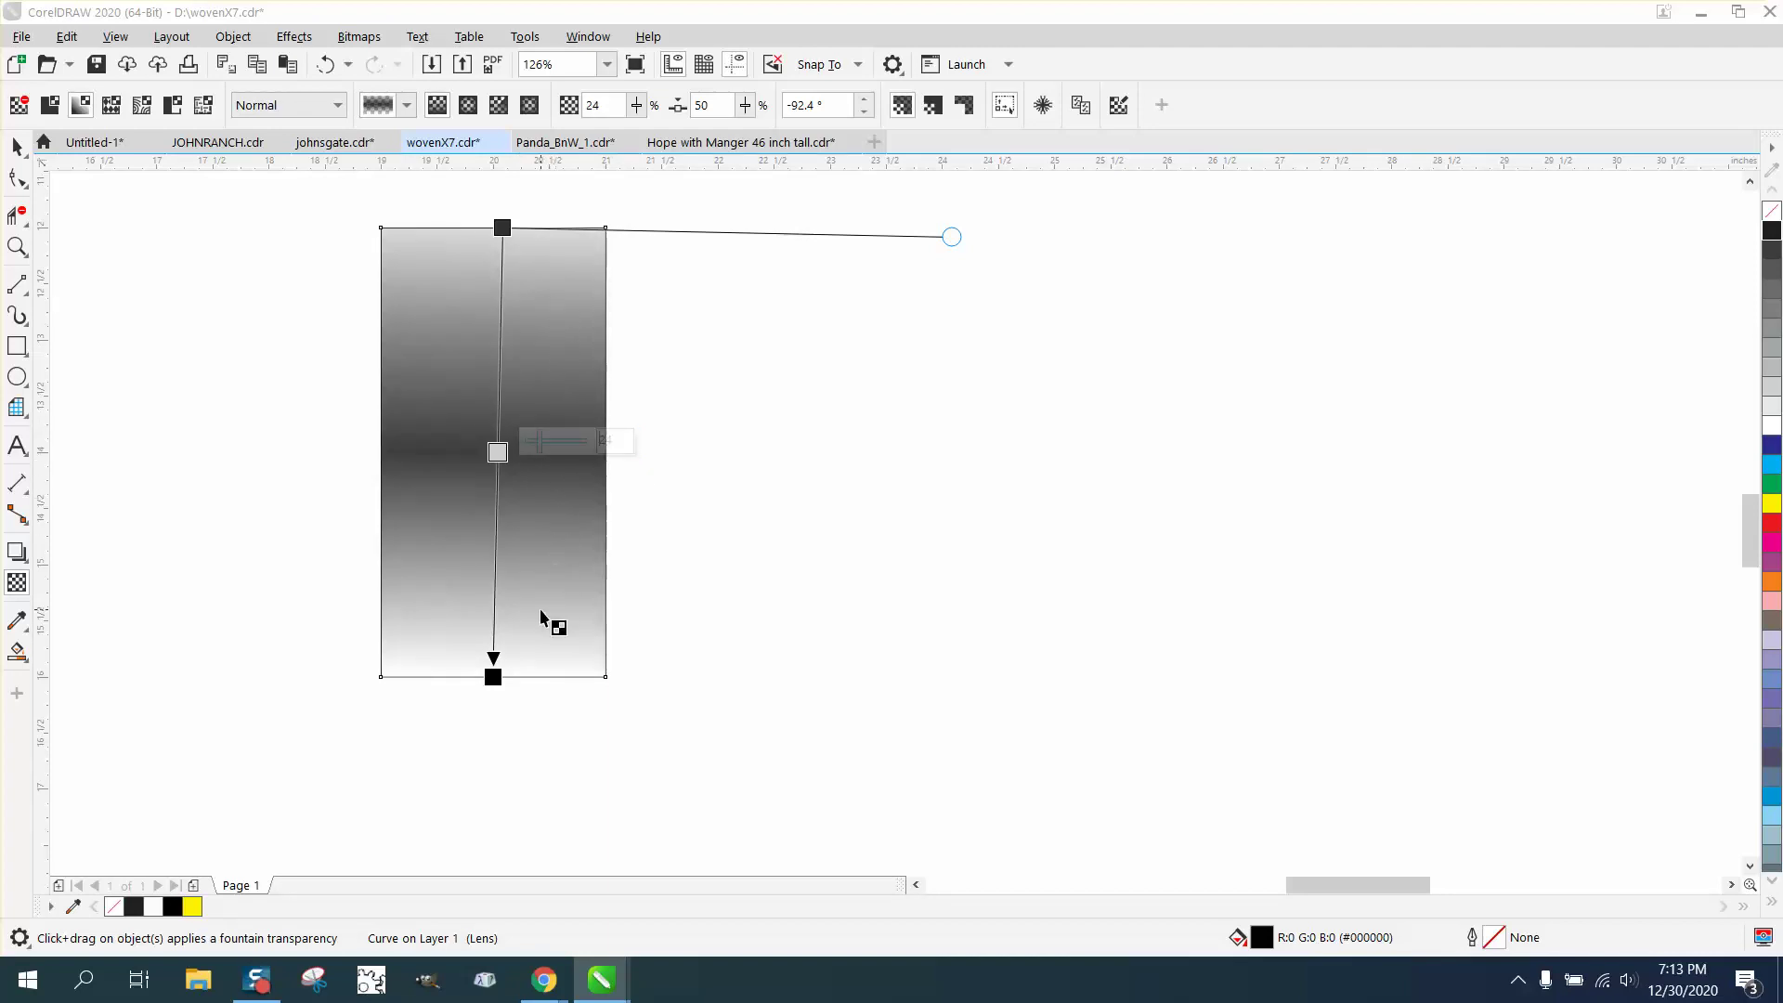
Step: Set the top and bottom transparency stops to light grey and the middle stop to black
mouse_move(502, 228)
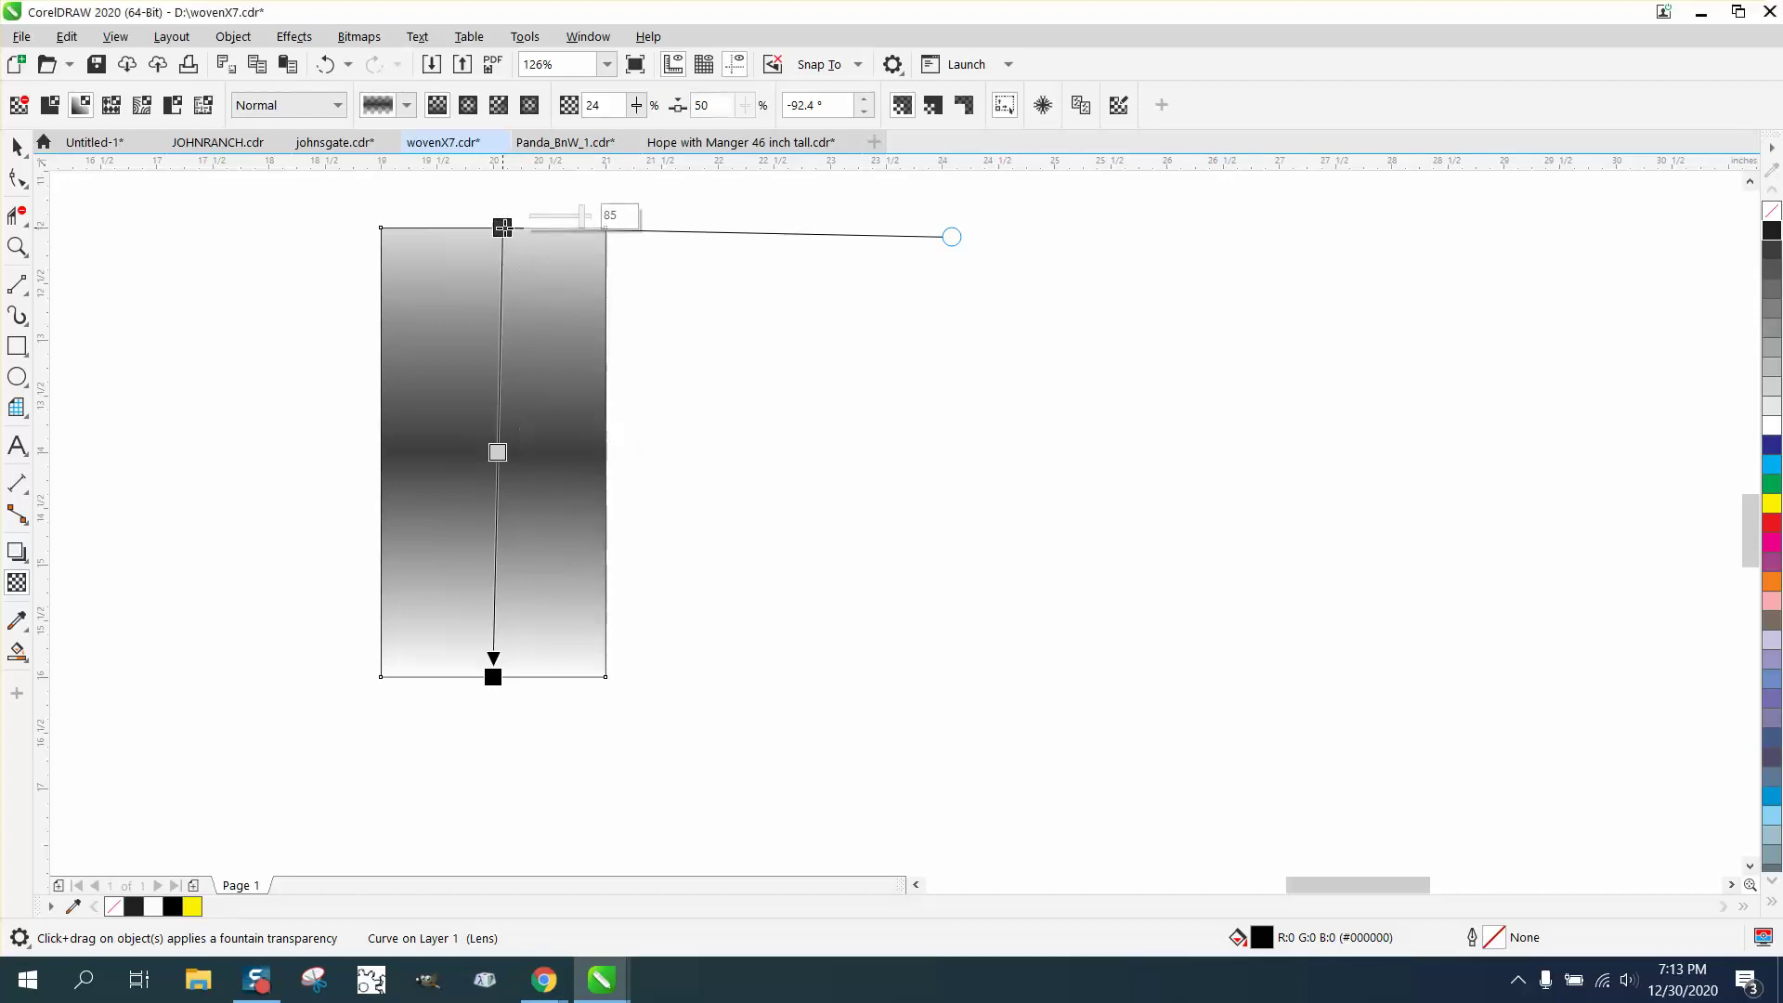
left_click(1774, 388)
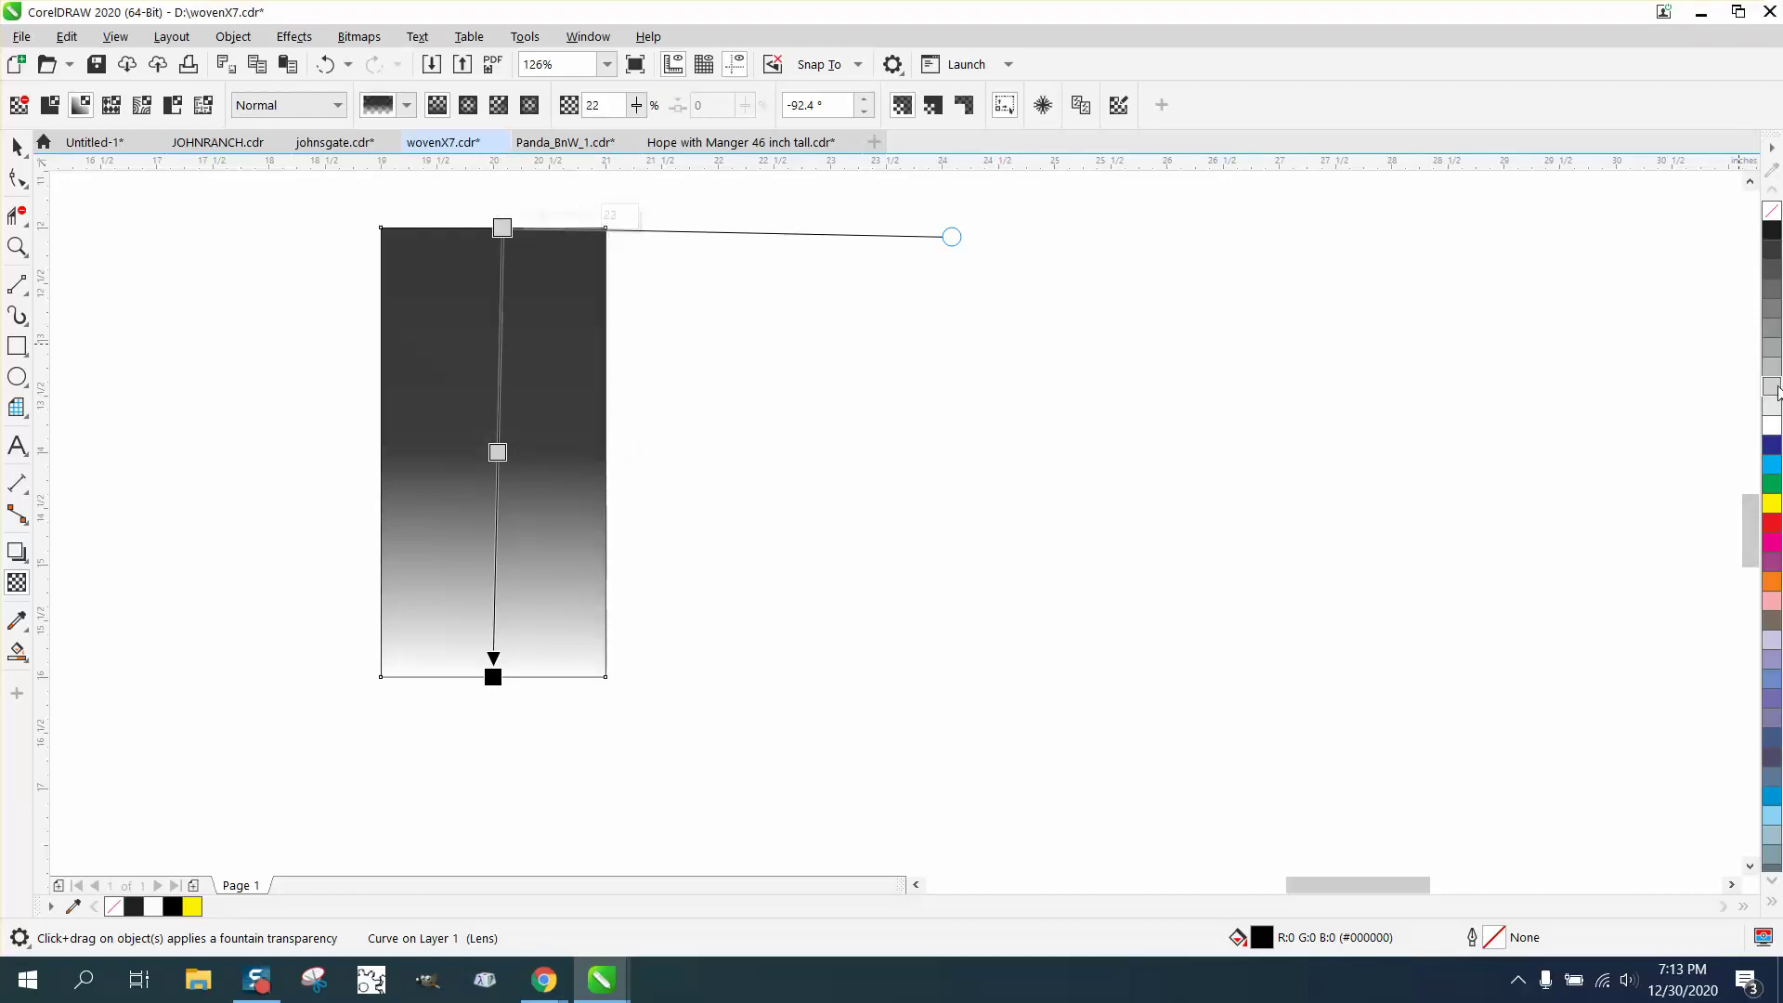
left_click(493, 675)
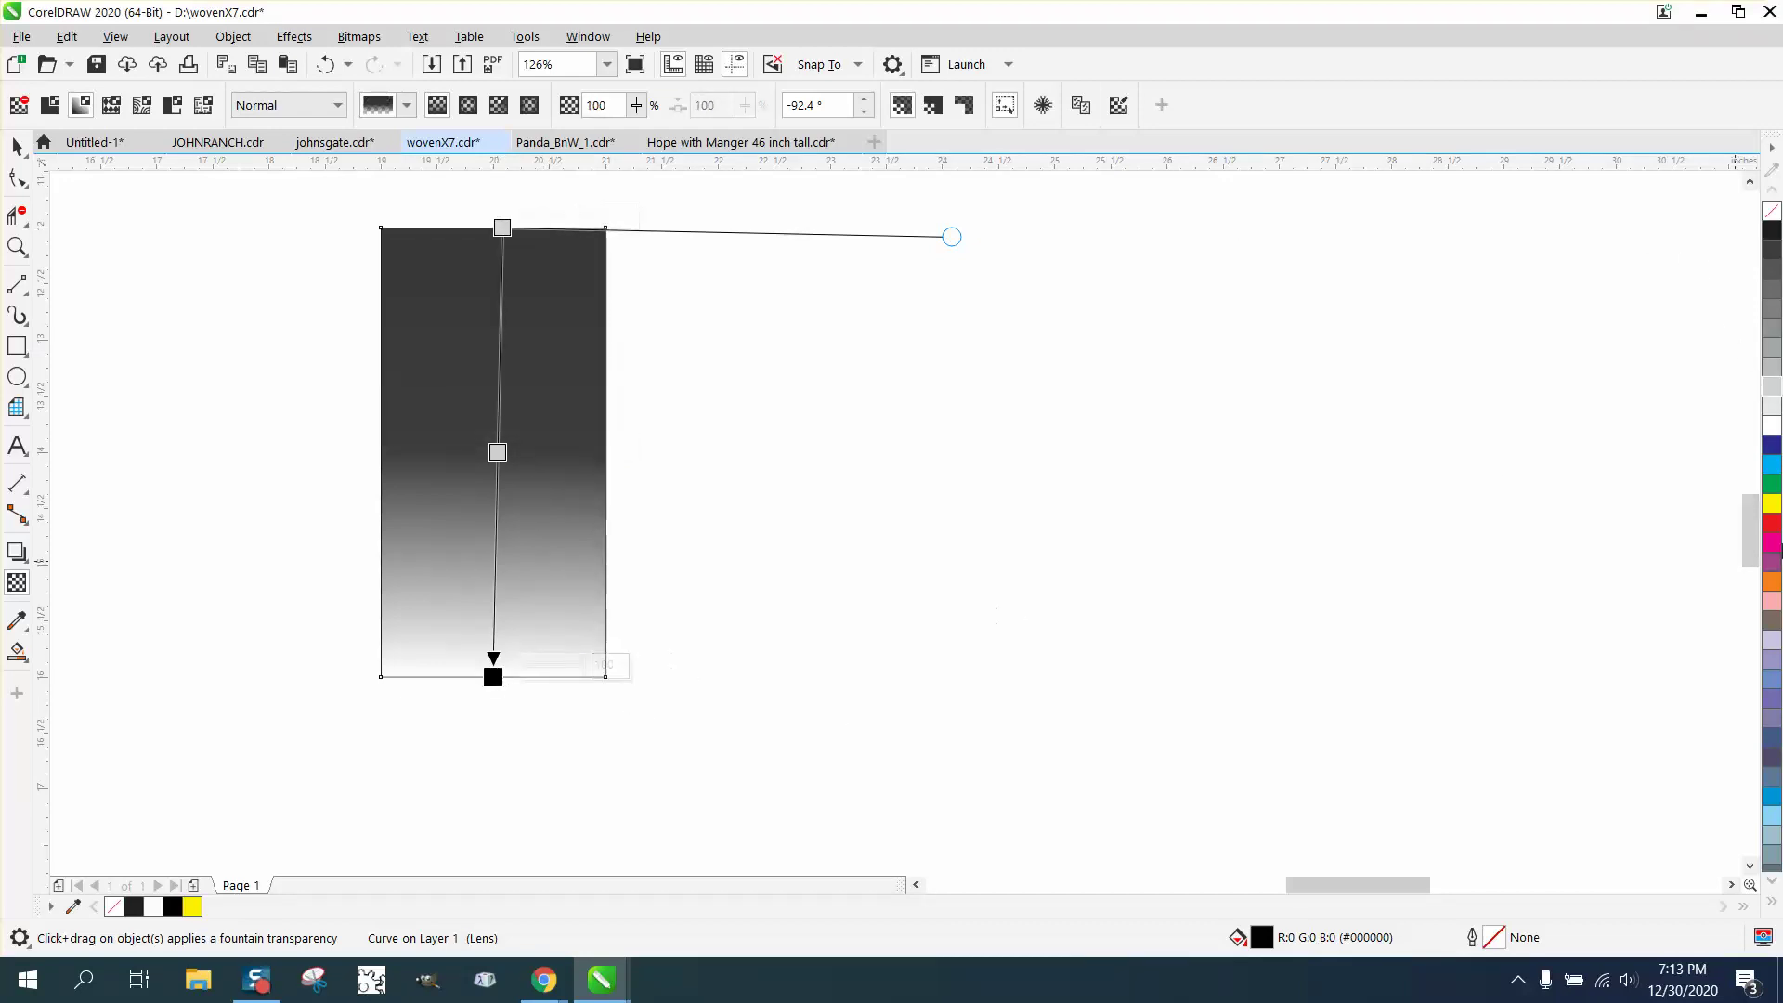
left_click(1774, 388)
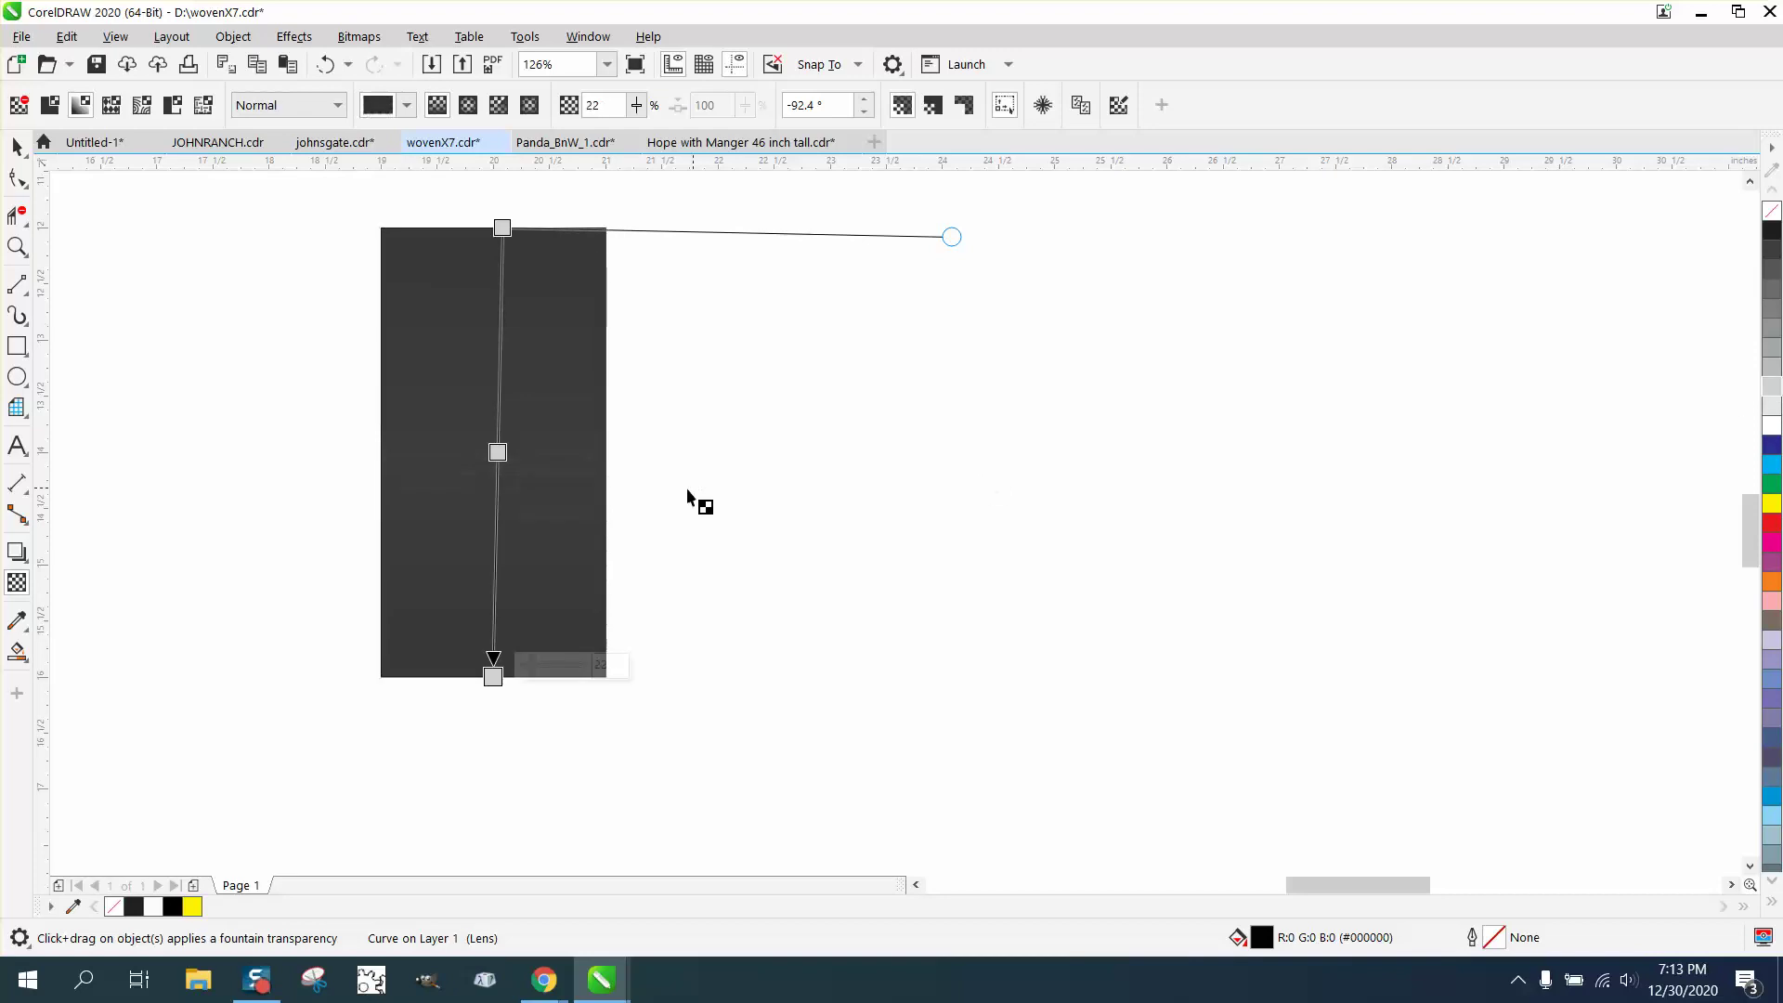
left_click(498, 452)
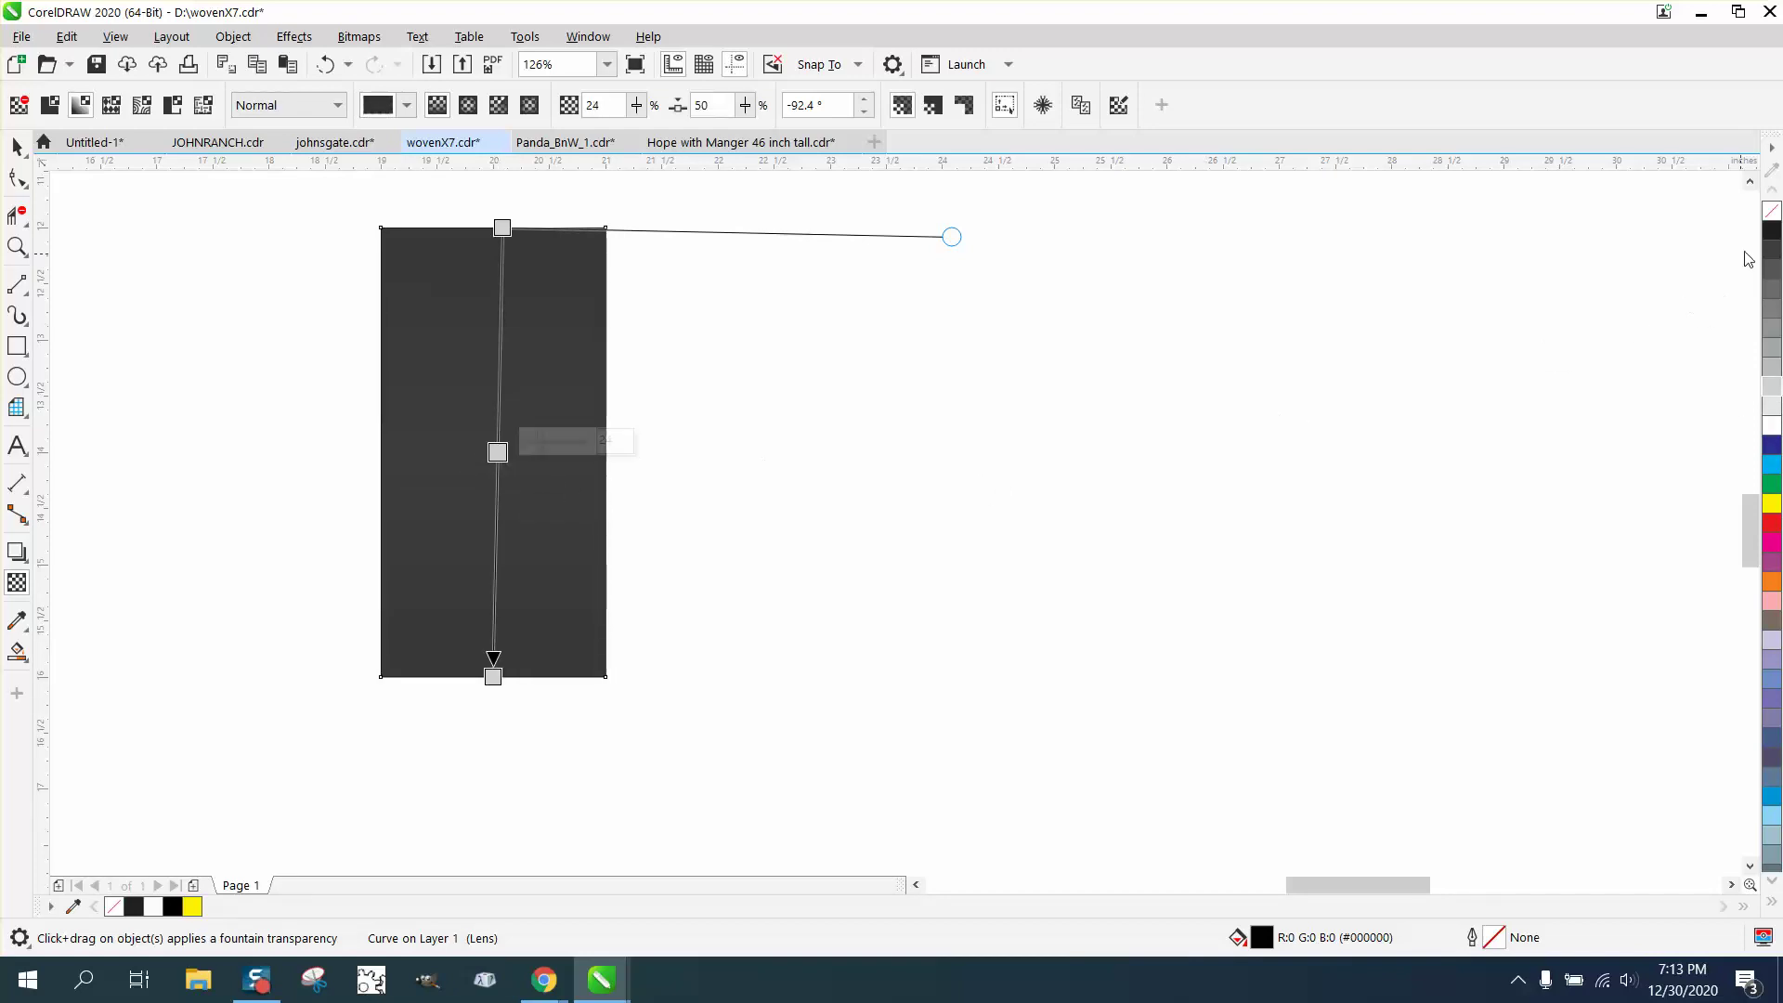
left_click(1772, 231)
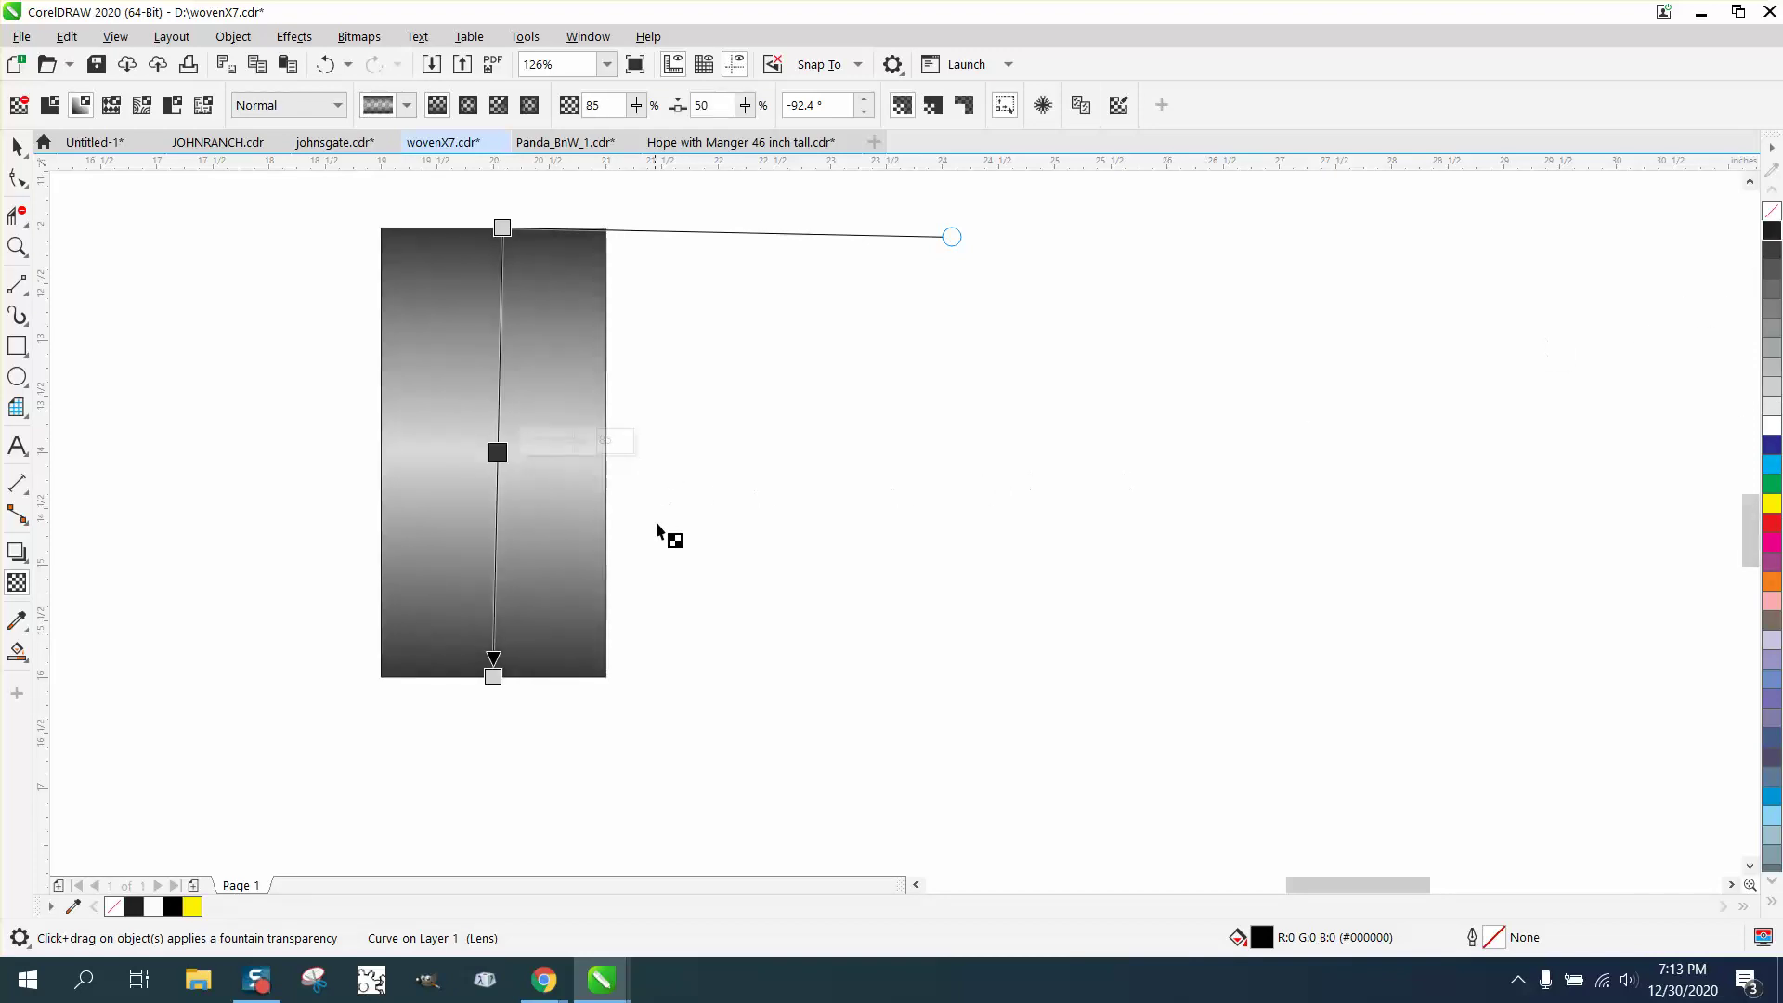
Step: Zoom into the strip's centre and bring the middle transparency value to 81
left_click(17, 246)
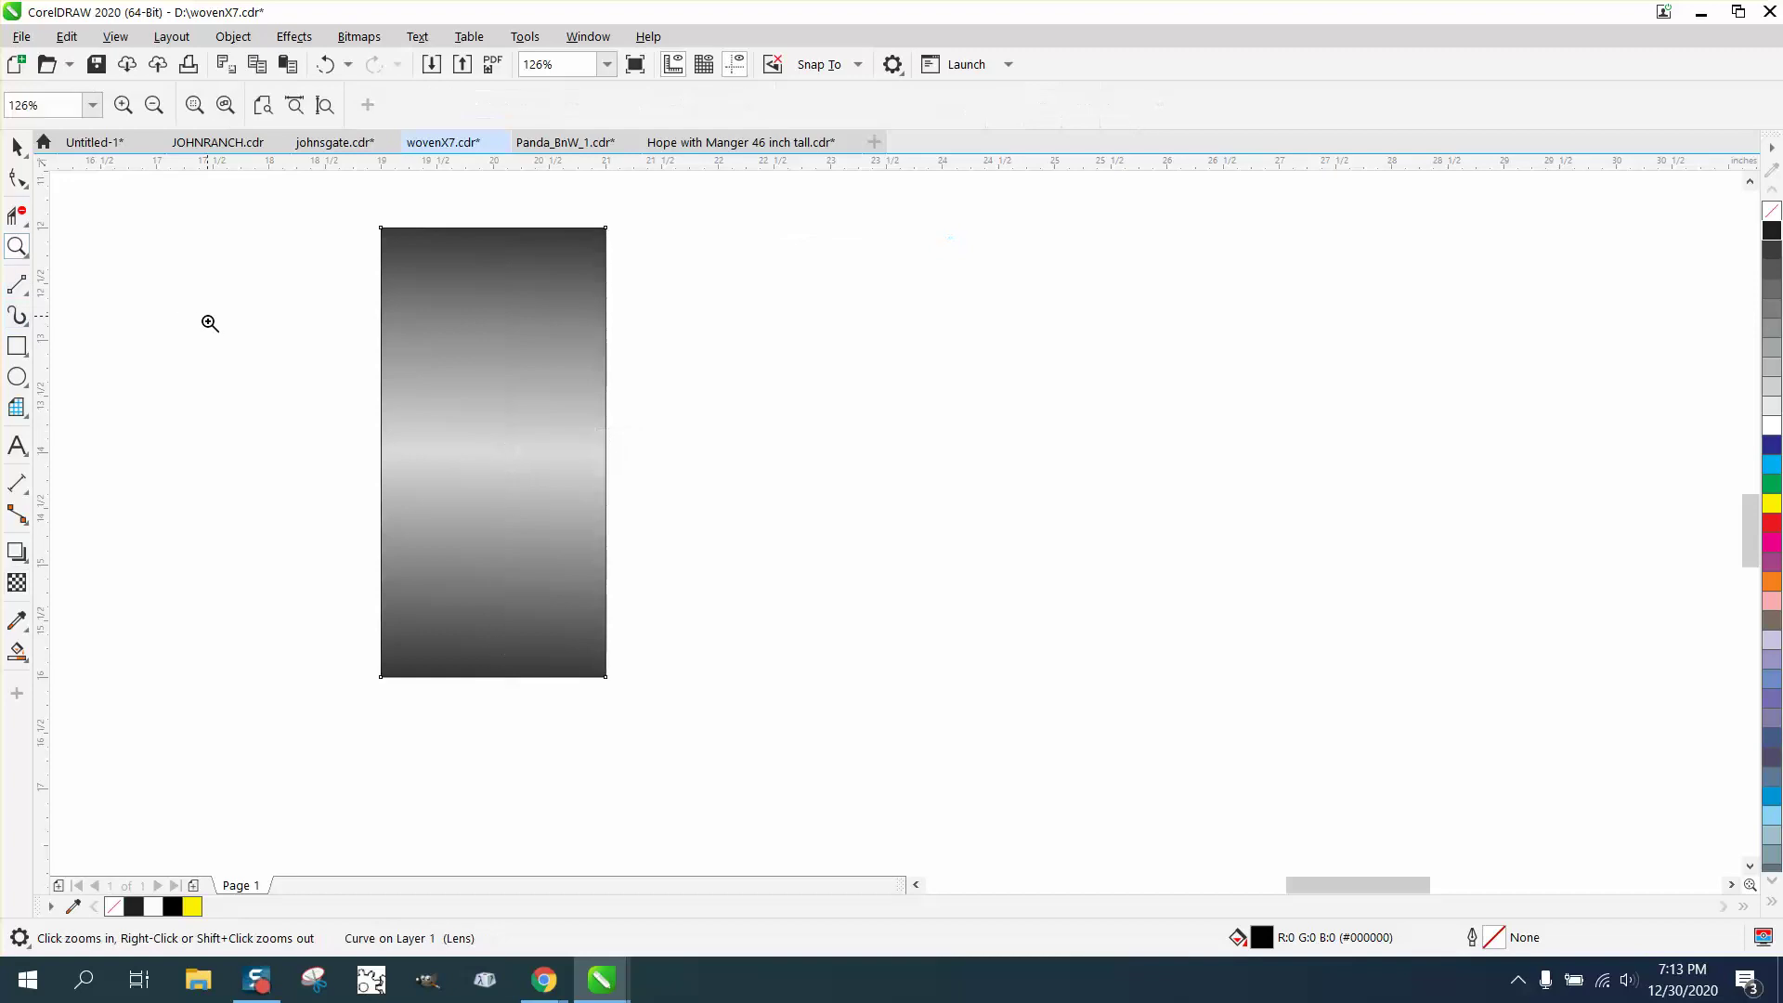
left_click_drag(761, 508, 269, 353)
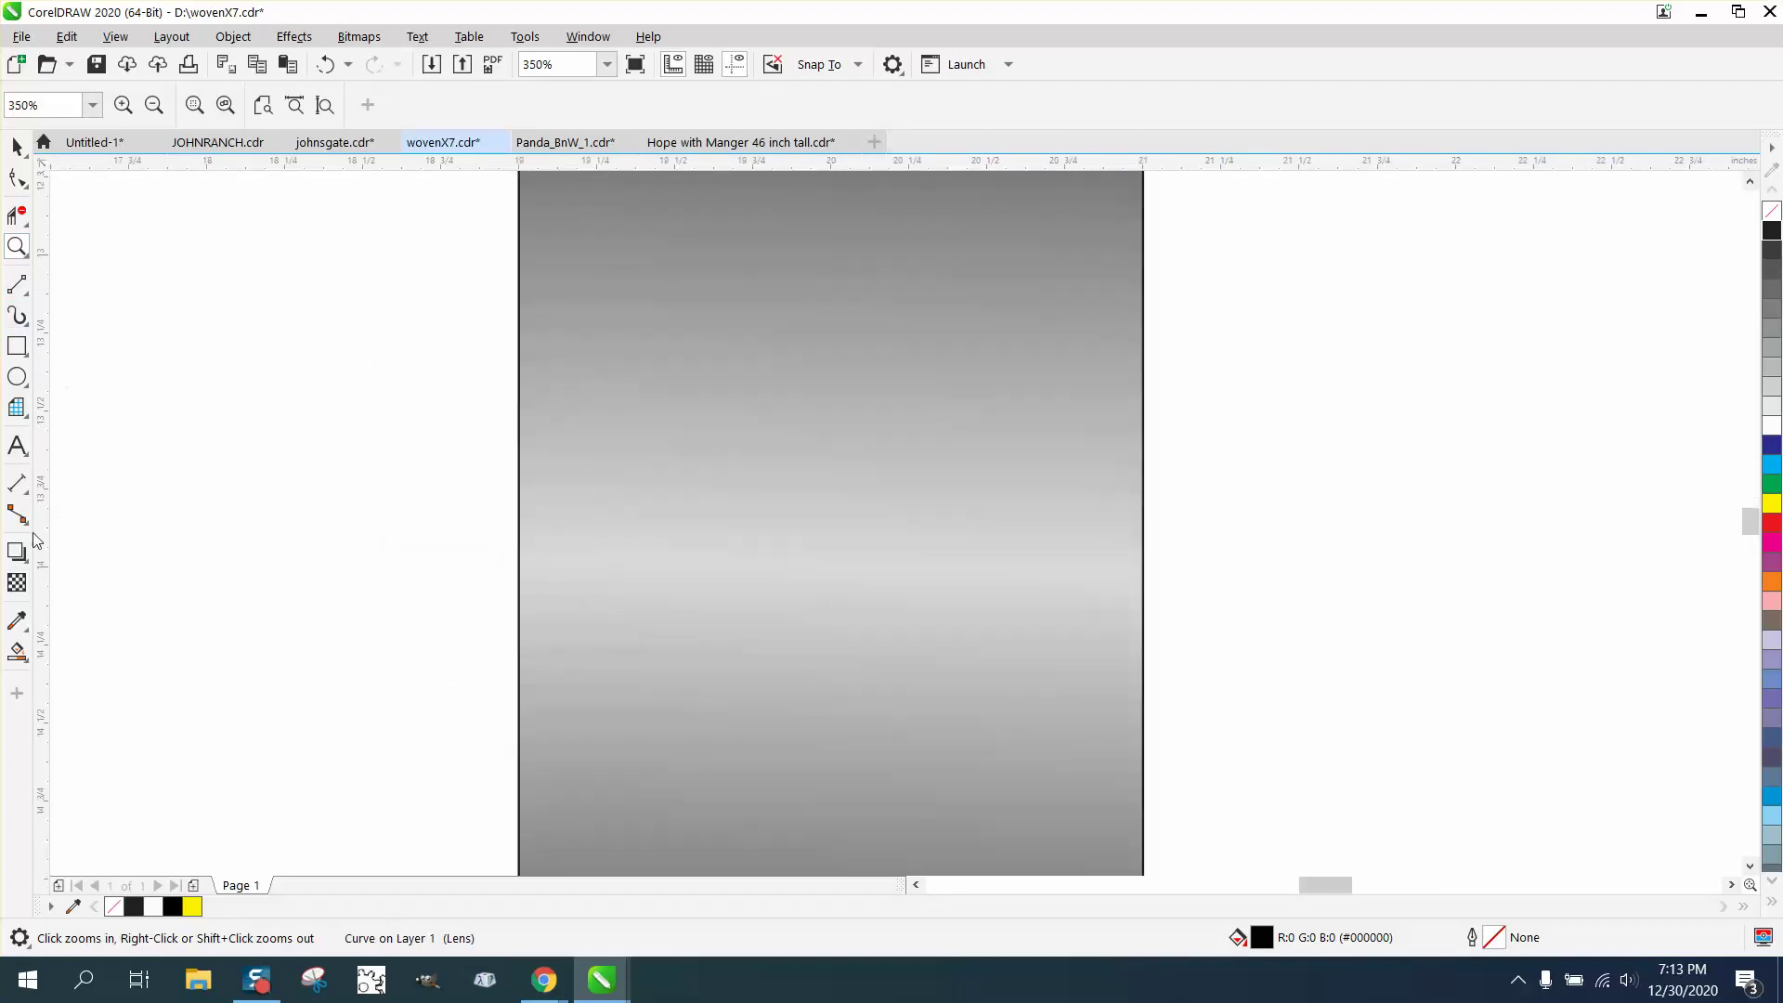
left_click(17, 582)
scroll(780, 557, "down", 2)
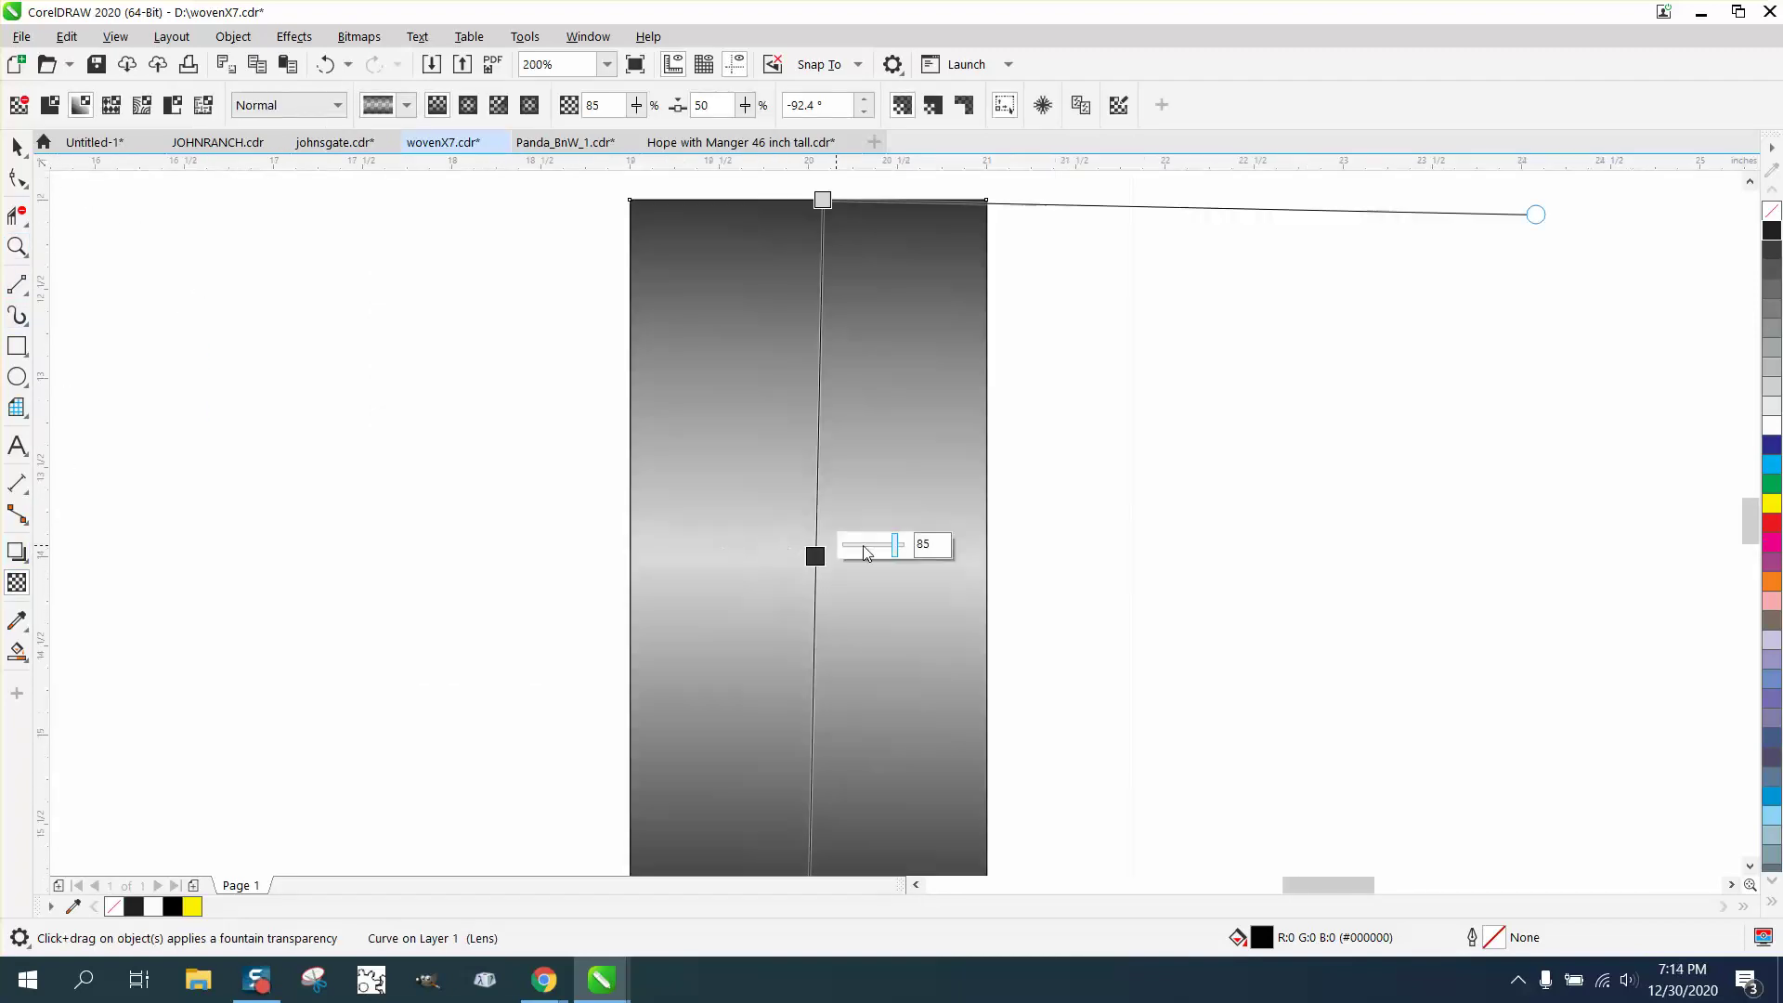
mouse_move(895, 551)
left_mouse_down()
mouse_move(877, 551)
mouse_move(913, 558)
left_mouse_up()
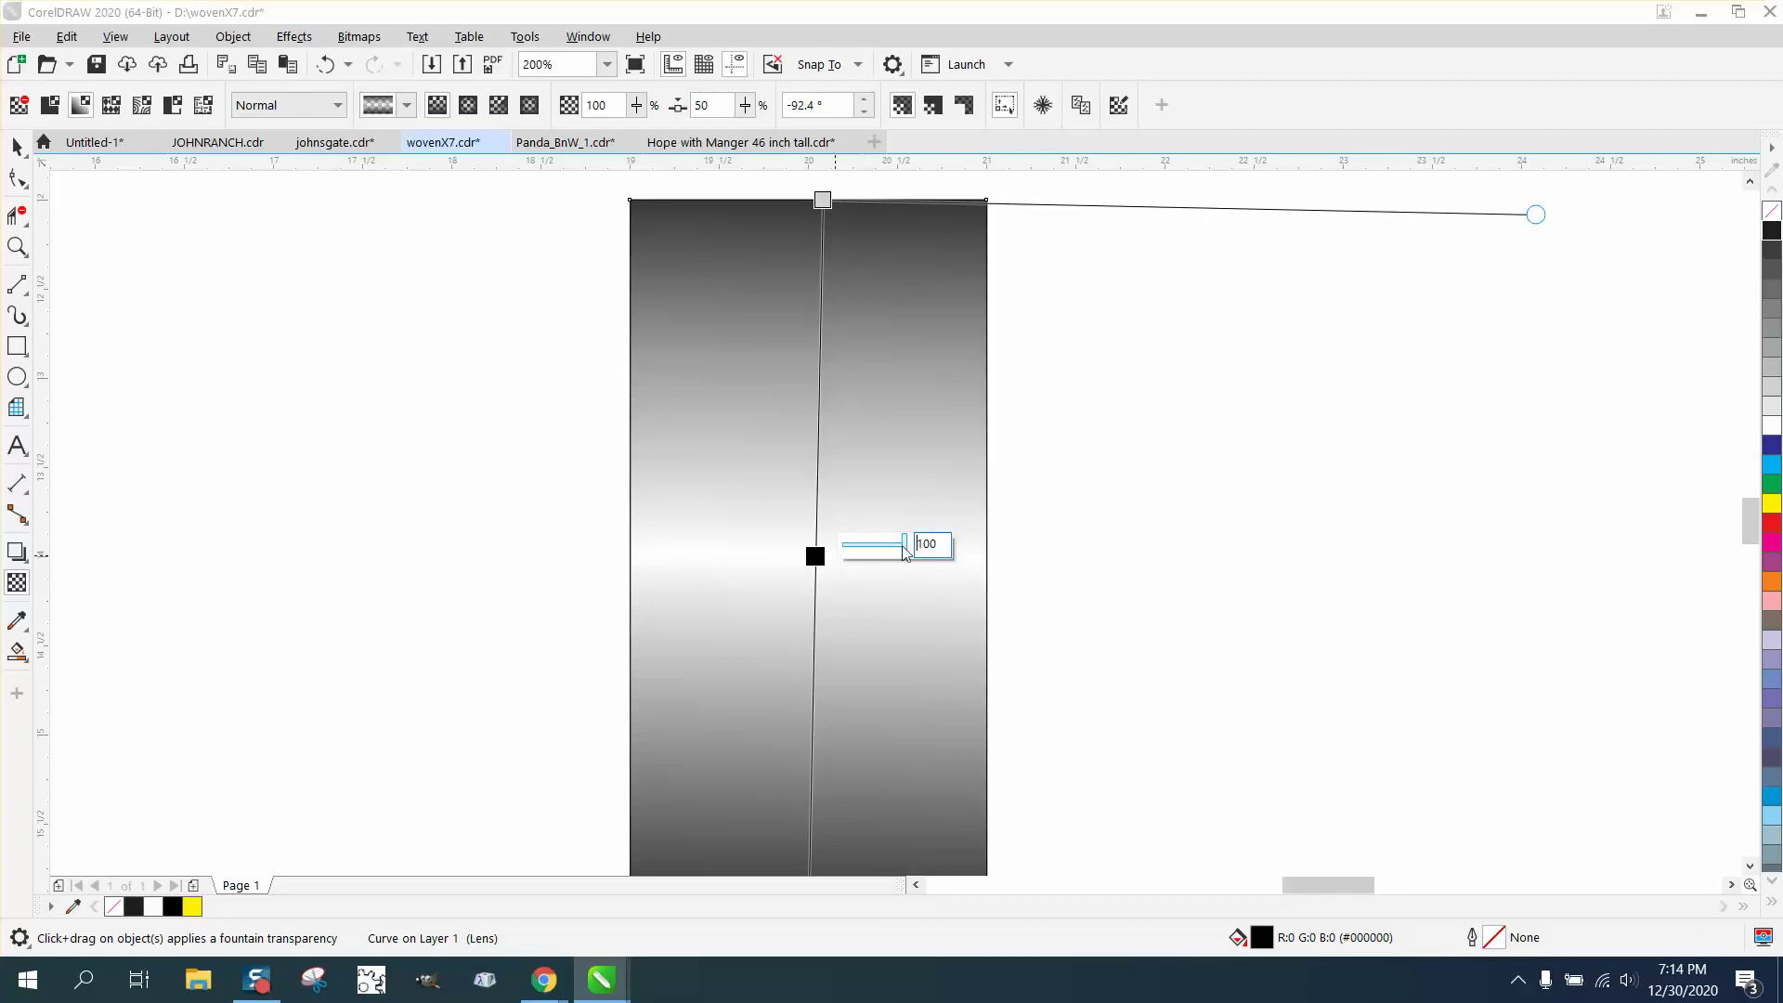
left_click_drag(906, 552, 897, 552)
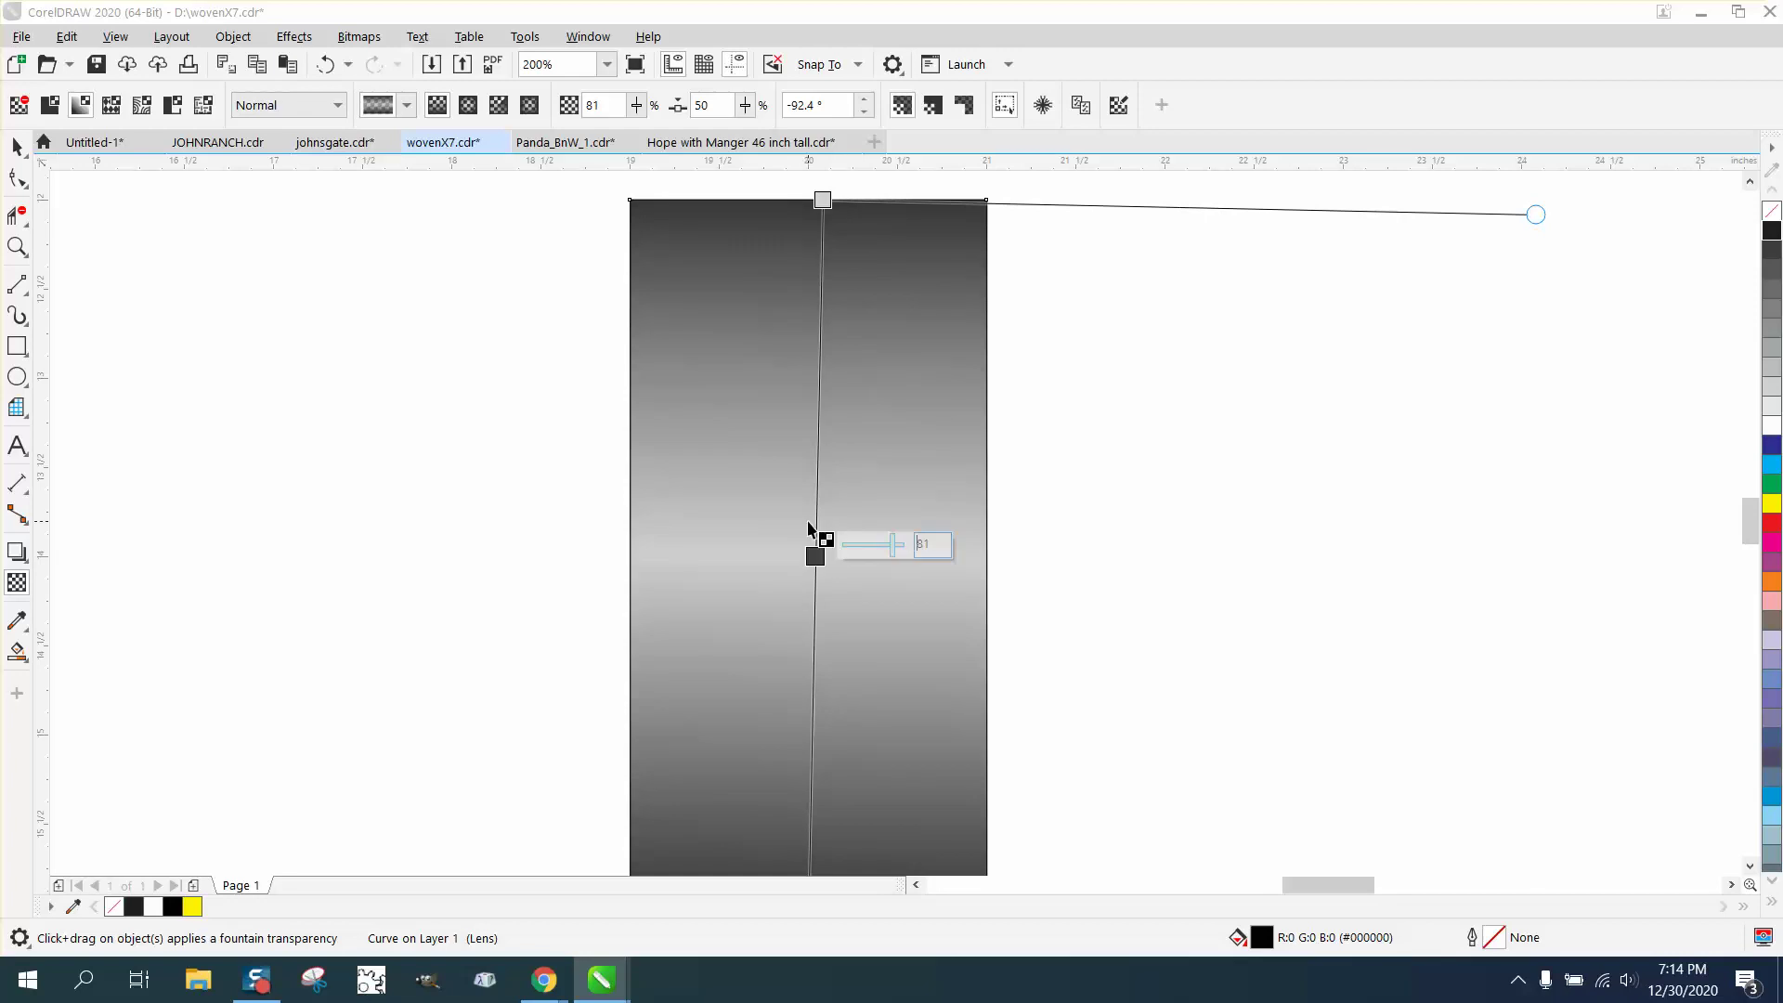
scroll(808, 529, "down", 2)
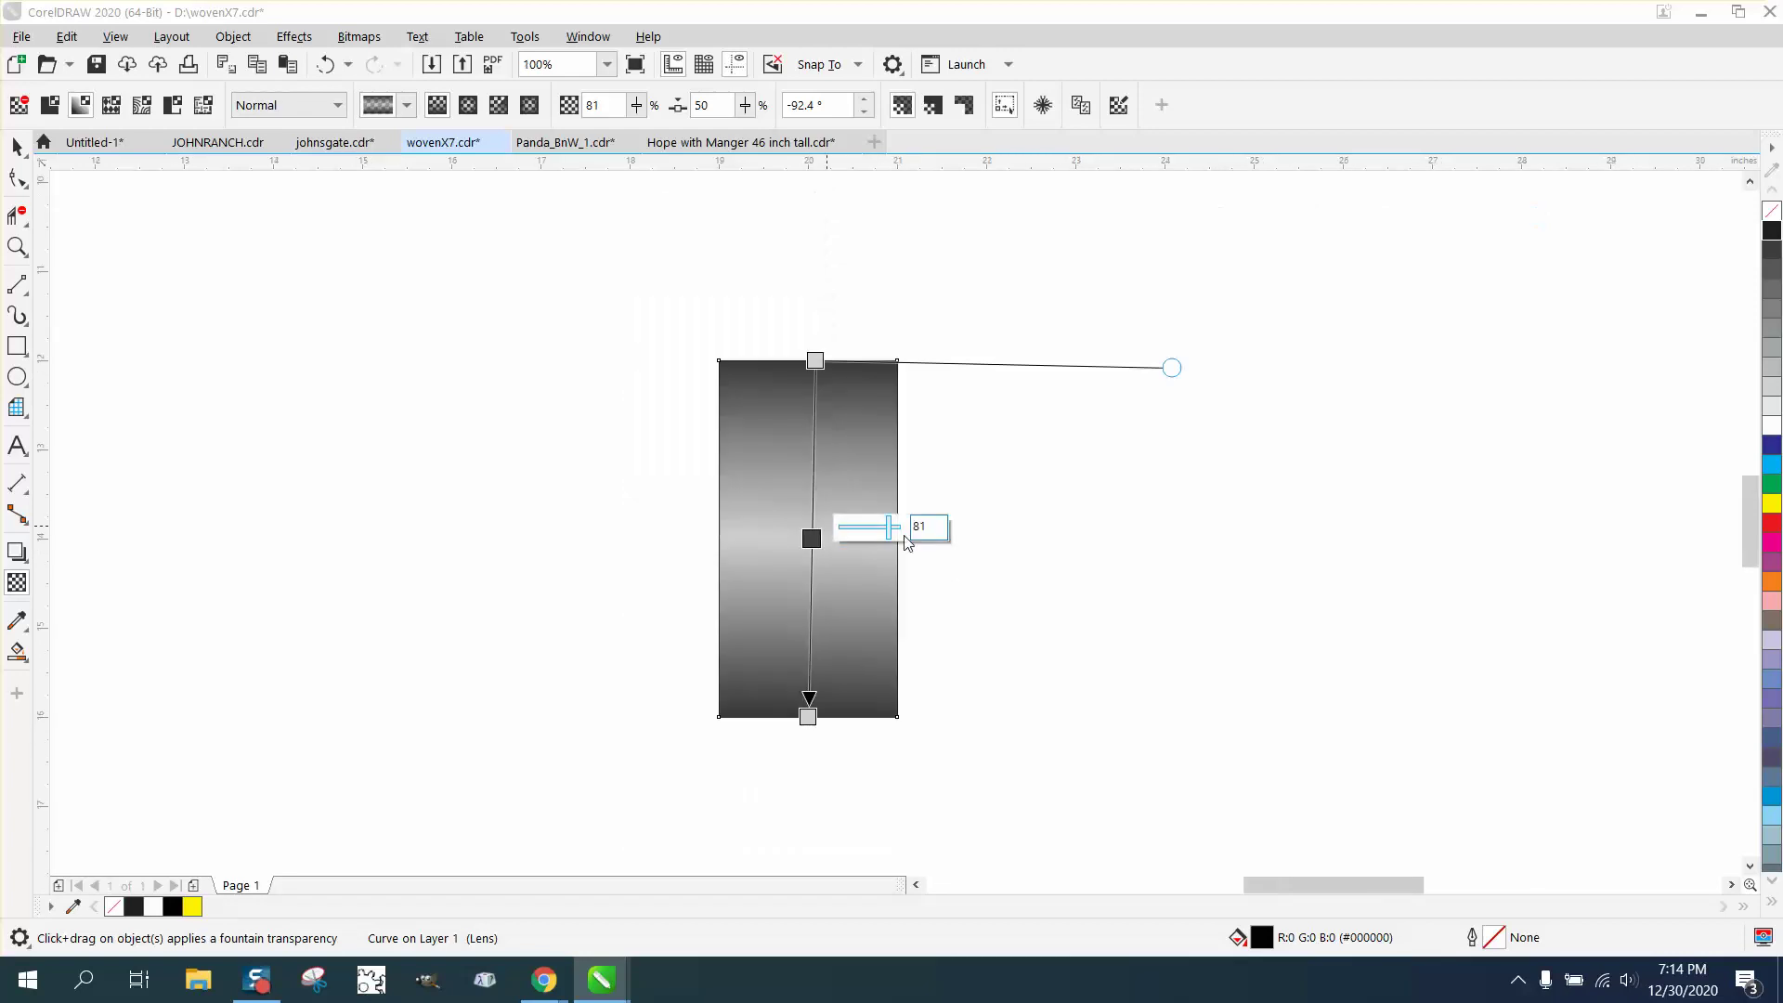
left_click(28, 148)
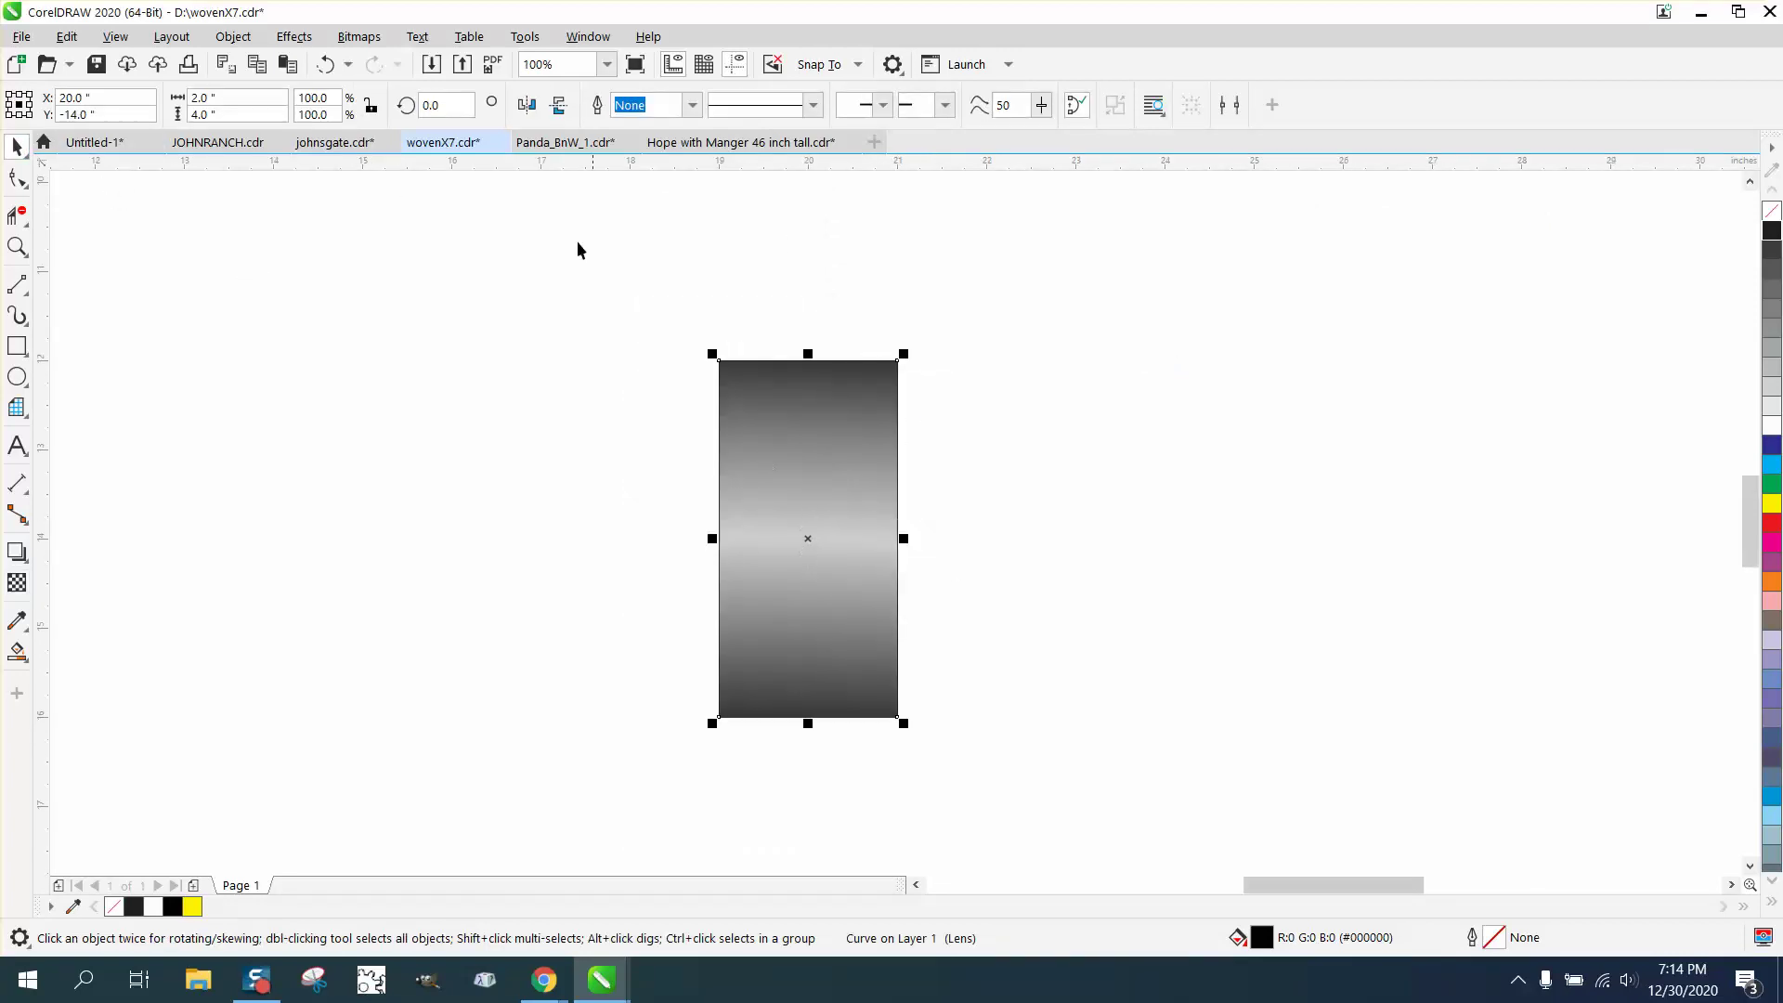
Step: Rotate the gradient strip to 45°
left_click(446, 105)
type("45")
key("Return")
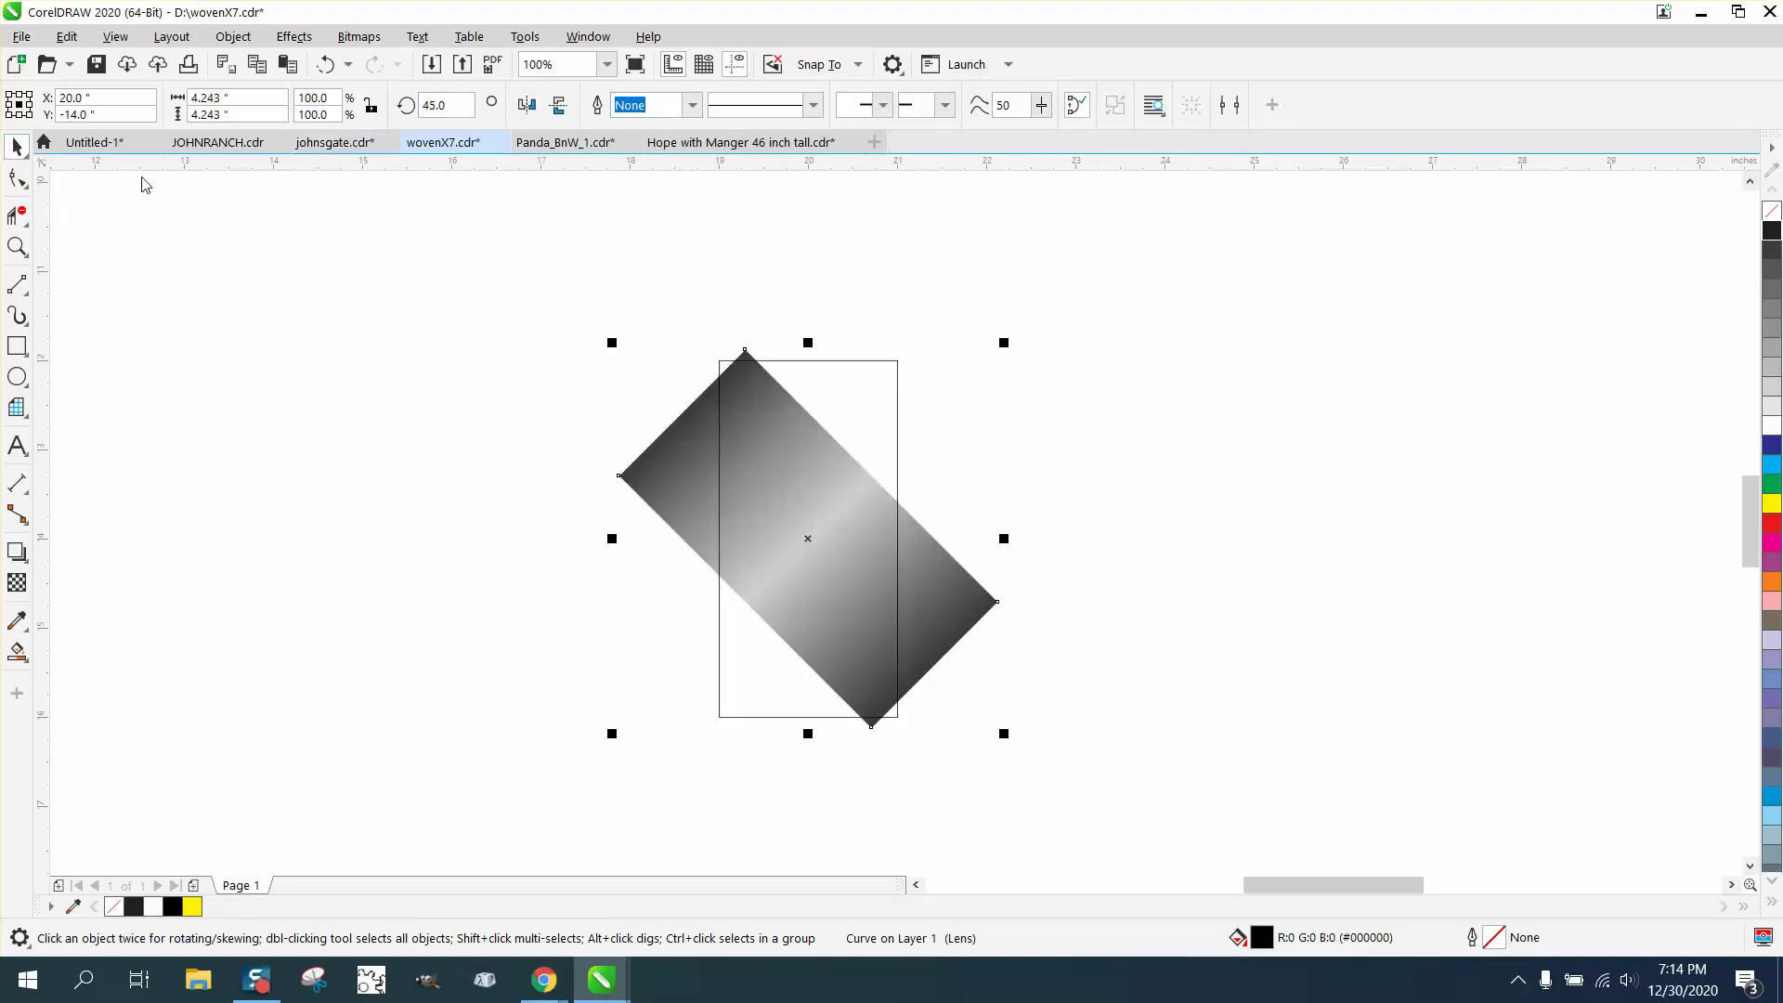
Step: Set a second strip to 135° and snap its top corner against the first strip's corner
left_click(845, 360)
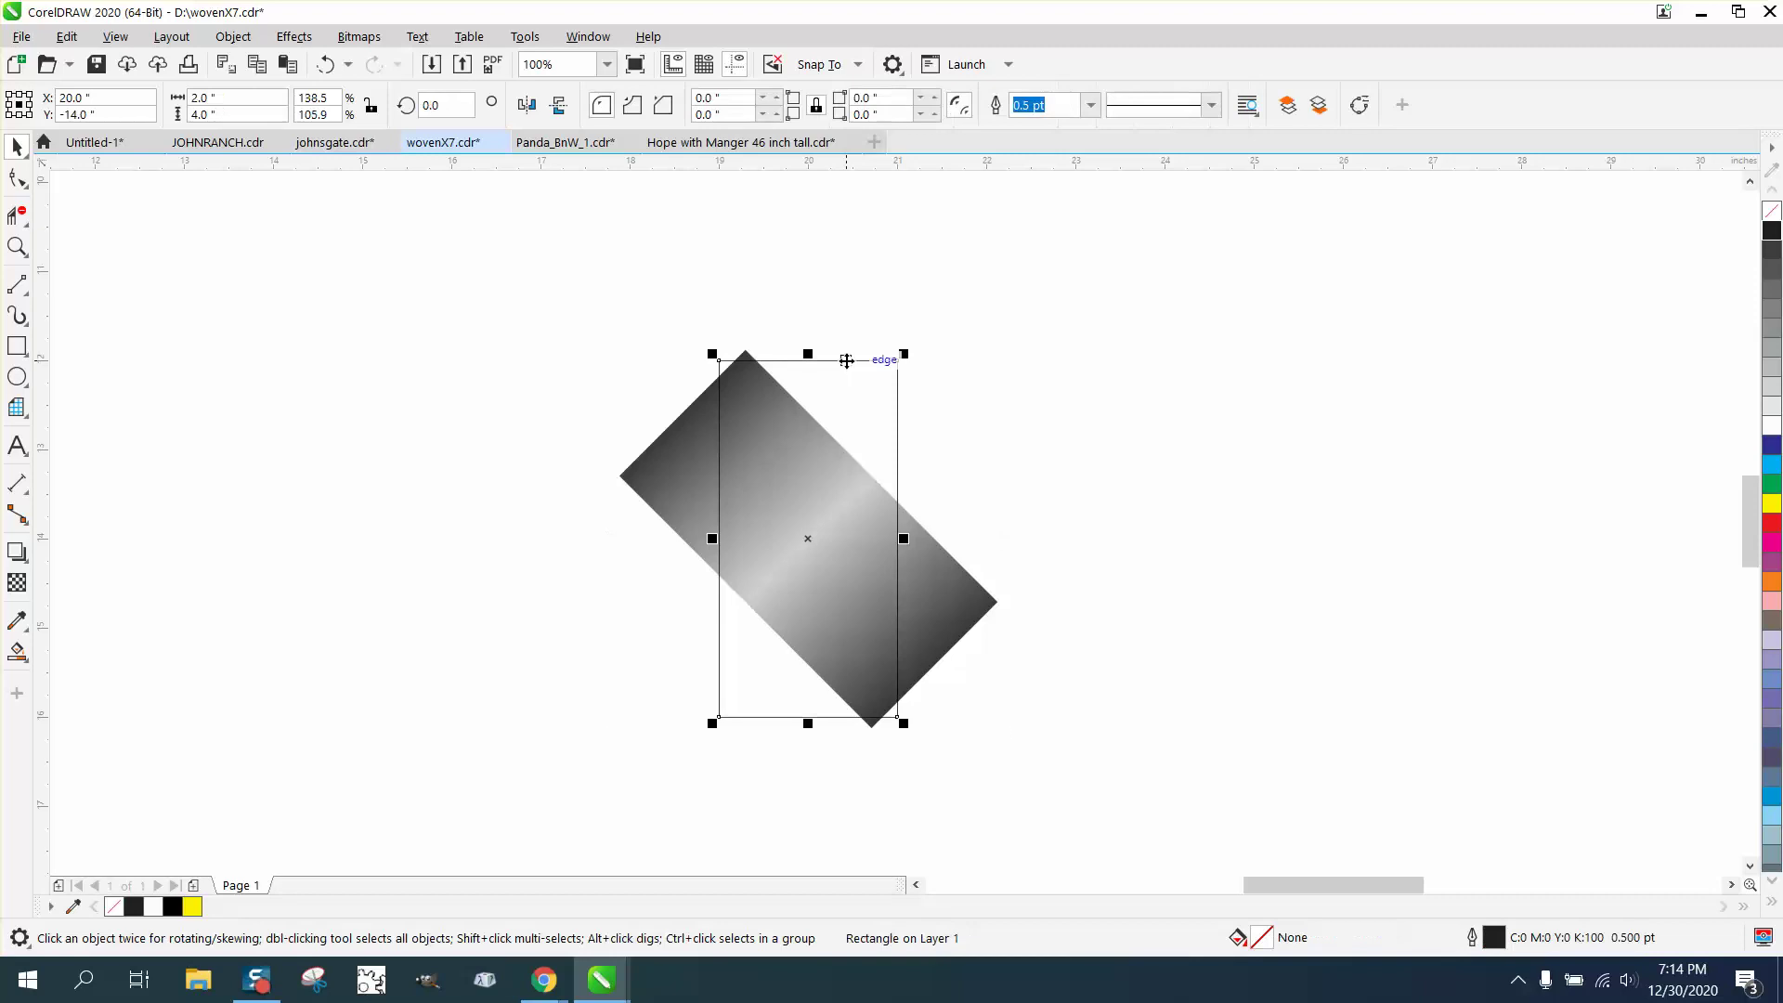
left_click(755, 437)
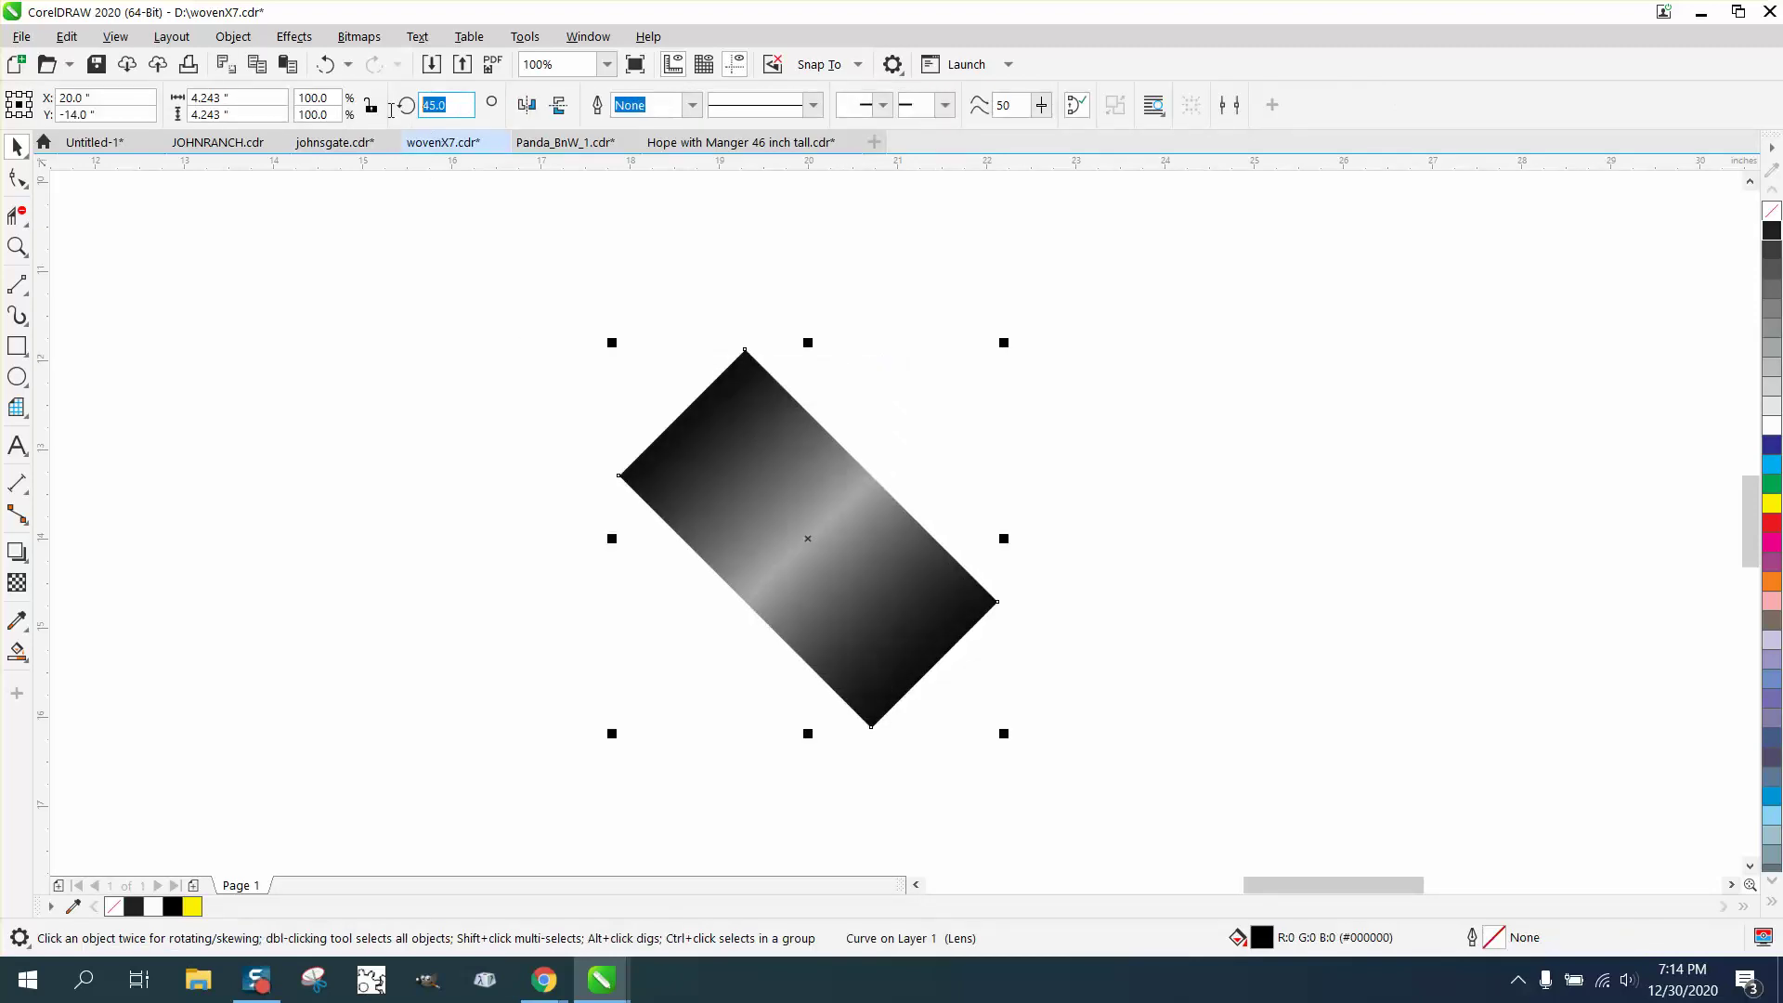
type("135")
key("Return")
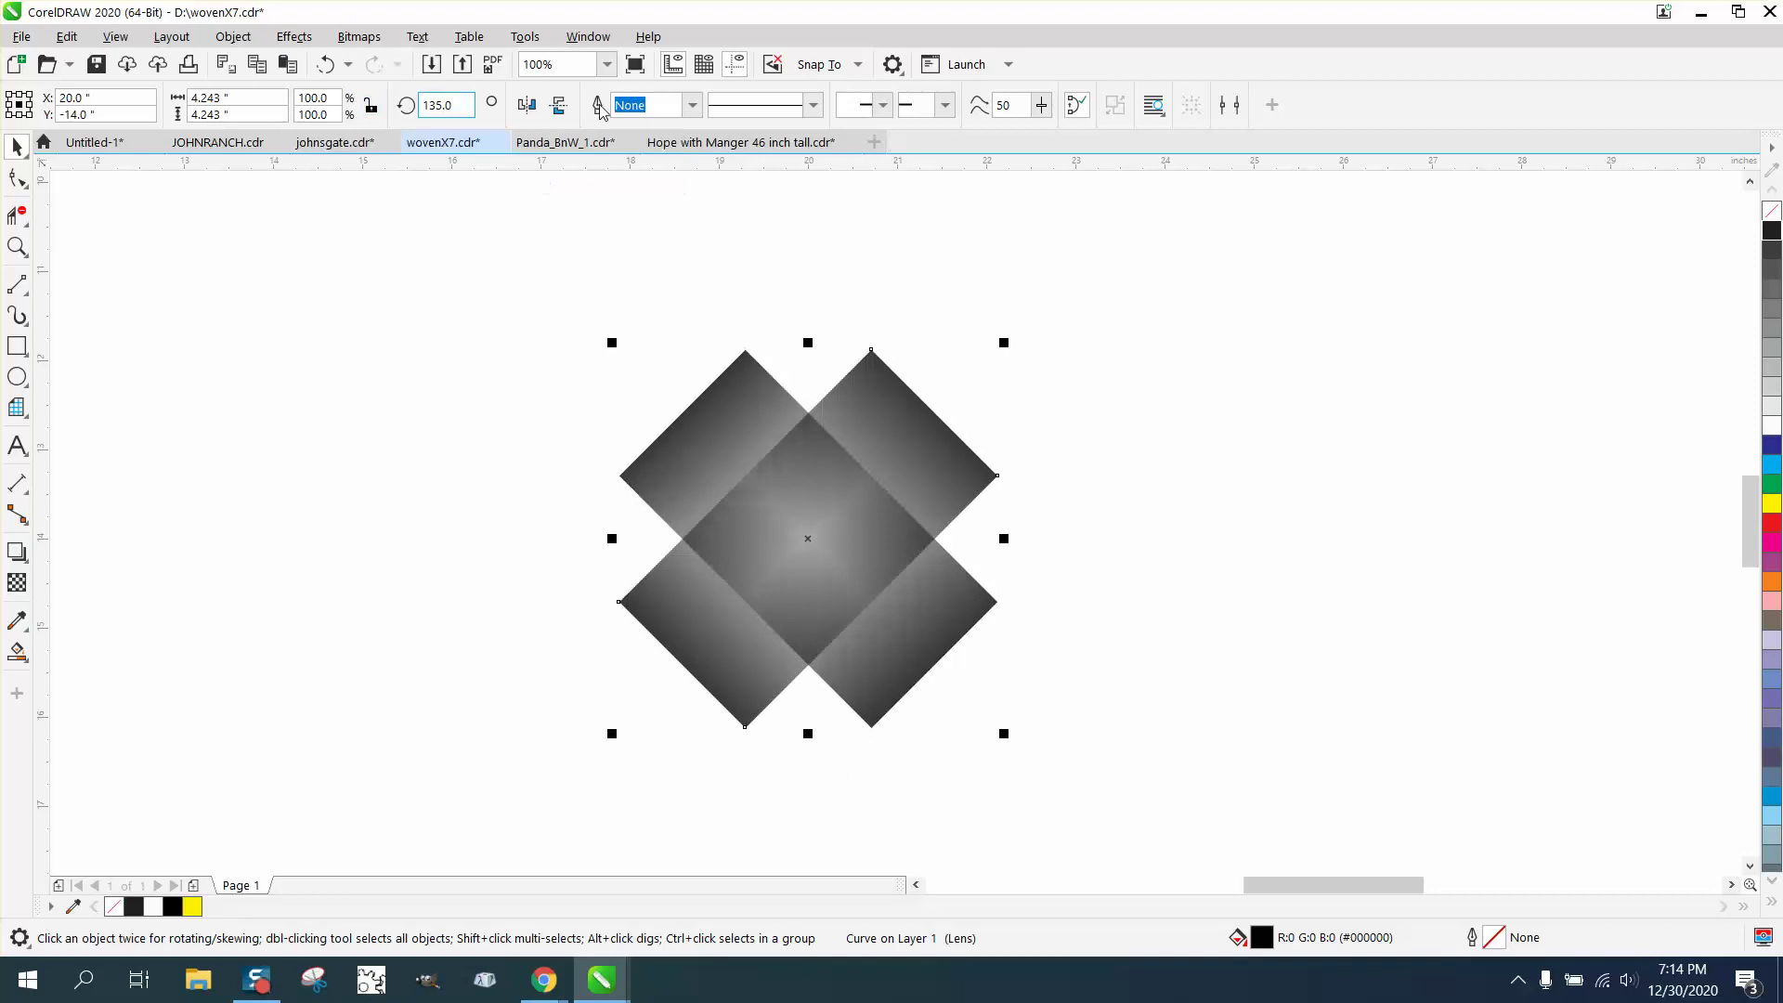
left_click_drag(933, 418, 650, 606)
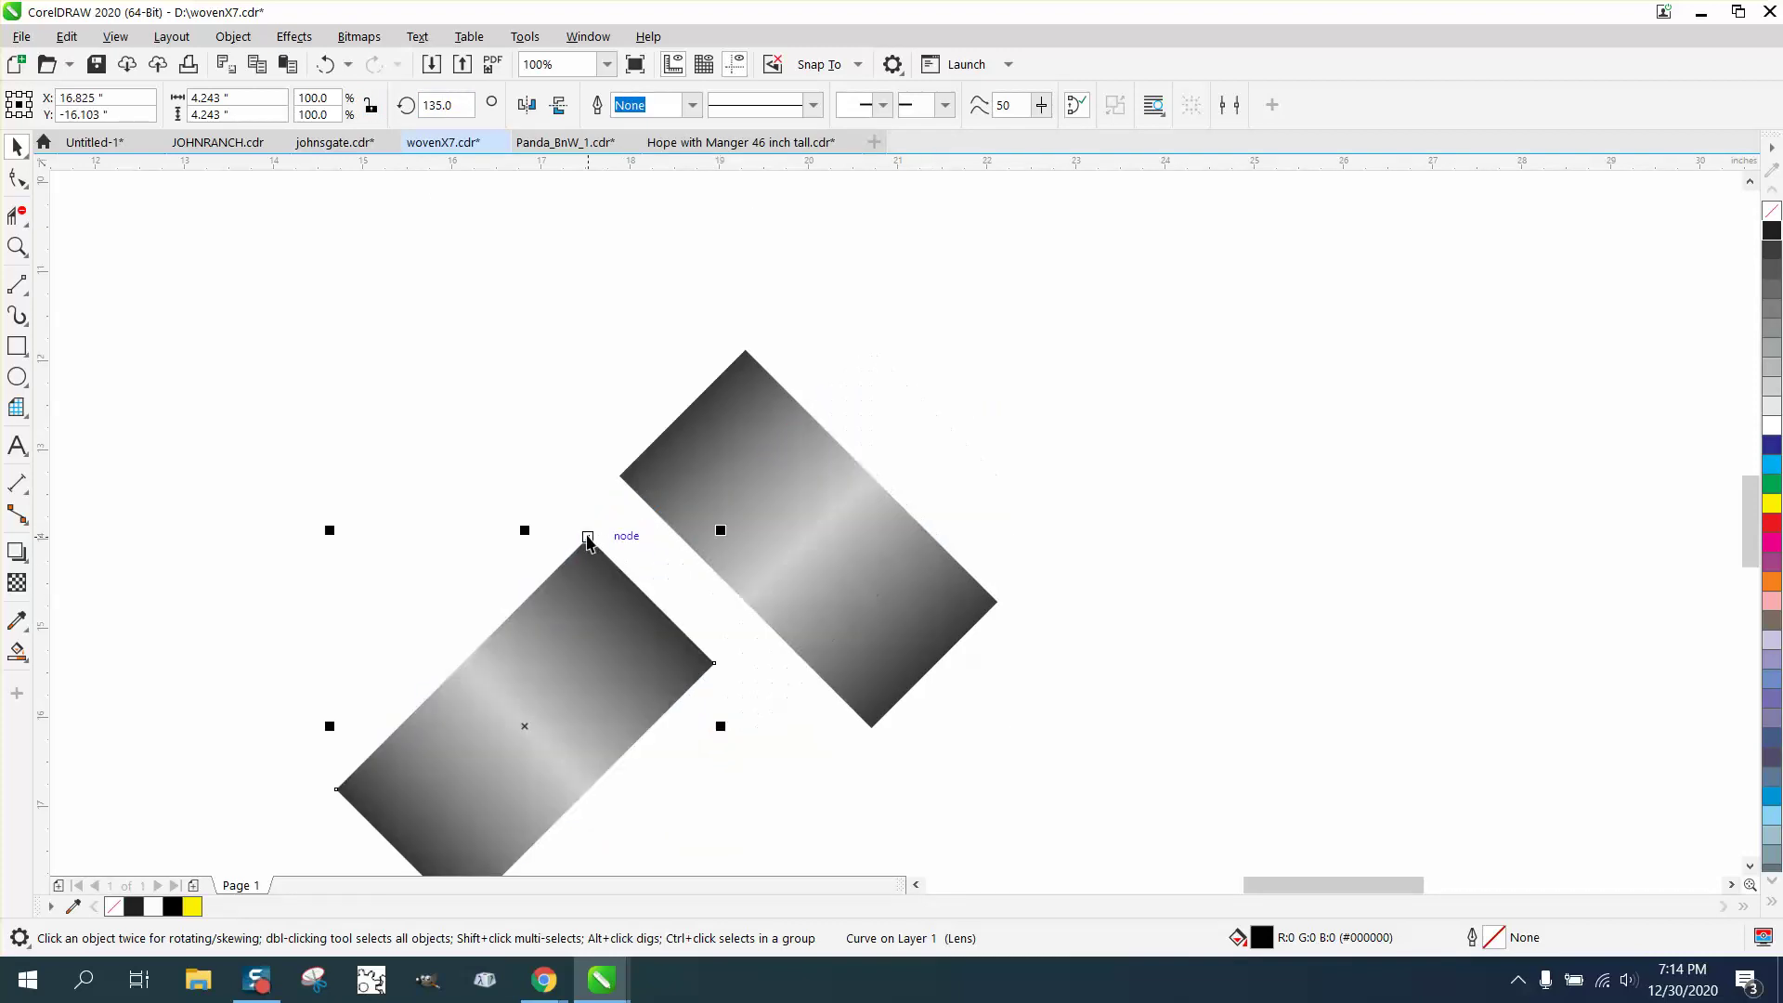
left_click_drag(587, 538, 618, 475)
Step: Place a spare copy of the crossed strip pair off to the right
scroll(491, 368, "down", 2)
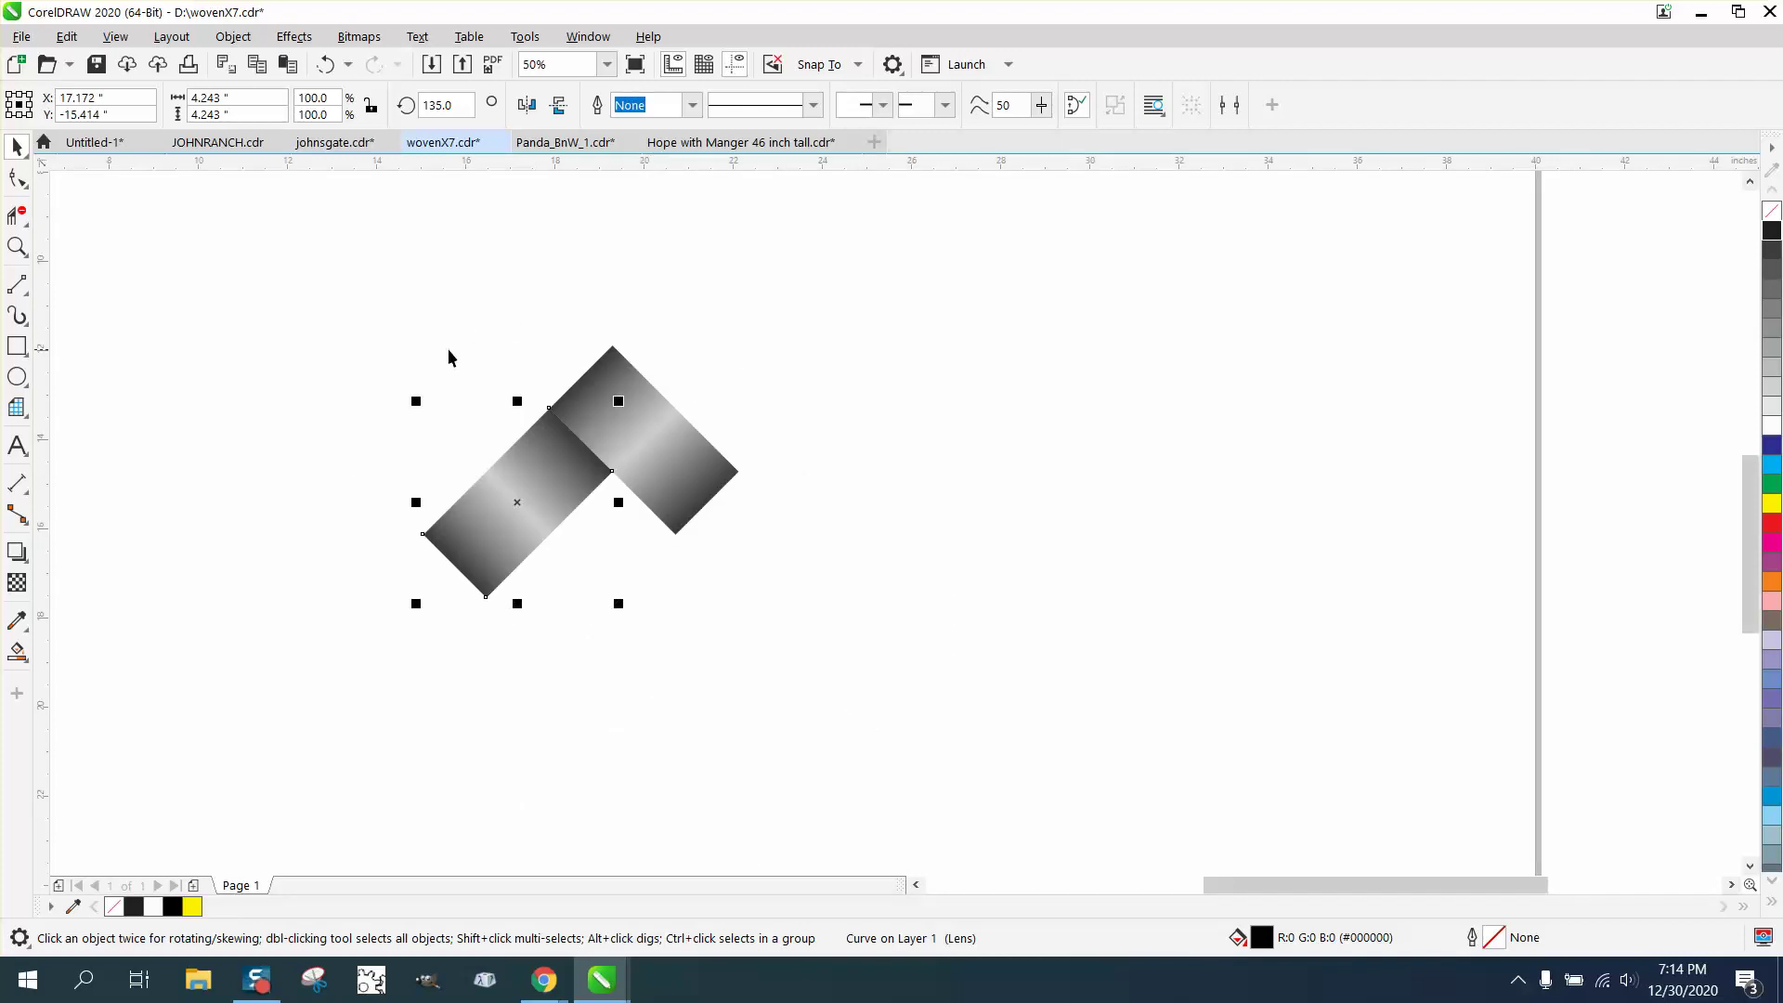
left_click_drag(317, 337, 854, 604)
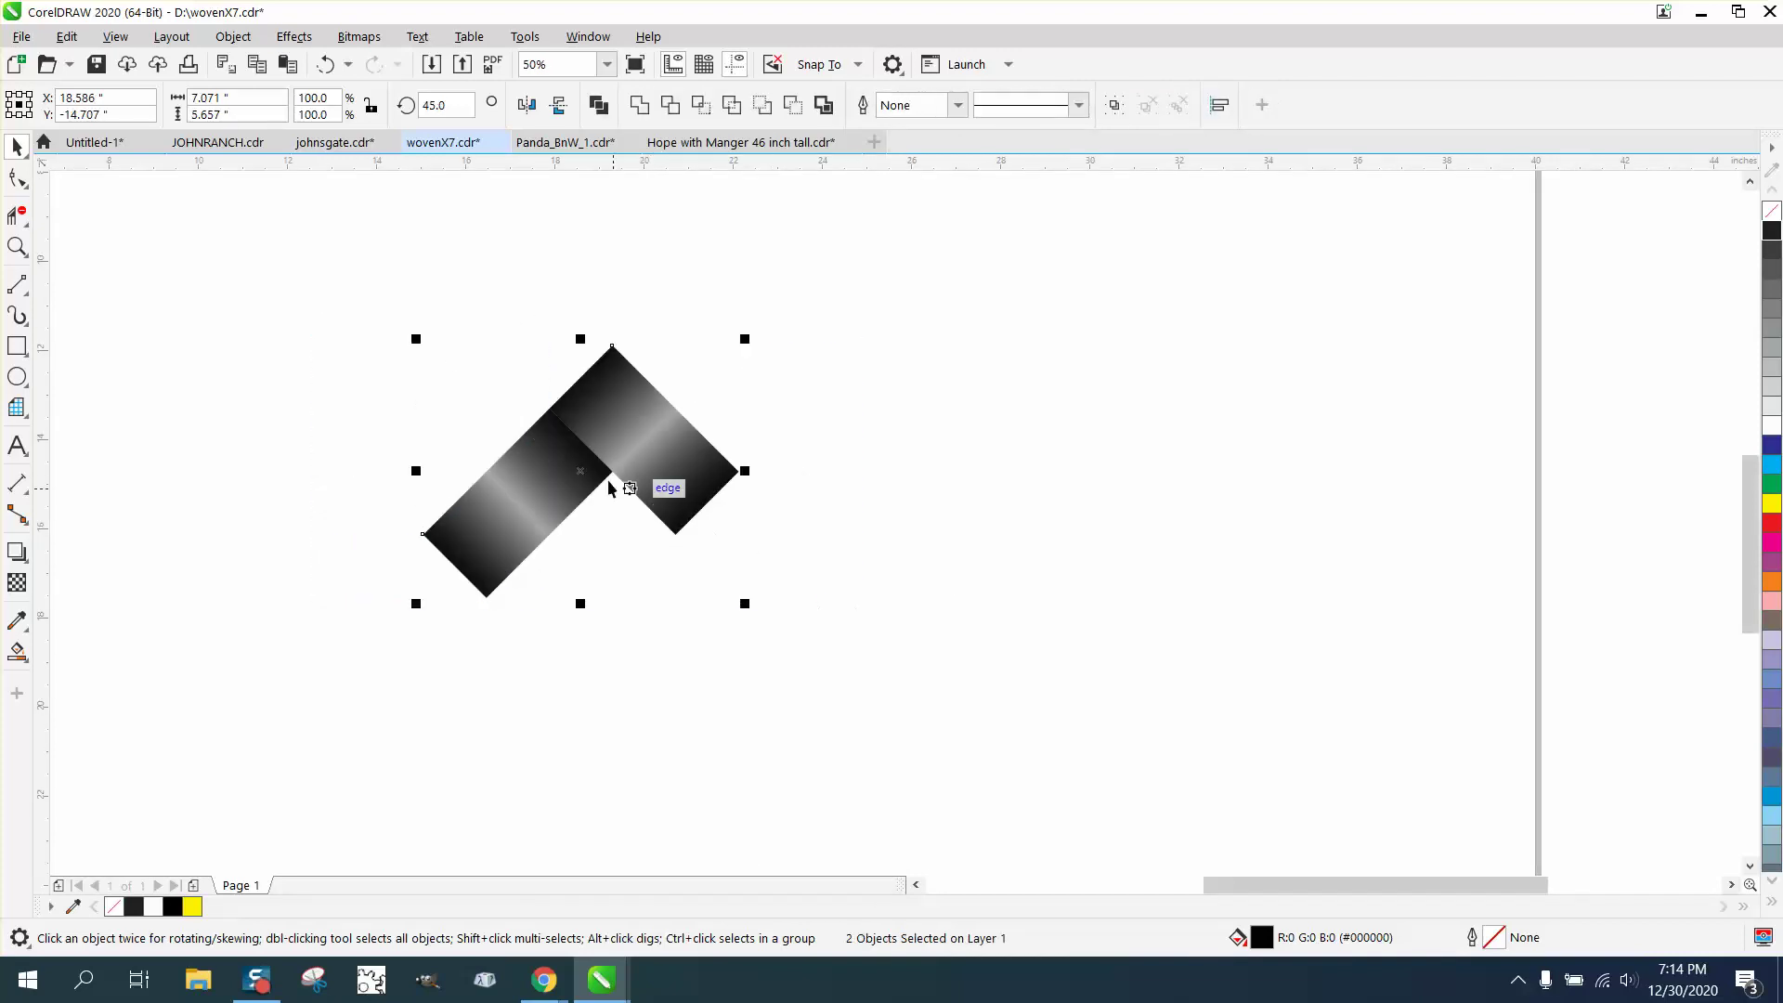
left_click_drag(589, 470, 1028, 475)
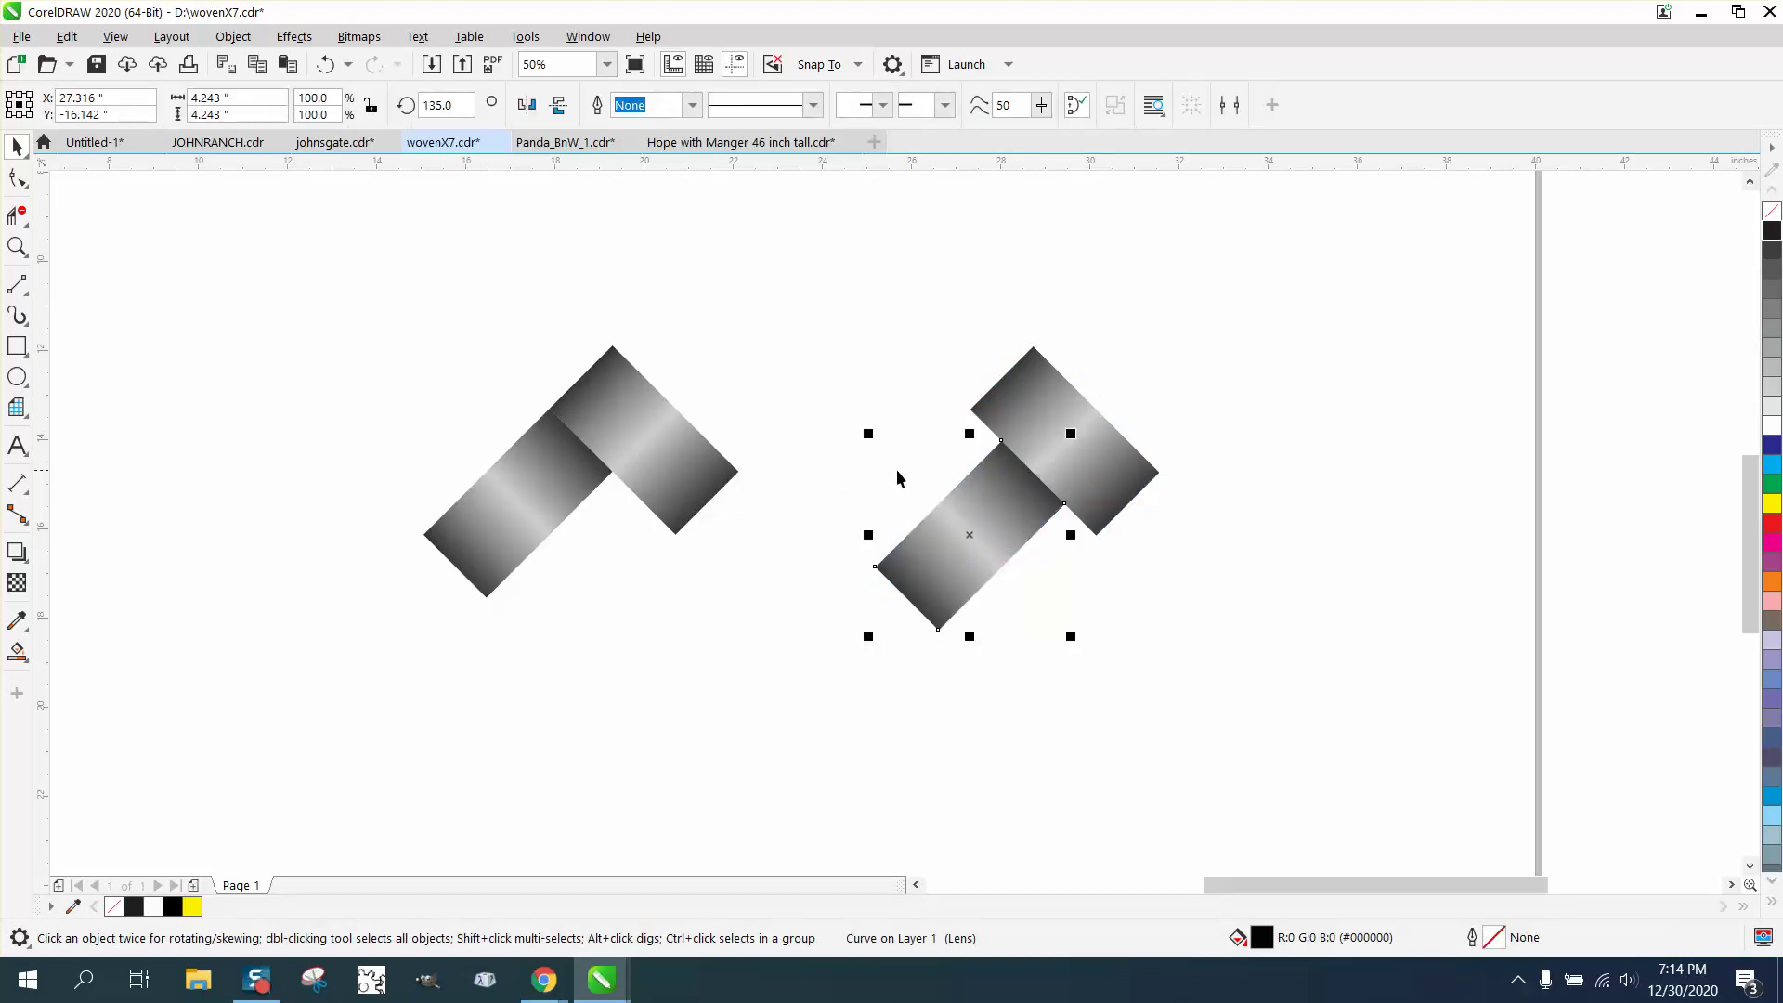
Step: Copy the left strip pair down to interlock, repeating with Ctrl+R to stack a column
left_click_drag(401, 327, 752, 599)
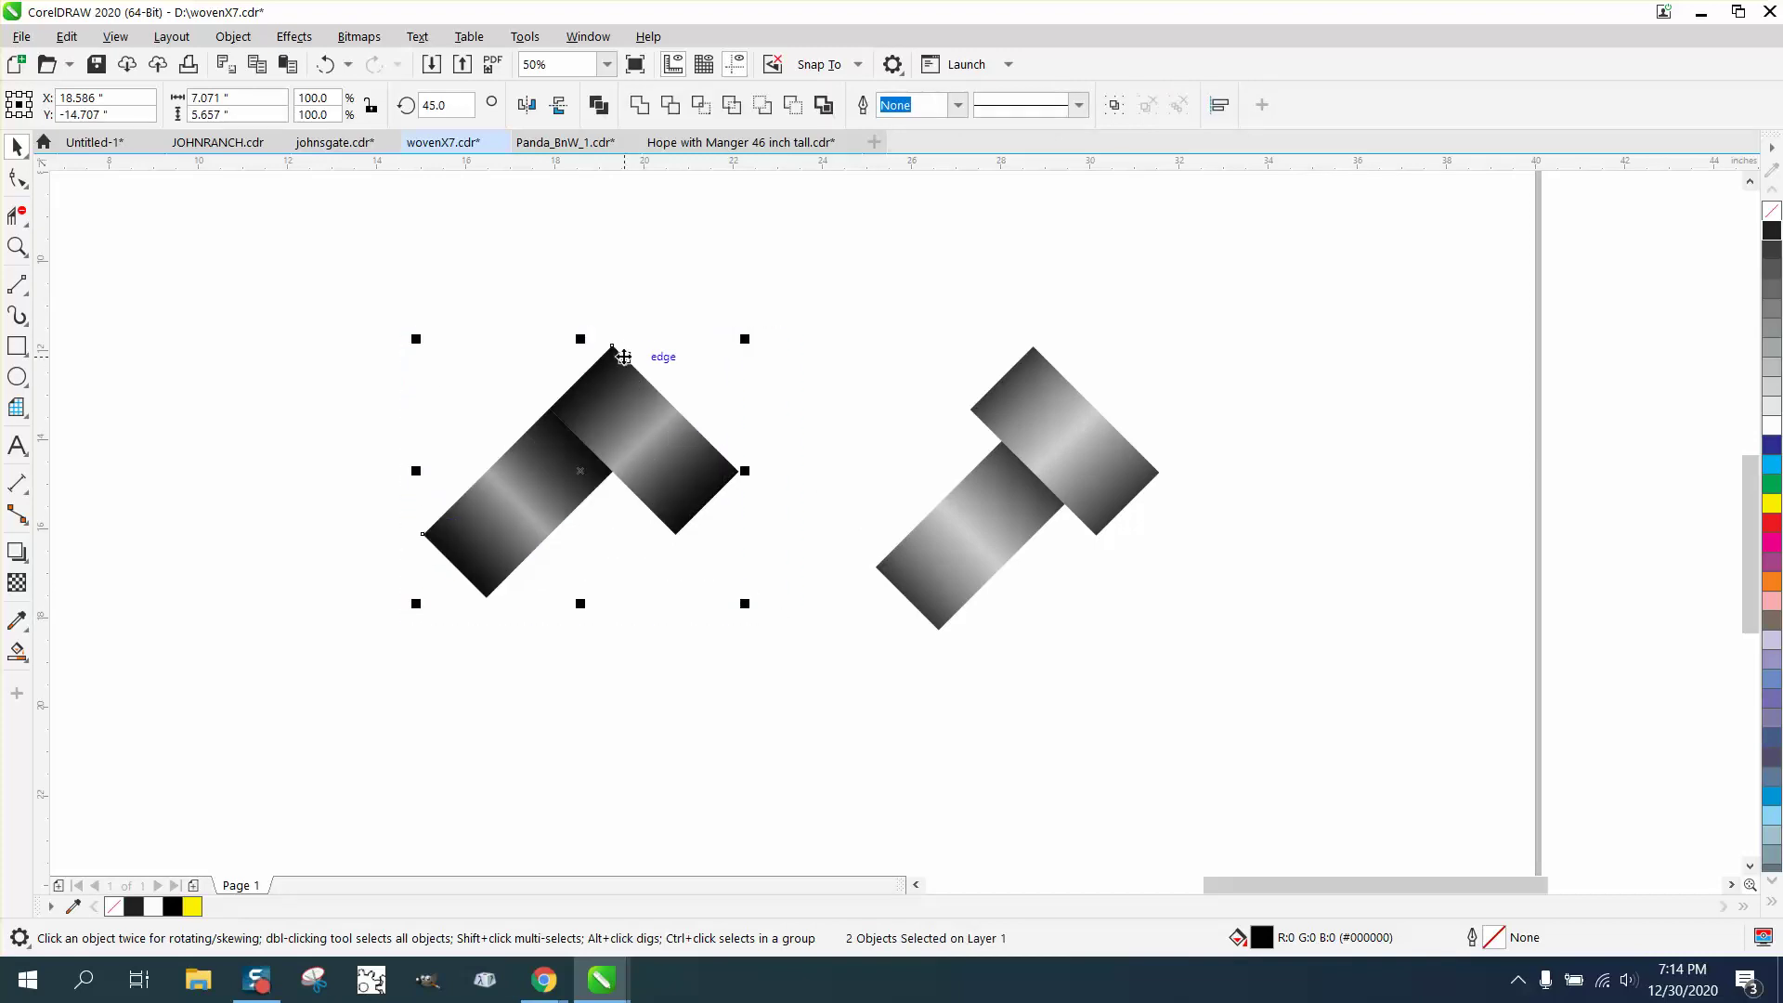
left_click_drag(611, 345, 629, 459)
key("ctrl+r")
key("ctrl+r")
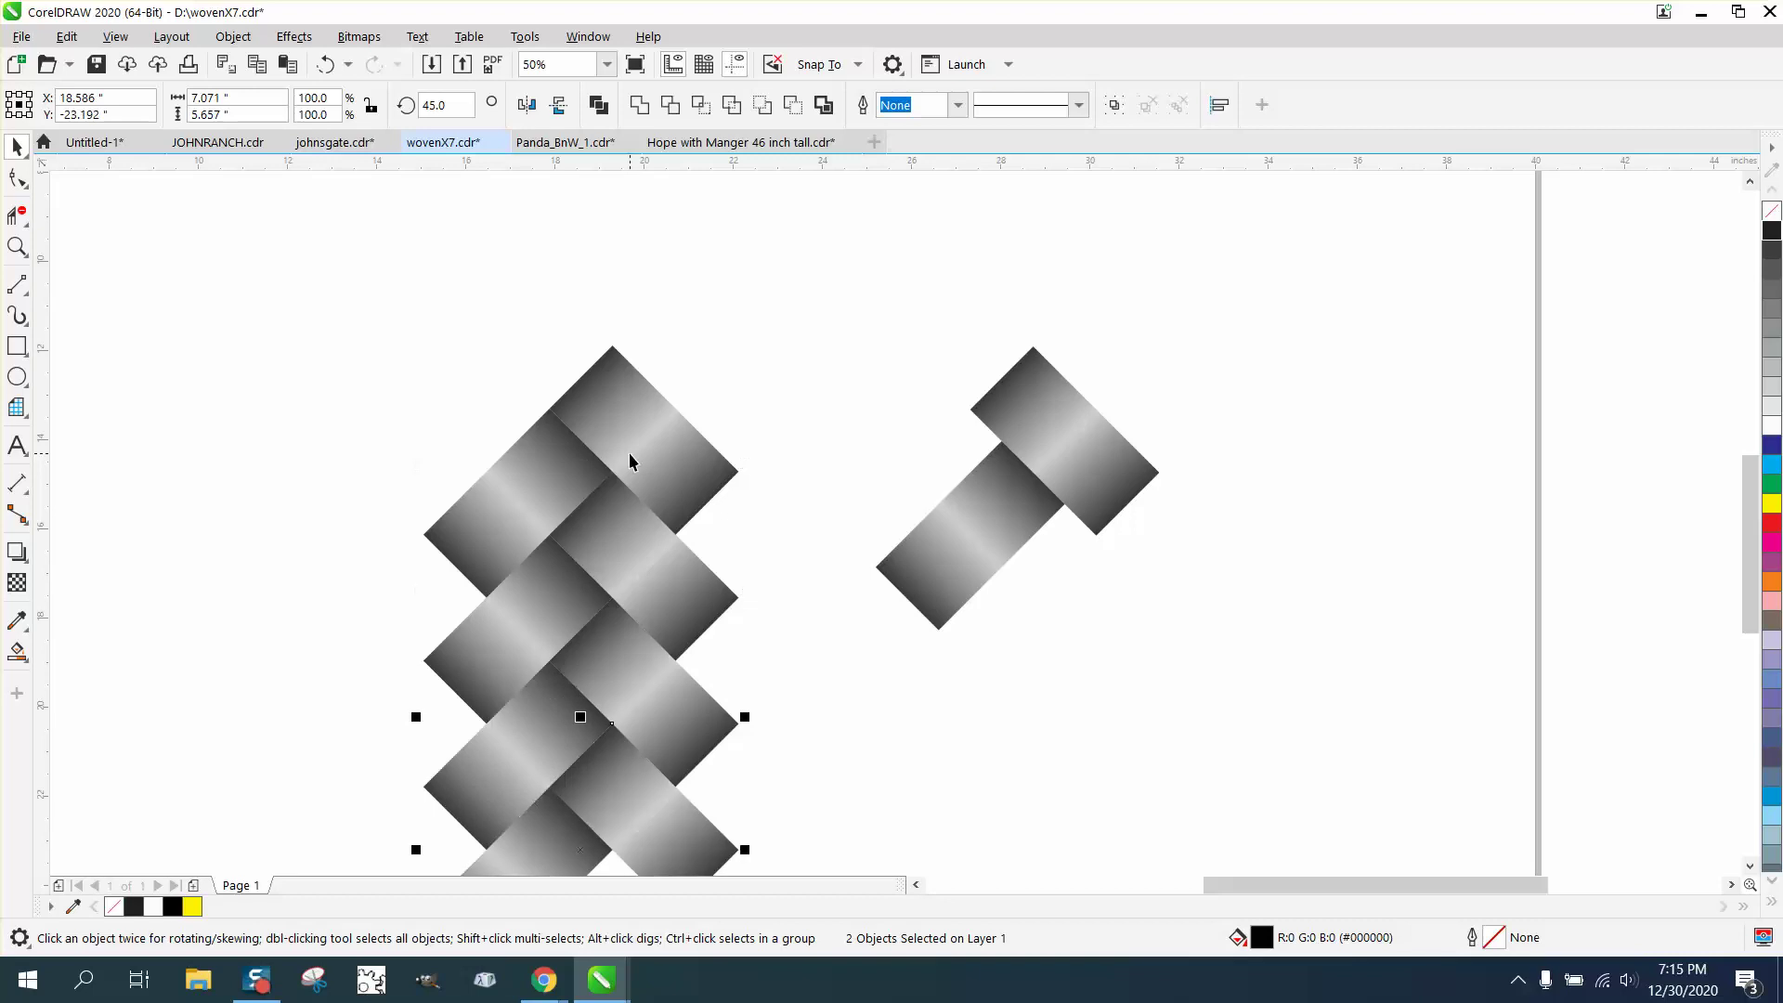
scroll(631, 401, "down", 1)
Step: Copy the stacked column to the left to widen the weave
left_click_drag(506, 358, 748, 711)
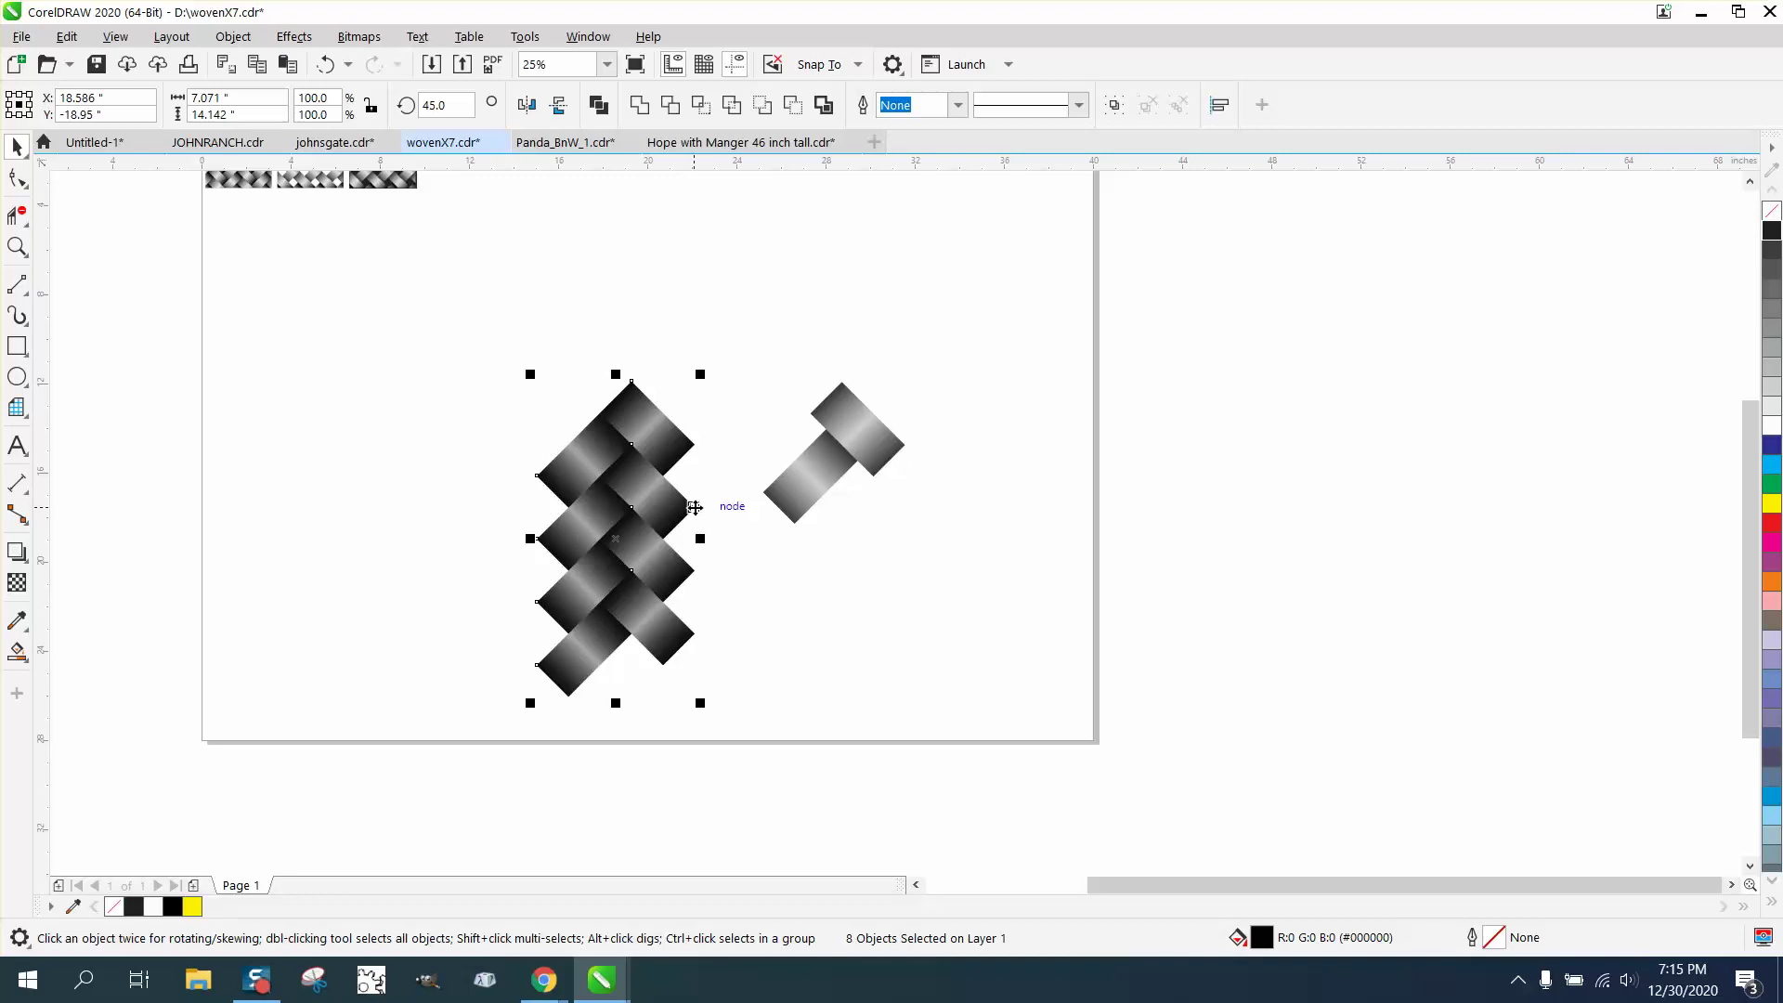
left_click_drag(695, 507, 568, 507)
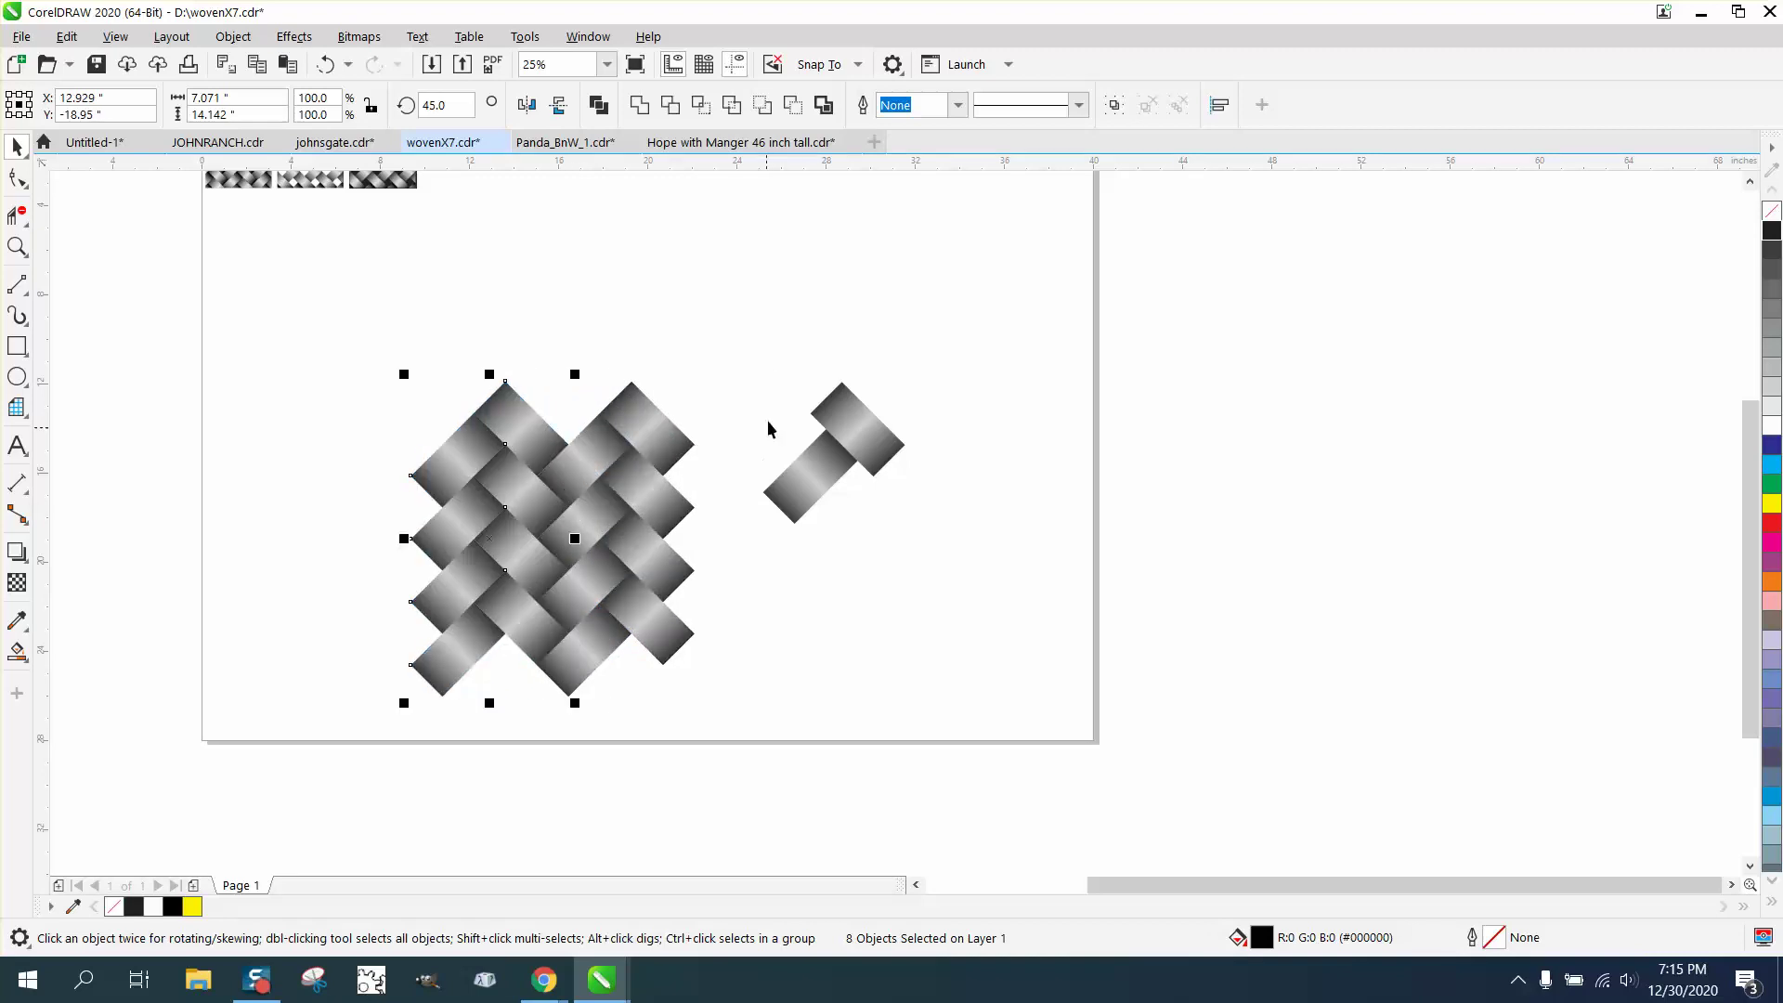
left_click_drag(764, 365, 934, 541)
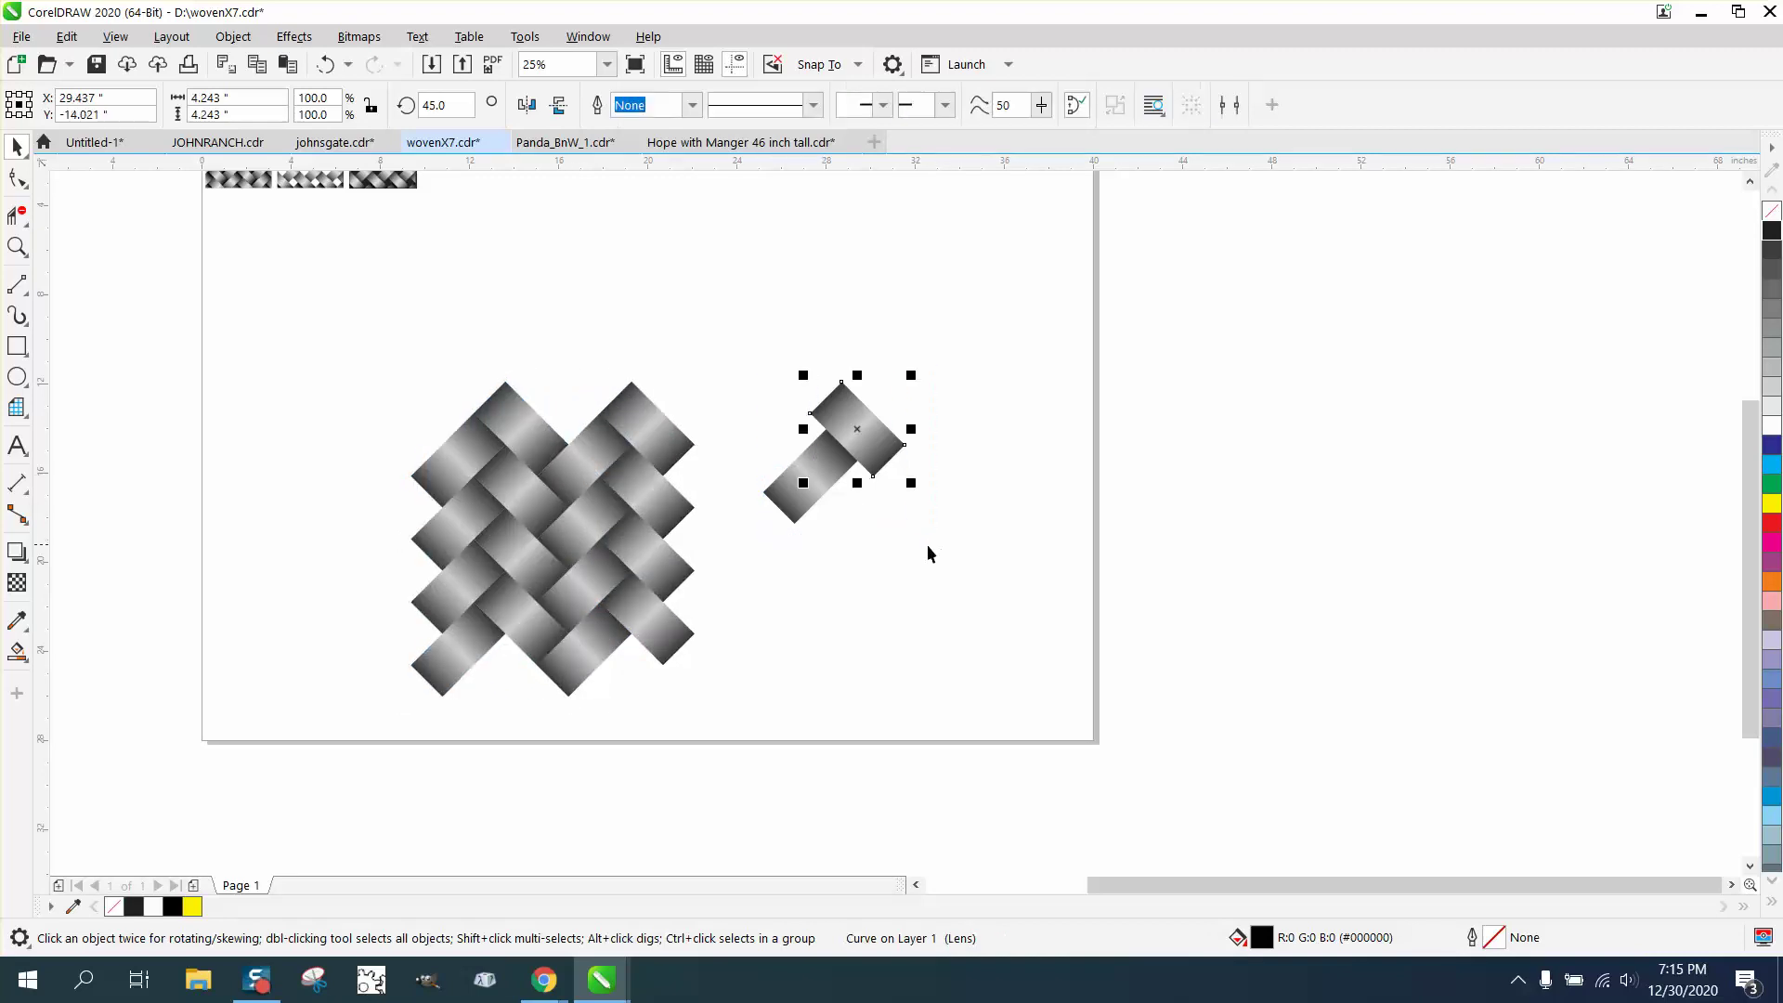
Step: Copy the spare pair down snapped at its midpoint, then copy those four strips further down
left_click_drag(755, 355, 972, 539)
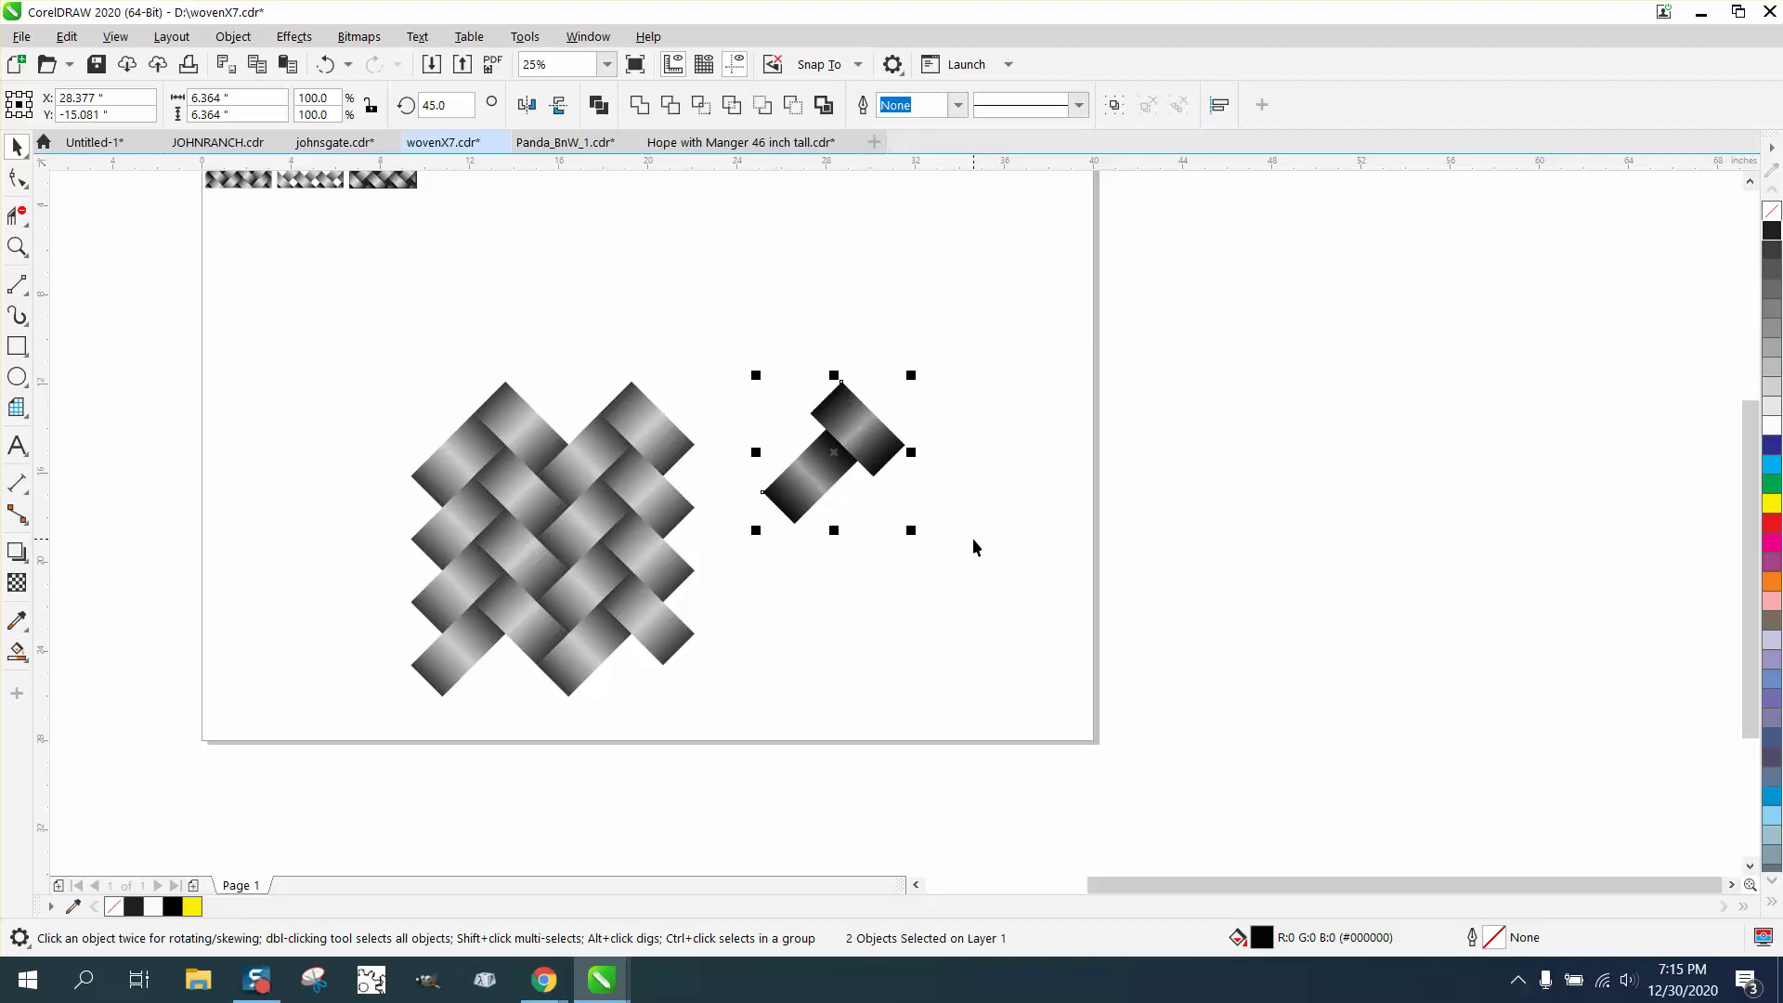
left_click_drag(841, 383, 838, 508)
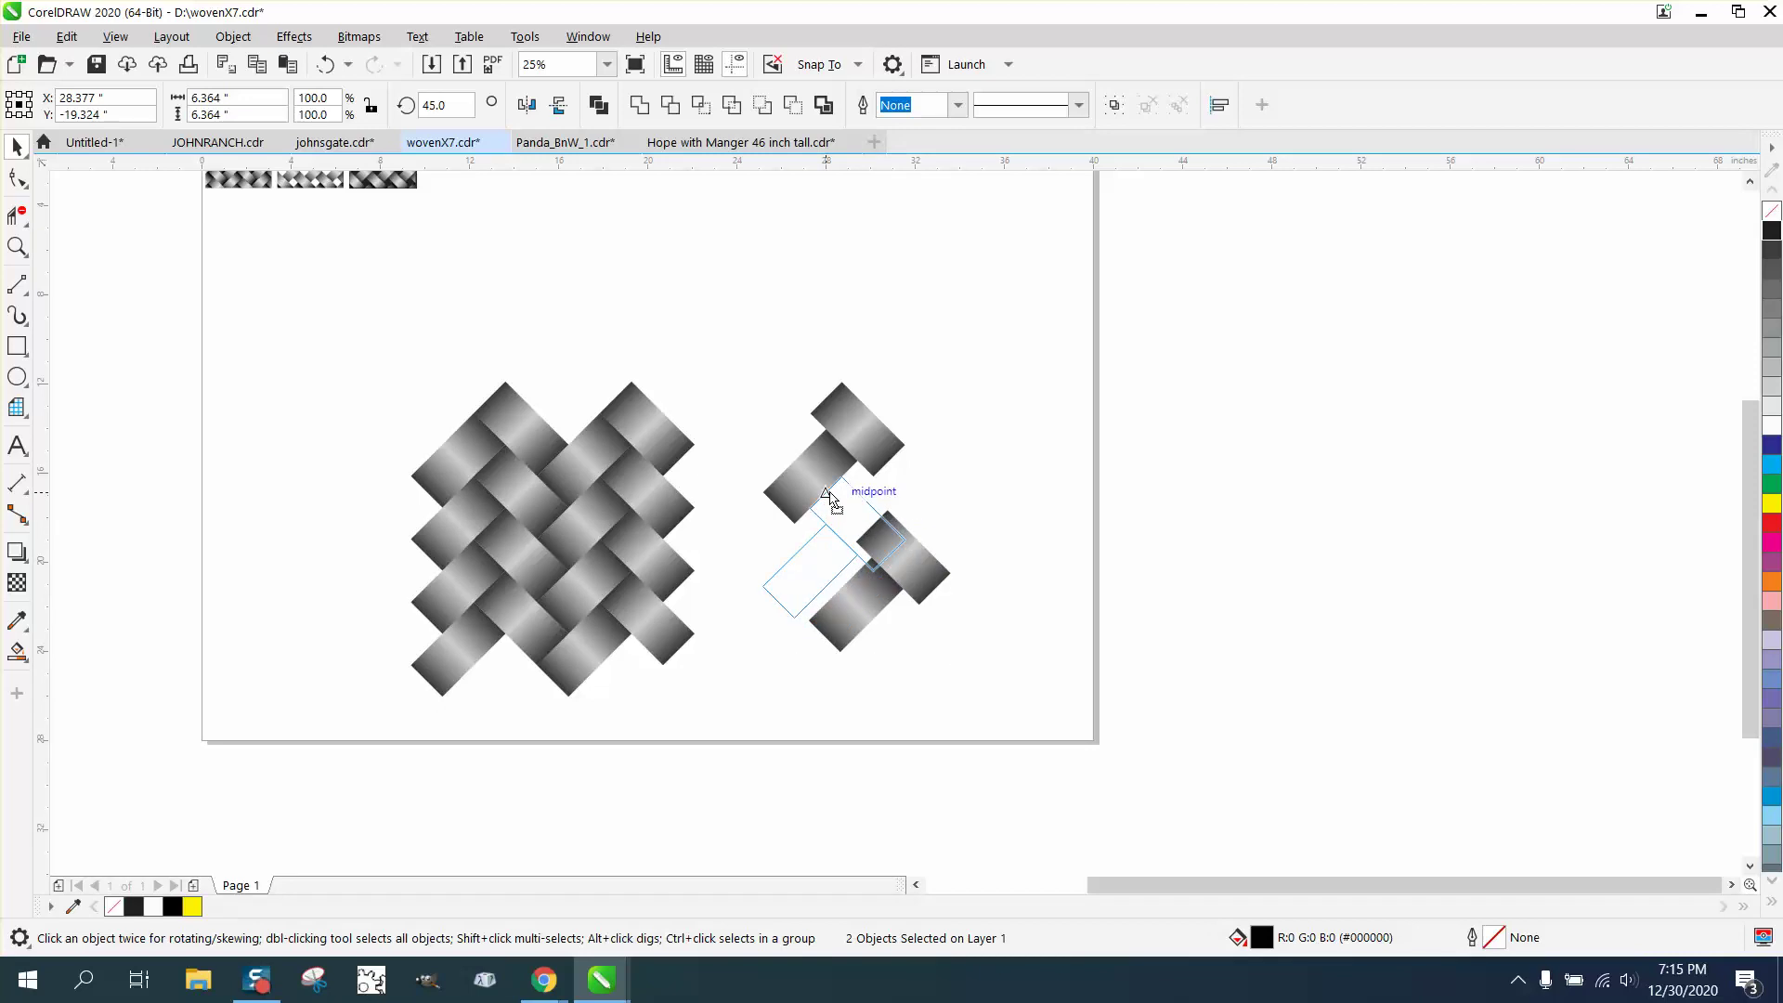
left_click_drag(829, 498, 830, 498)
left_click_drag(725, 356, 1036, 650)
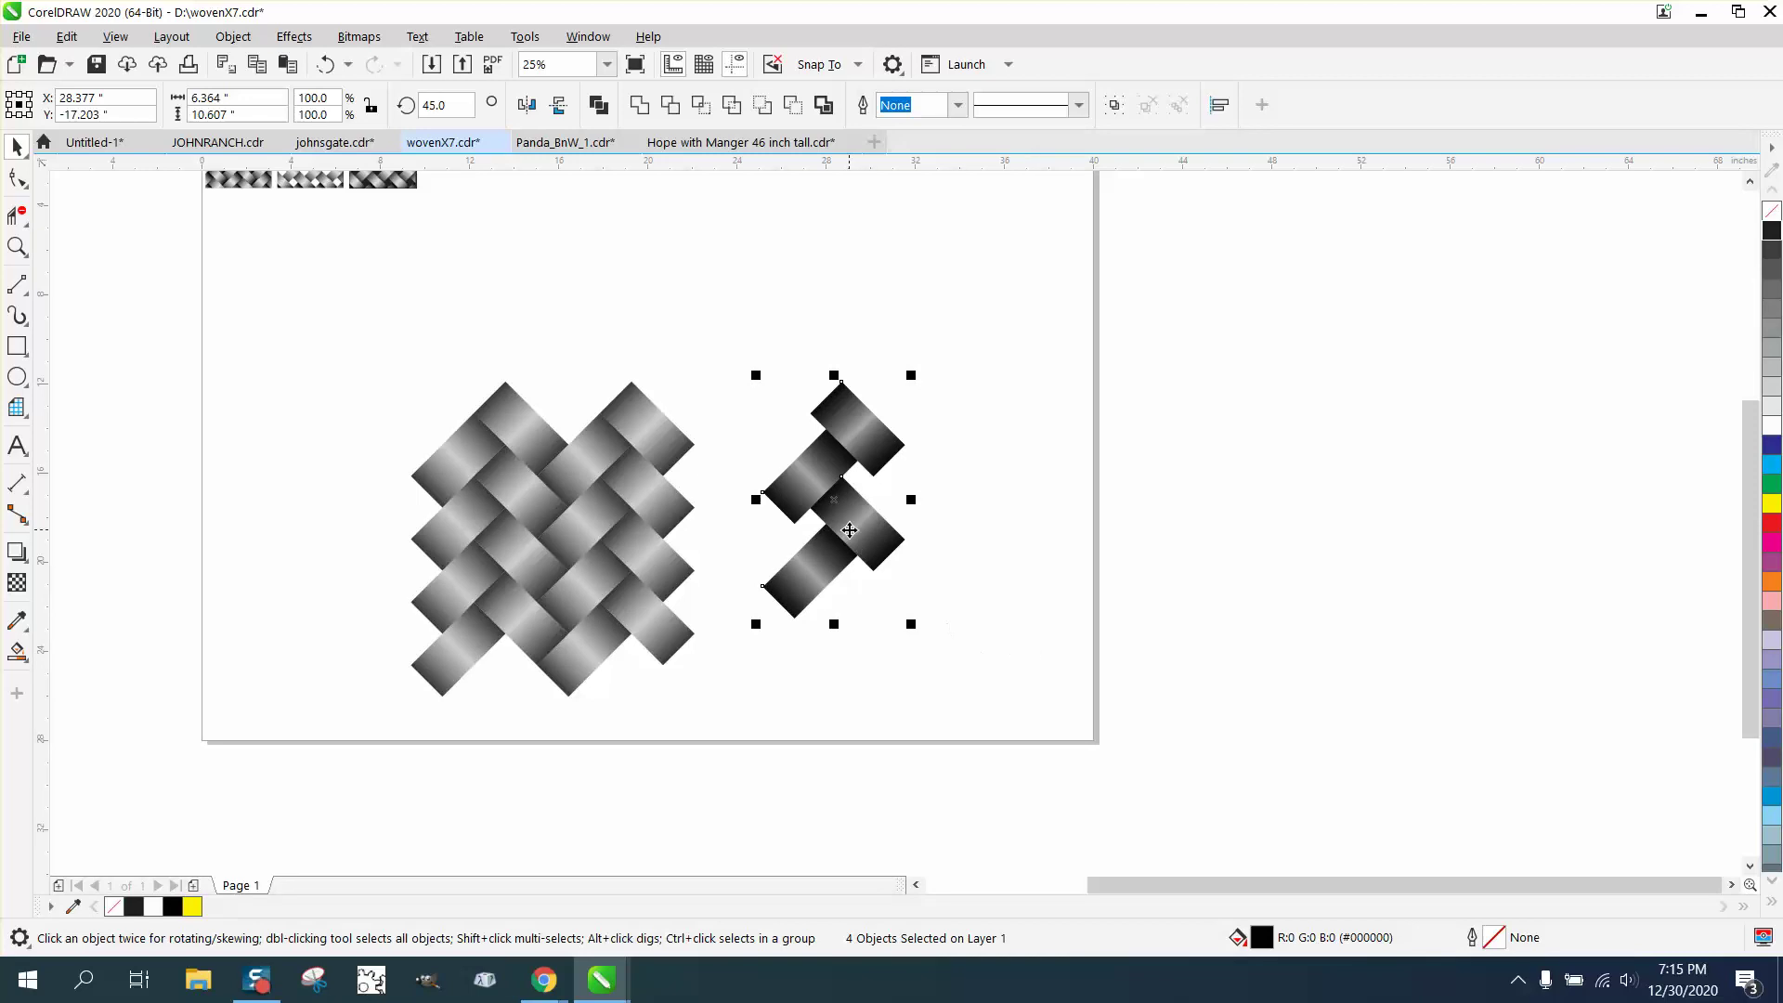
left_click_drag(831, 408, 833, 599)
scroll(908, 562, "down", 1)
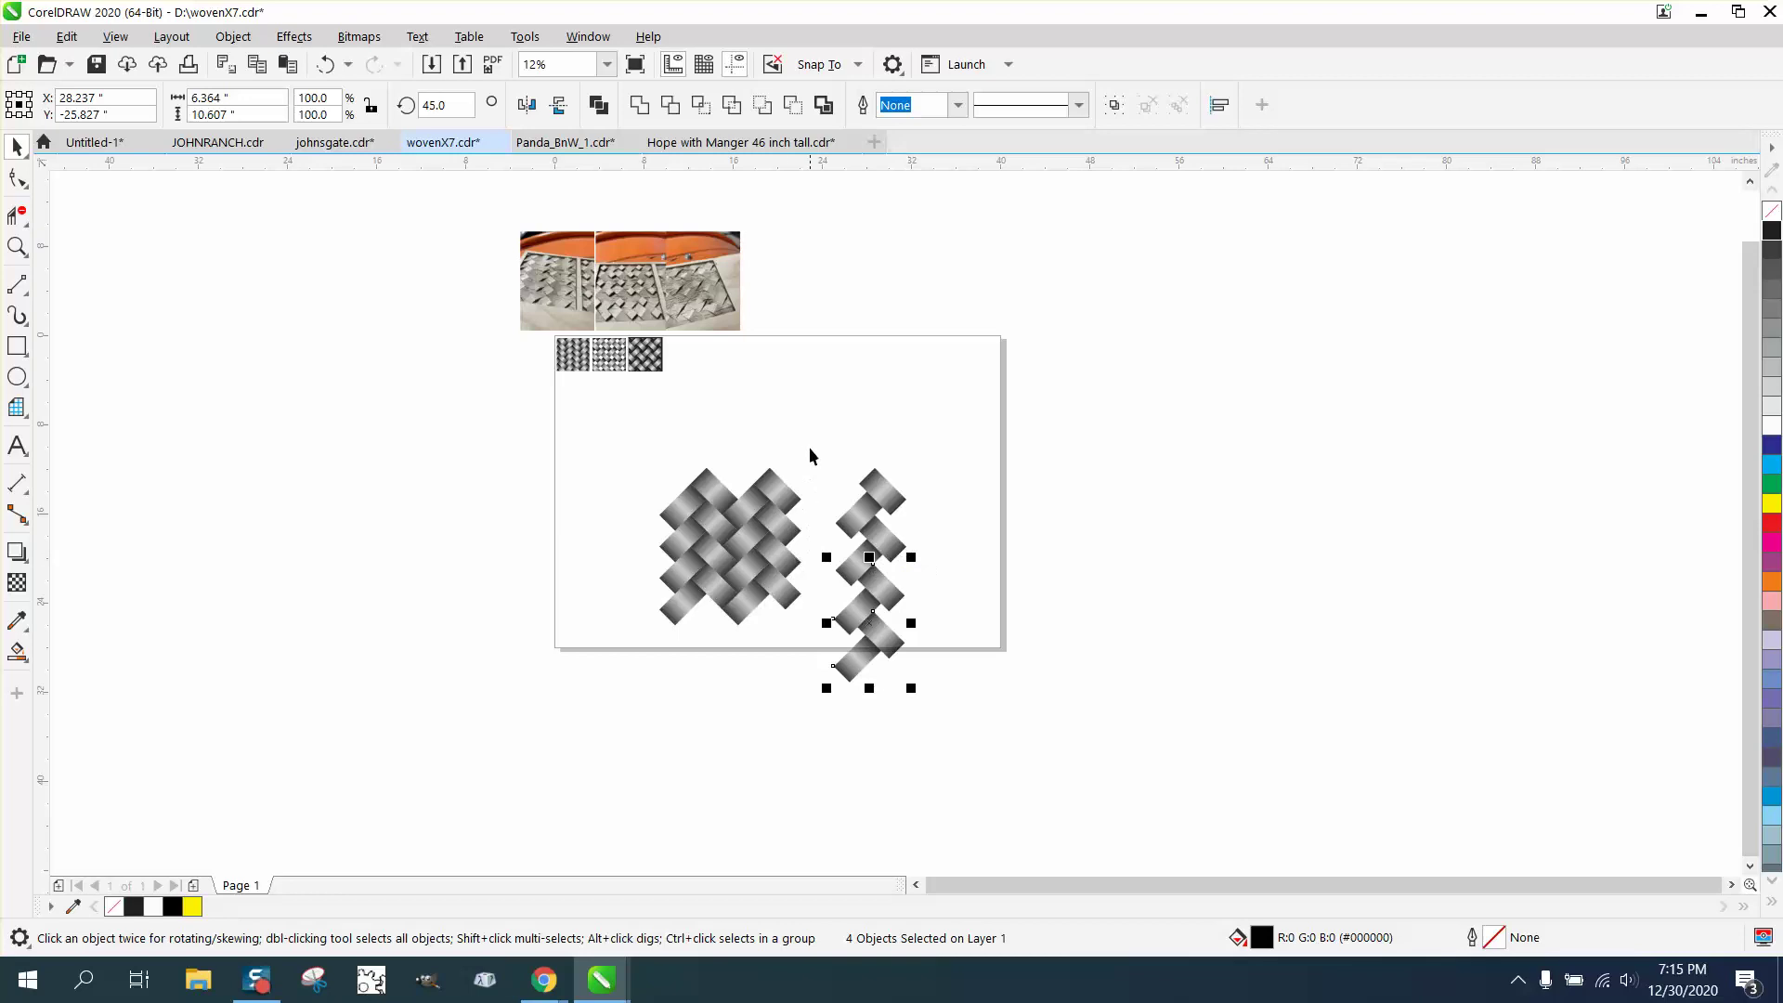
Step: Place an offset copy of the right-hand column beside it and zoom in on it
left_click_drag(808, 448, 1005, 712)
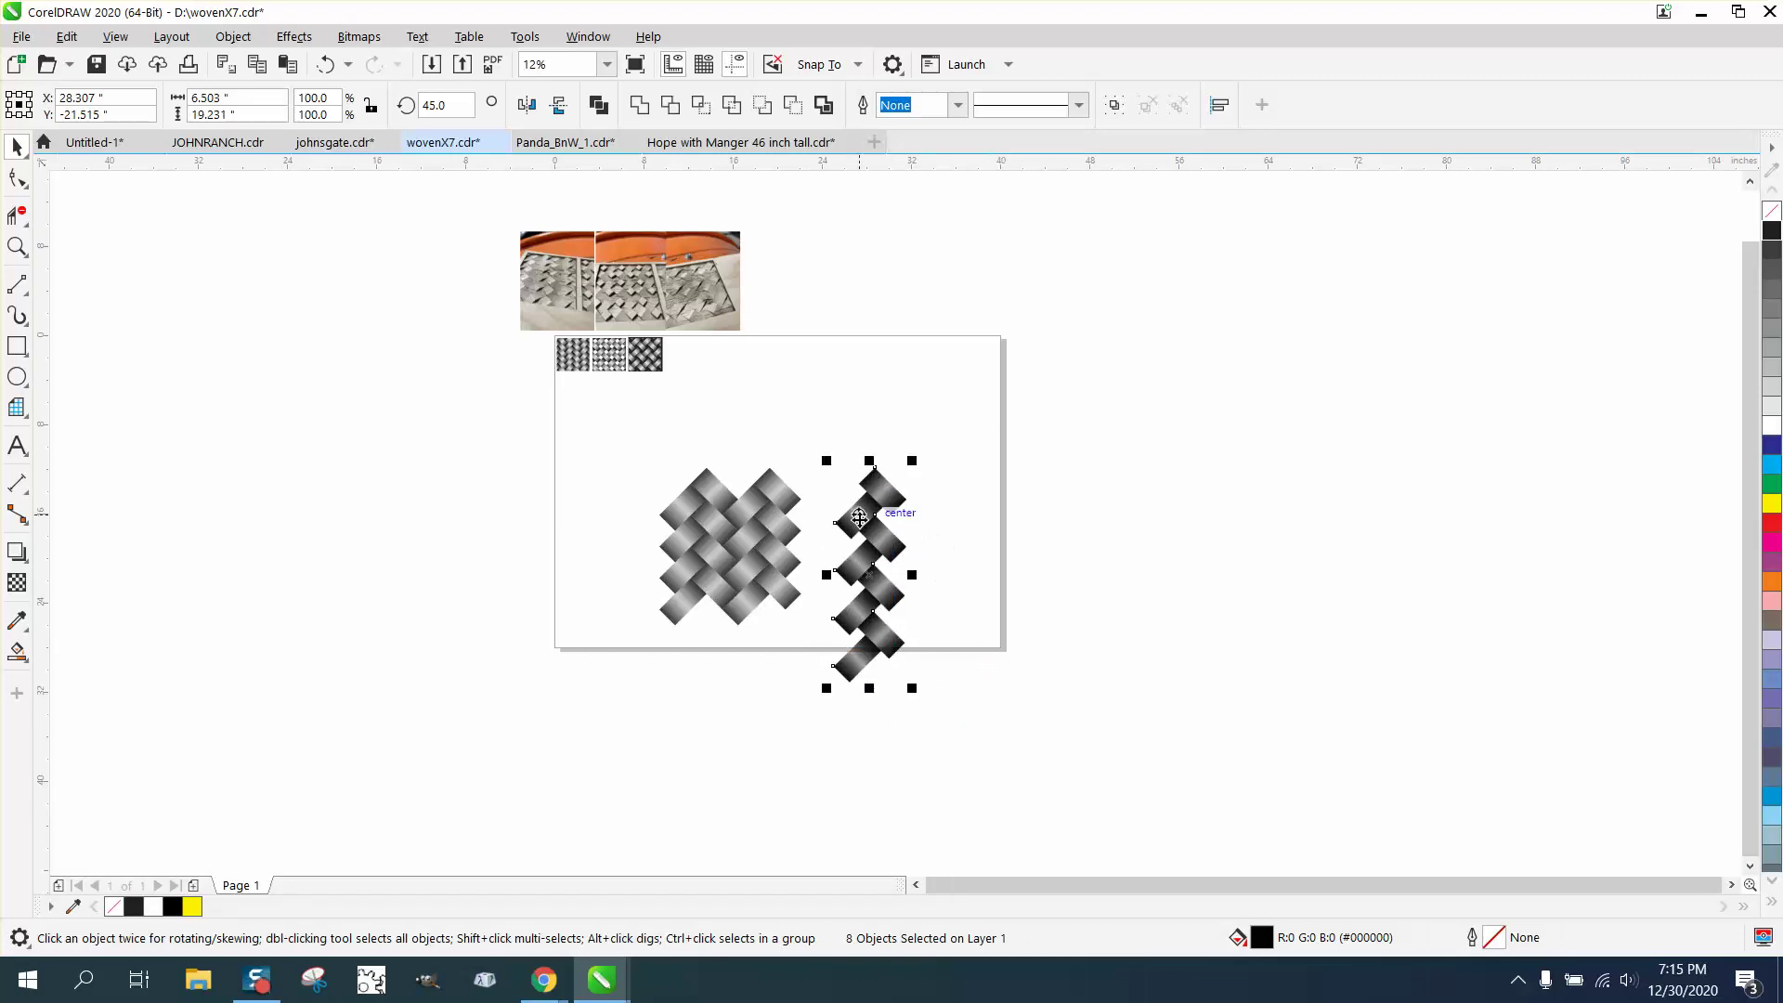
left_click_drag(853, 513, 899, 513)
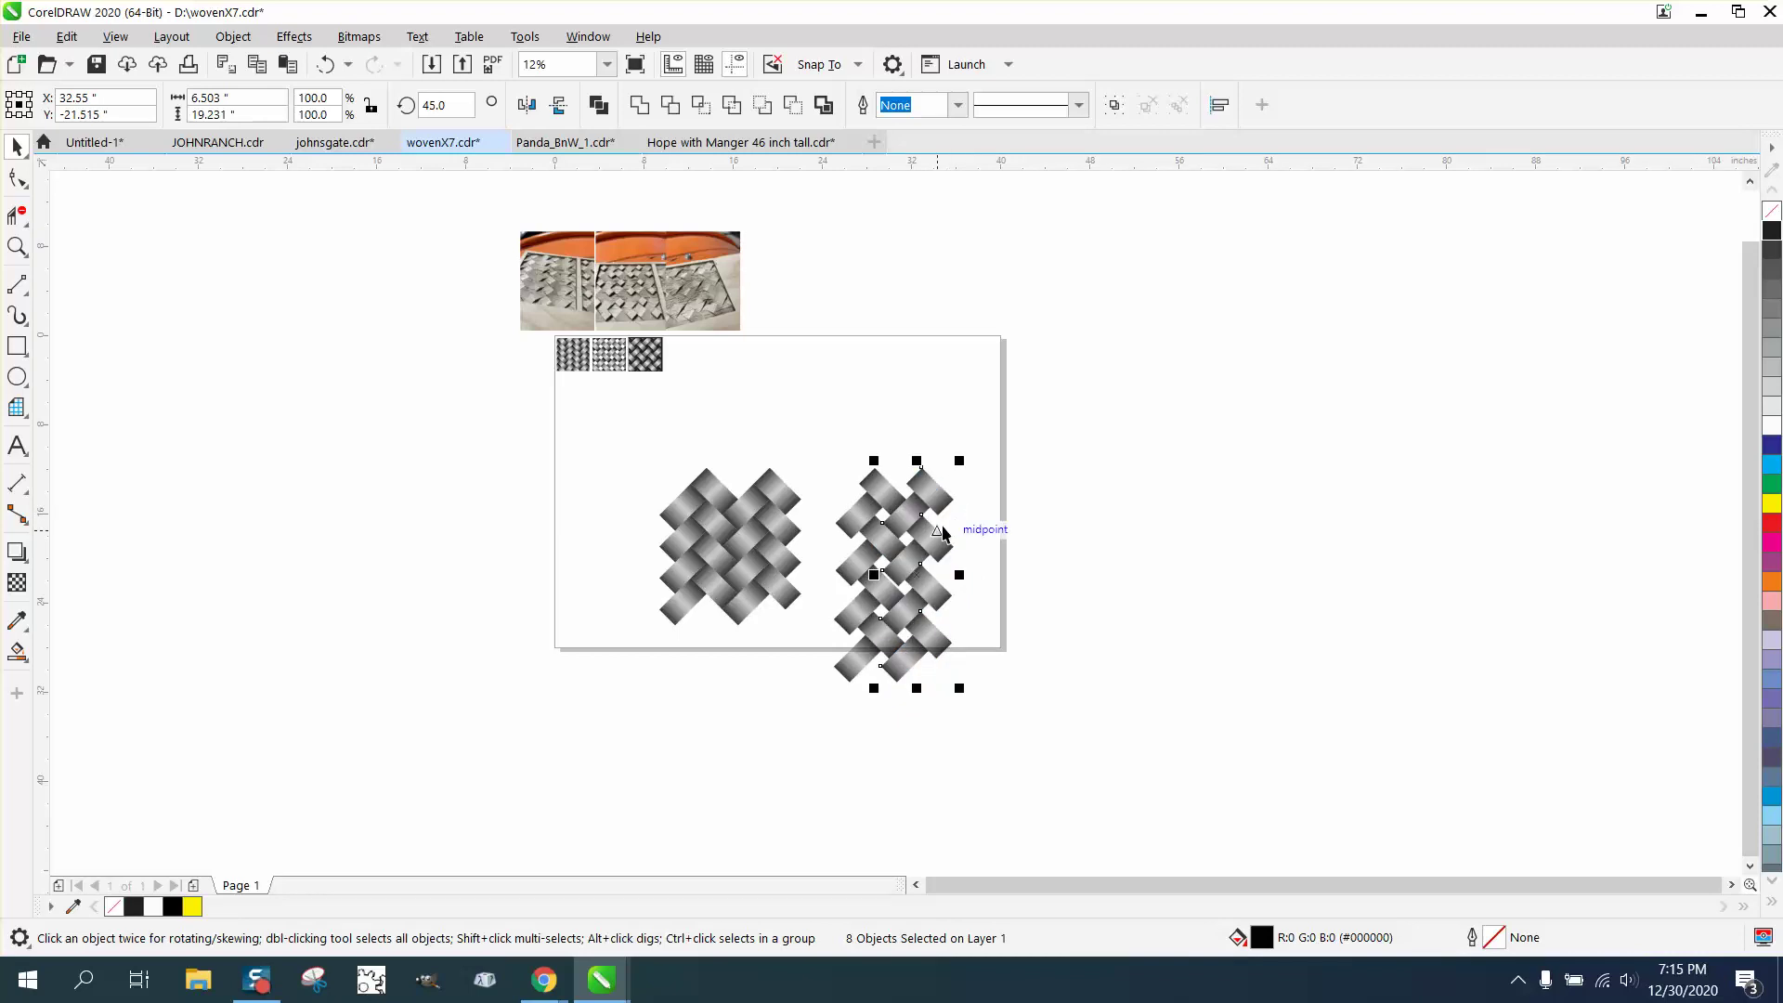
left_click(16, 247)
left_click_drag(820, 426, 1111, 766)
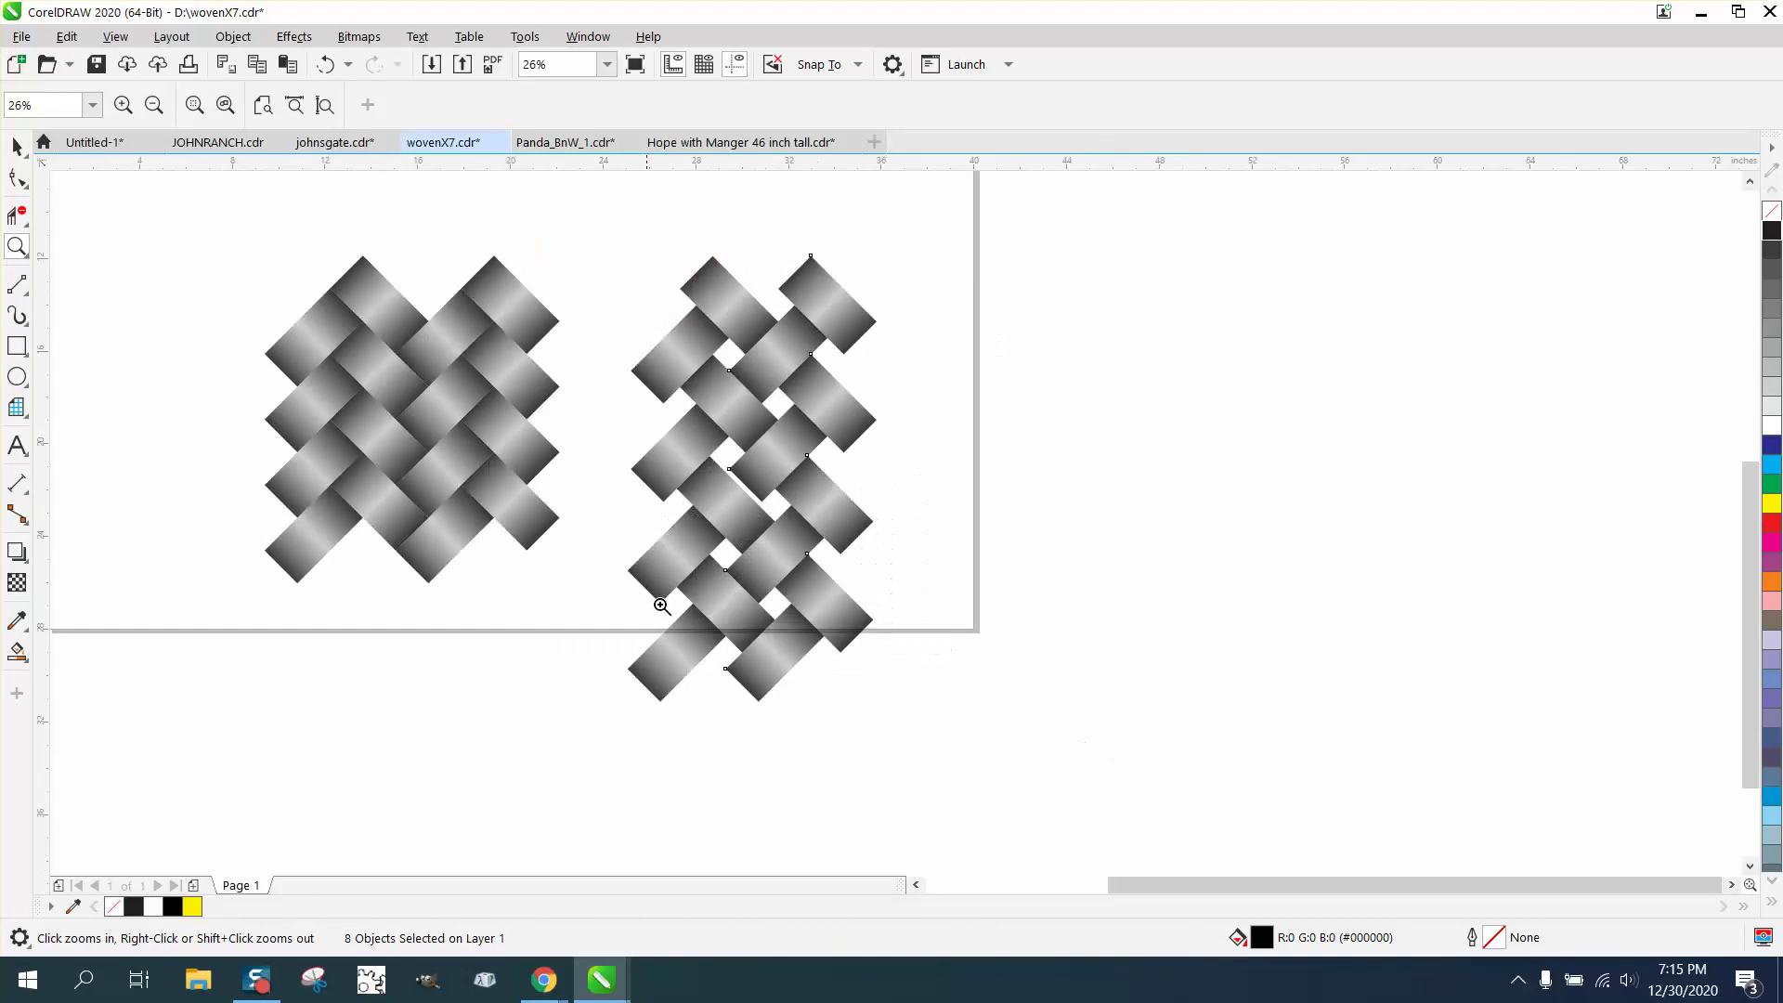
Step: Undo the overlapping column copy and the darkened gradient change, then shift the right column
left_click(325, 65)
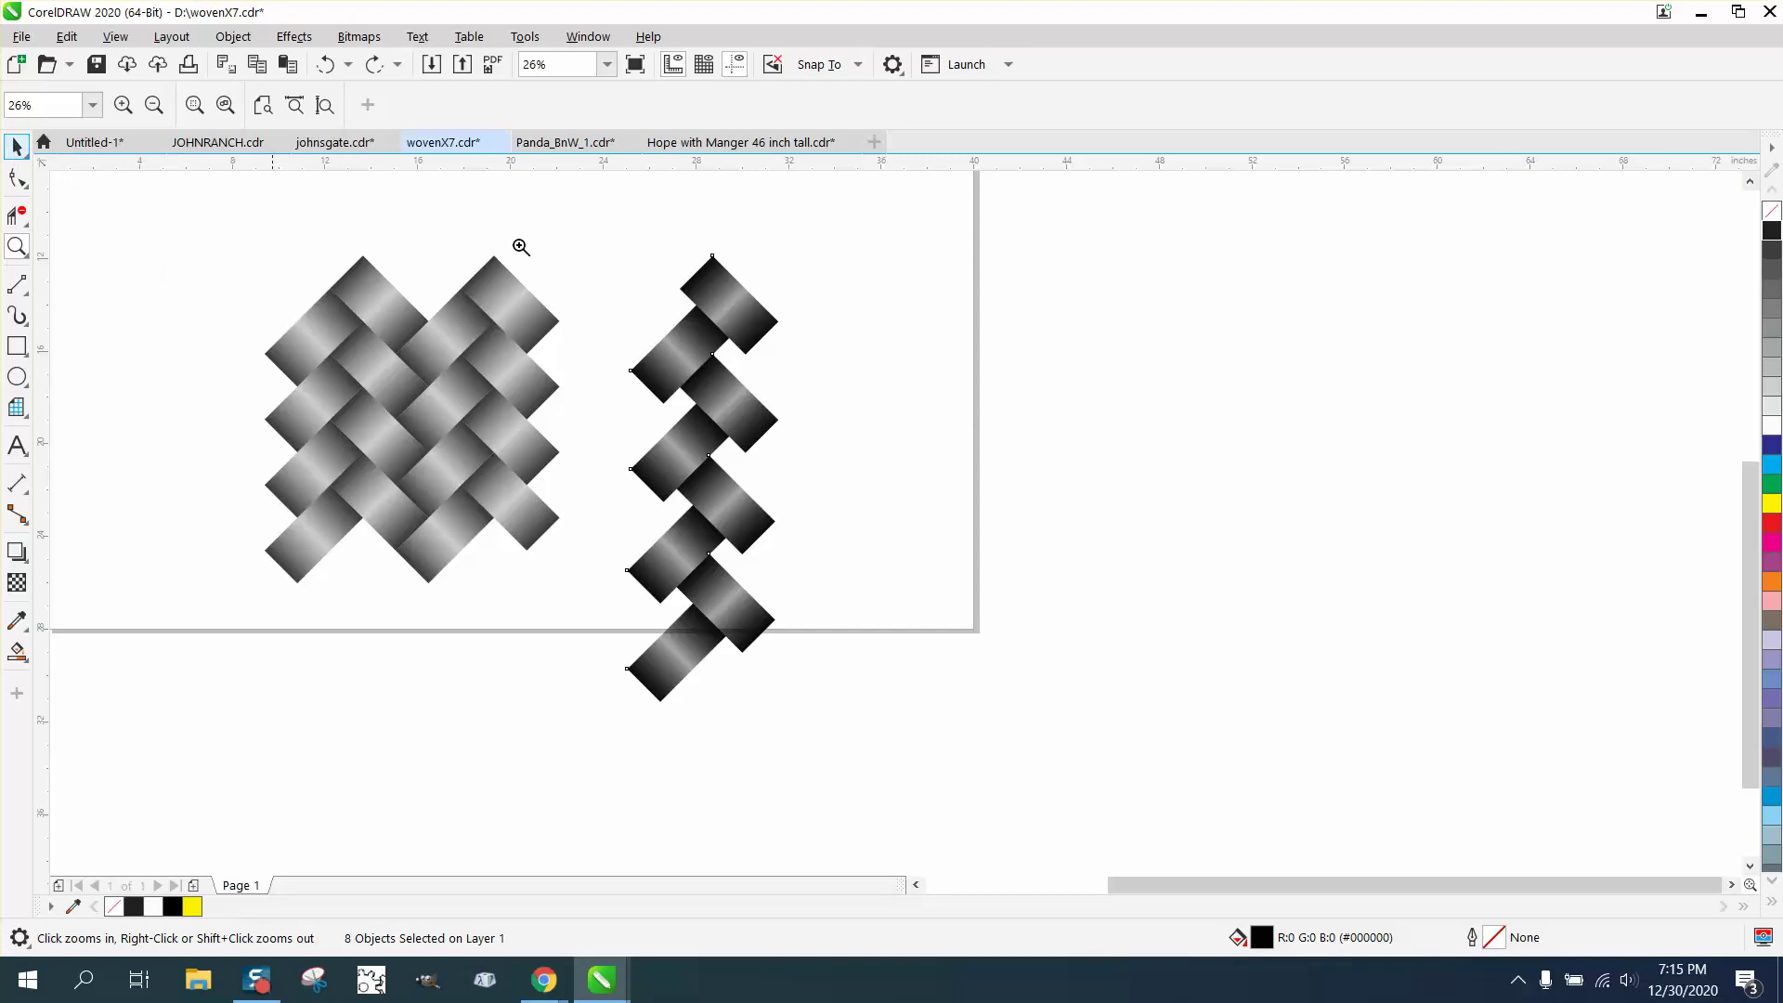
left_click(17, 146)
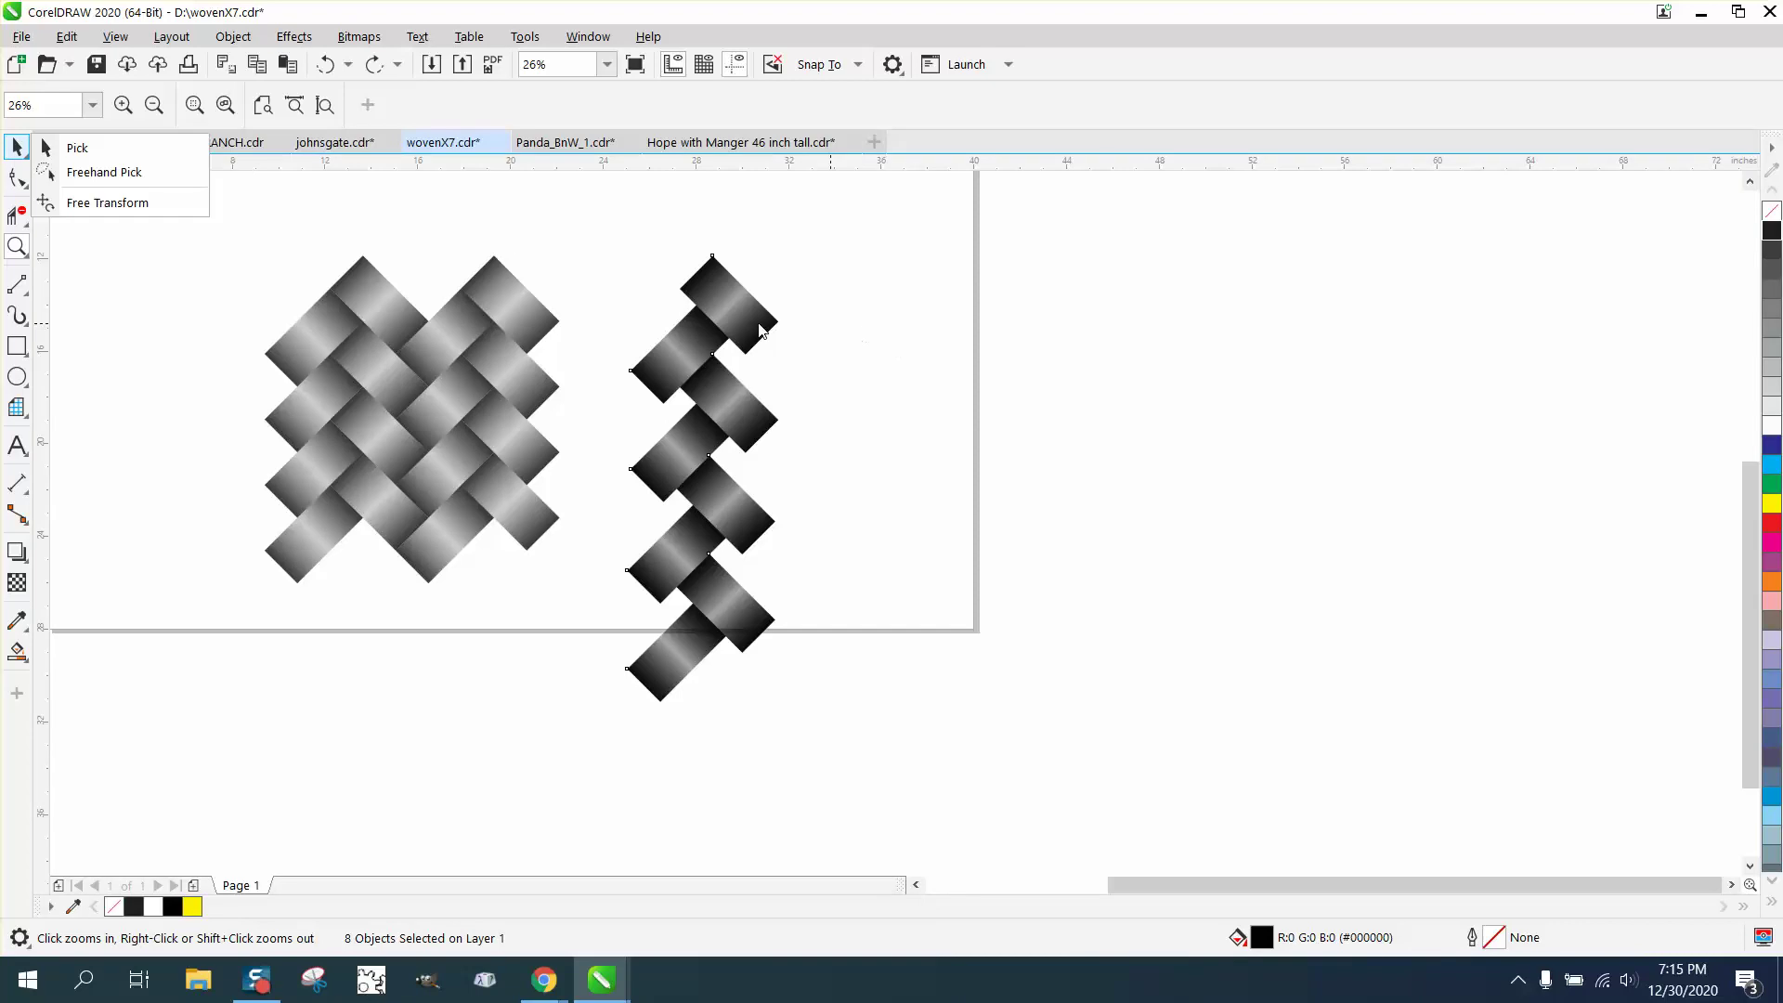
left_click(327, 65)
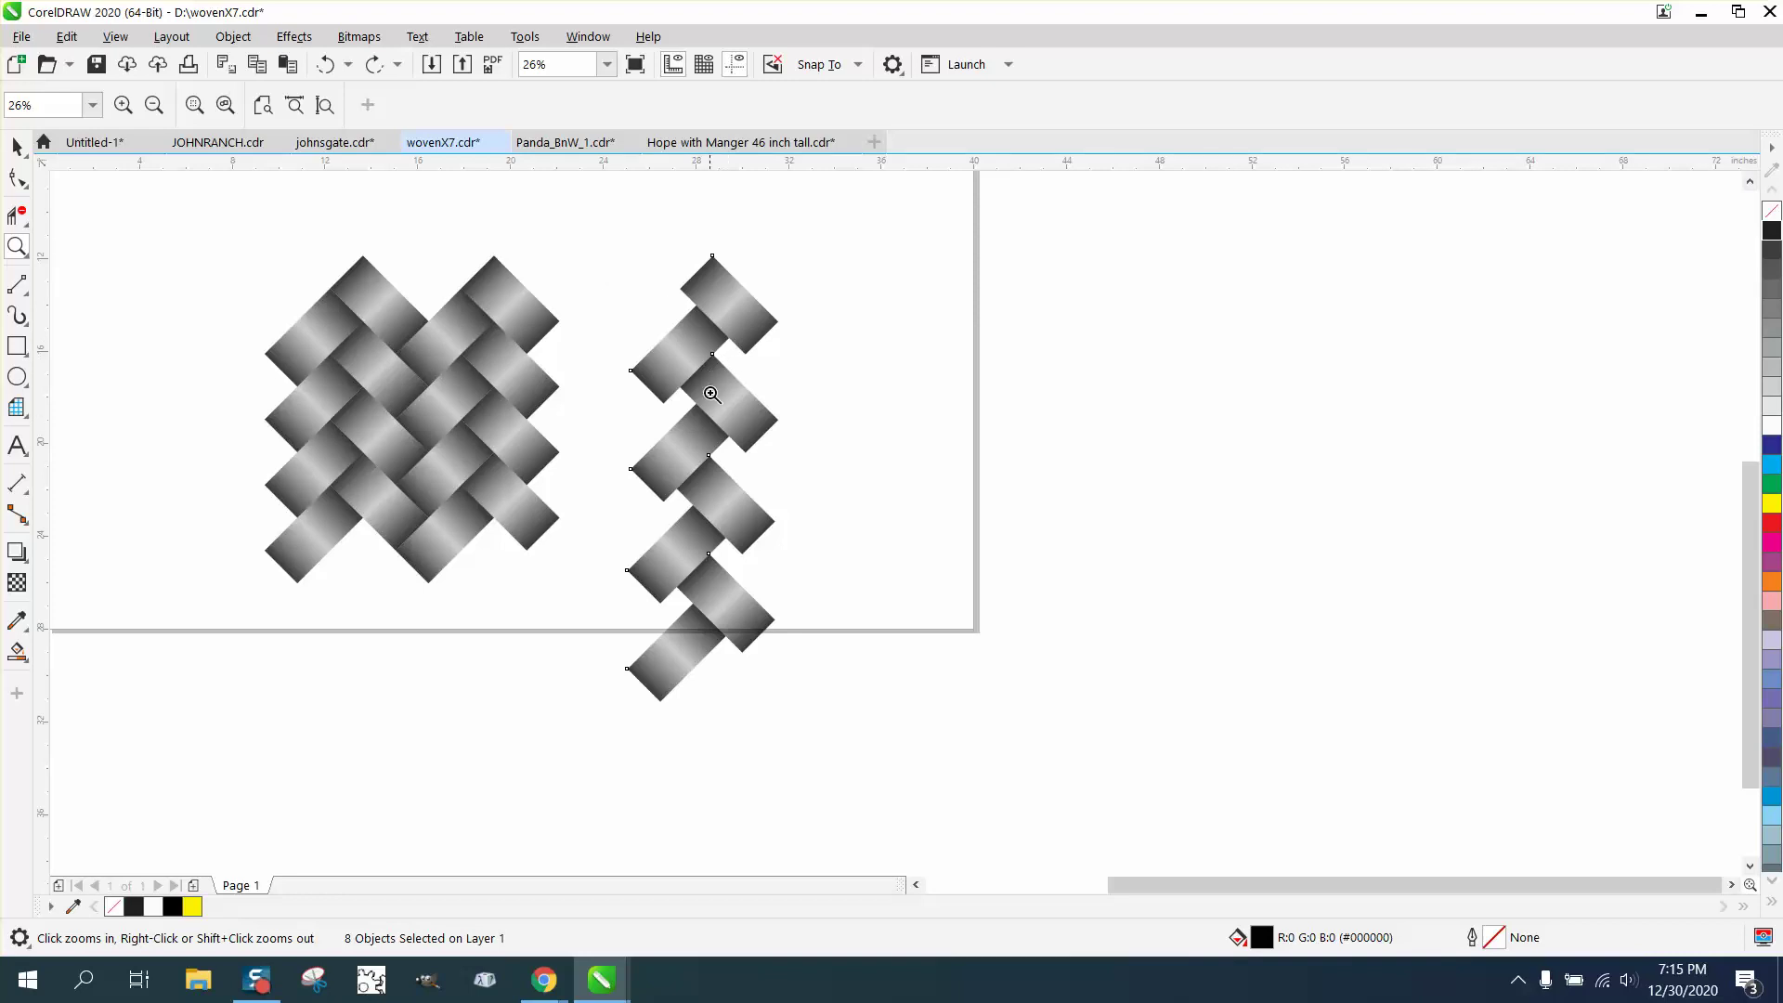
left_click(17, 146)
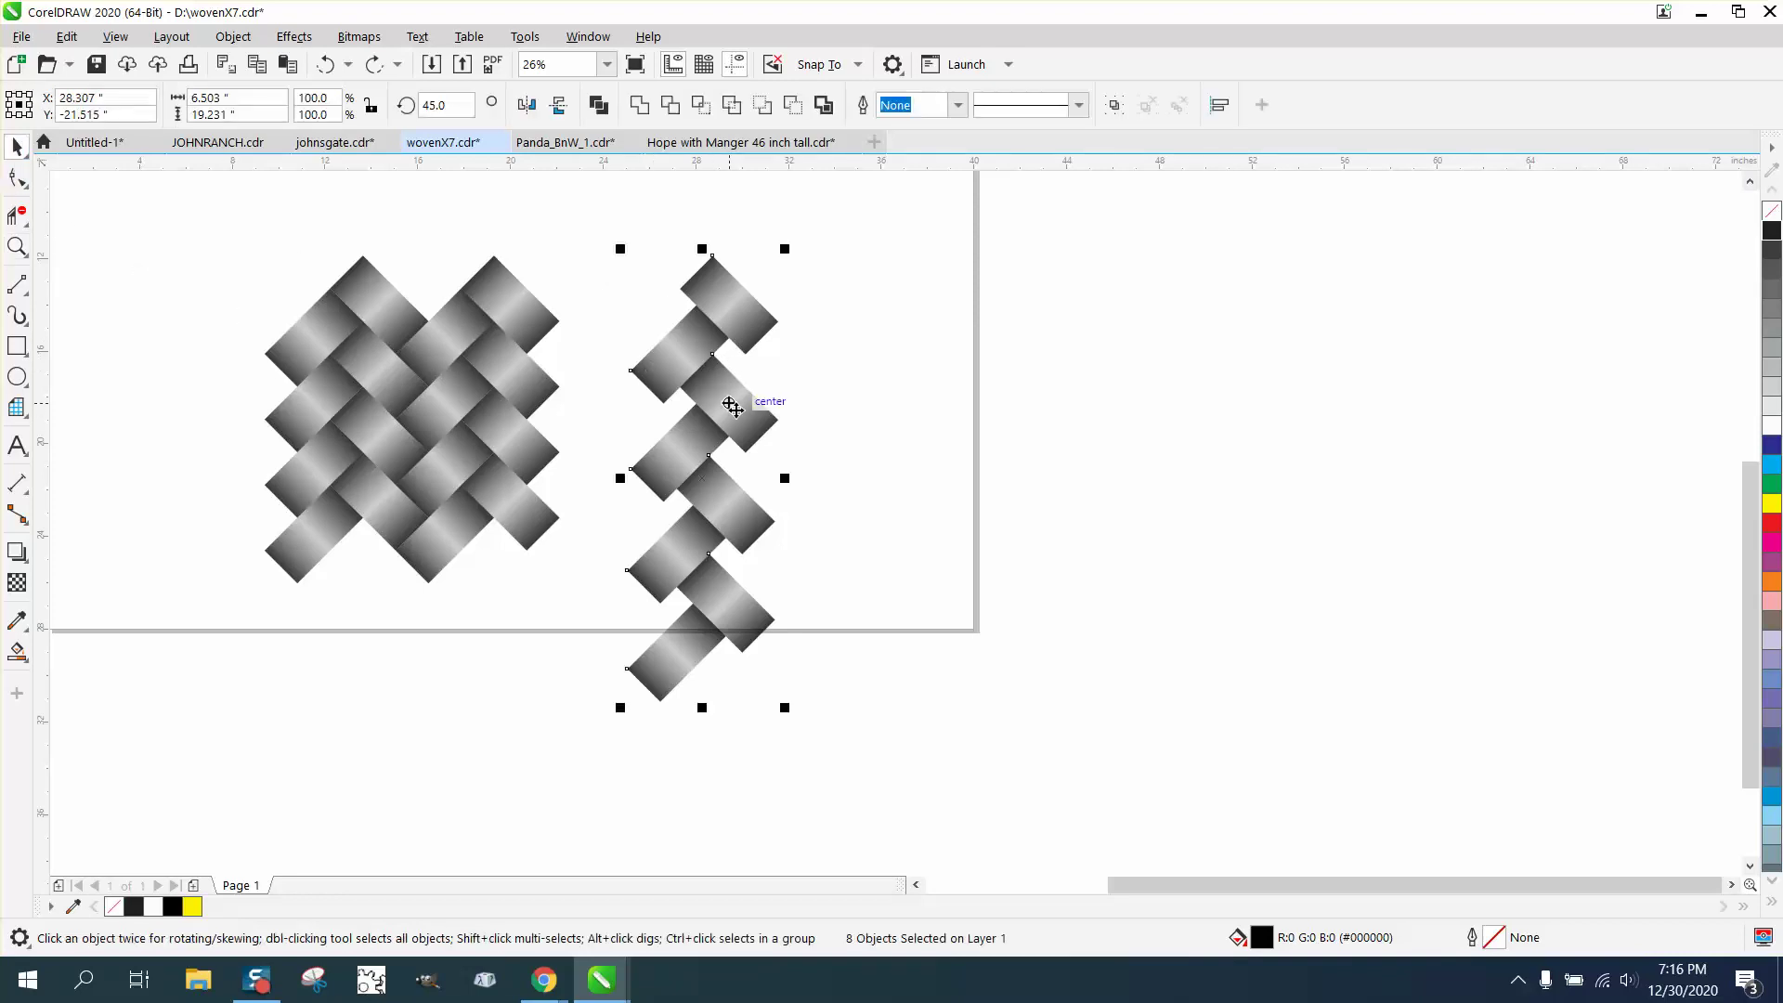
left_click_drag(737, 411, 871, 469)
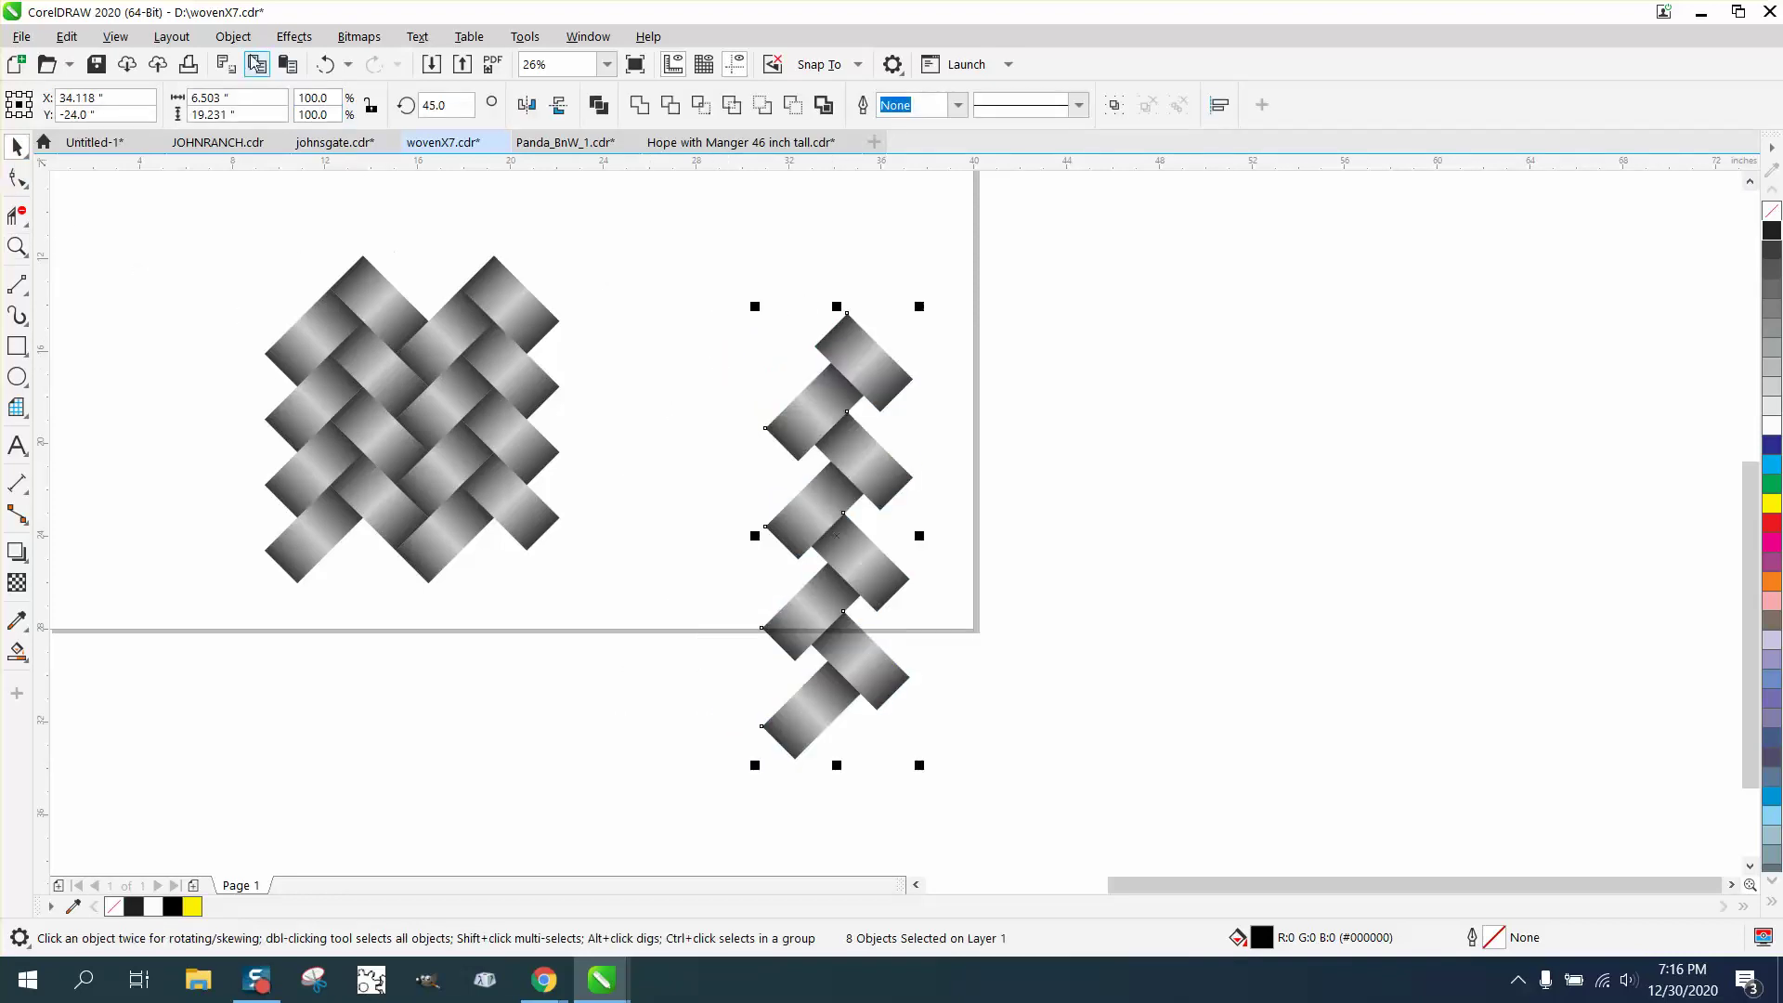
Step: Undo back to the two-strip copy, interlock it up-left, and select all four strips
left_click(324, 65)
left_click(324, 65)
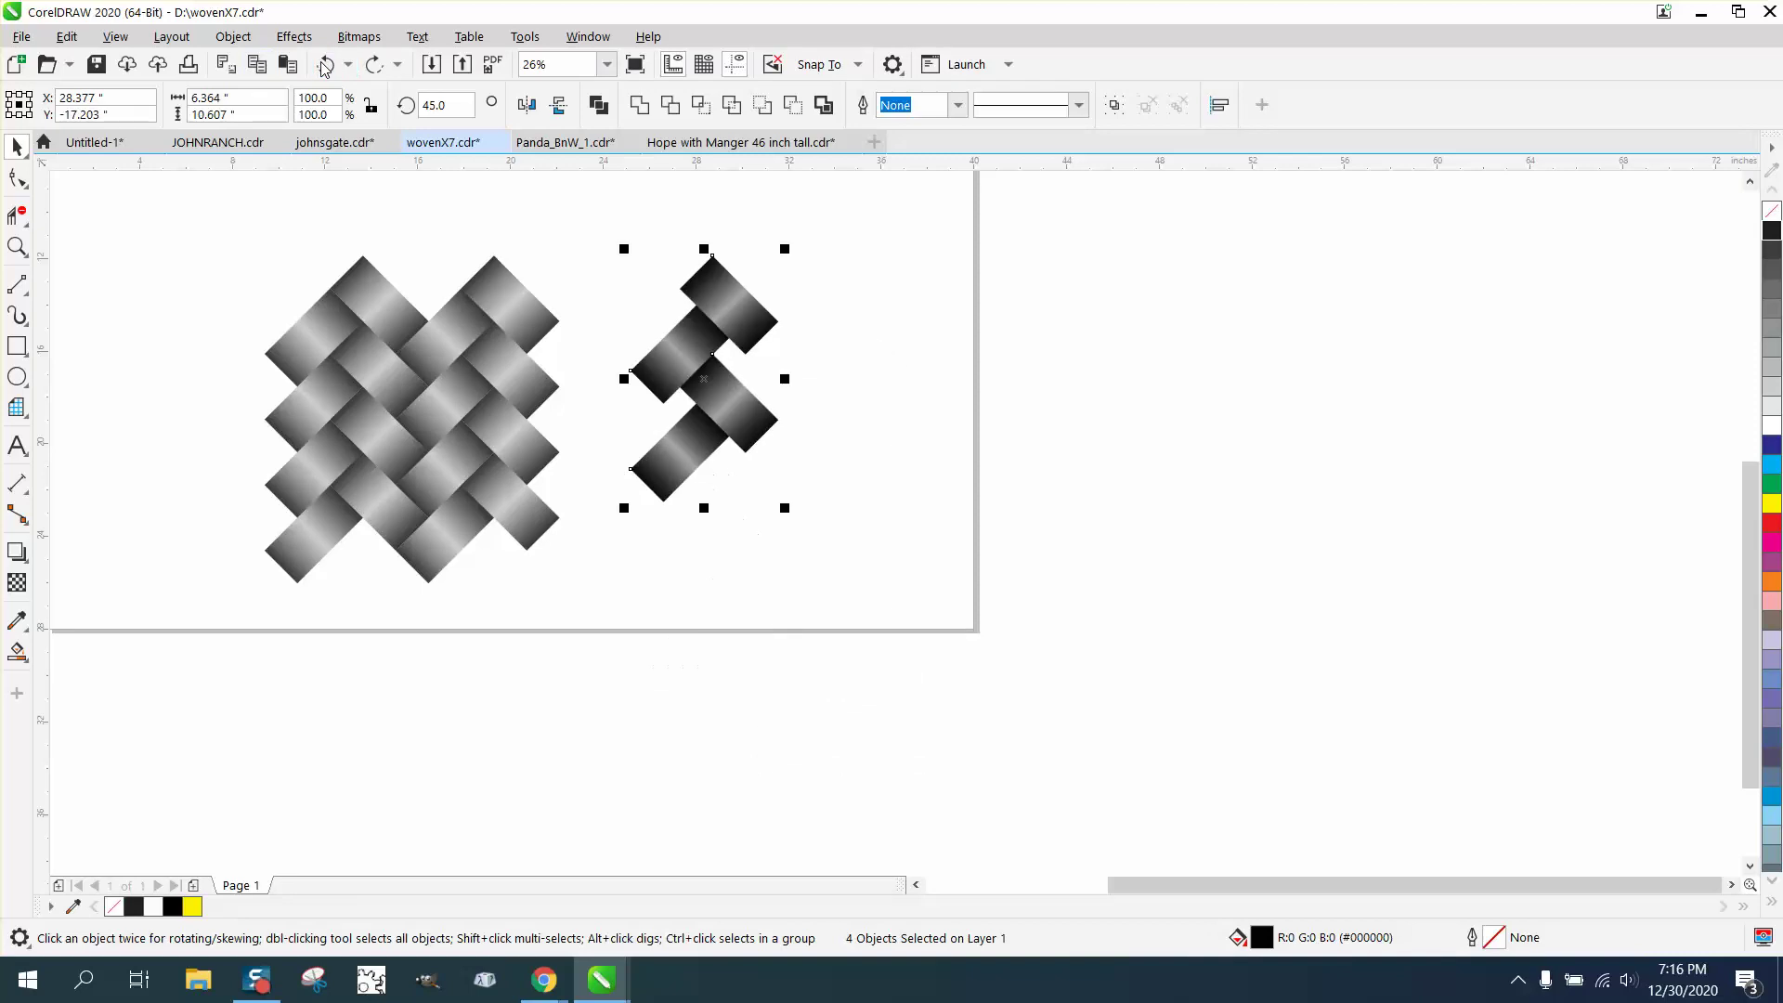
left_click(324, 65)
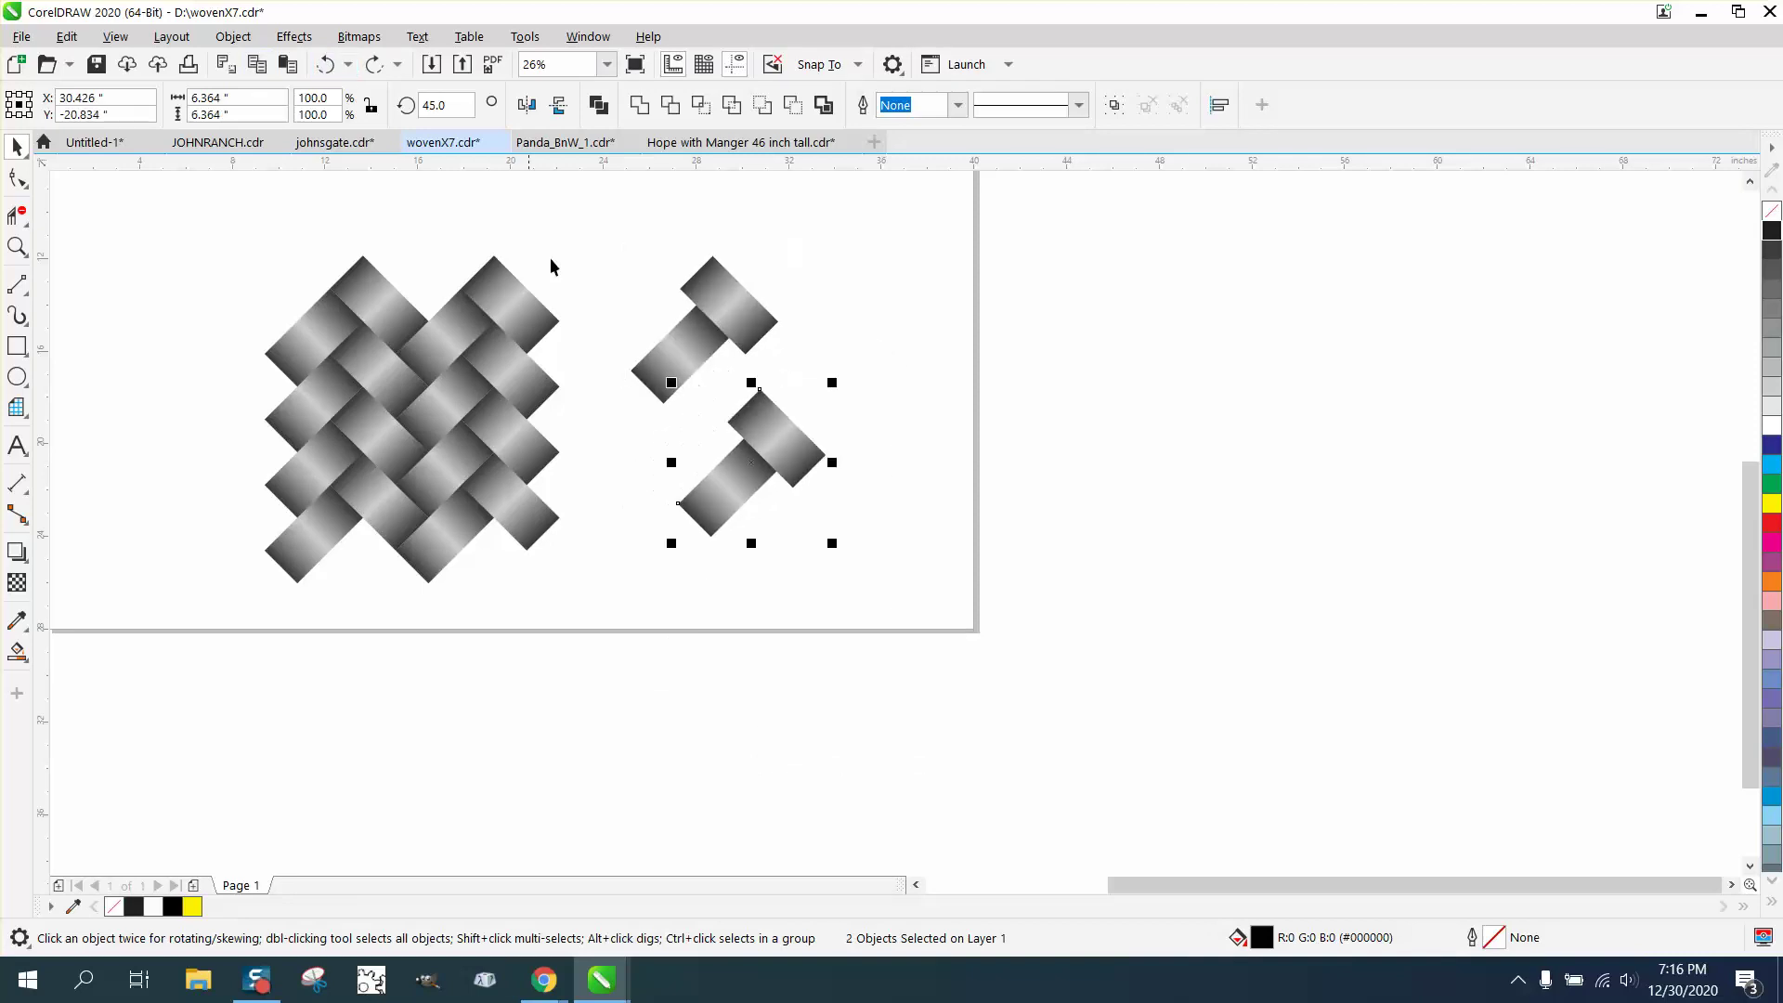
left_click_drag(743, 401, 699, 363)
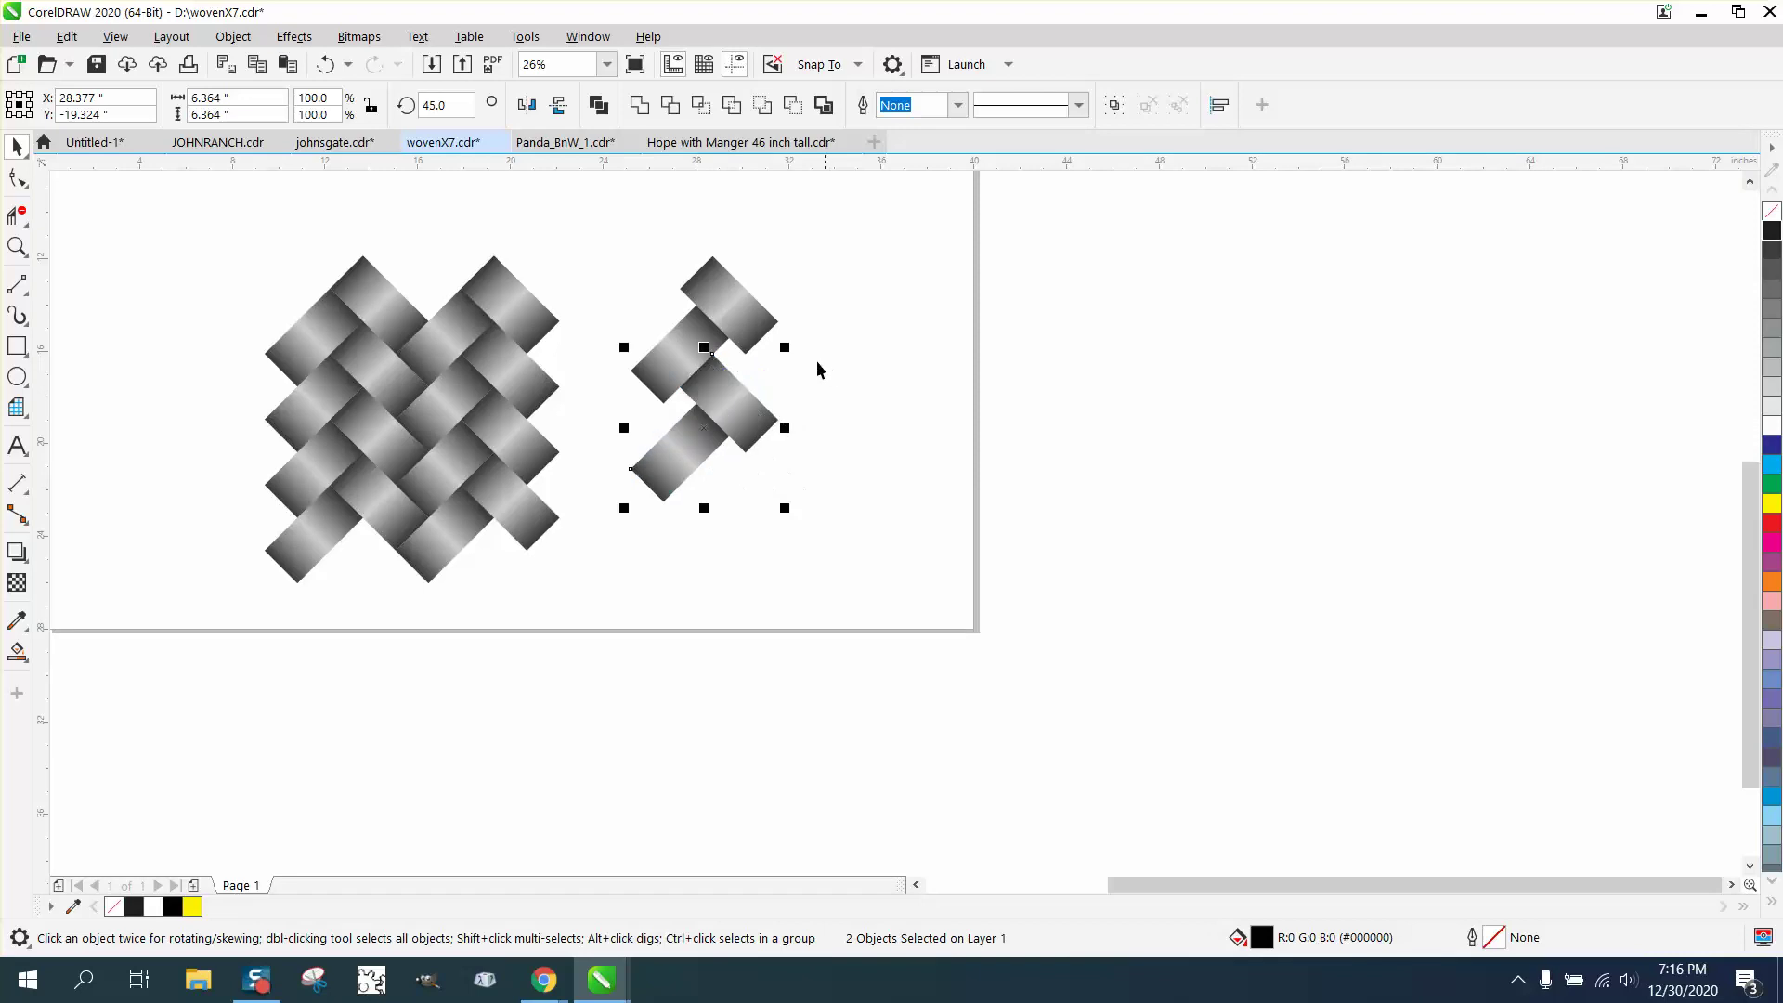
left_click_drag(581, 238, 938, 533)
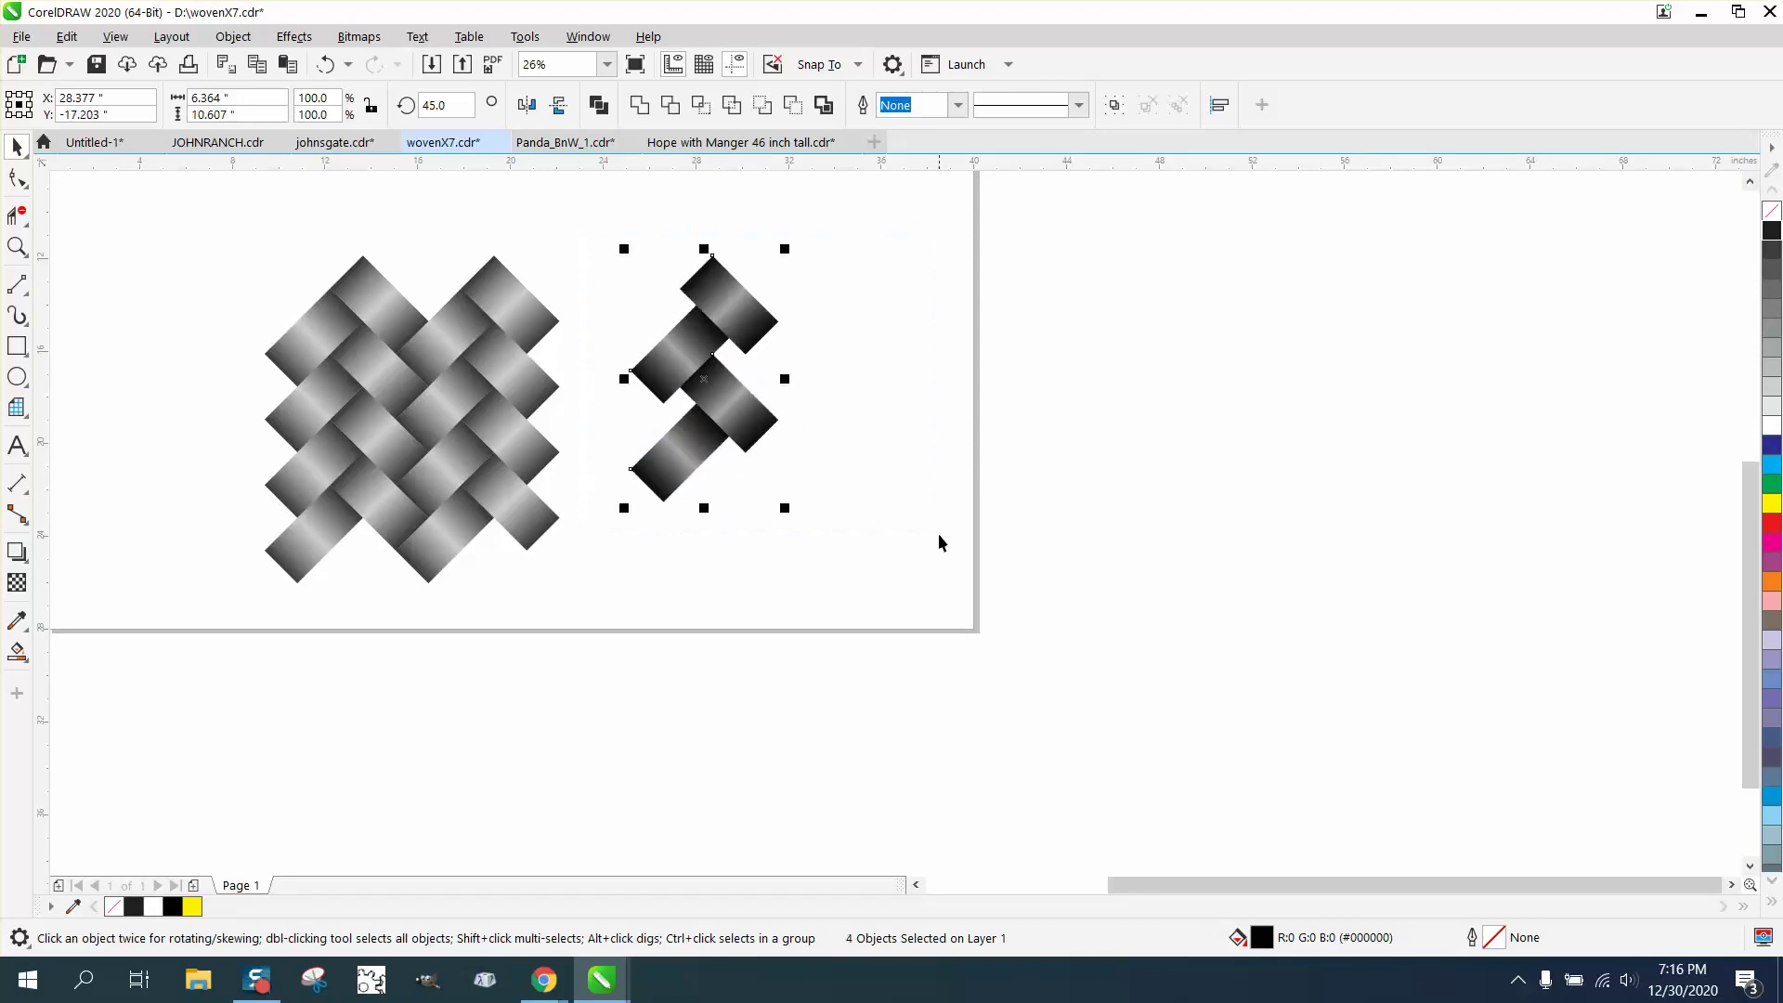
Step: Copy-paste the four strips and snap the duplicates below, making an eight-strip column
key("ctrl+c")
key("ctrl+v")
left_click_drag(666, 340, 704, 581)
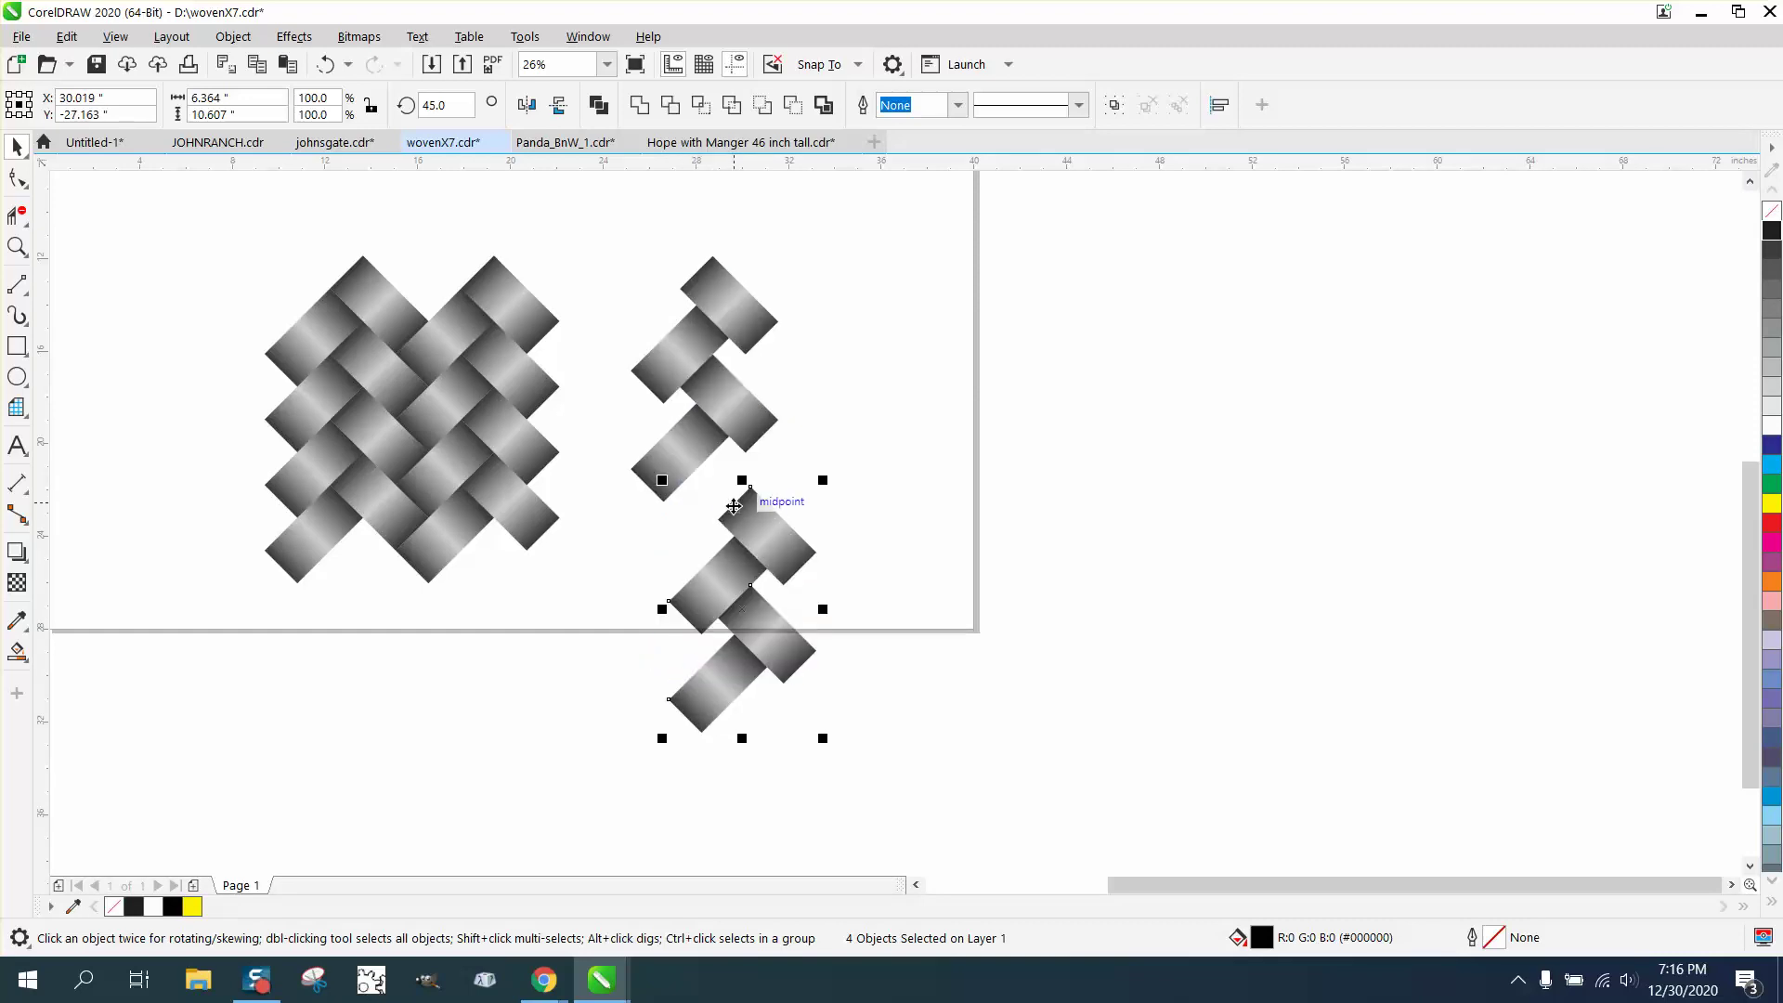
left_click_drag(735, 513, 698, 471)
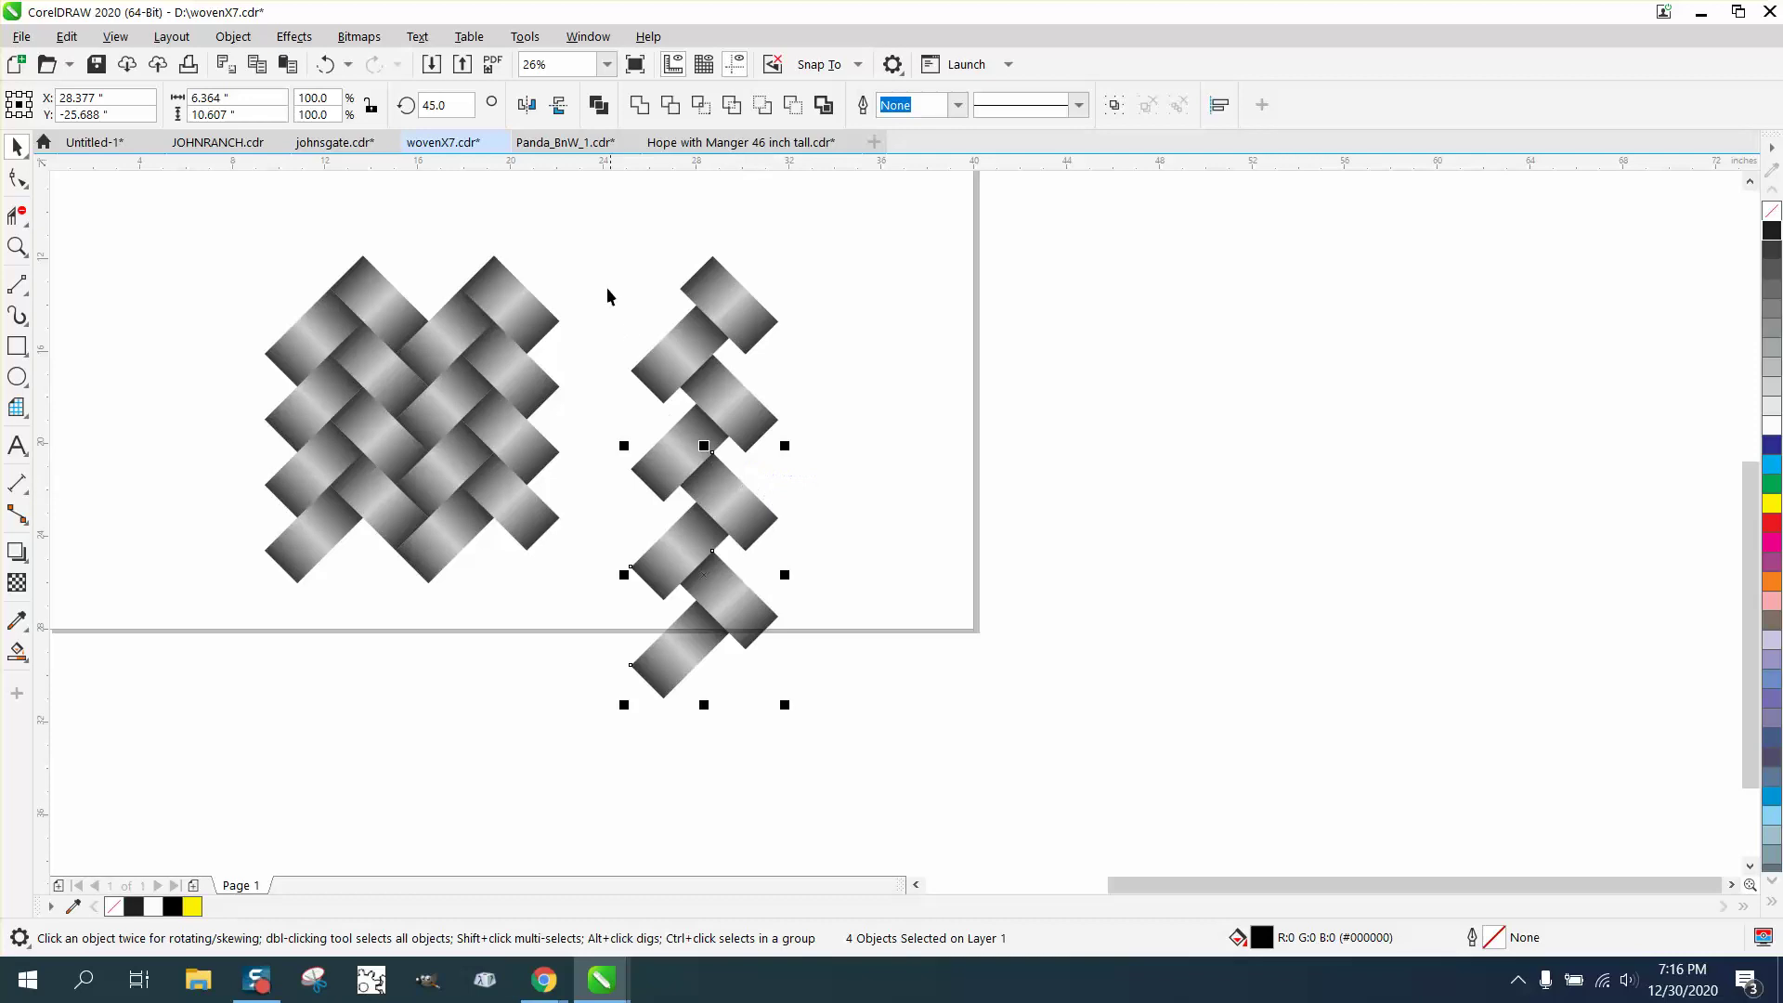
Step: Place a duplicate of the eight-strip column beside the original so they interlock
left_click_drag(607, 249, 792, 609)
left_click_drag(1012, 751, 1012, 756)
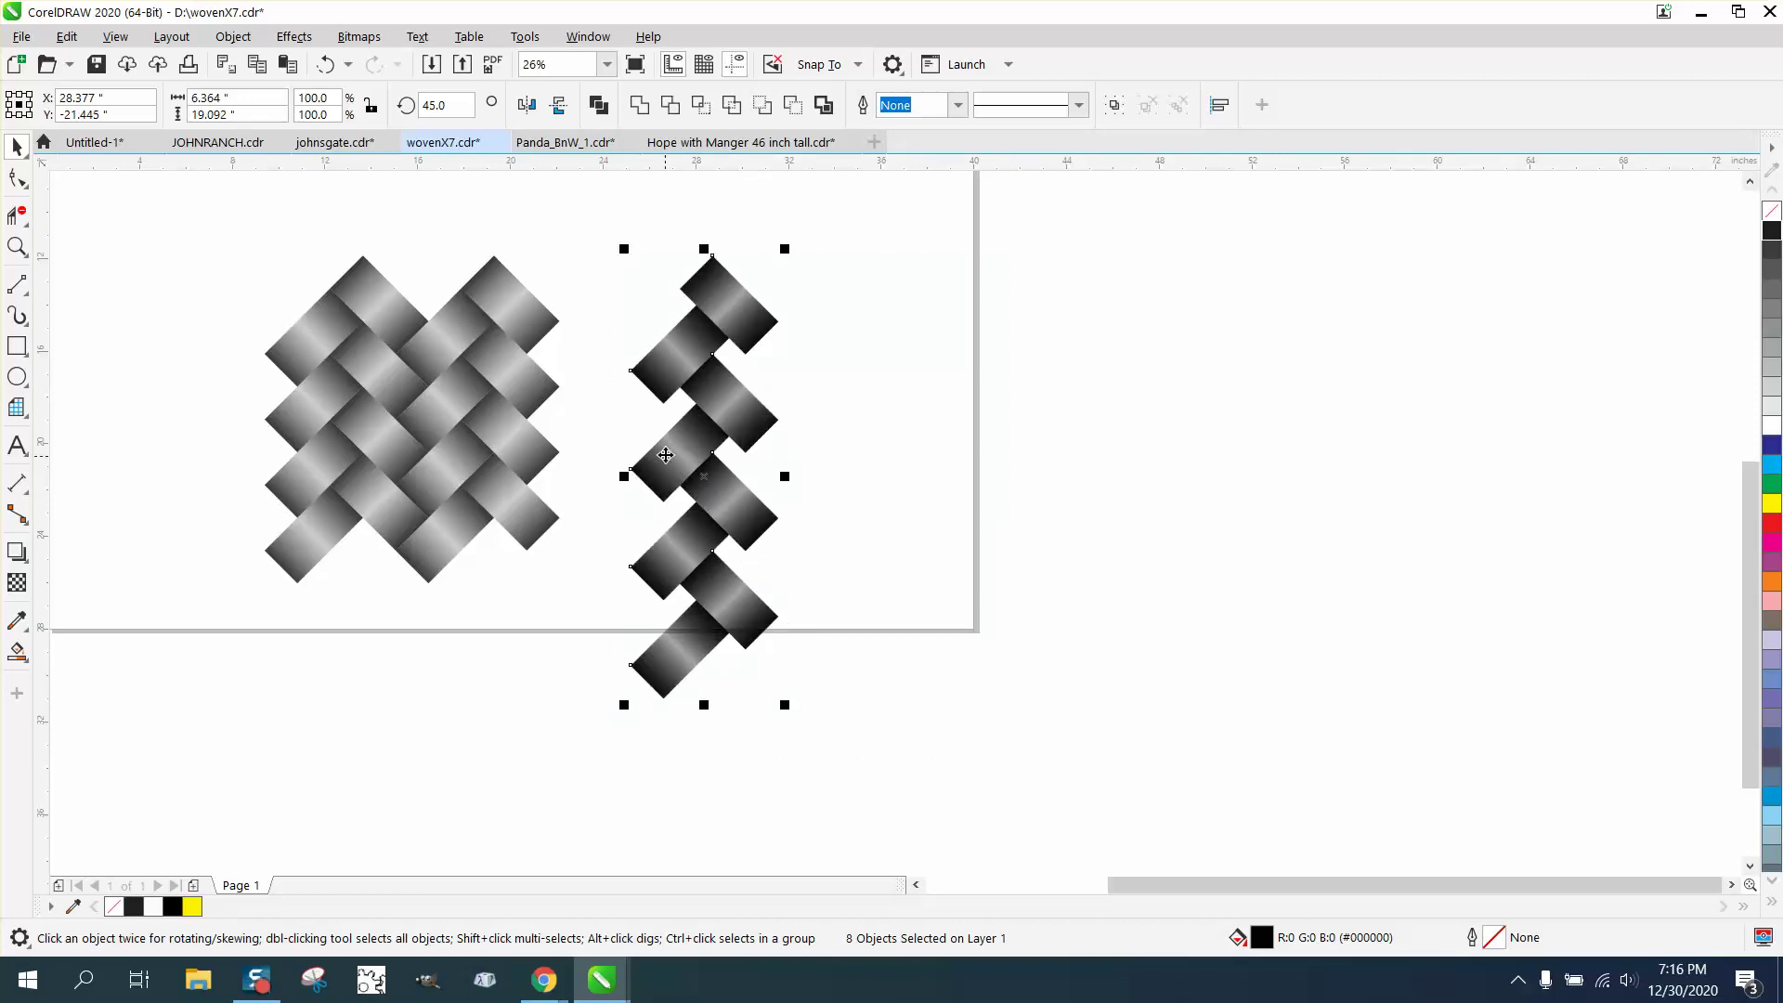
left_click_drag(666, 443, 771, 445)
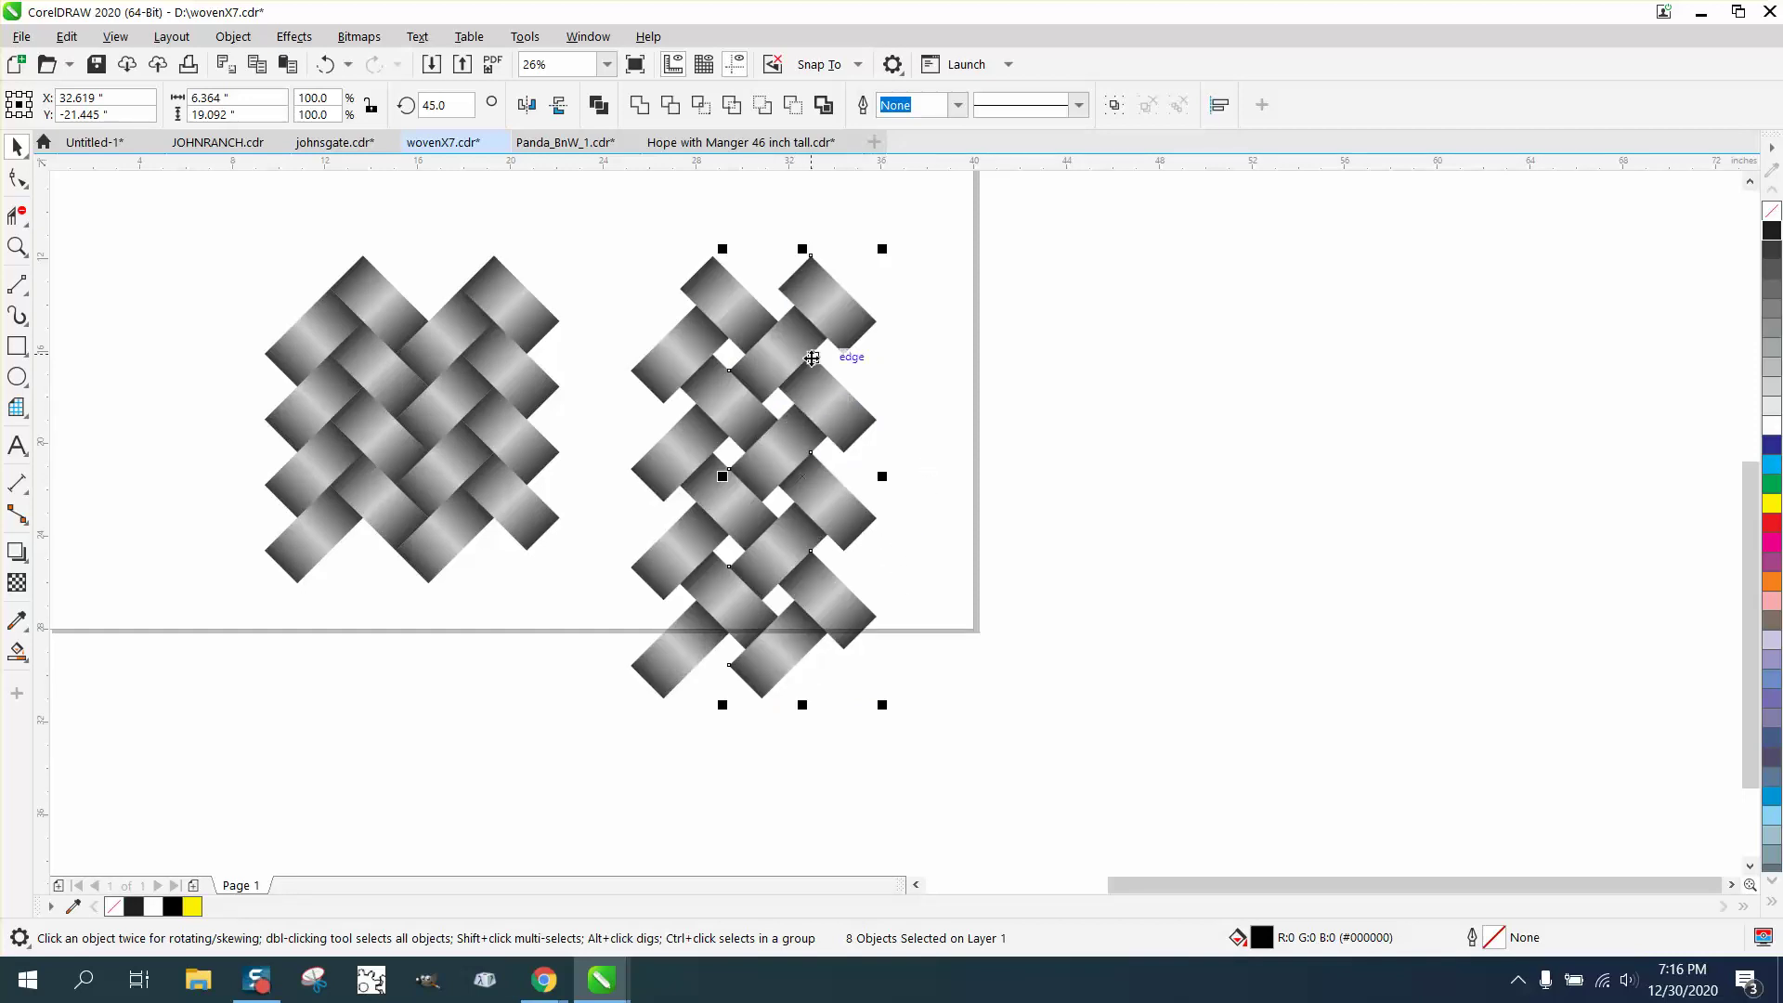
Step: Duplicate the 16-strip weave to the right and group all 32 strips
left_click_drag(605, 219, 1063, 754)
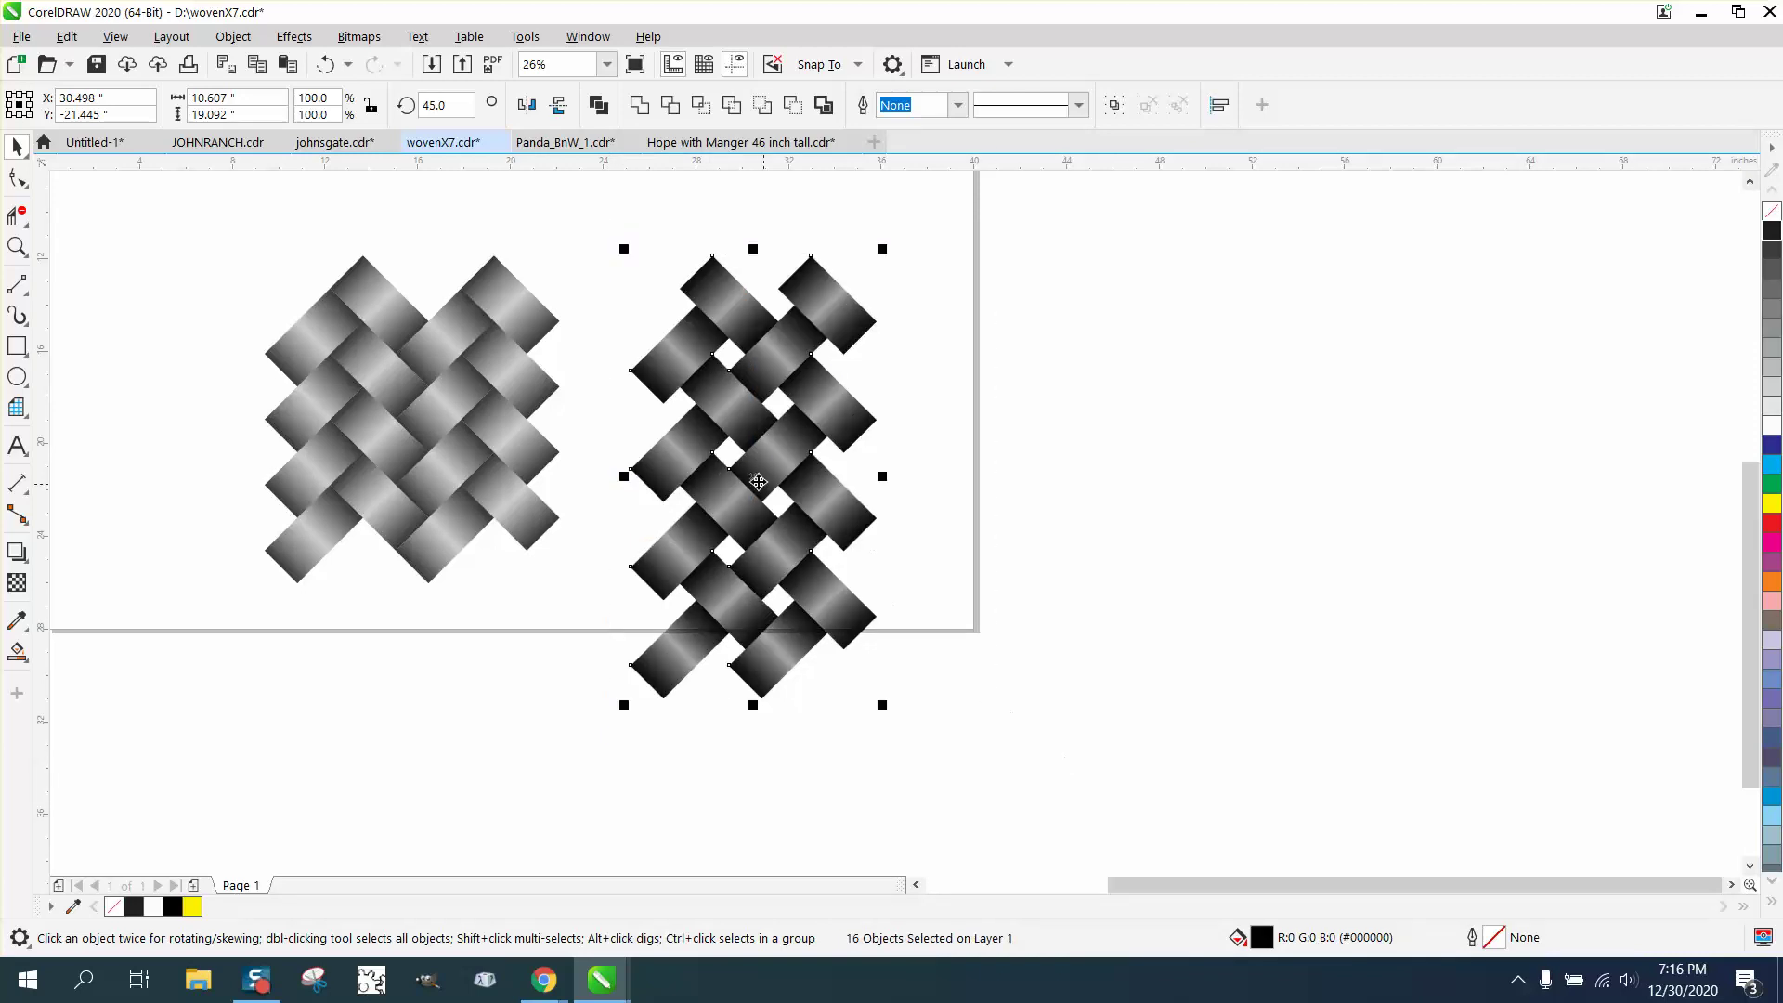
left_click_drag(697, 430, 867, 438)
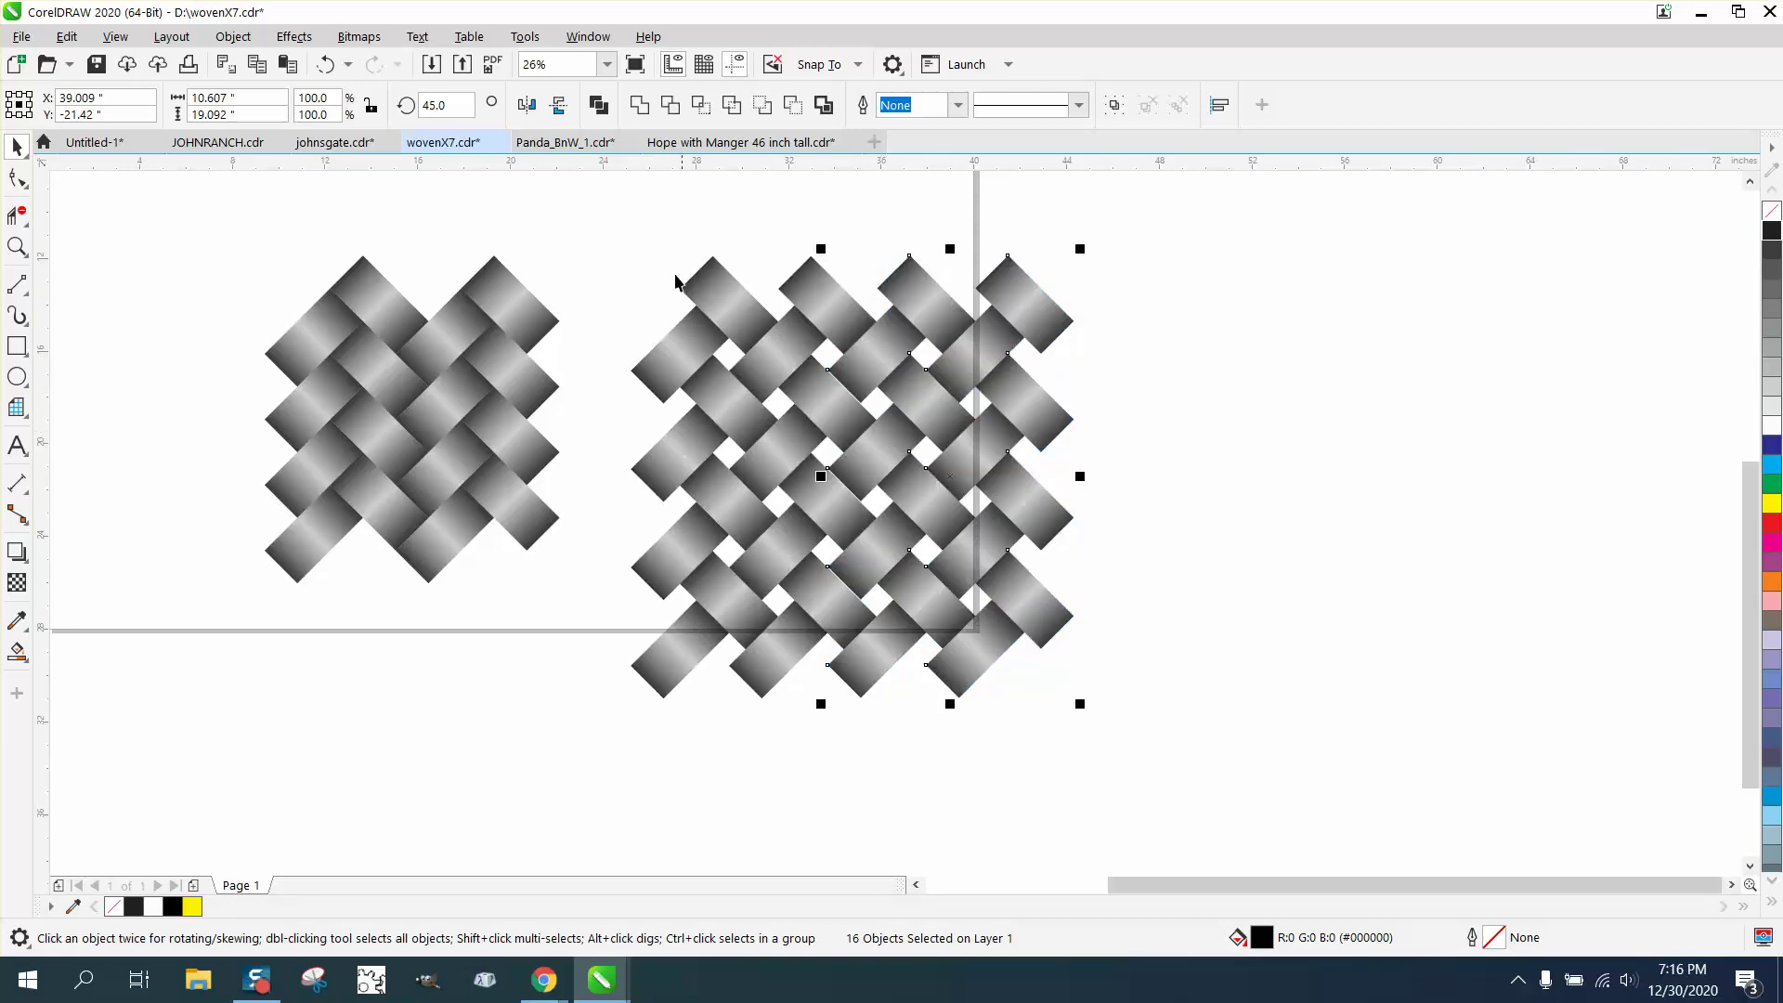
left_click_drag(611, 227, 1274, 778)
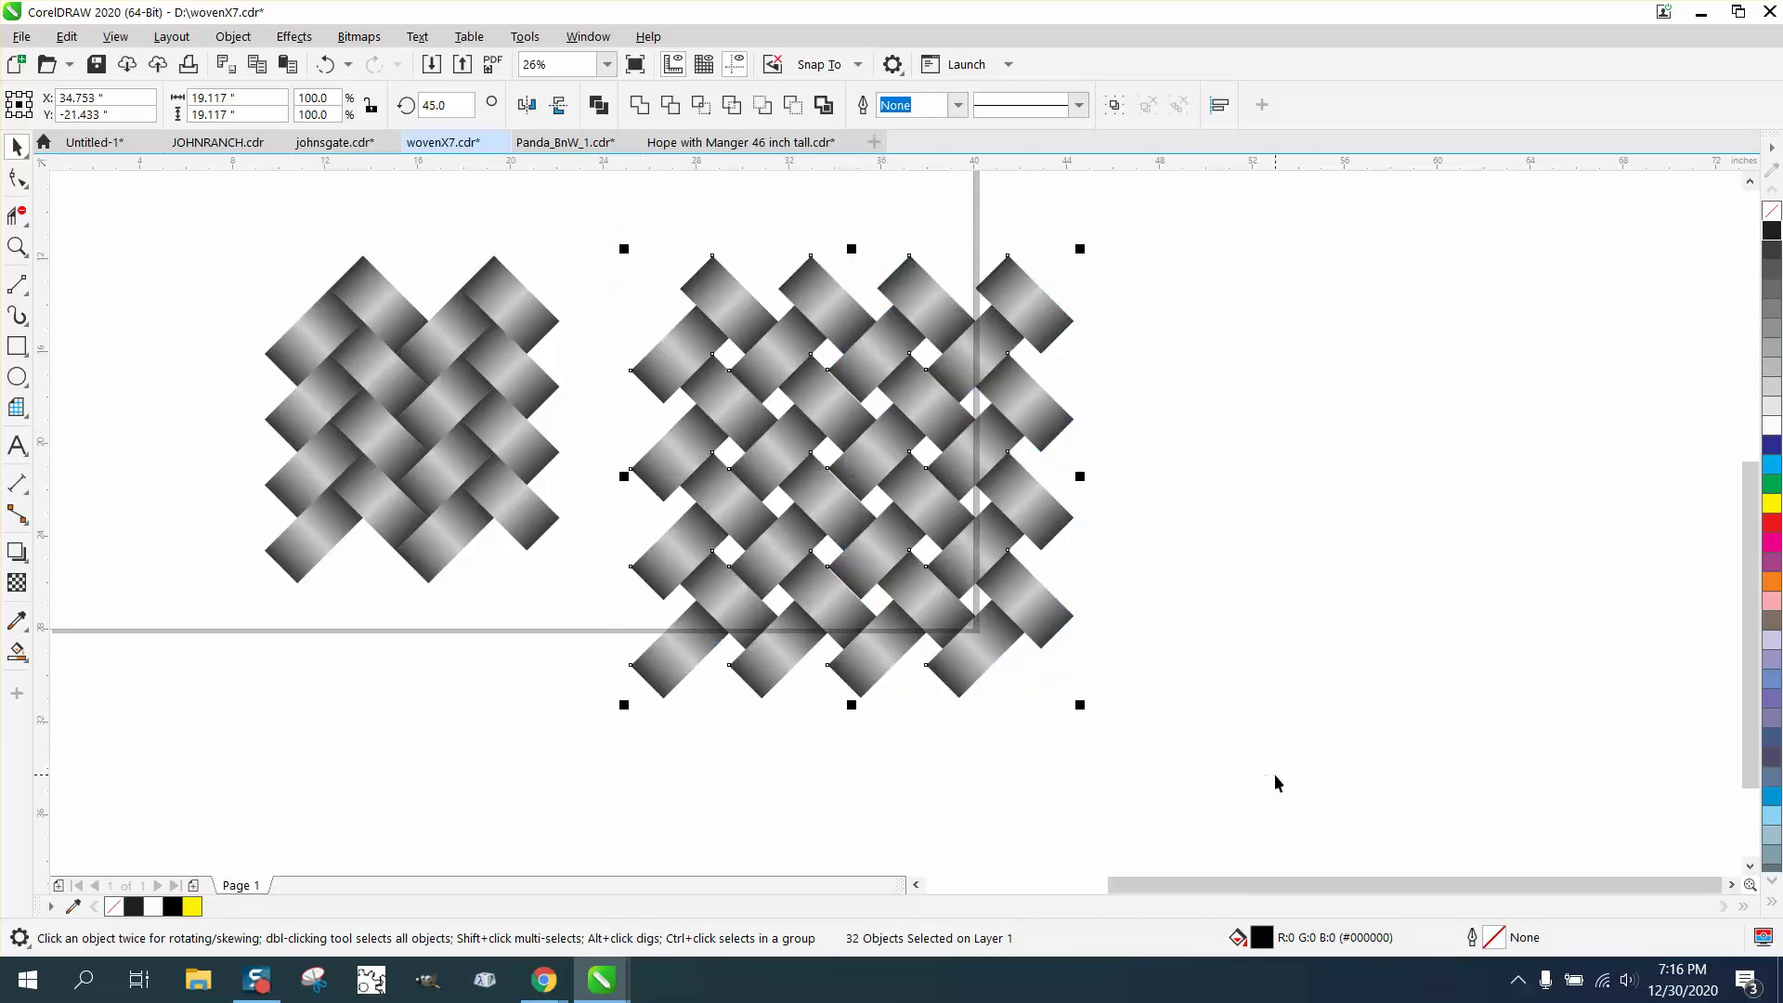
key("ctrl+g")
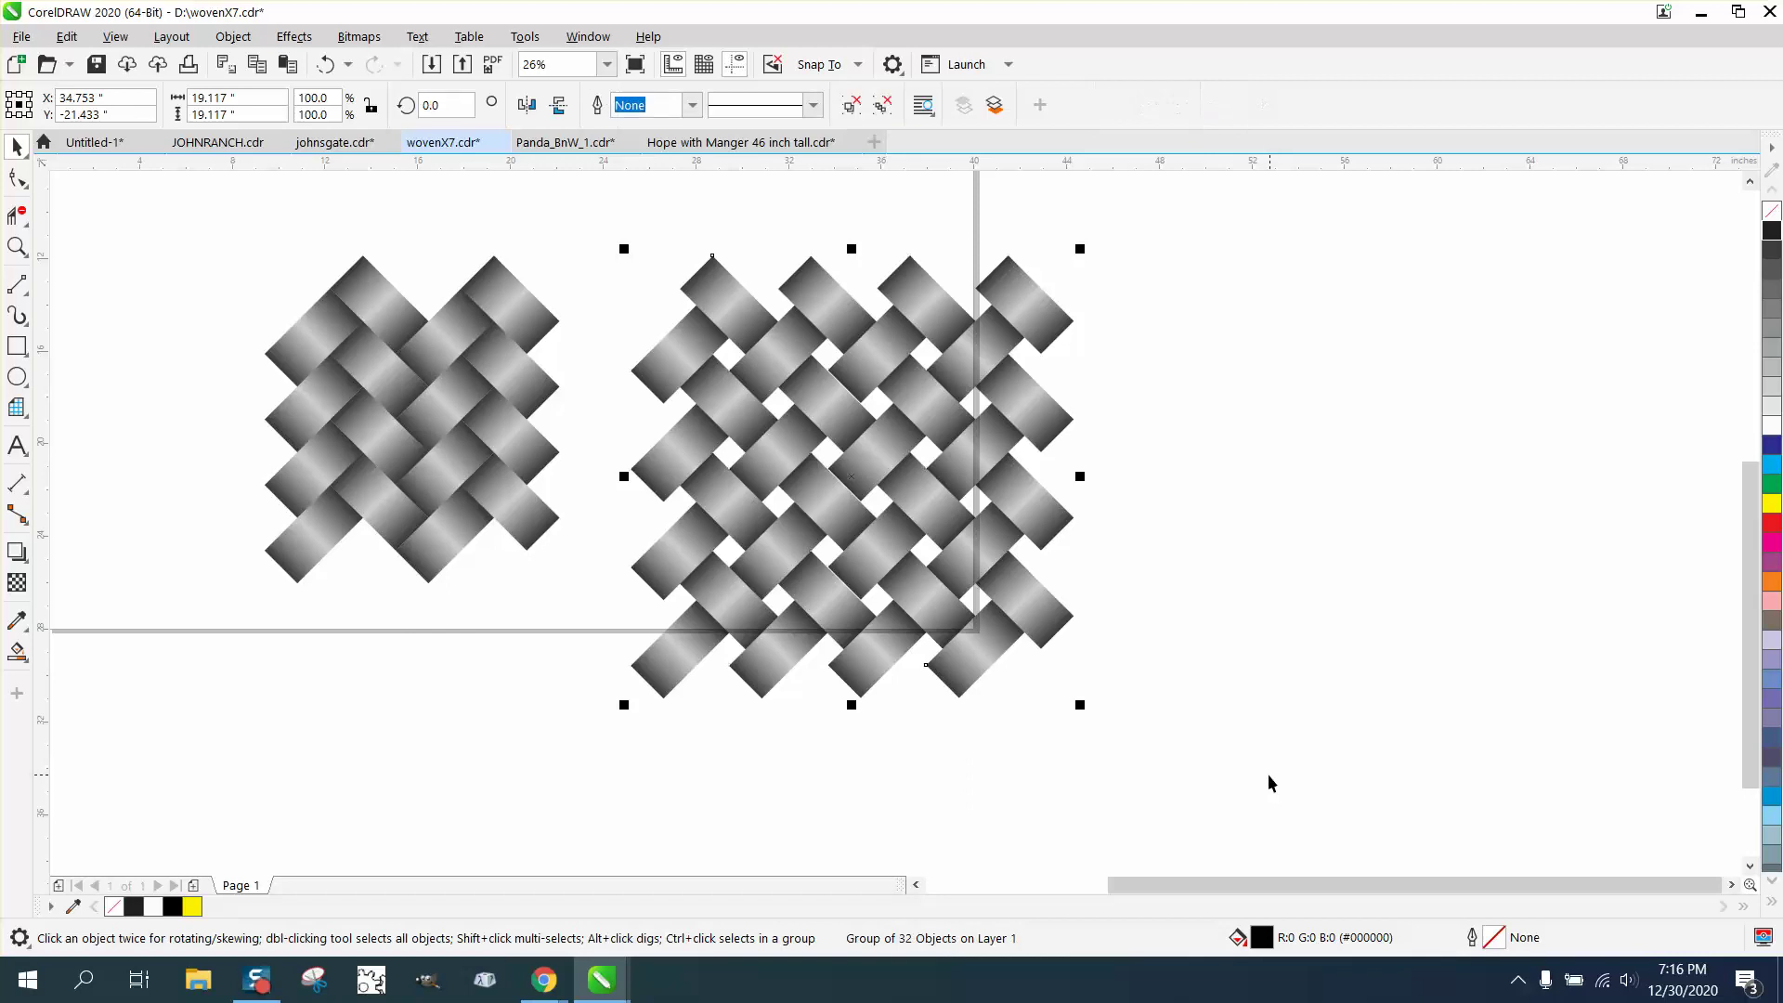
Step: Delete the original left weave and select the grouped 32-strip weave
scroll(1267, 773, "down", 2)
left_click_drag(743, 490, 989, 727)
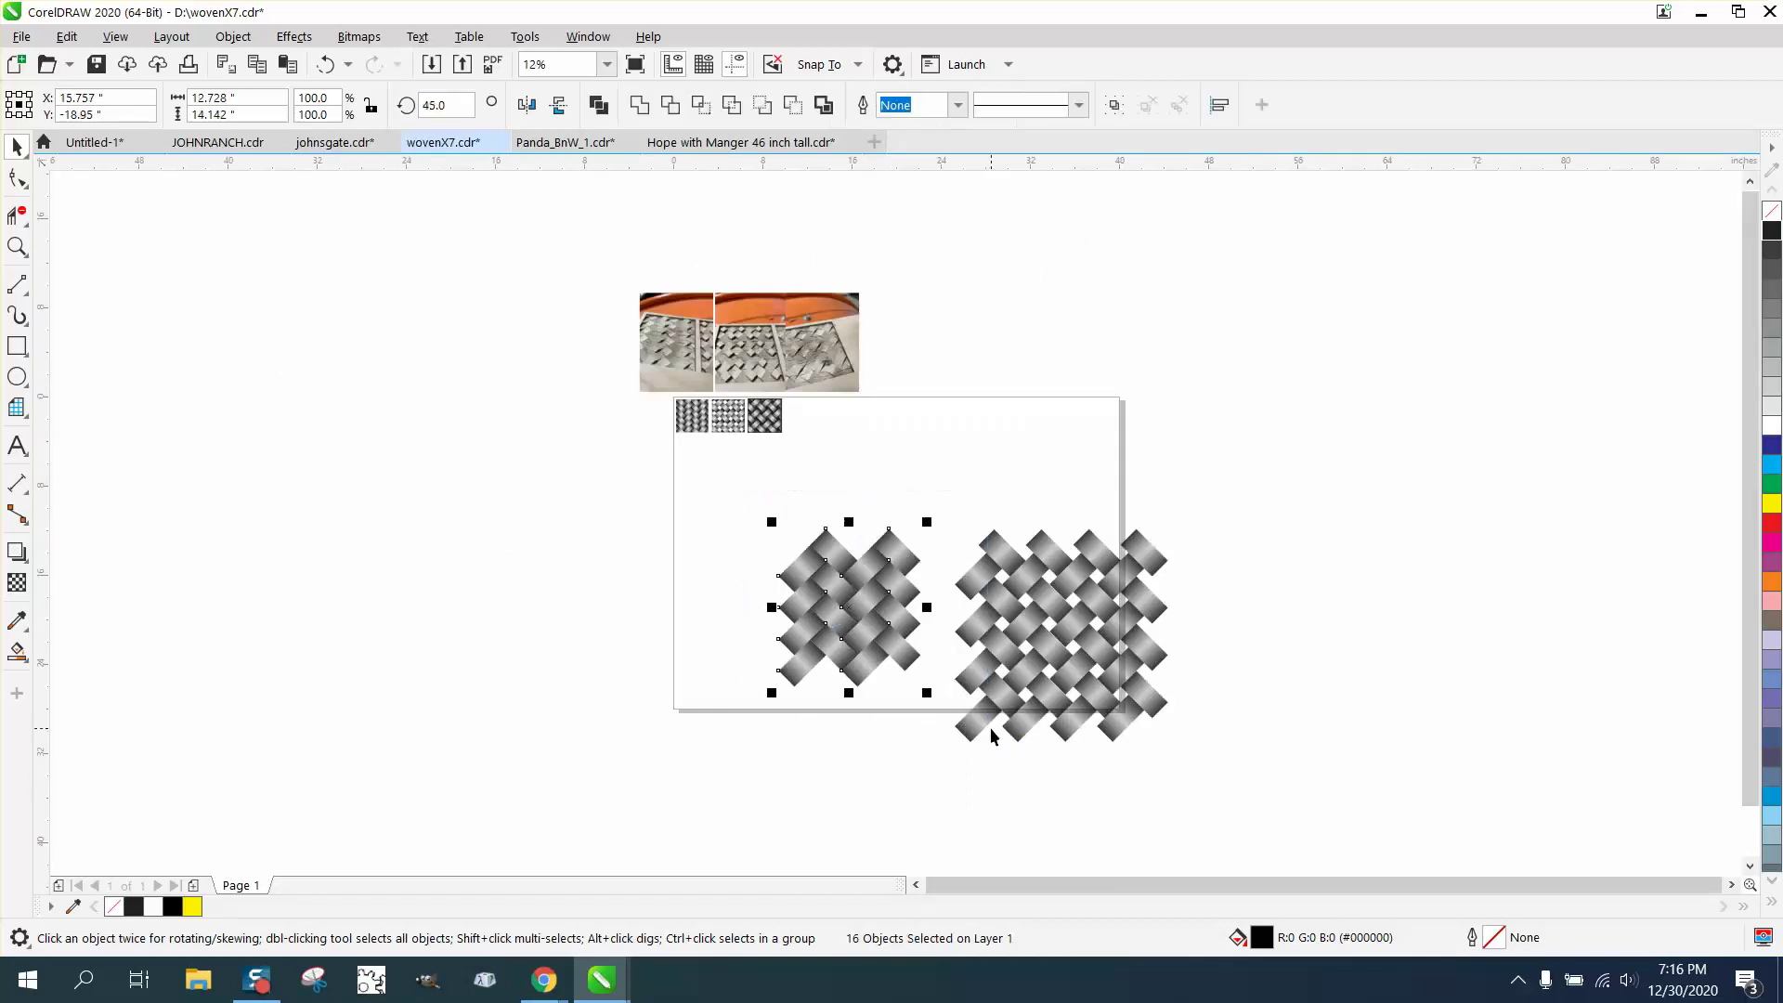
key("Delete")
left_click(1094, 661)
Step: Centre the weave, then draw a centred square sized to 14.875 inches over it
key("p")
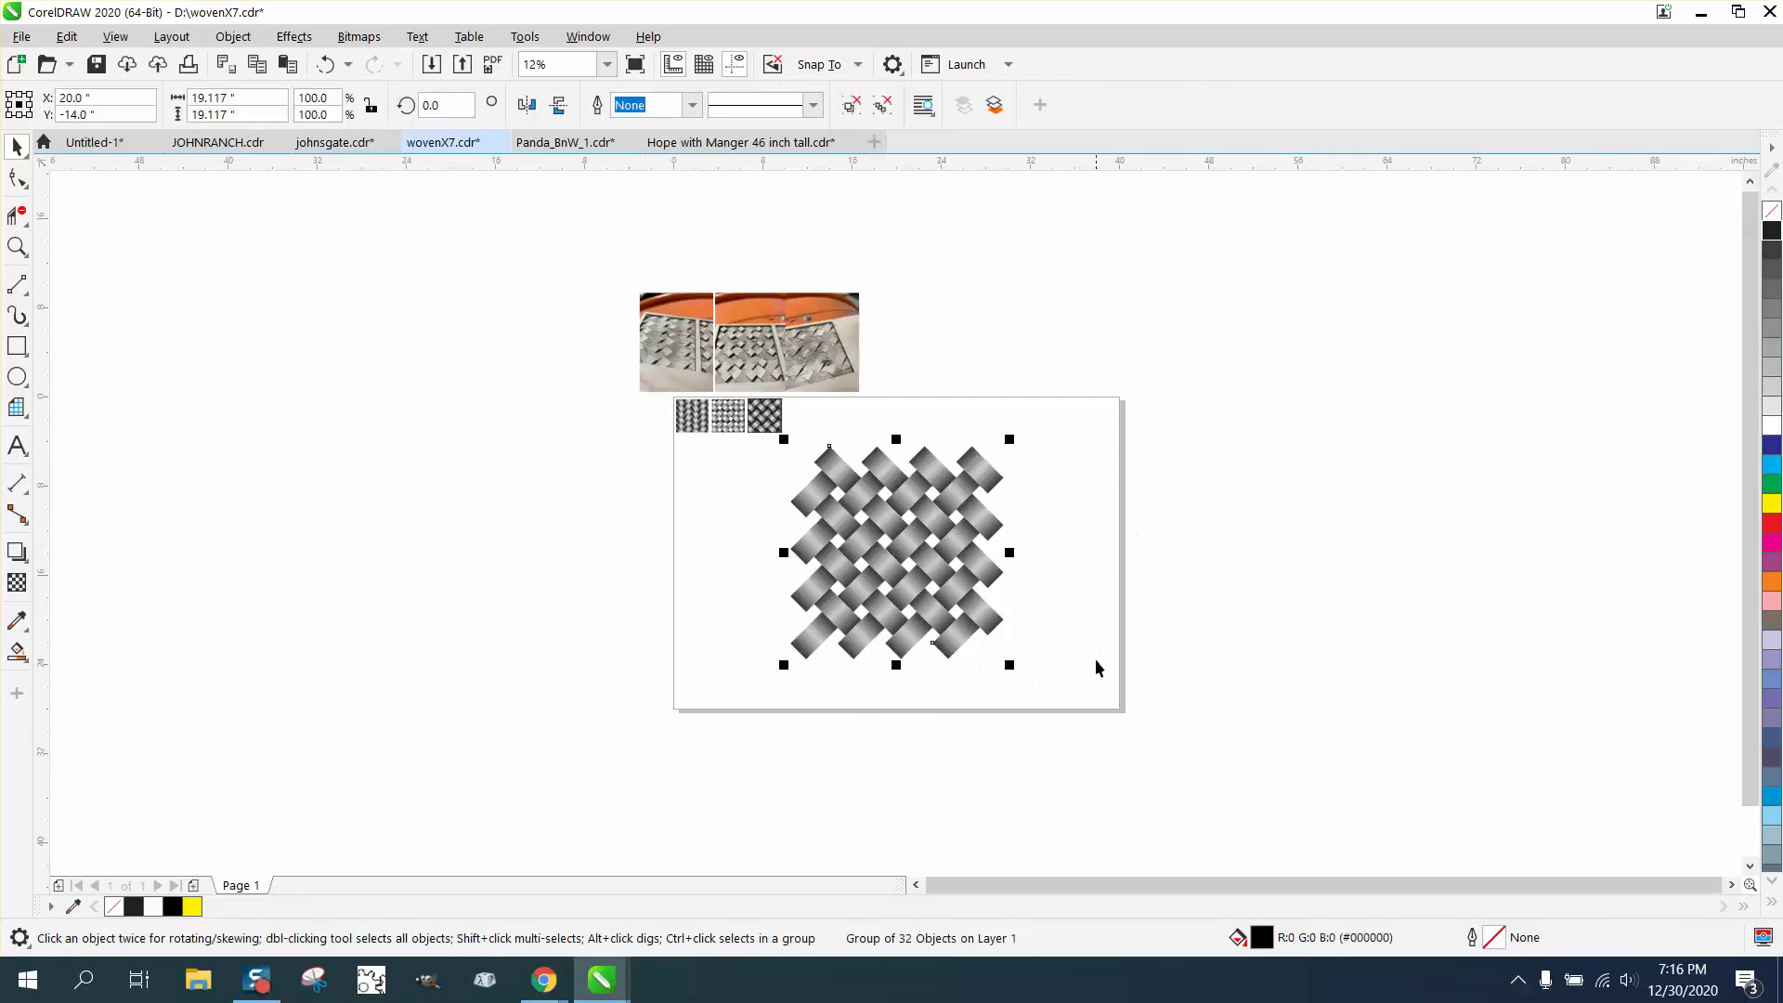
left_click(17, 345)
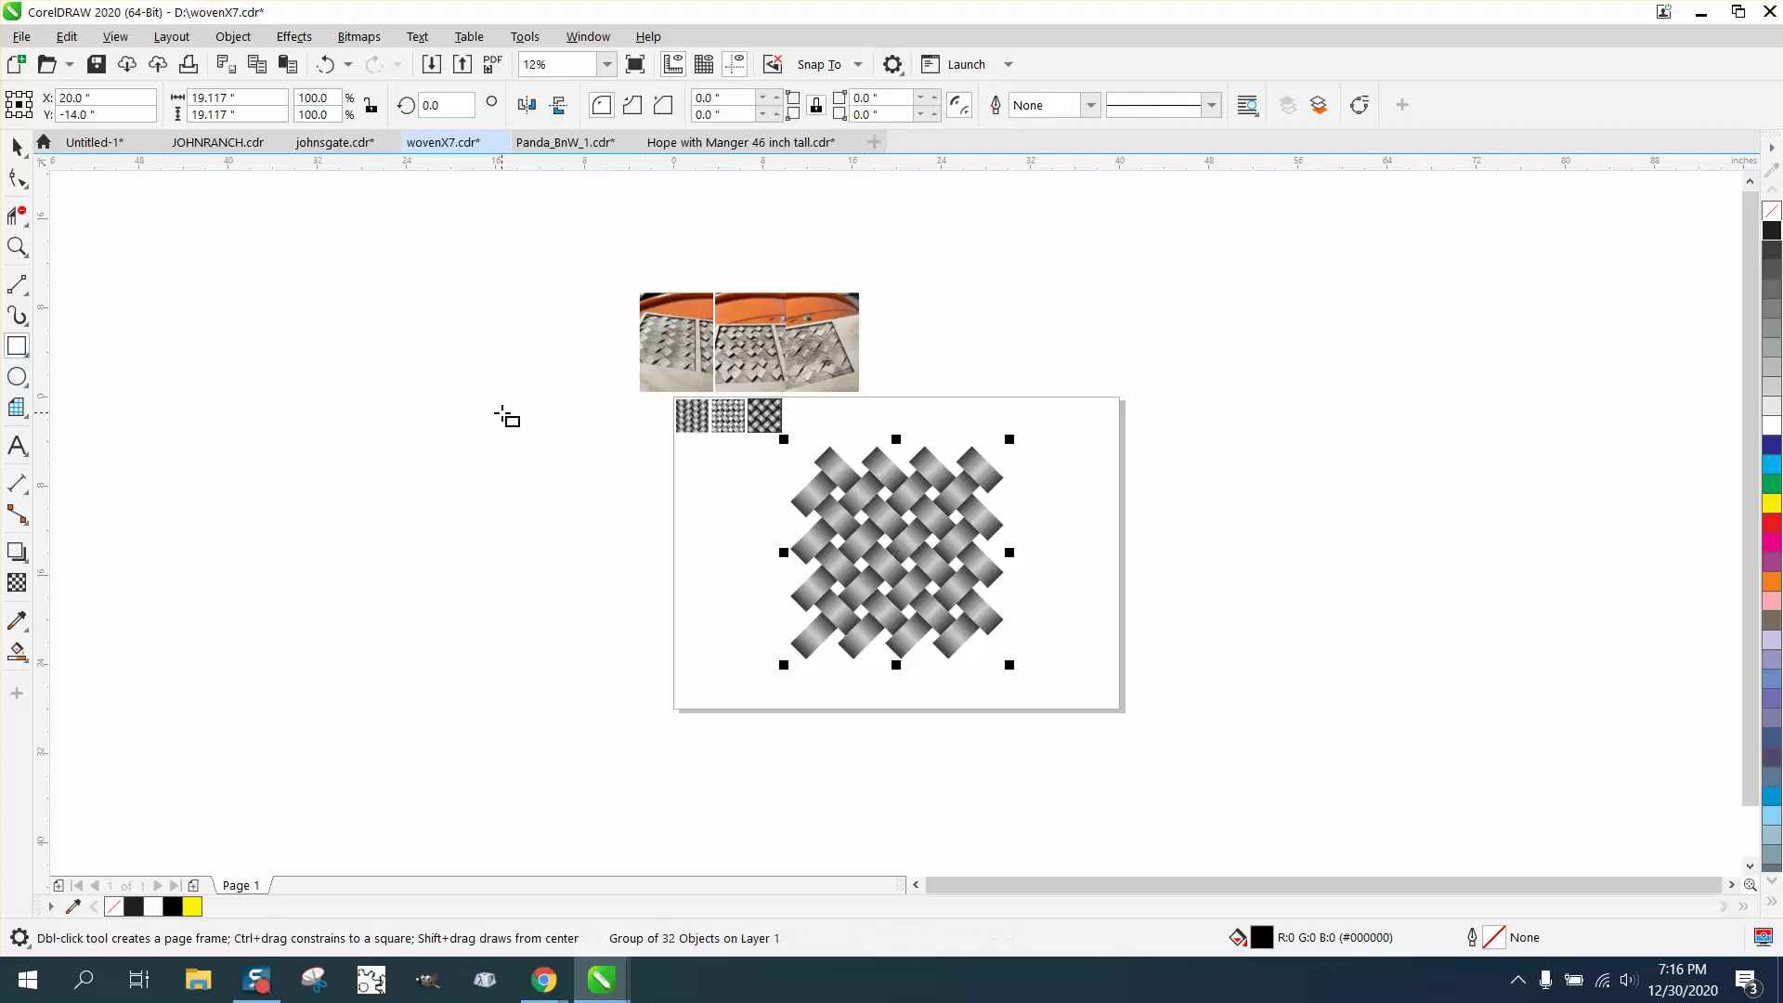
left_click_drag(503, 421, 469, 625)
key("p")
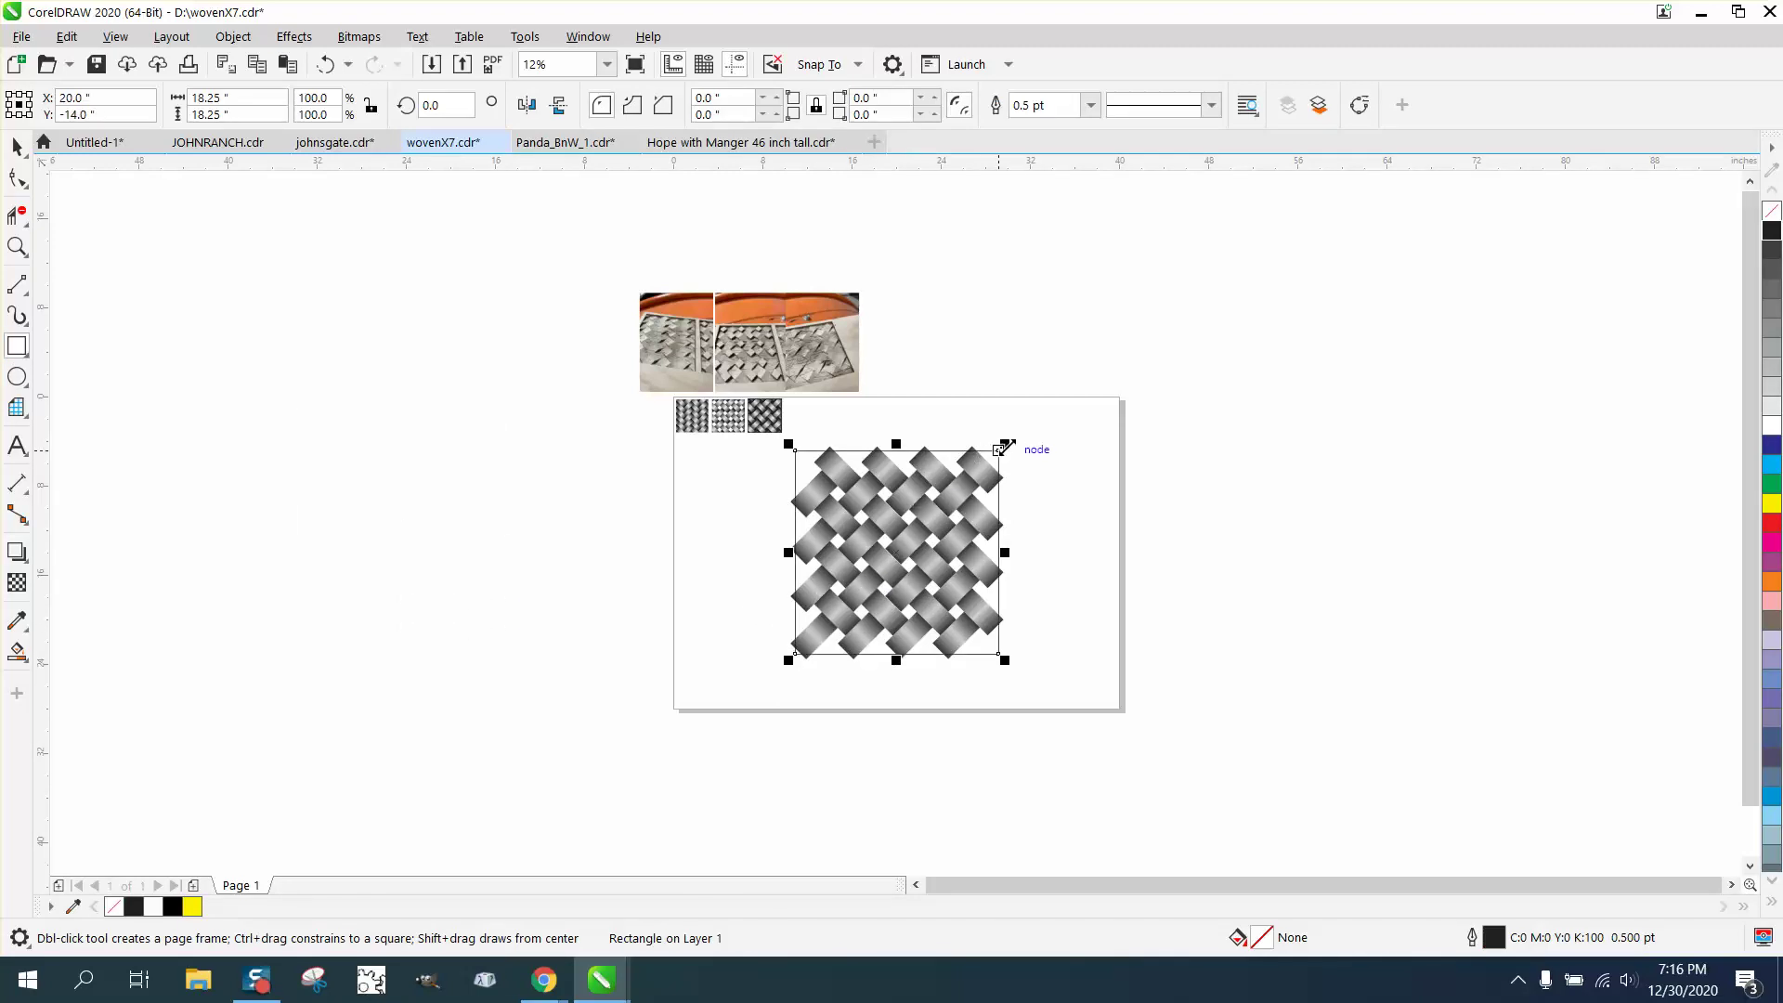
left_click_drag(999, 449, 986, 461)
Step: Intersect the weave with the square to keep only the strips inside it
left_click(16, 247)
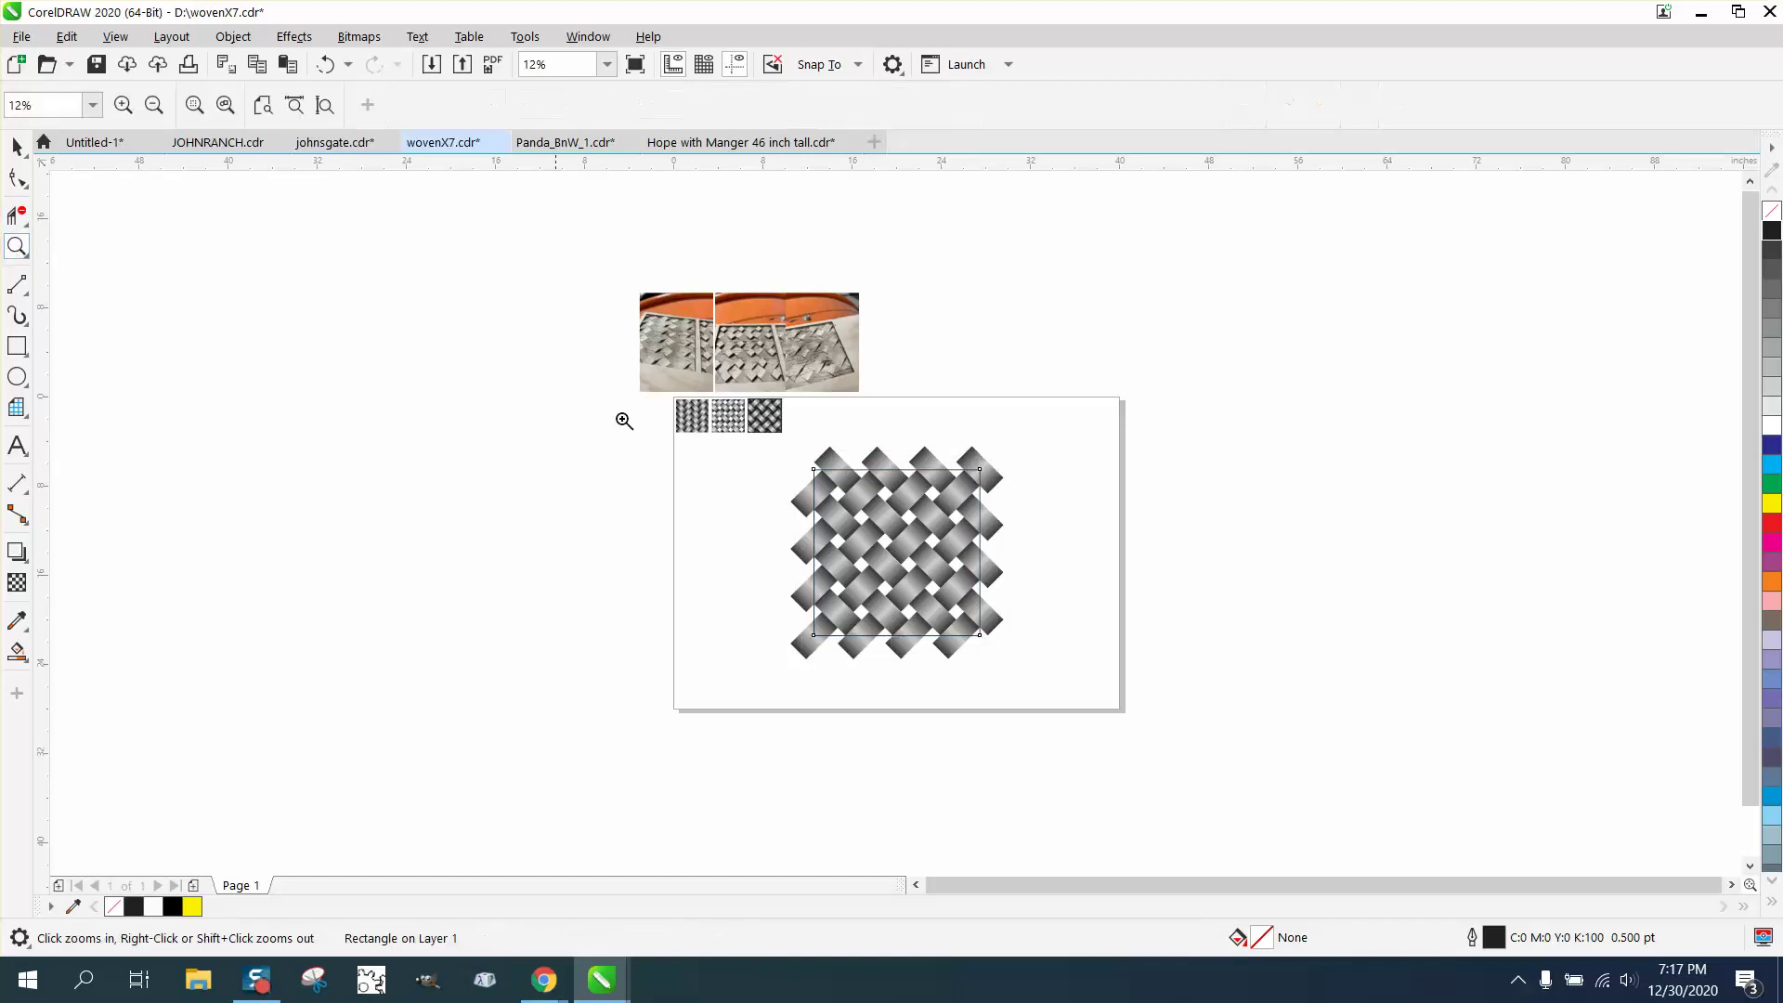
left_click_drag(752, 432, 1124, 723)
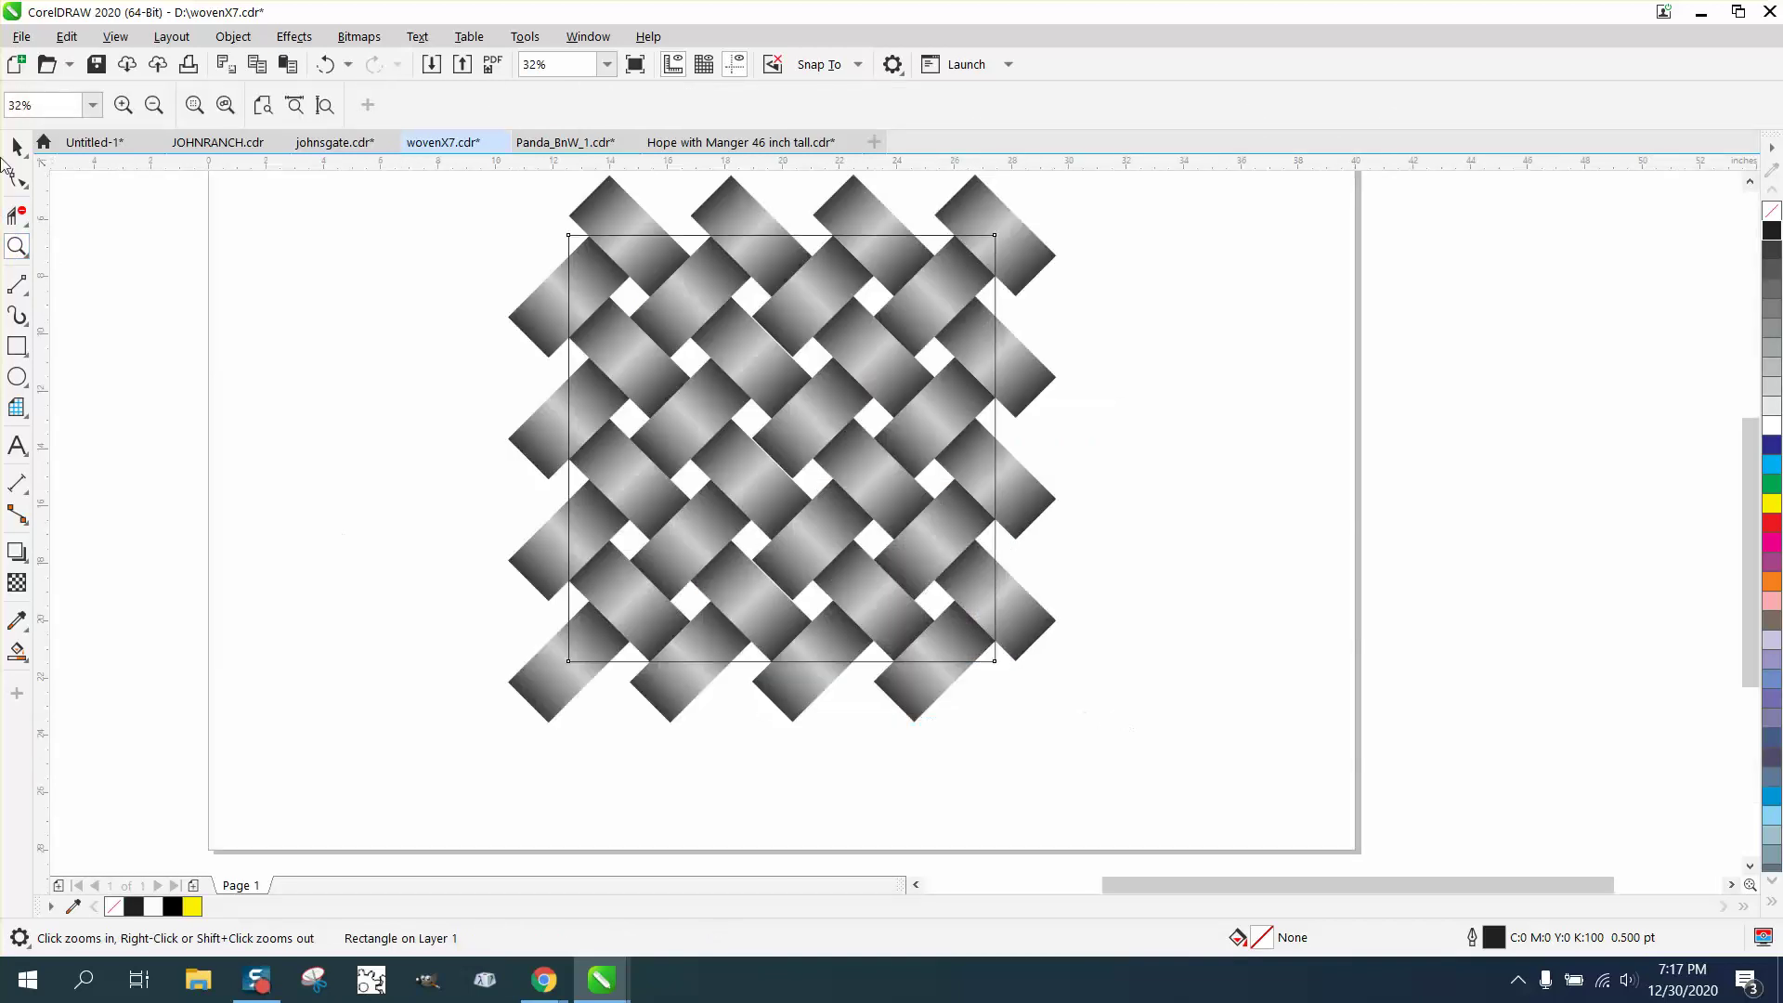
left_click(16, 146)
scroll(472, 371, "down", 2)
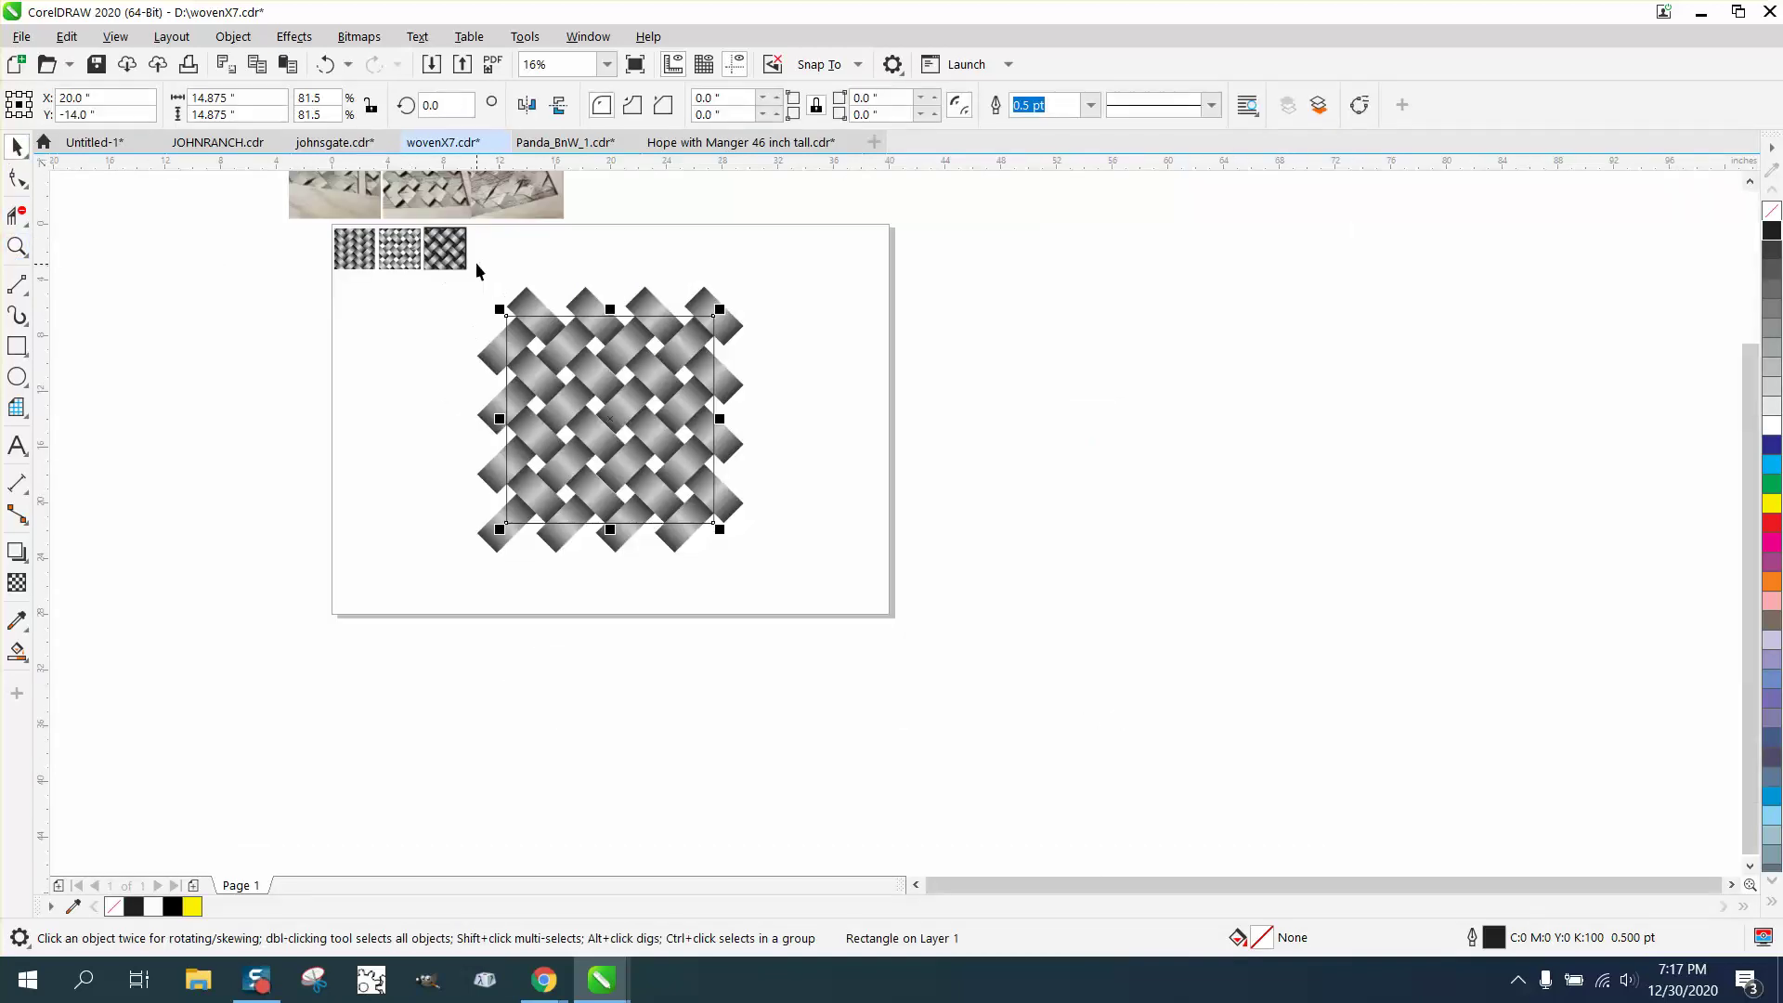
left_click_drag(477, 270, 836, 601)
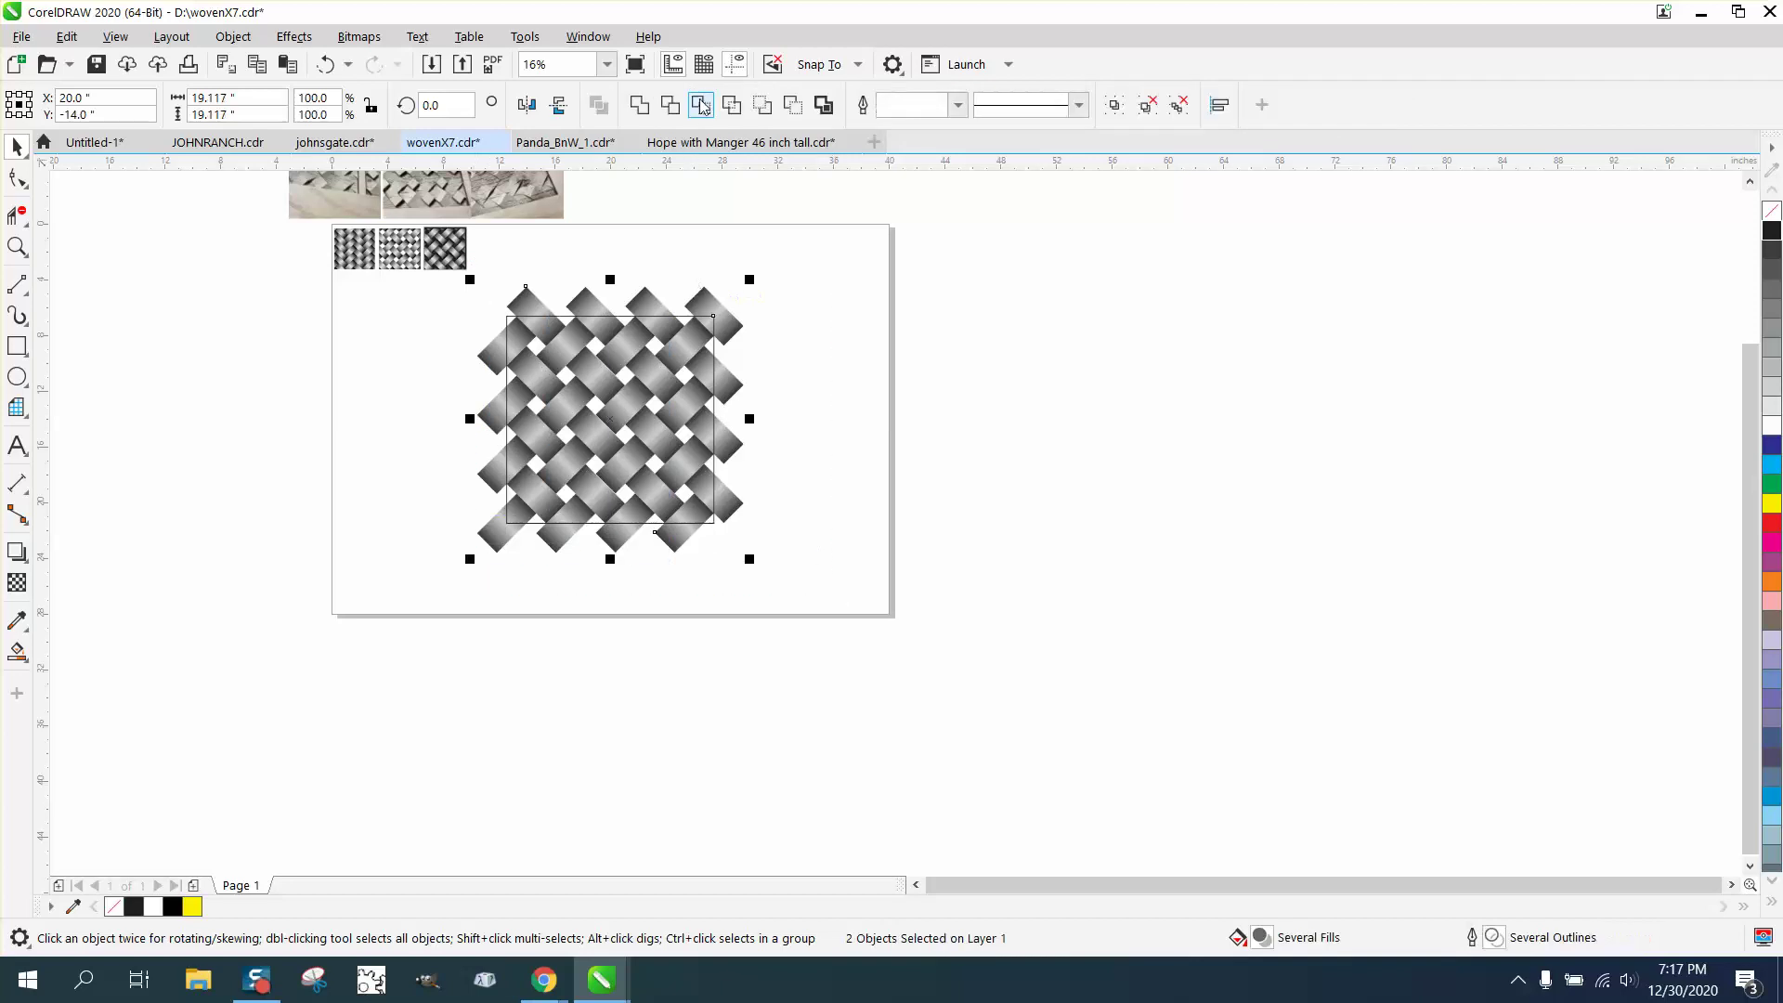
left_click(701, 105)
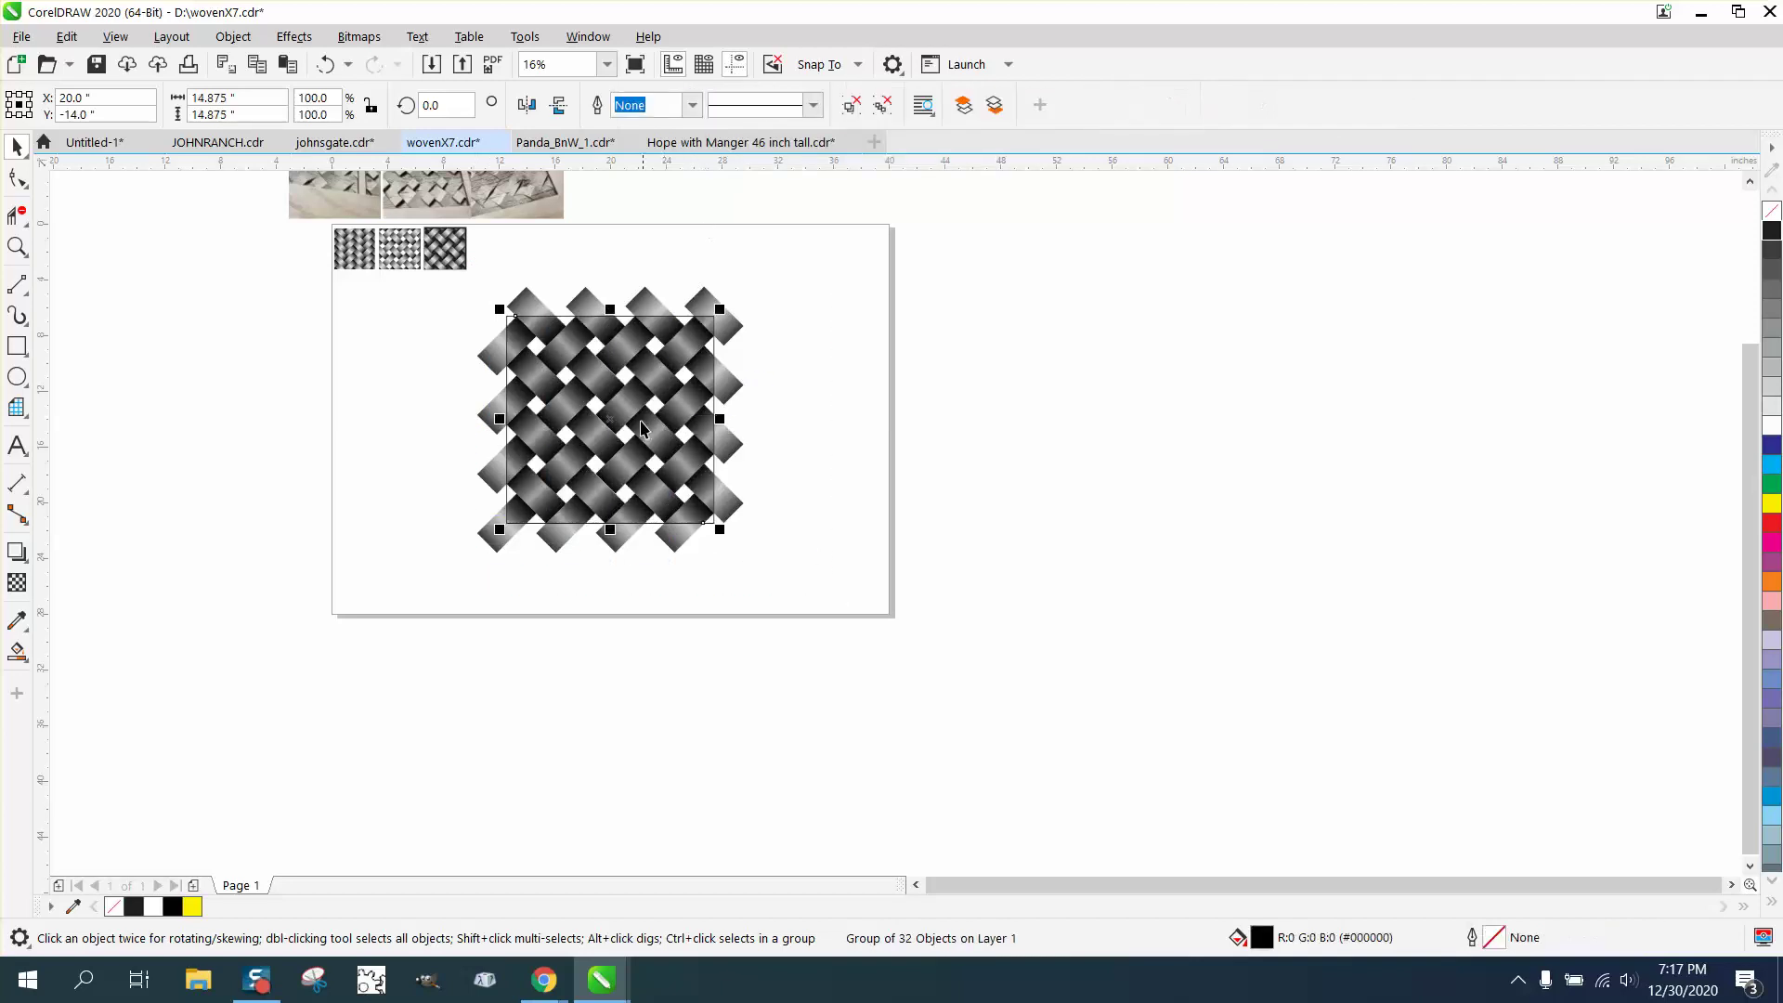
Step: Move the square off-page, delete the untrimmed weave, and put the trimmed weave on the page
left_click_drag(667, 426, 1024, 426)
left_click_drag(629, 425, 1220, 493)
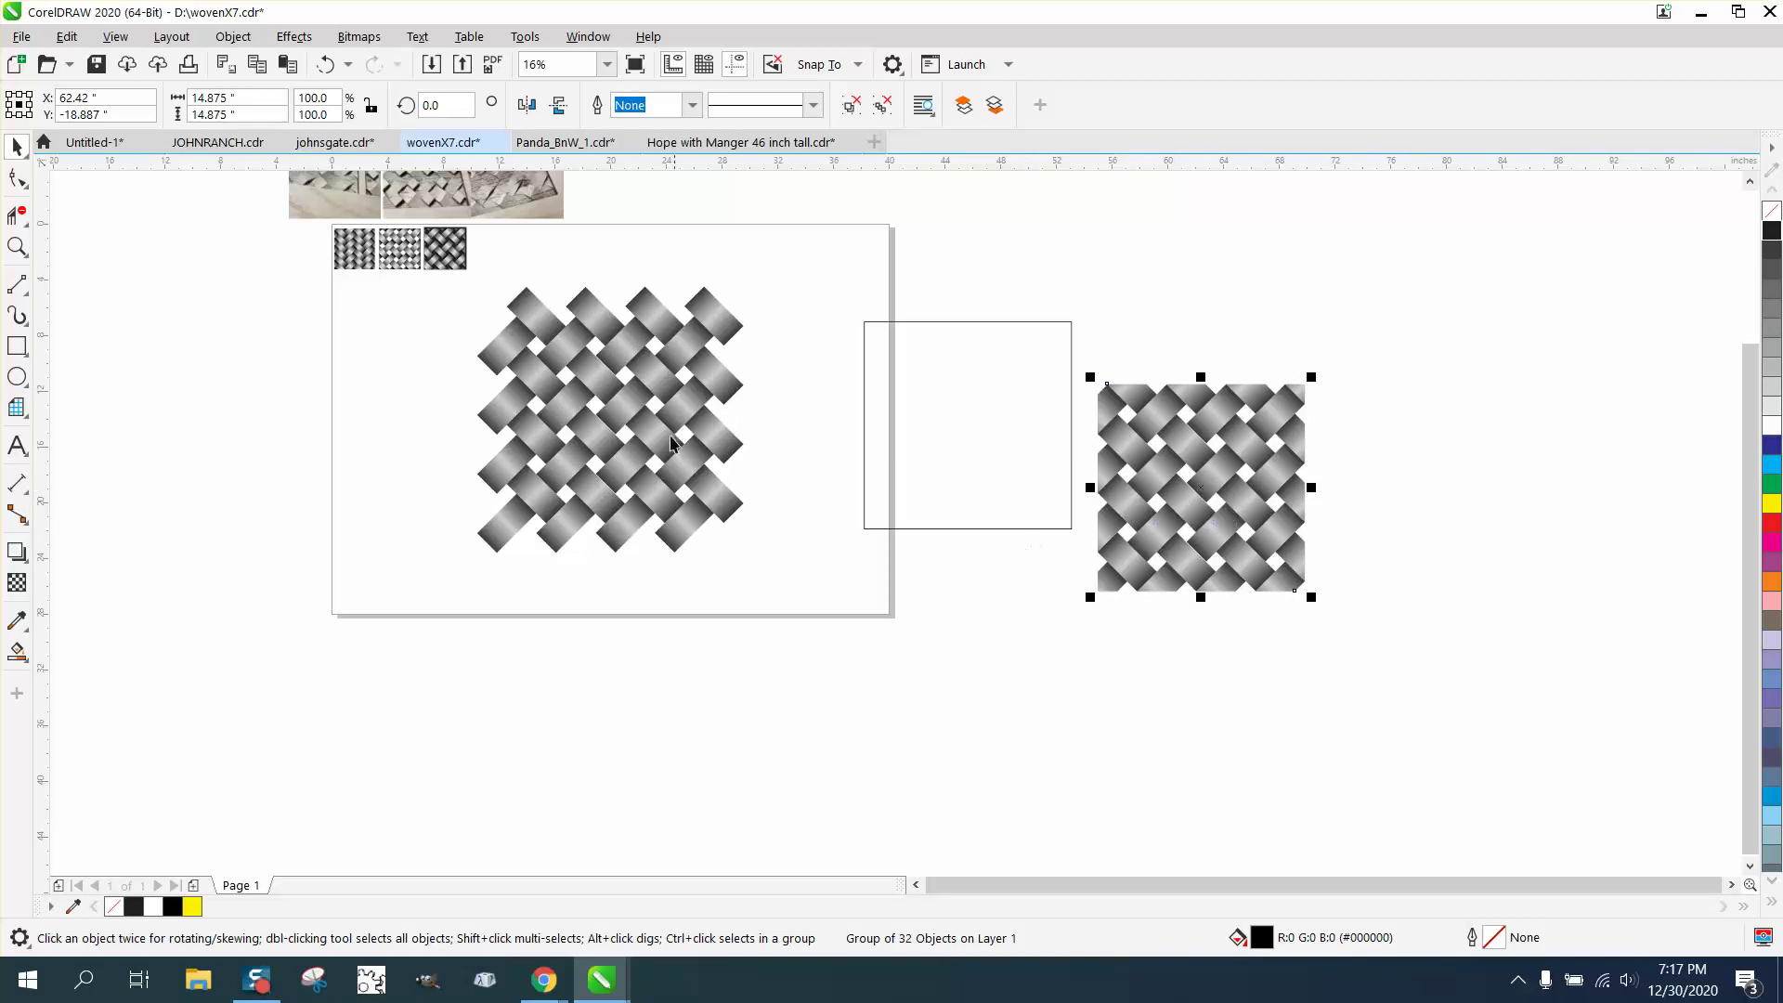
left_click(641, 418)
key("Delete")
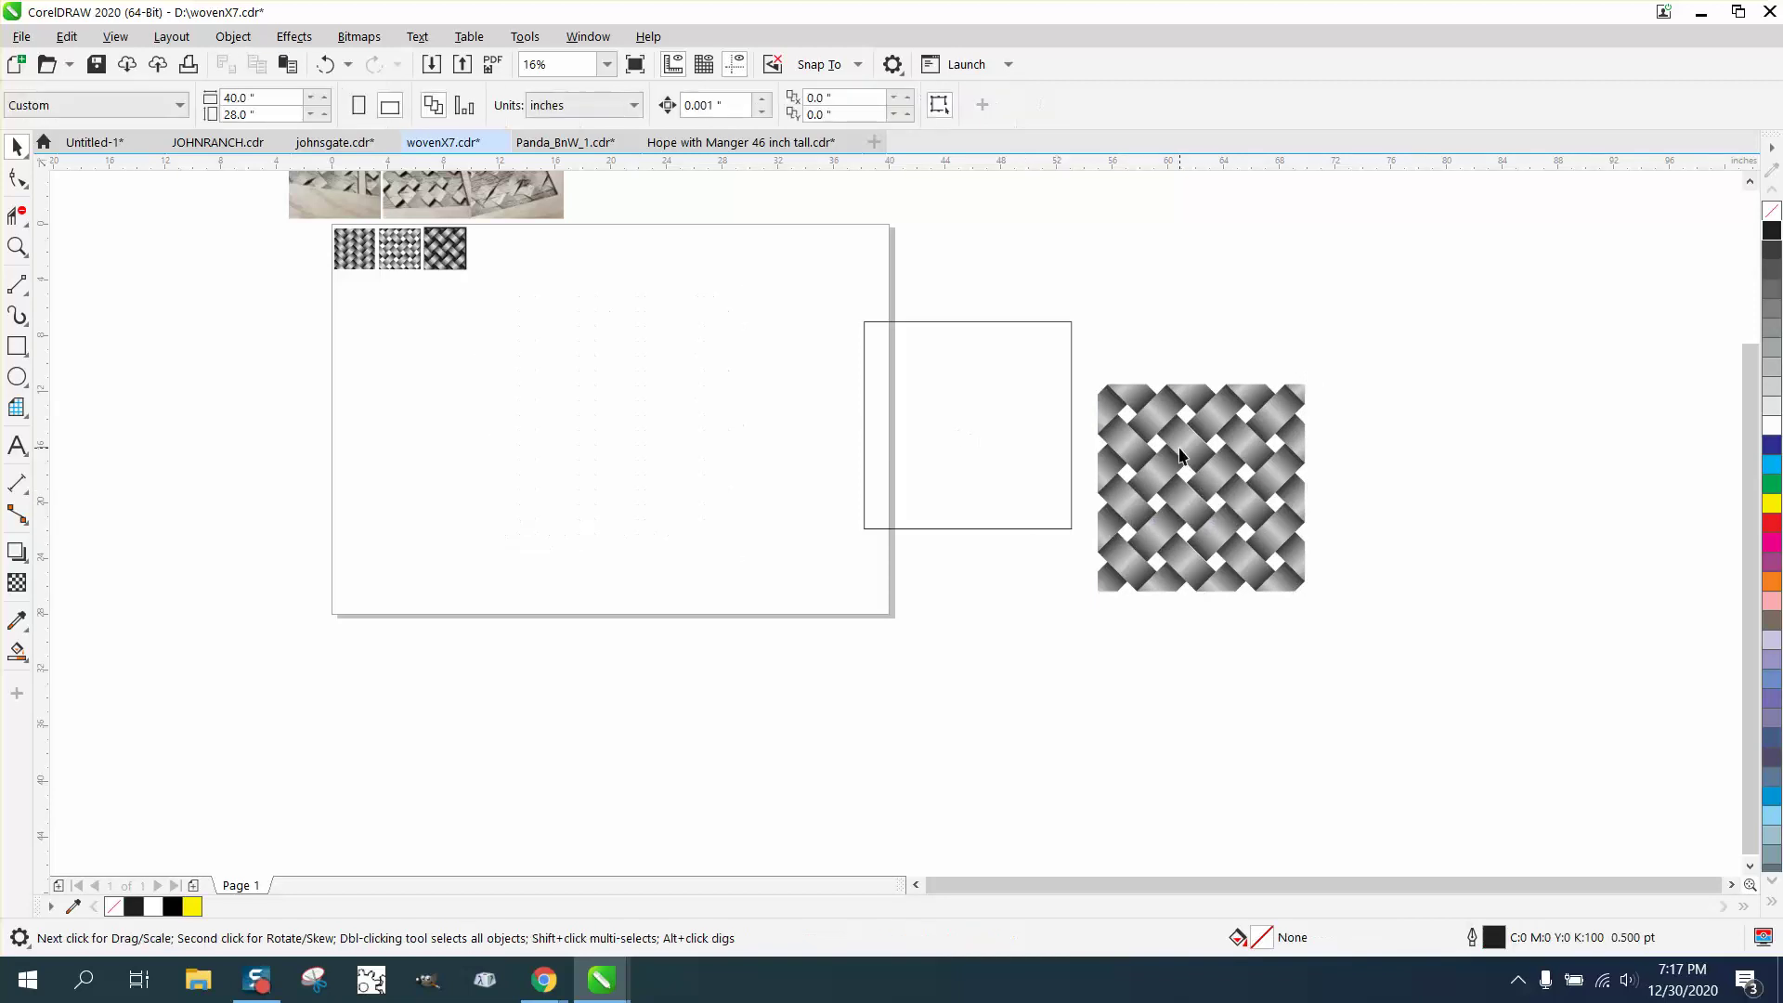
left_click_drag(1182, 455, 619, 405)
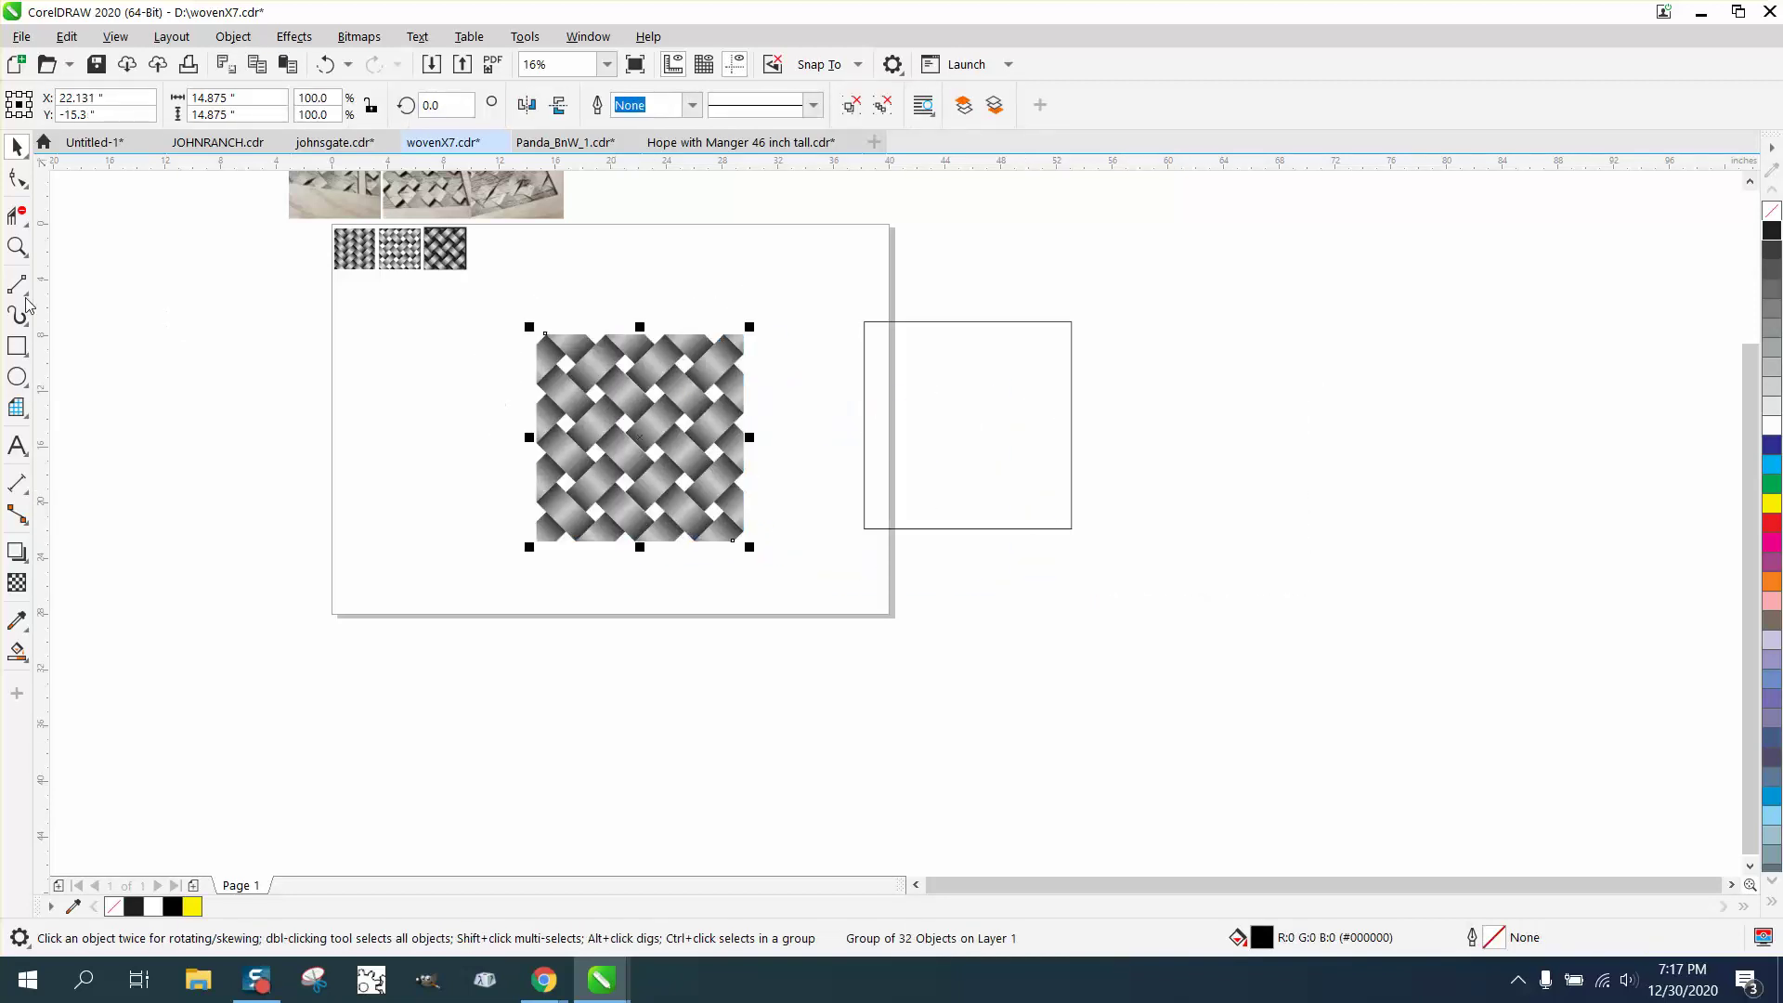
Step: Marquee-zoom onto the trimmed 14.875-inch weave's edges and gaps, then scroll back out
left_click(20, 248)
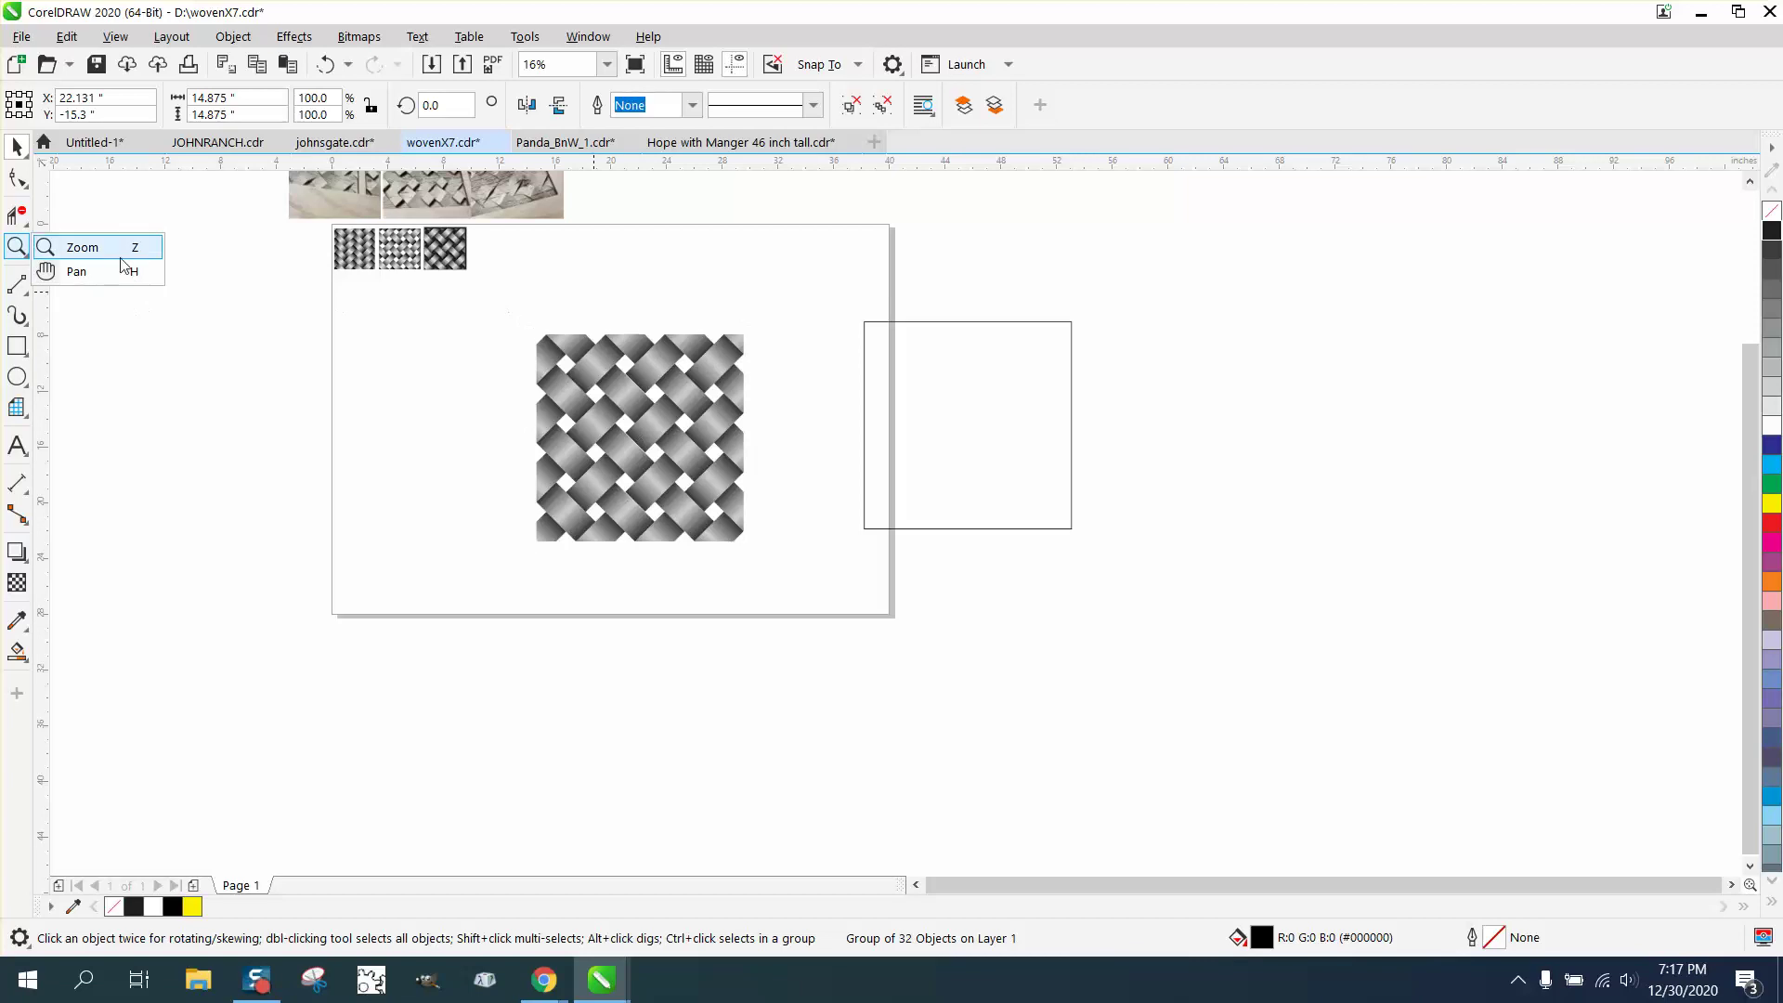
left_click(84, 247)
left_click_drag(482, 306, 831, 557)
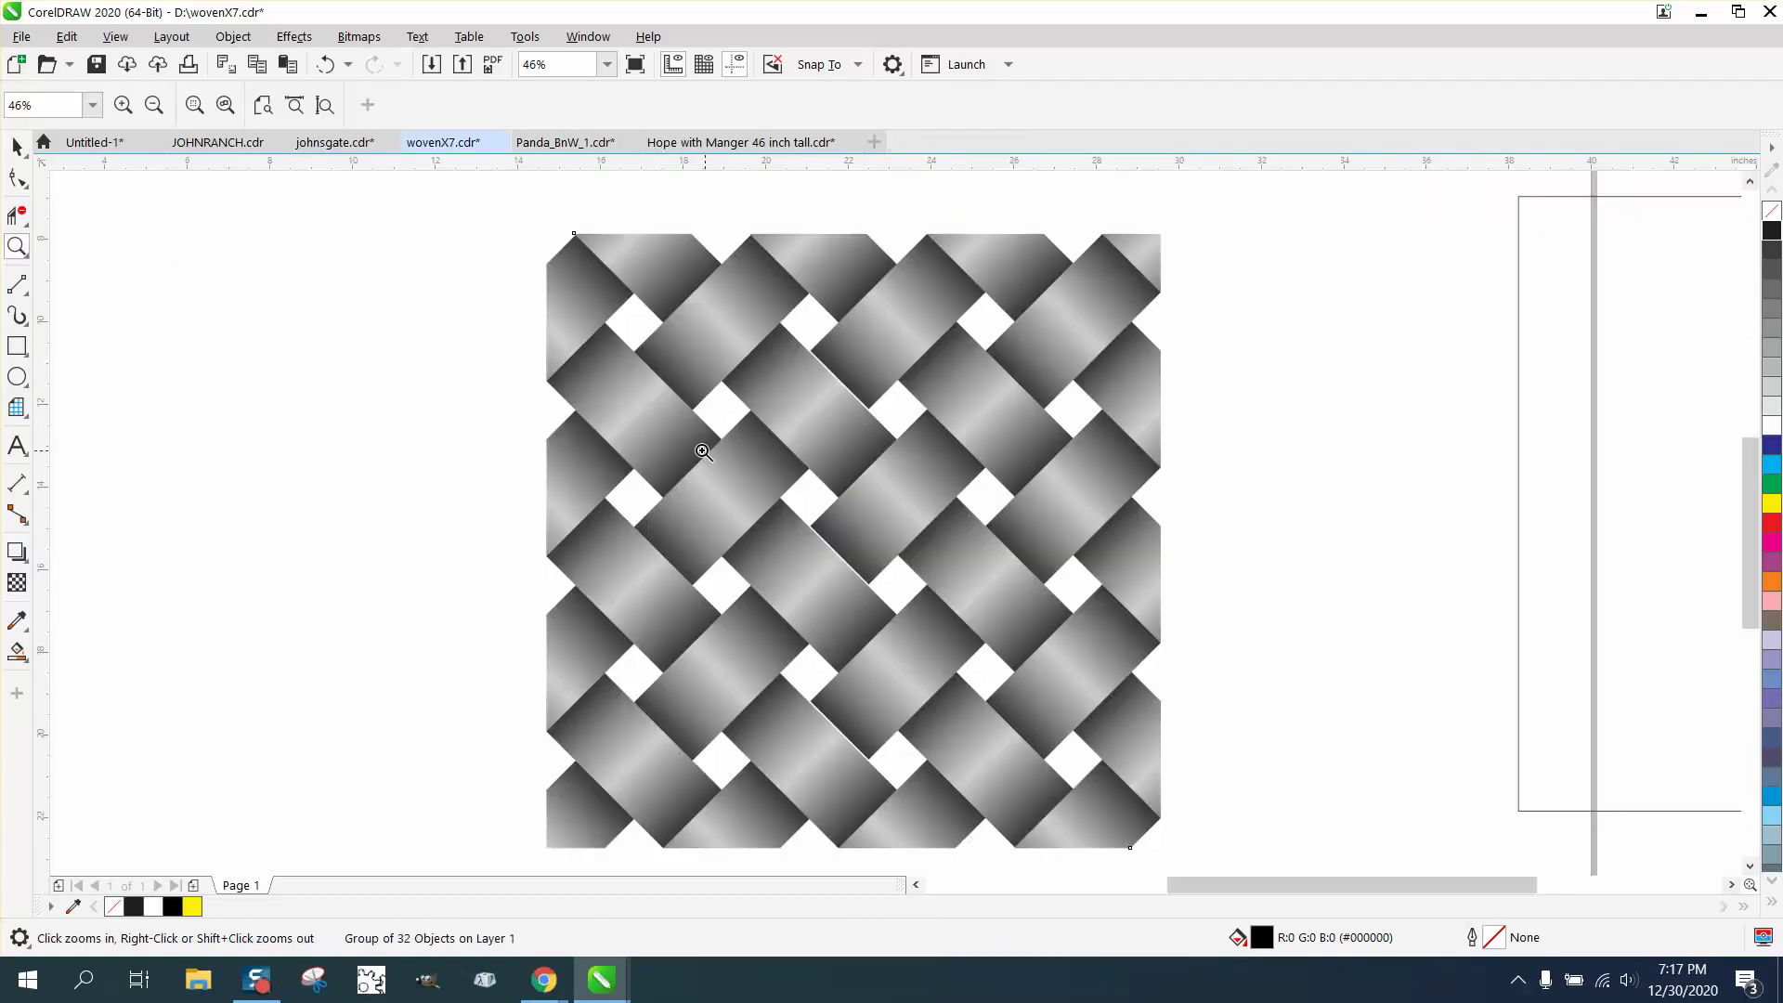
scroll(863, 417, "up", 6)
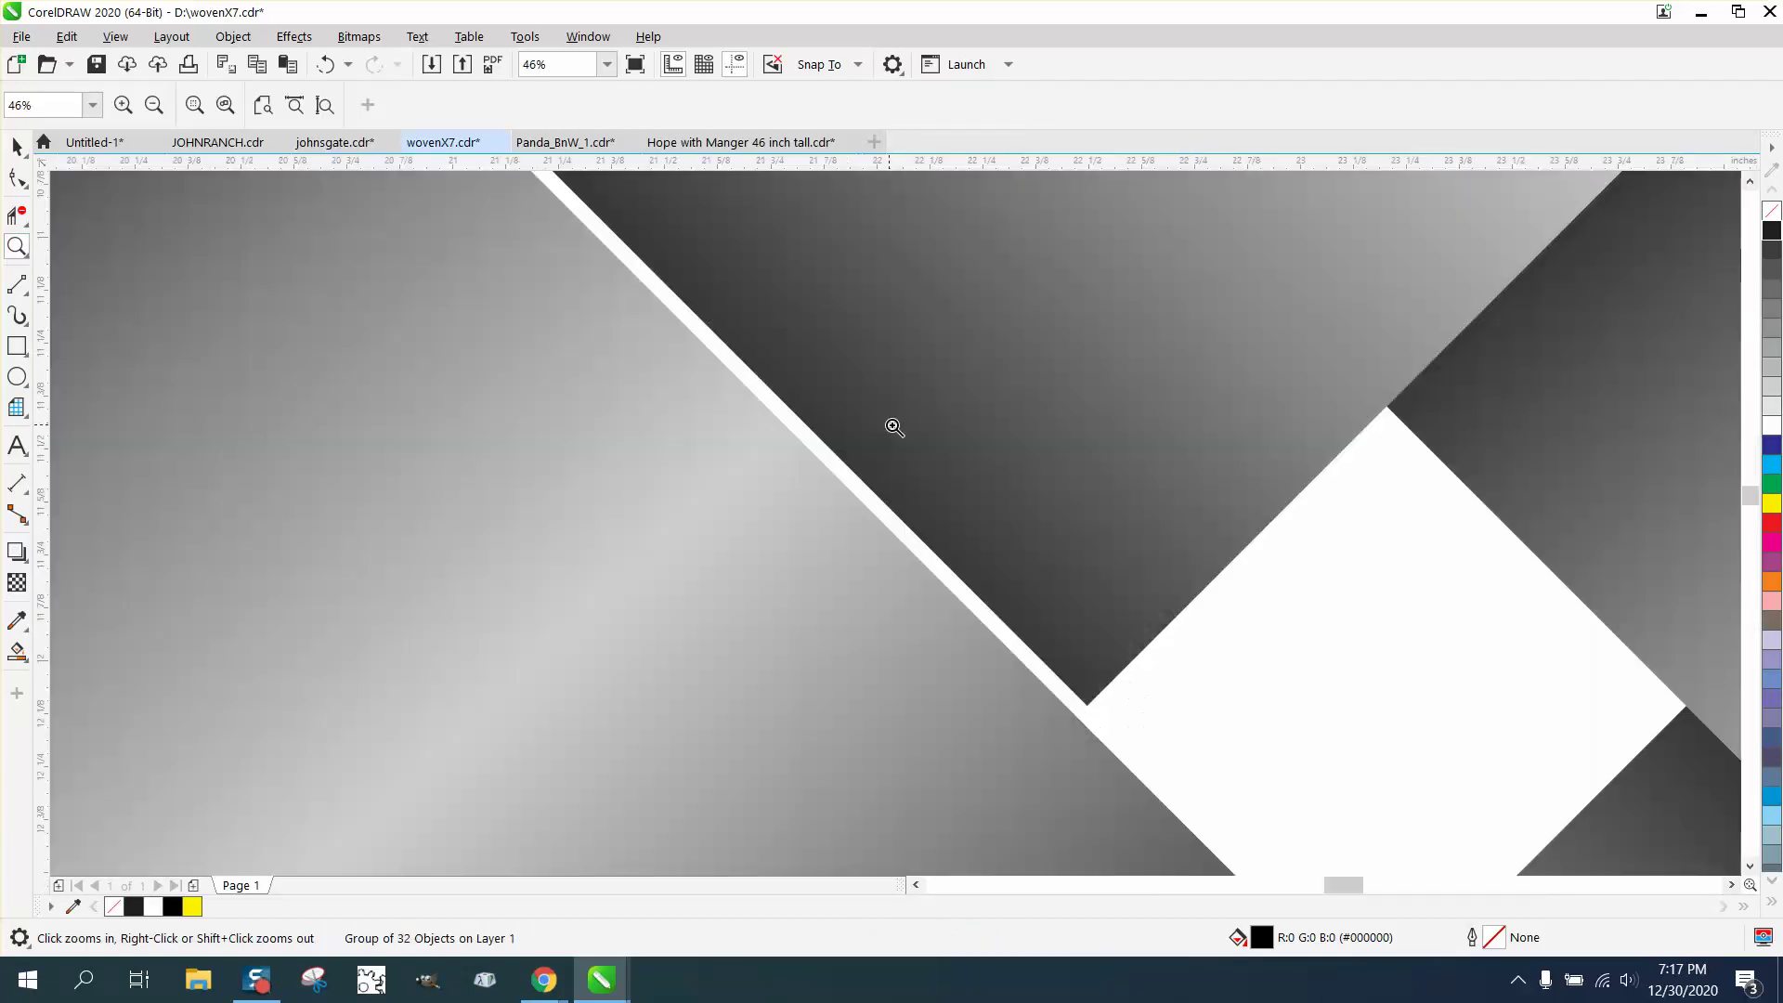
scroll(835, 408, "down", 8)
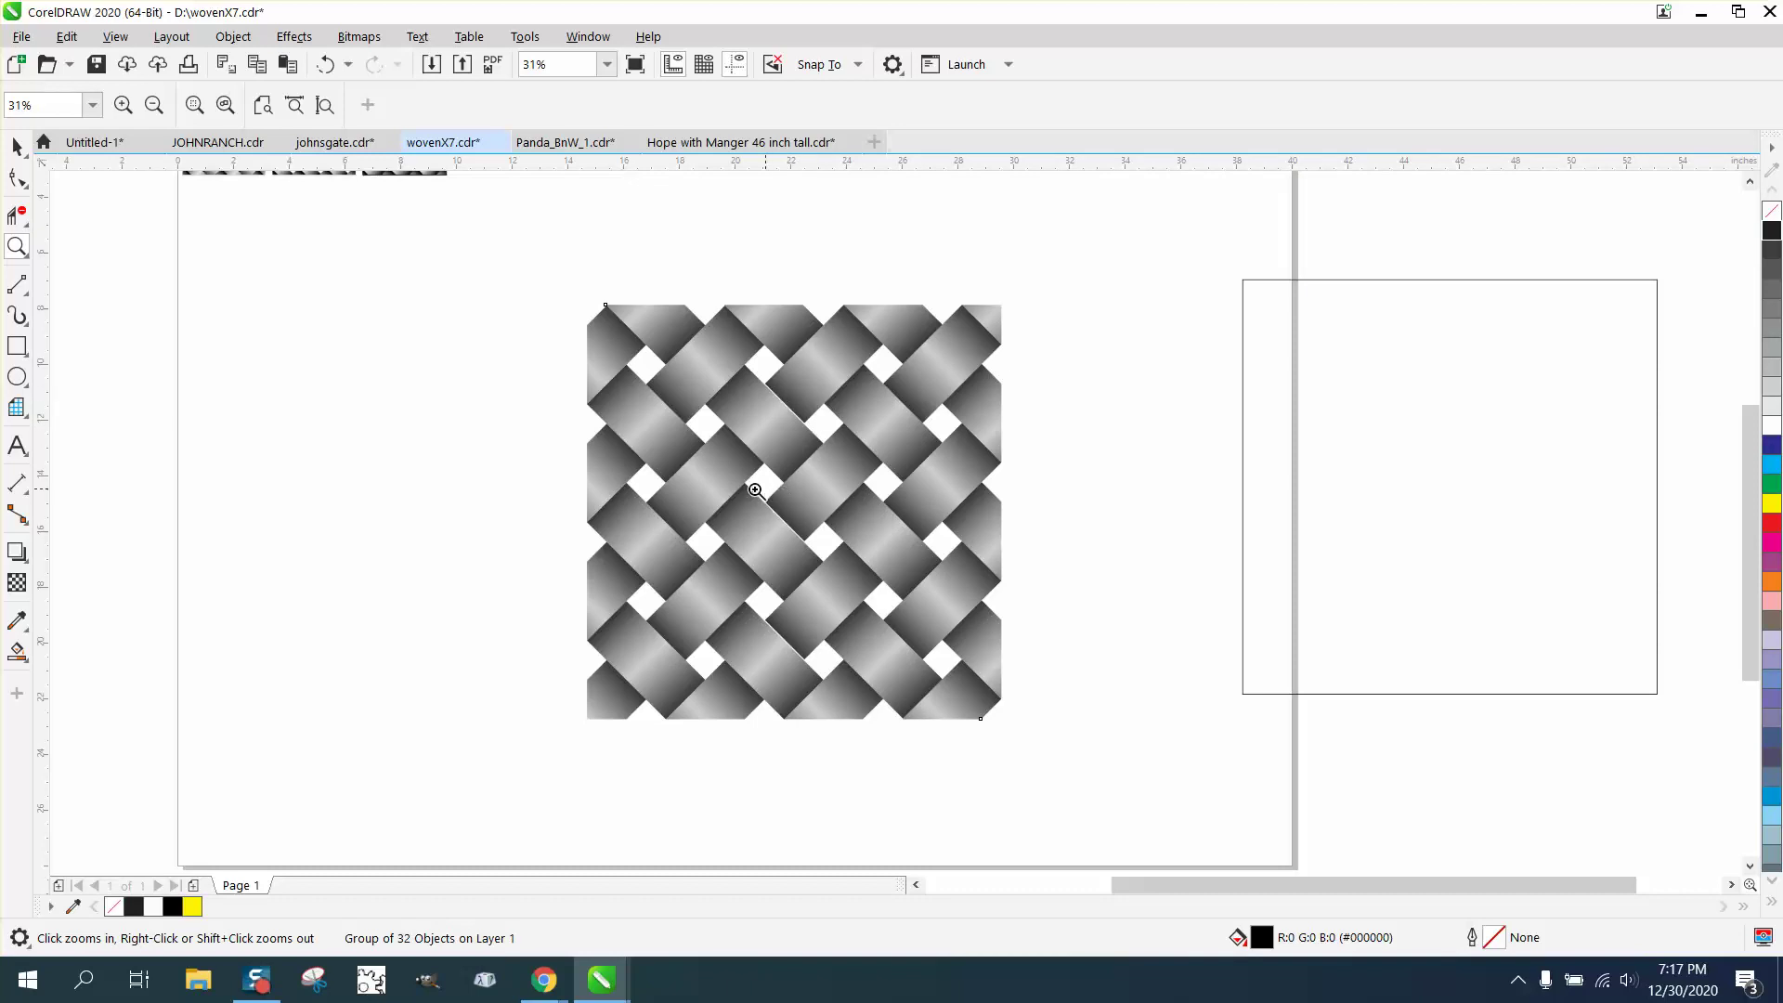
Step: Centre the empty square on the page and move the trimmed weave aside to its right
left_click(17, 147)
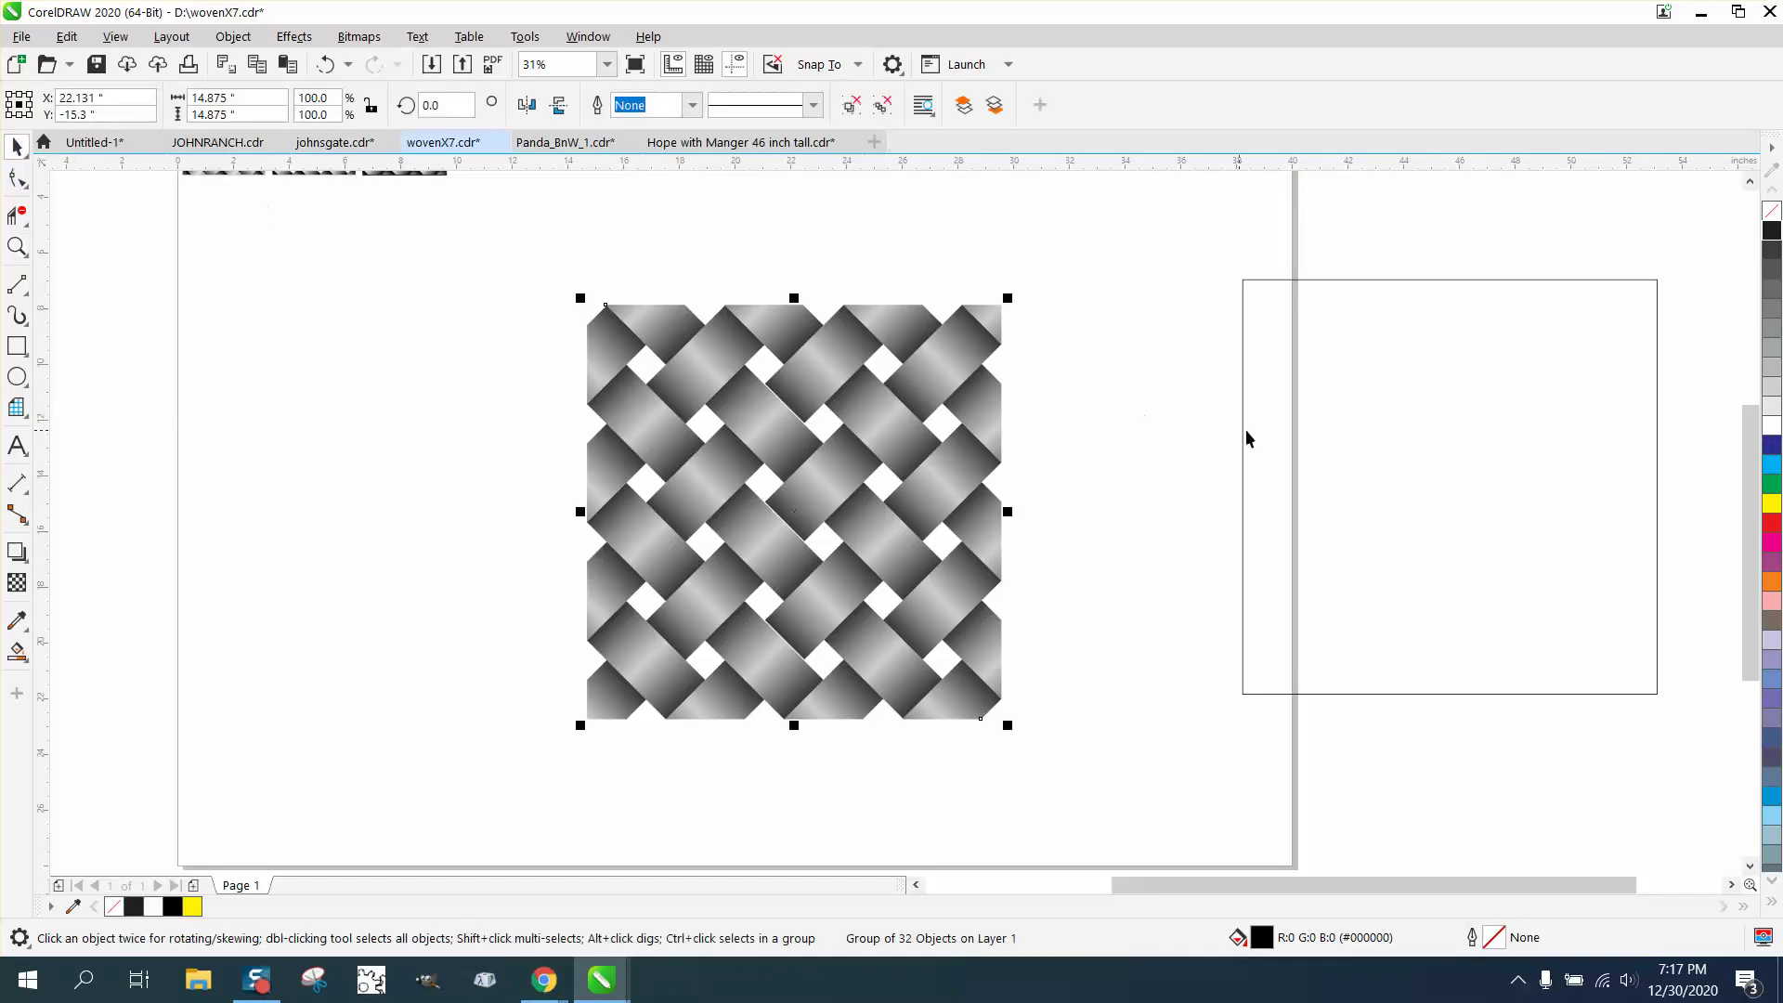
left_click(1288, 438)
key("p")
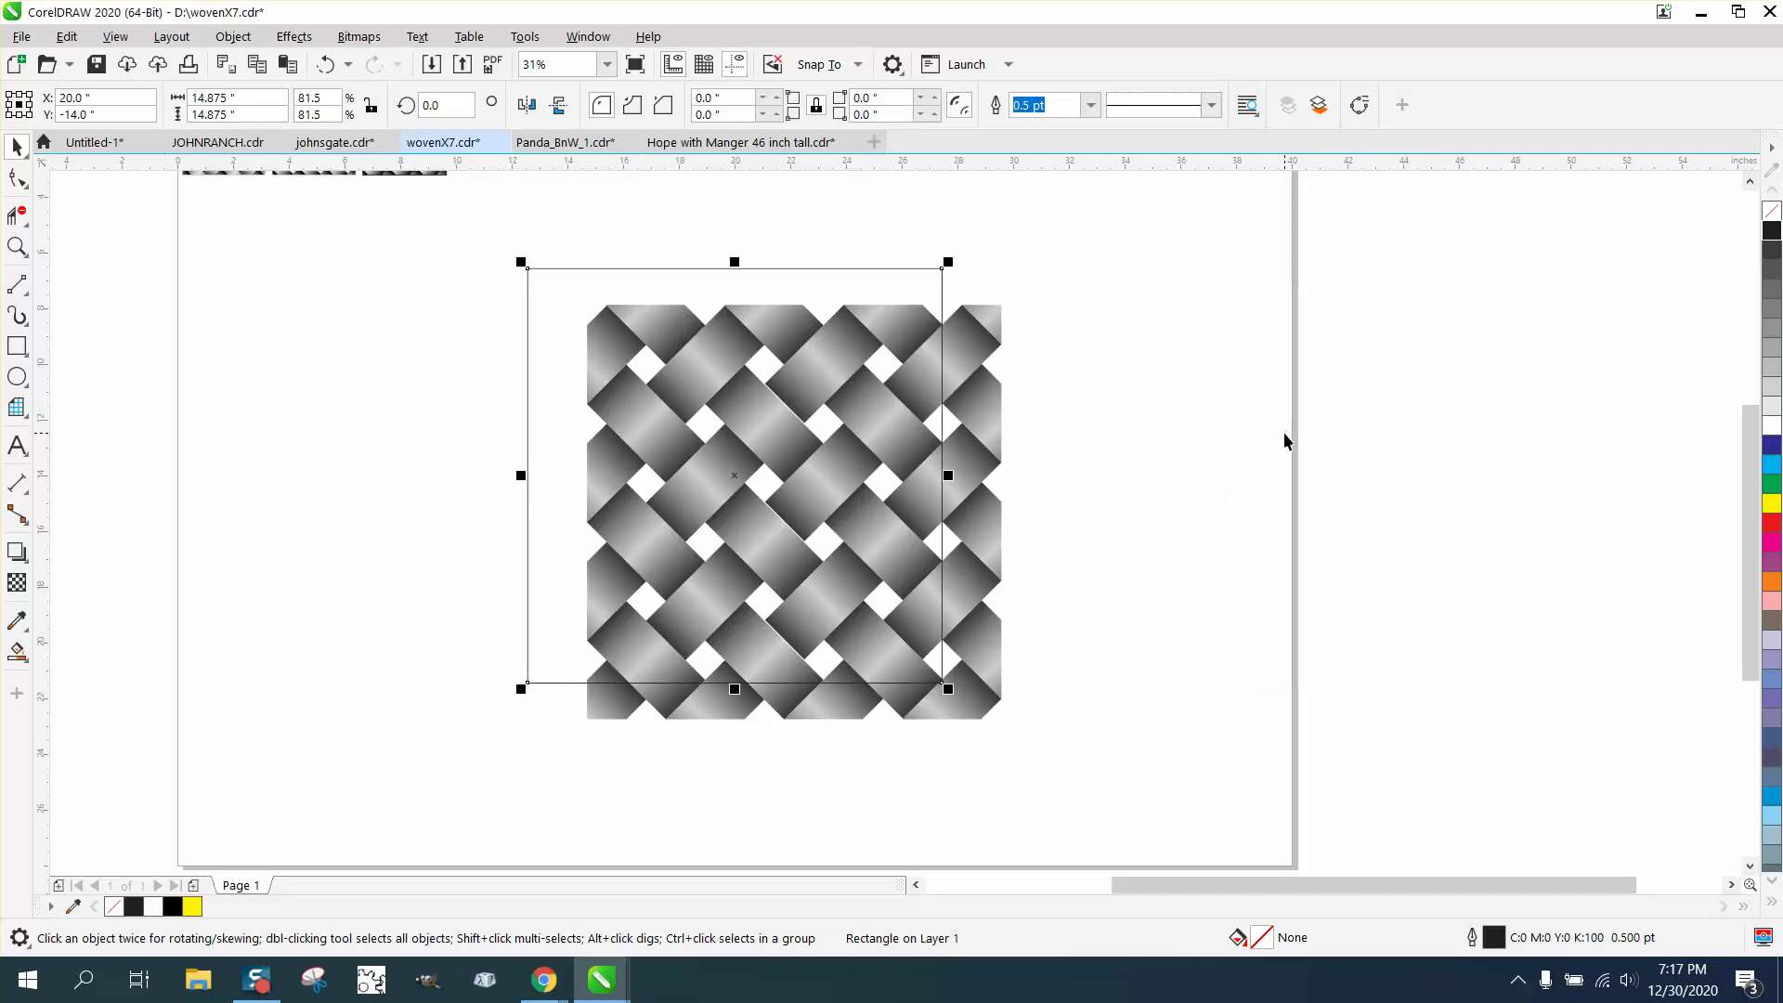
left_click_drag(996, 429, 1397, 457)
left_click_drag(882, 415, 891, 414)
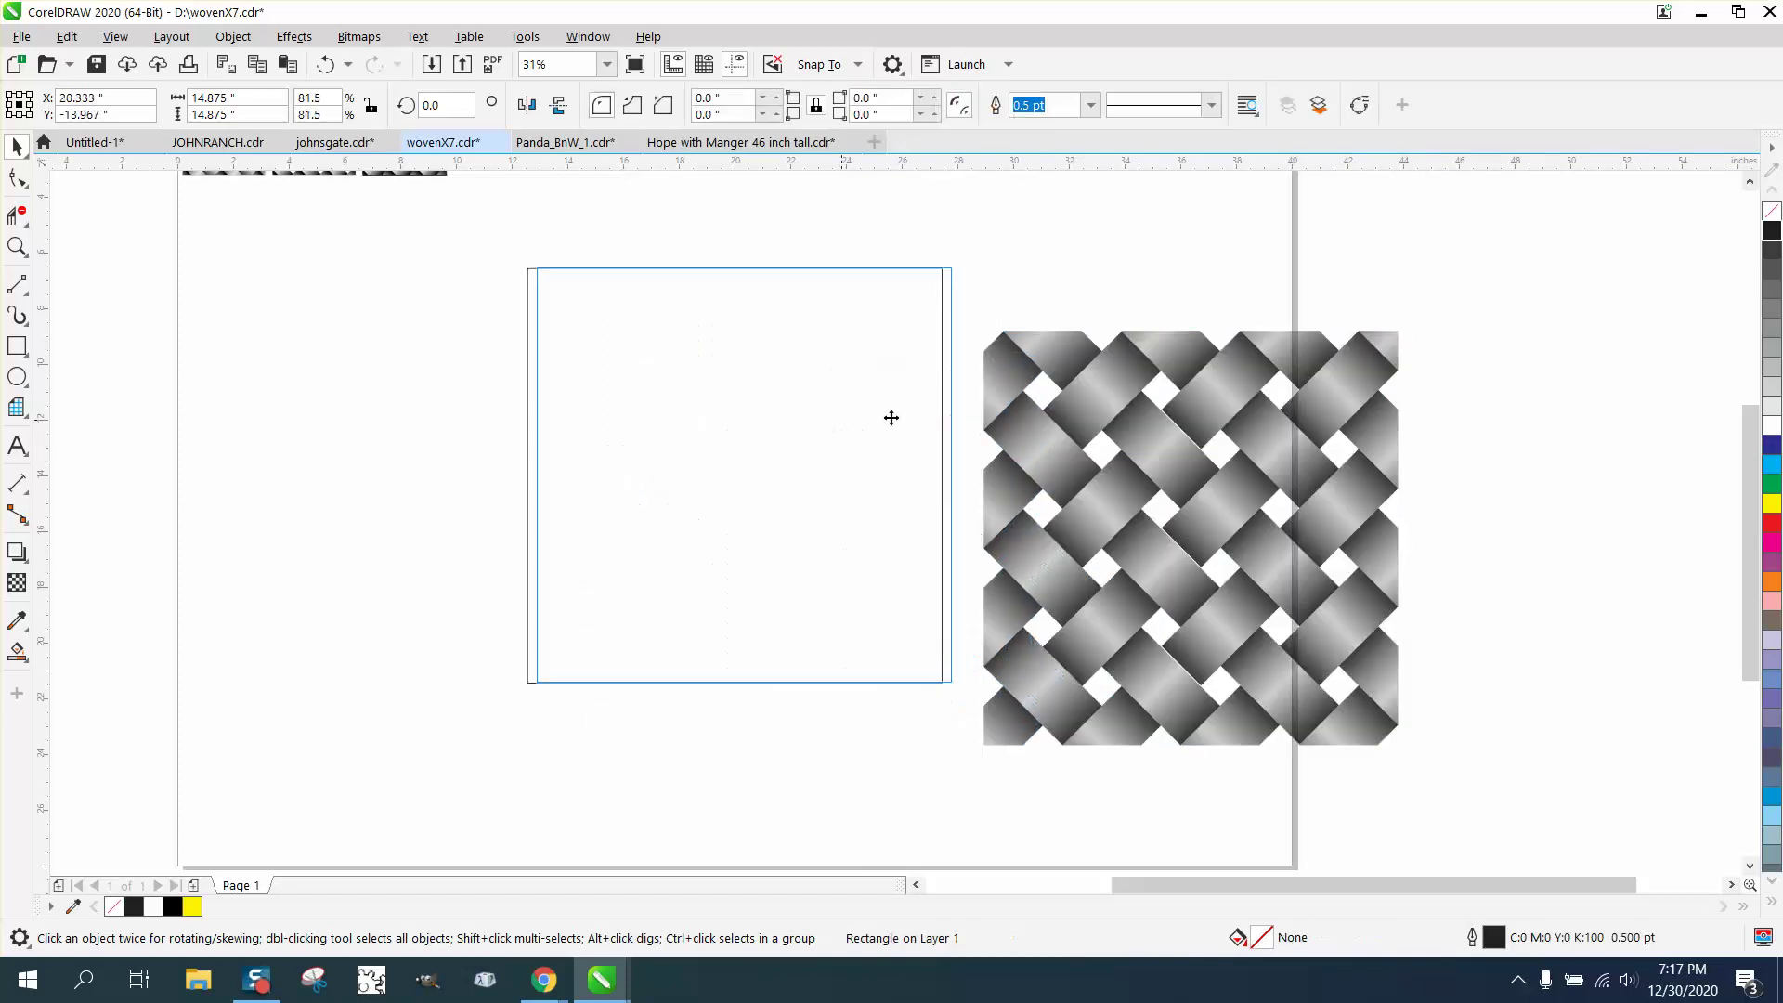
Step: Fill the square solid black, send it to the back of the page, and drag the weave over it
left_click(1771, 230)
left_click(232, 36)
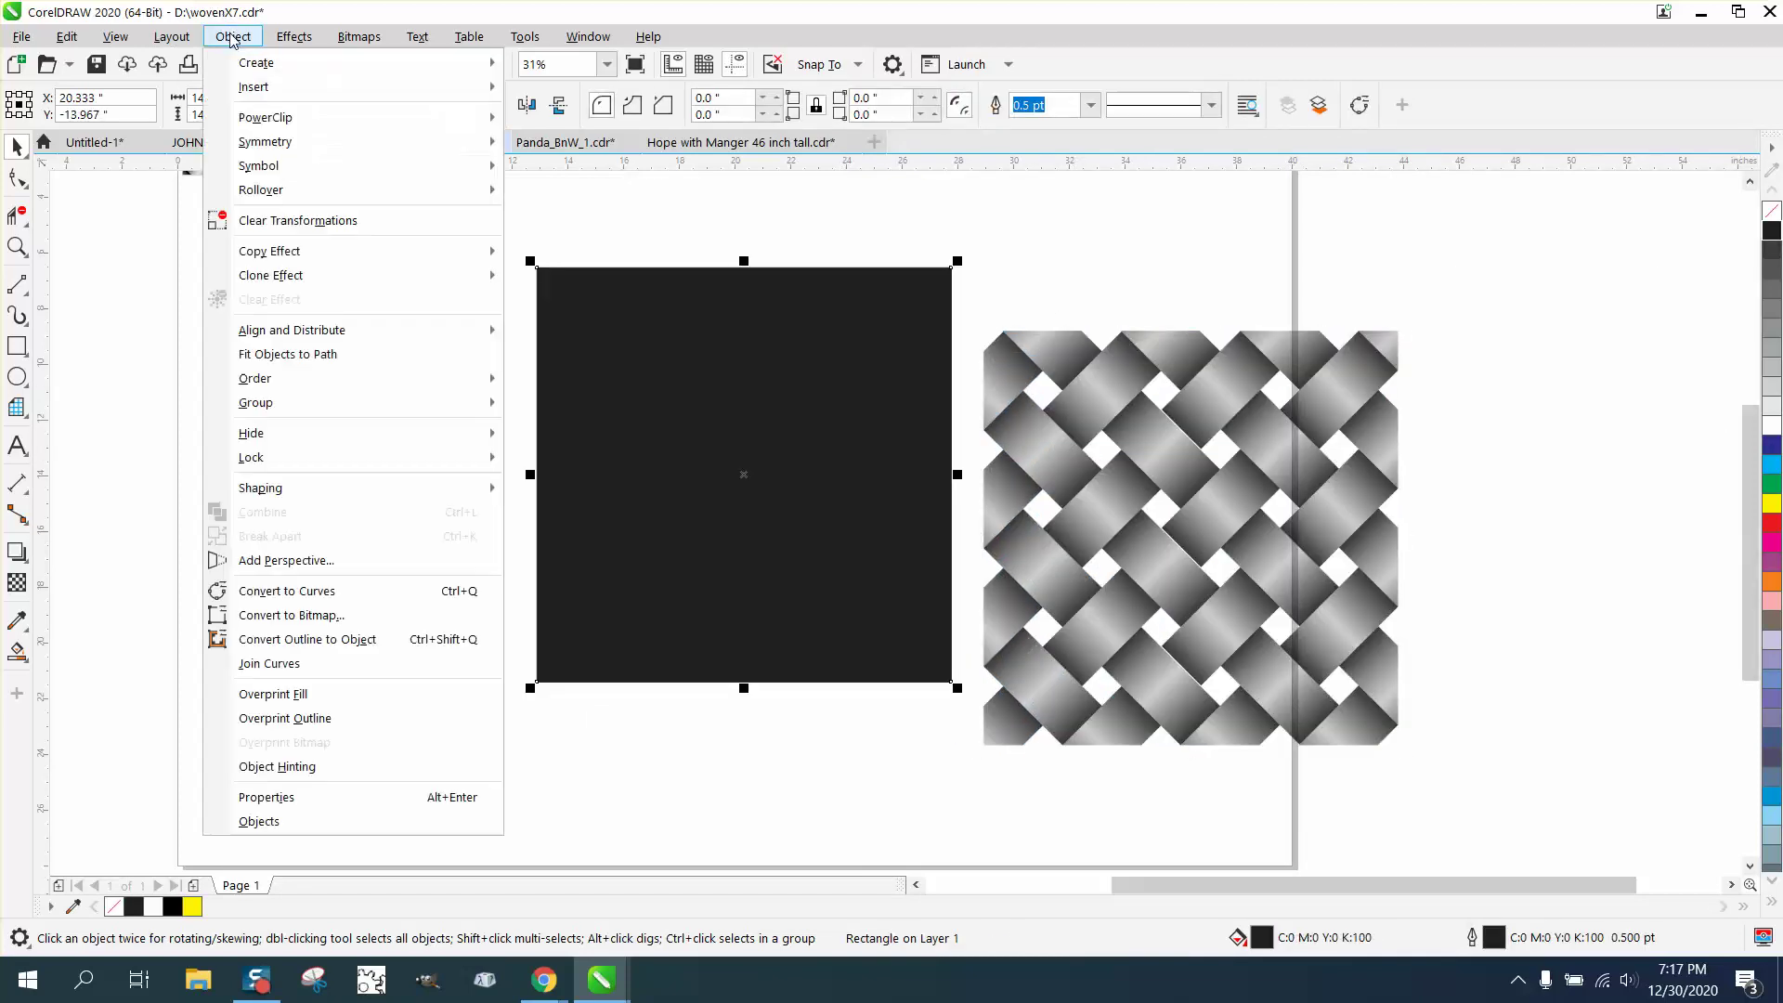
mouse_move(297, 387)
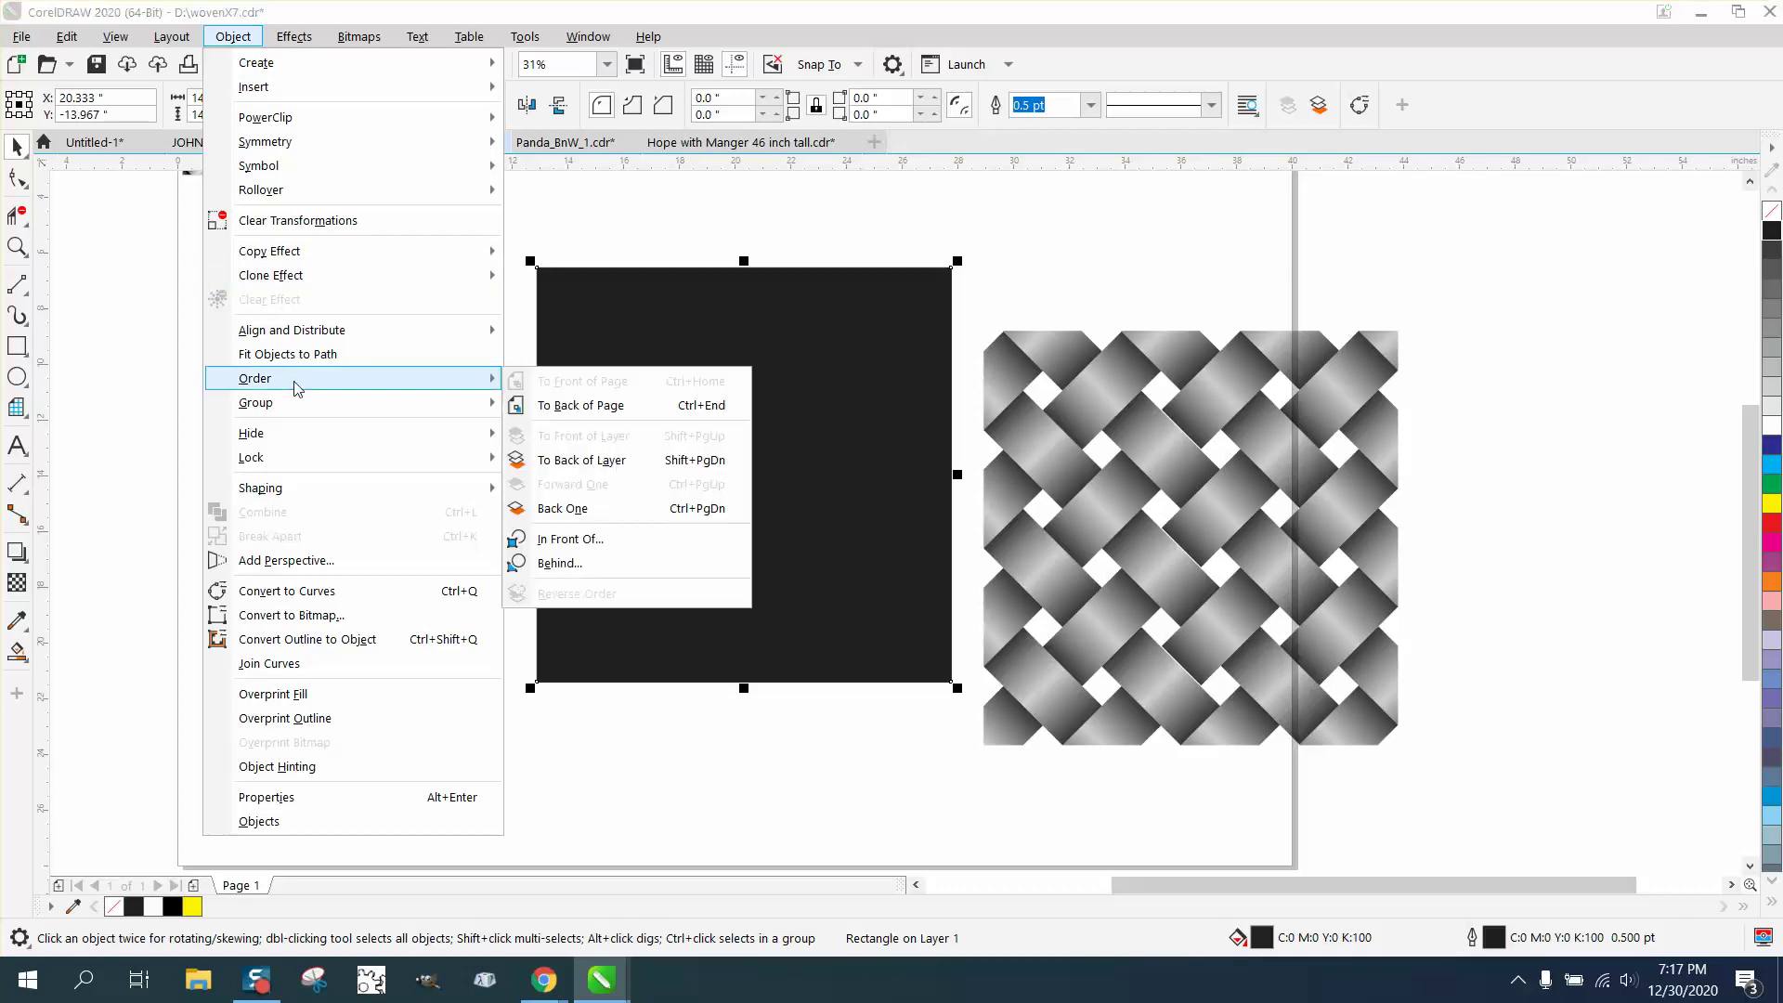
left_click(561, 405)
left_click_drag(1092, 507, 925, 499)
left_click_drag(1050, 509, 1266, 486)
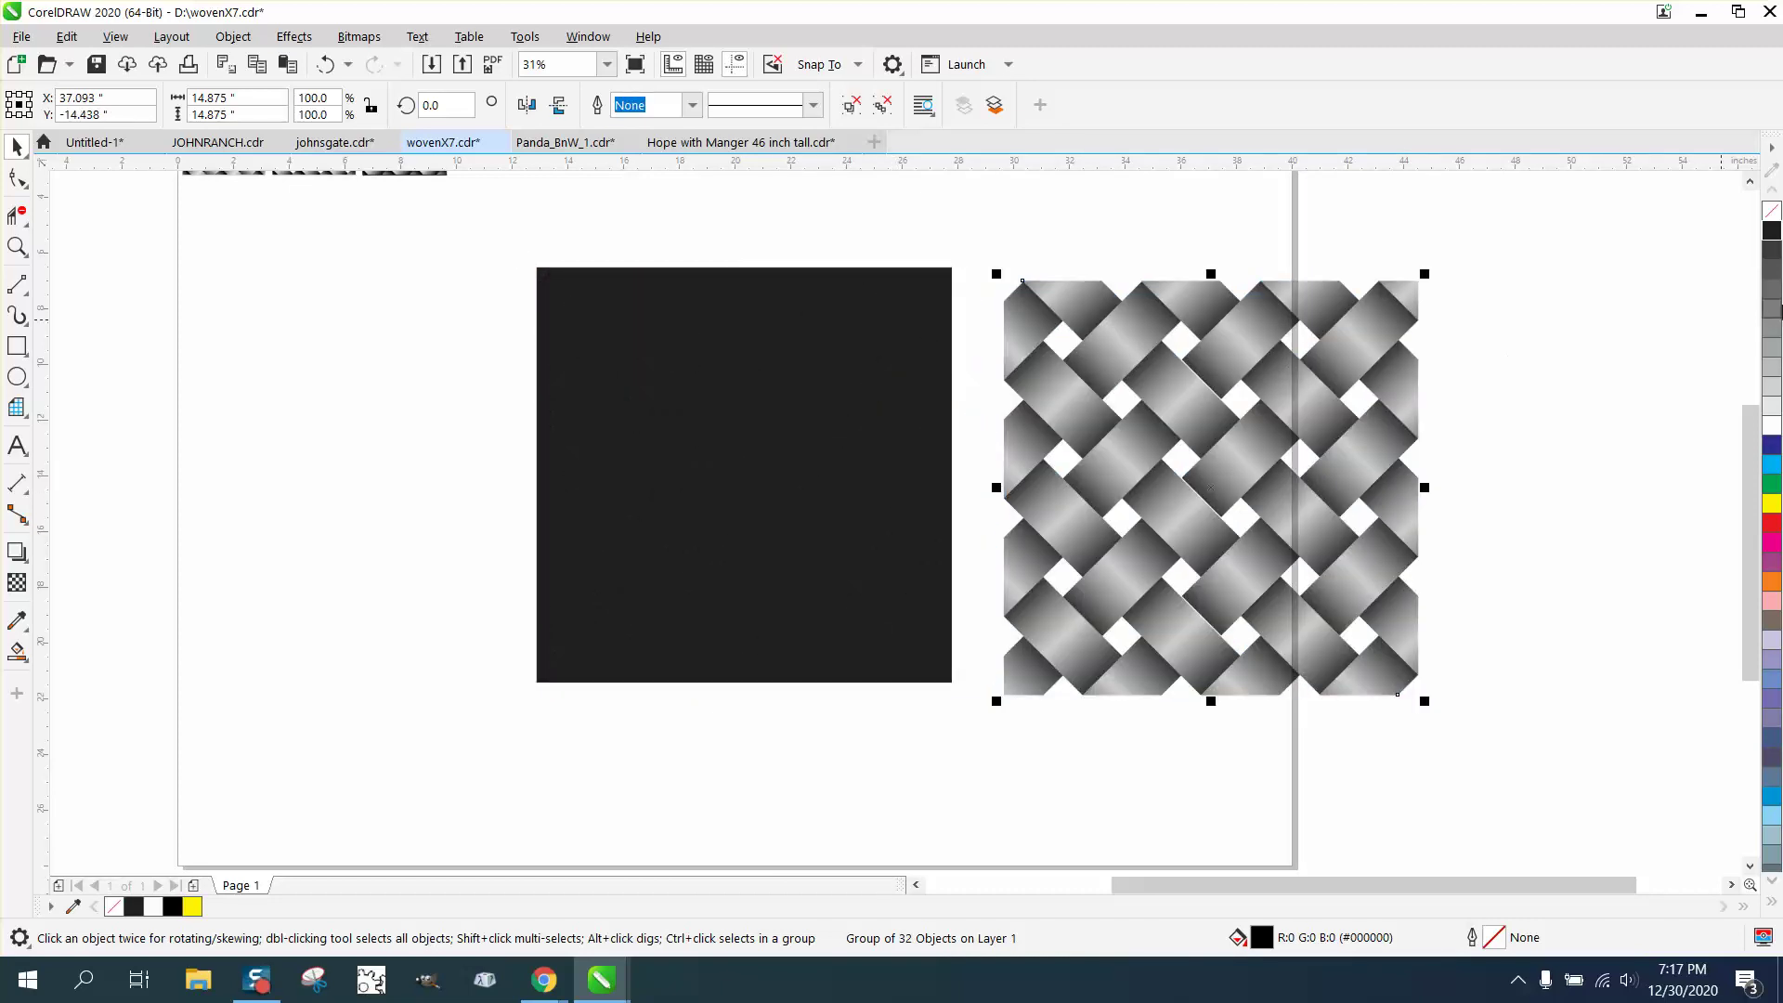
Step: Undo the accidental fill removal and step back through earlier changes, including the square's black fill
left_click(1772, 218)
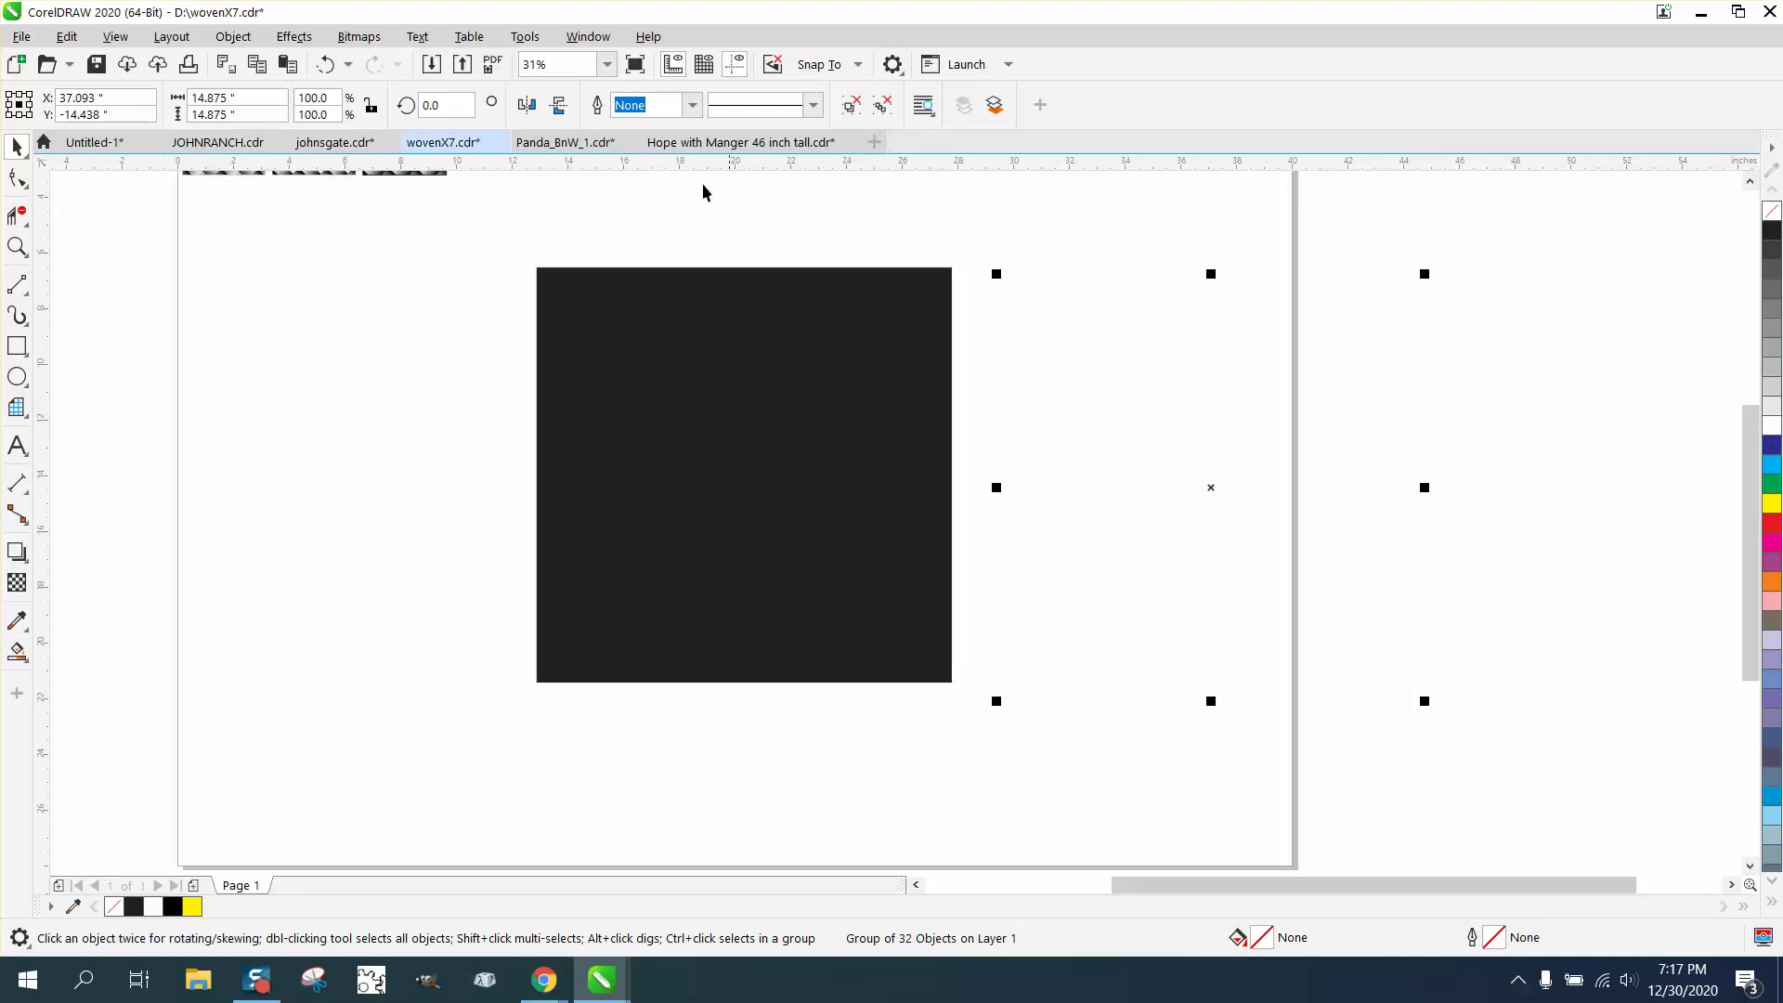
left_click(325, 65)
left_click(325, 67)
left_click(325, 67)
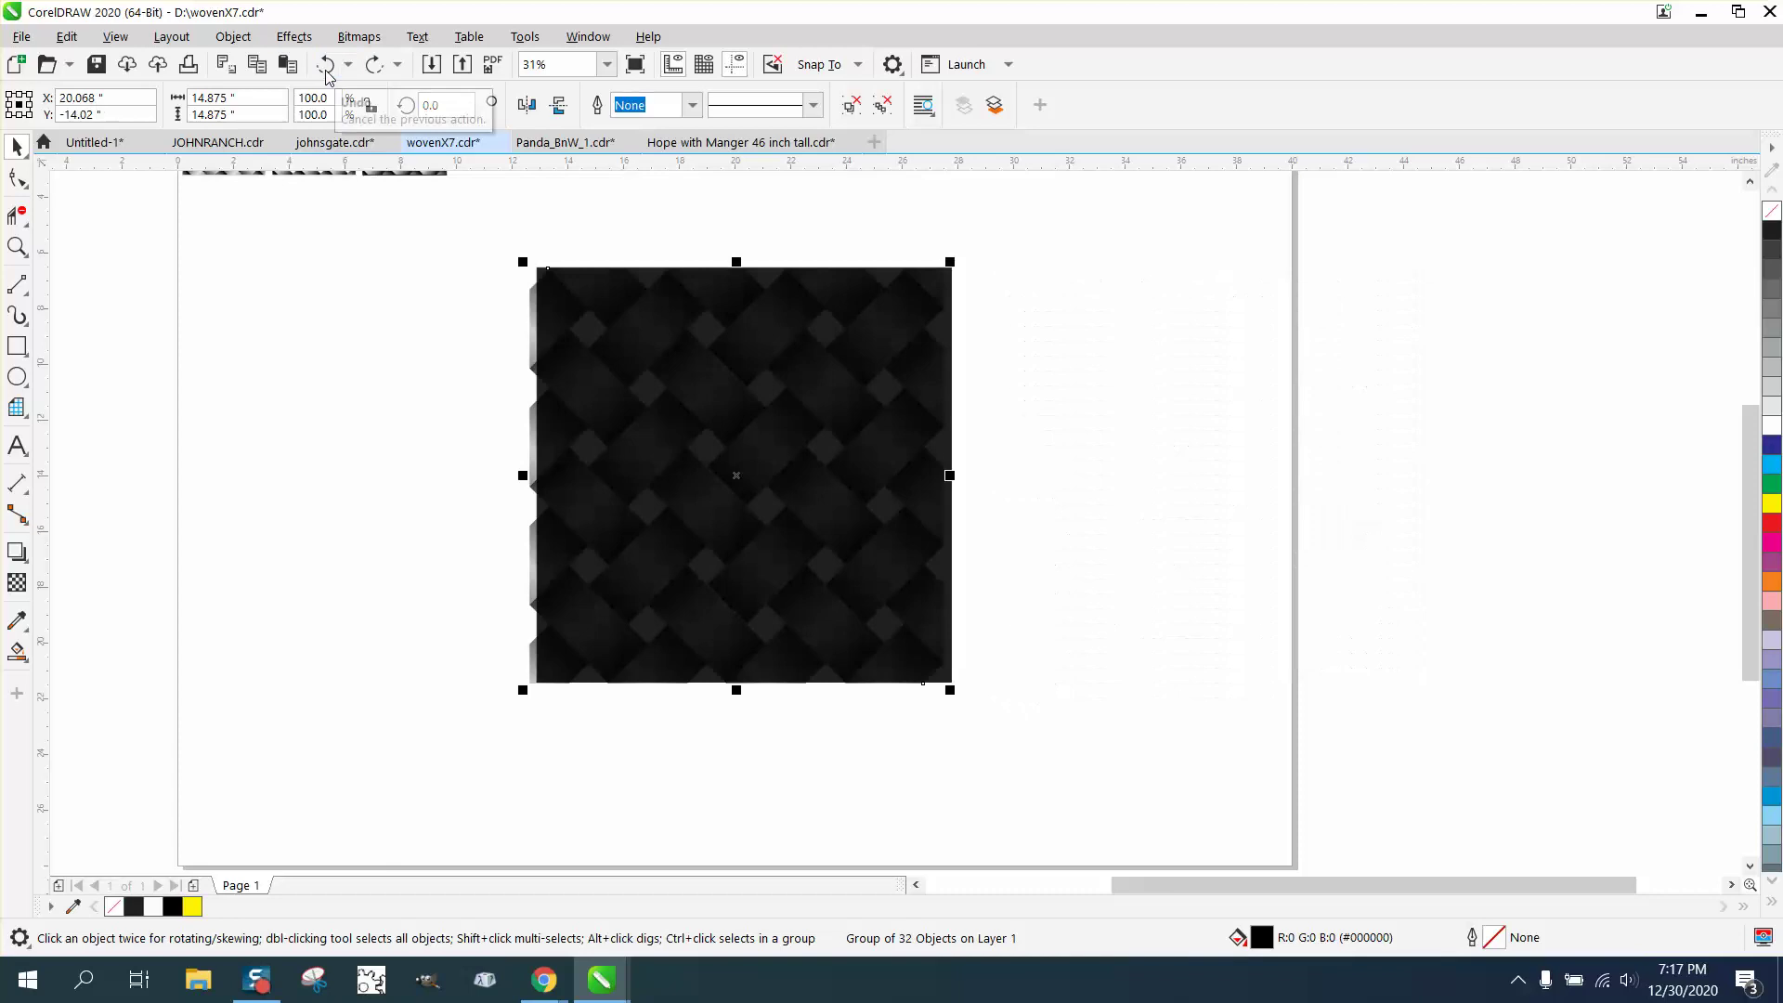
left_click(325, 66)
left_click(325, 66)
left_click(325, 67)
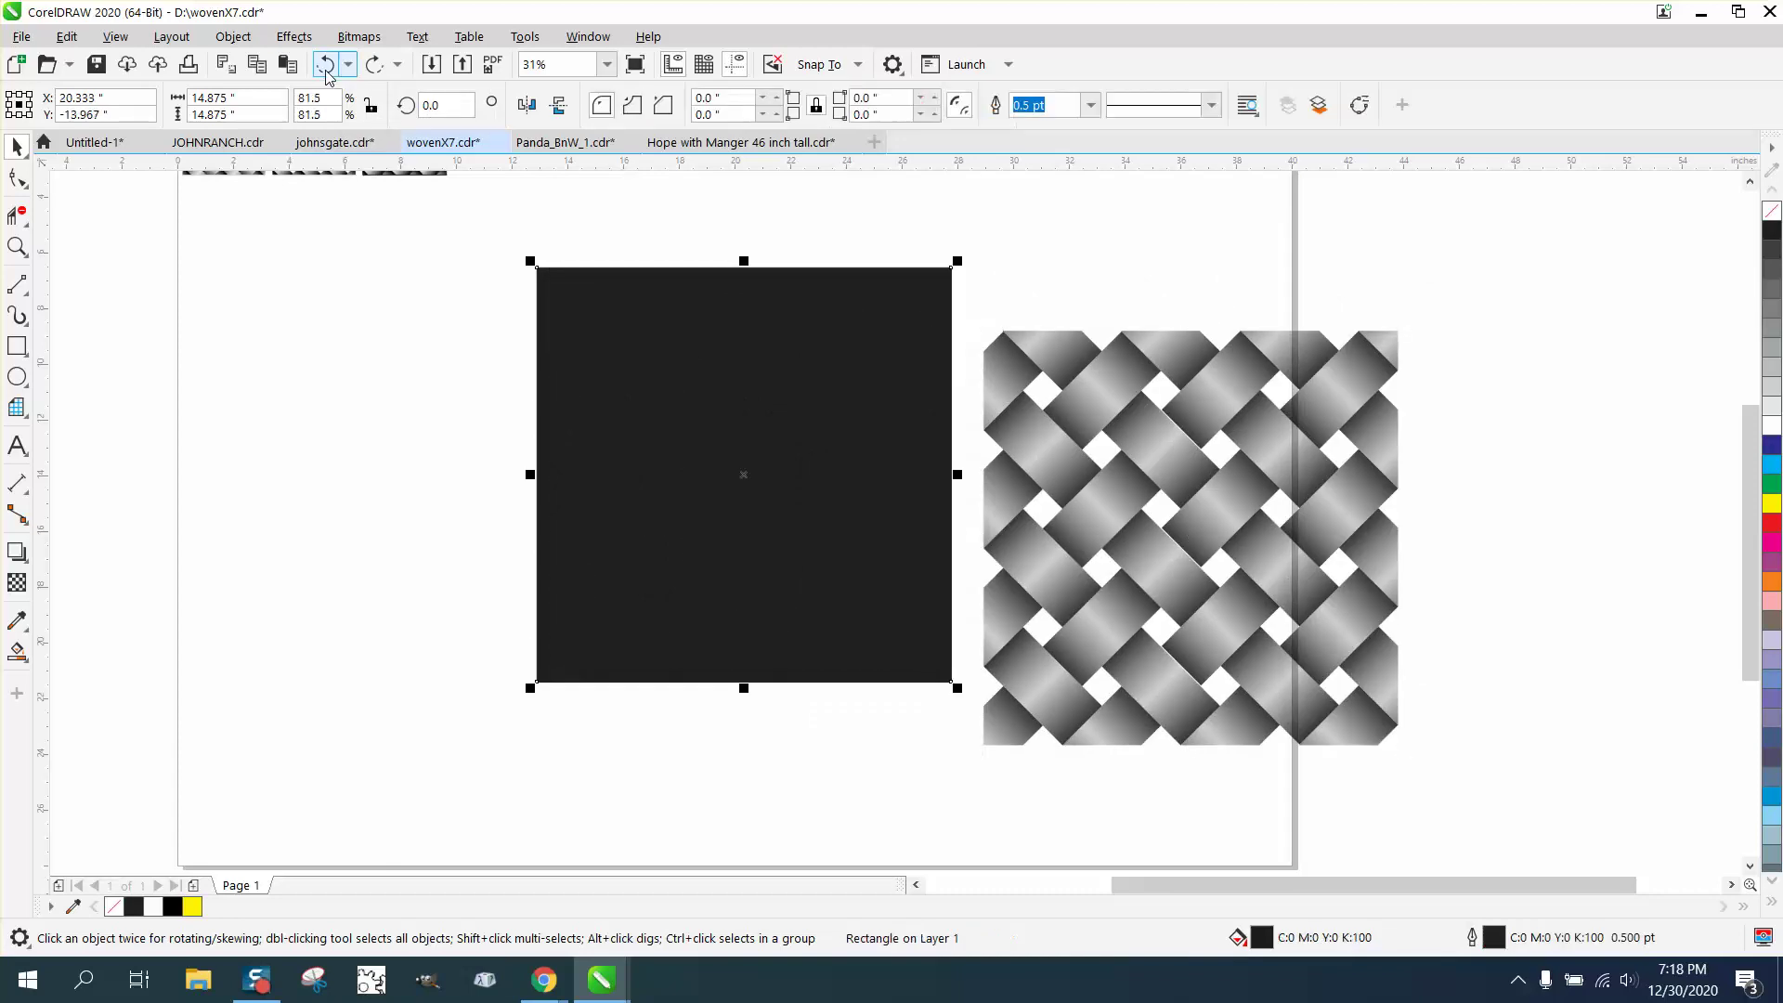
left_click(325, 66)
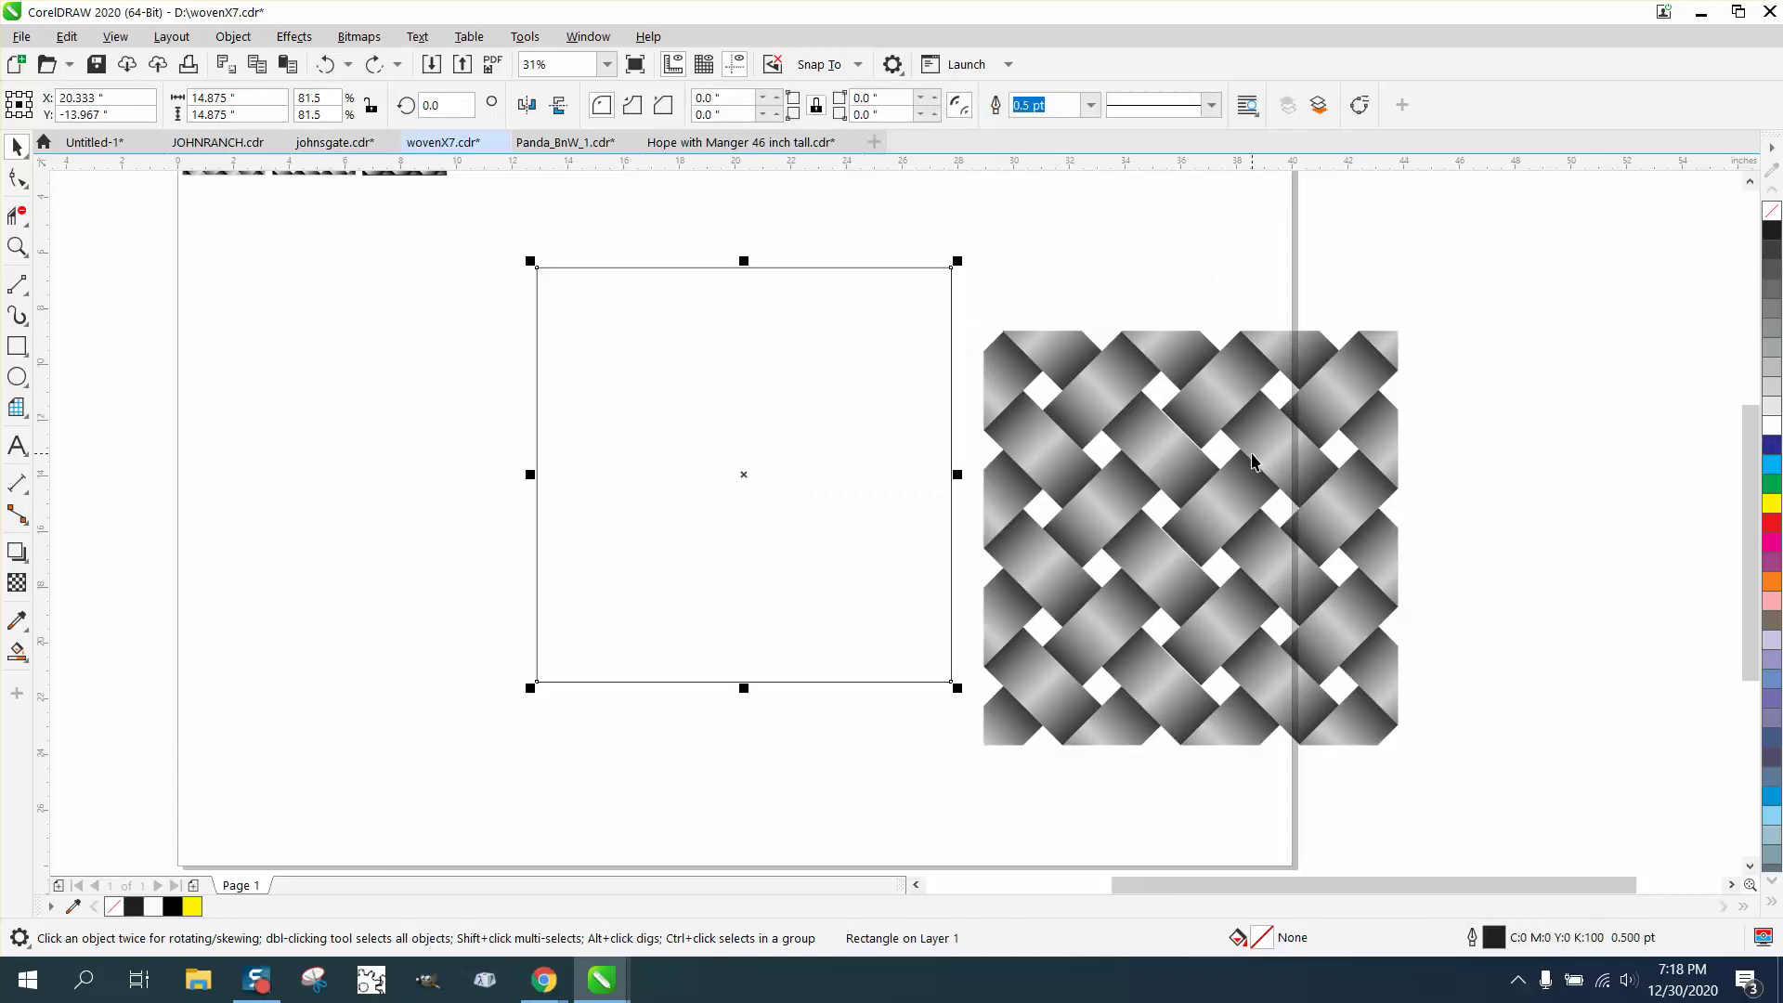
Step: Restore the square's position and centre the weave group over the square
key("ctrl+shift+z")
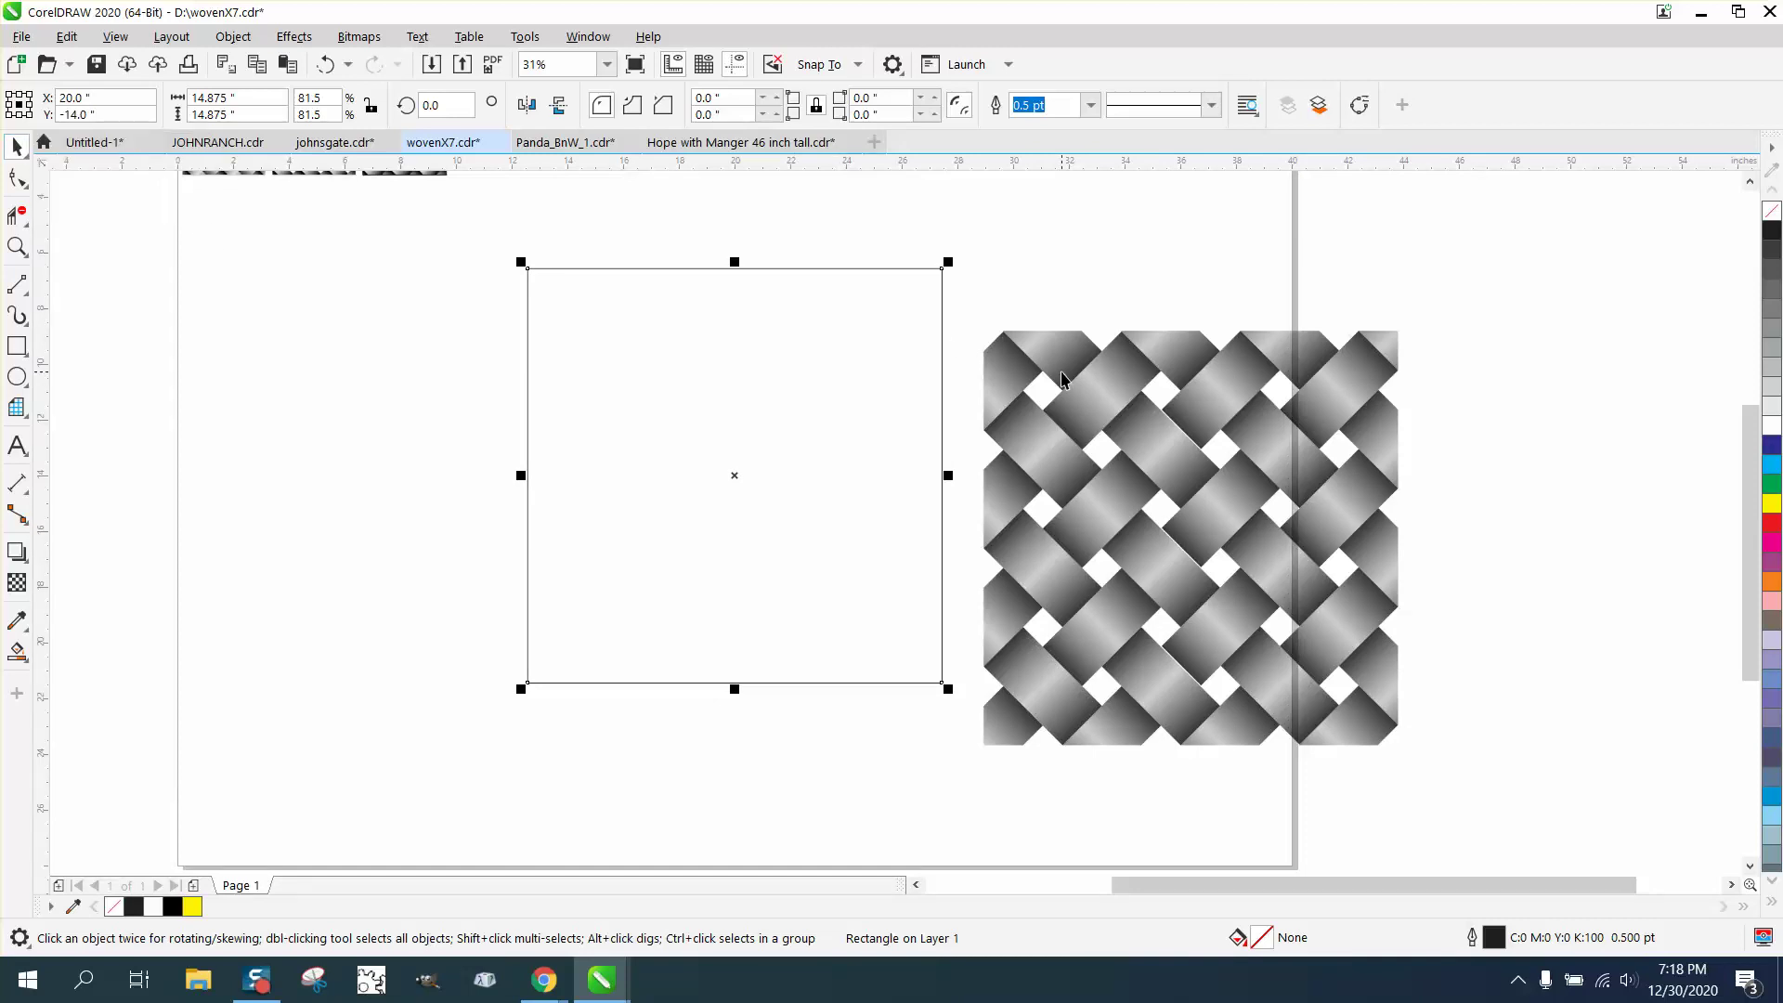
left_click(1310, 433)
key("ctrl+z")
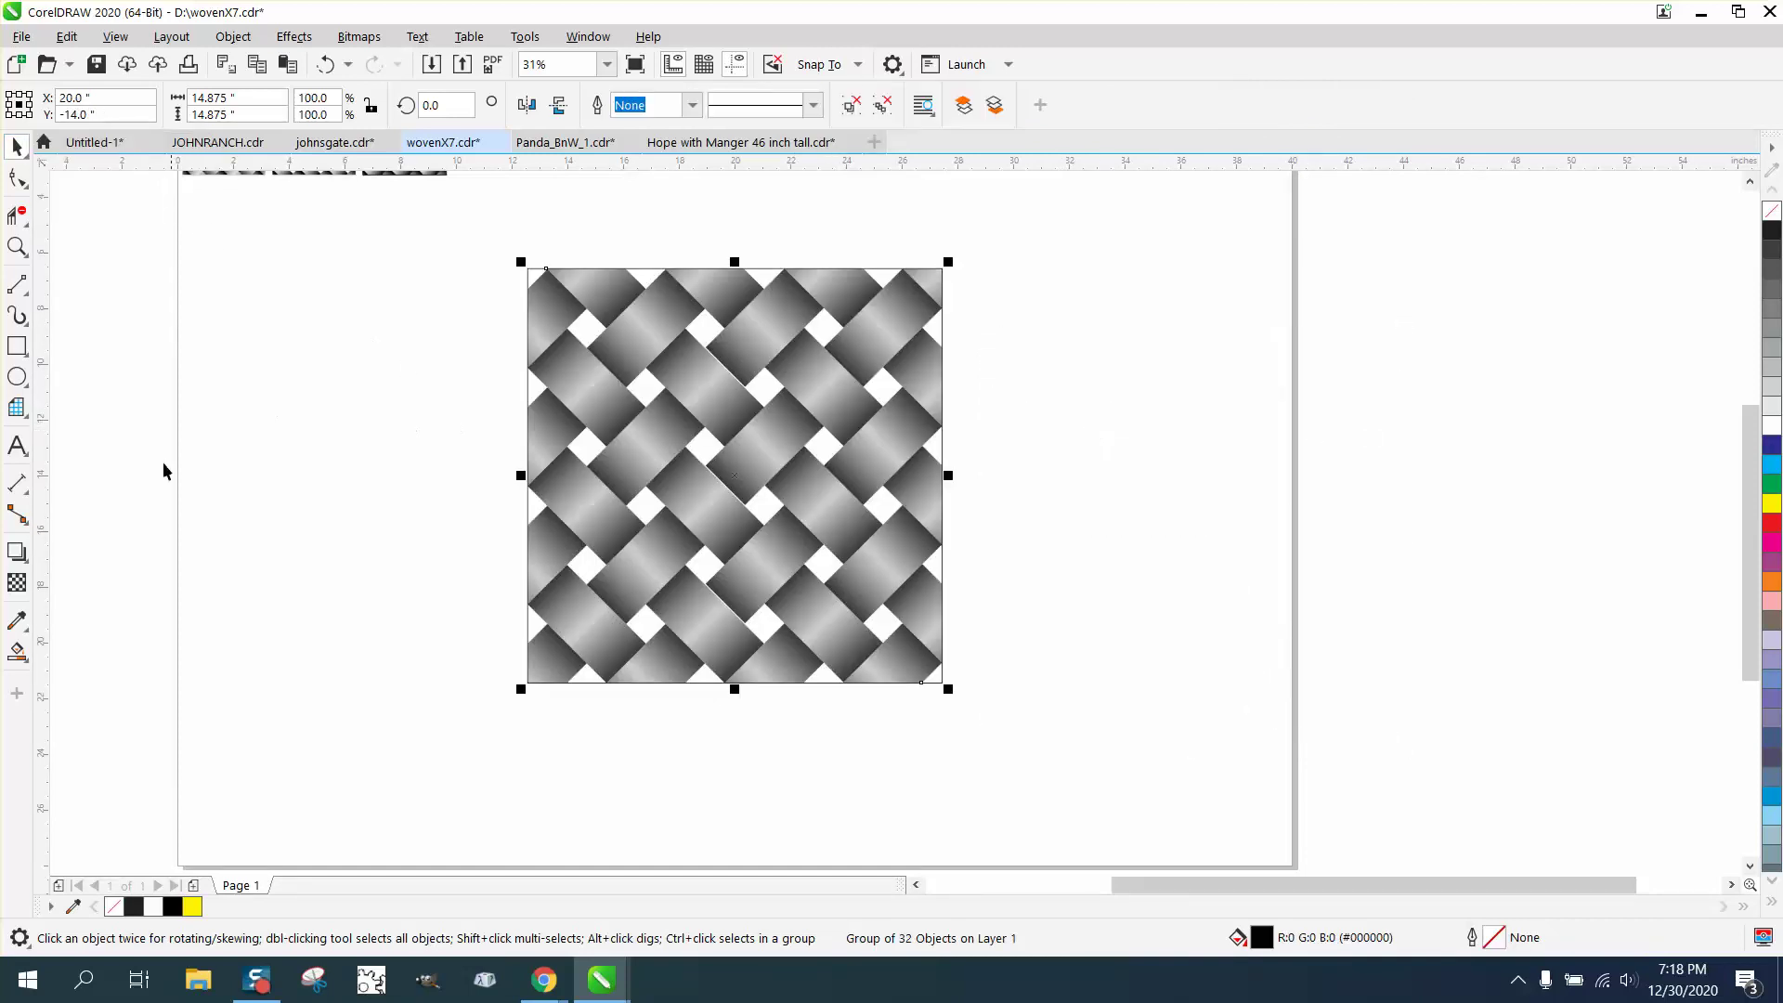
Step: With Smart Fill, fill the white diamonds along the main diagonal and right of centre black
left_click(17, 621)
left_click(17, 652)
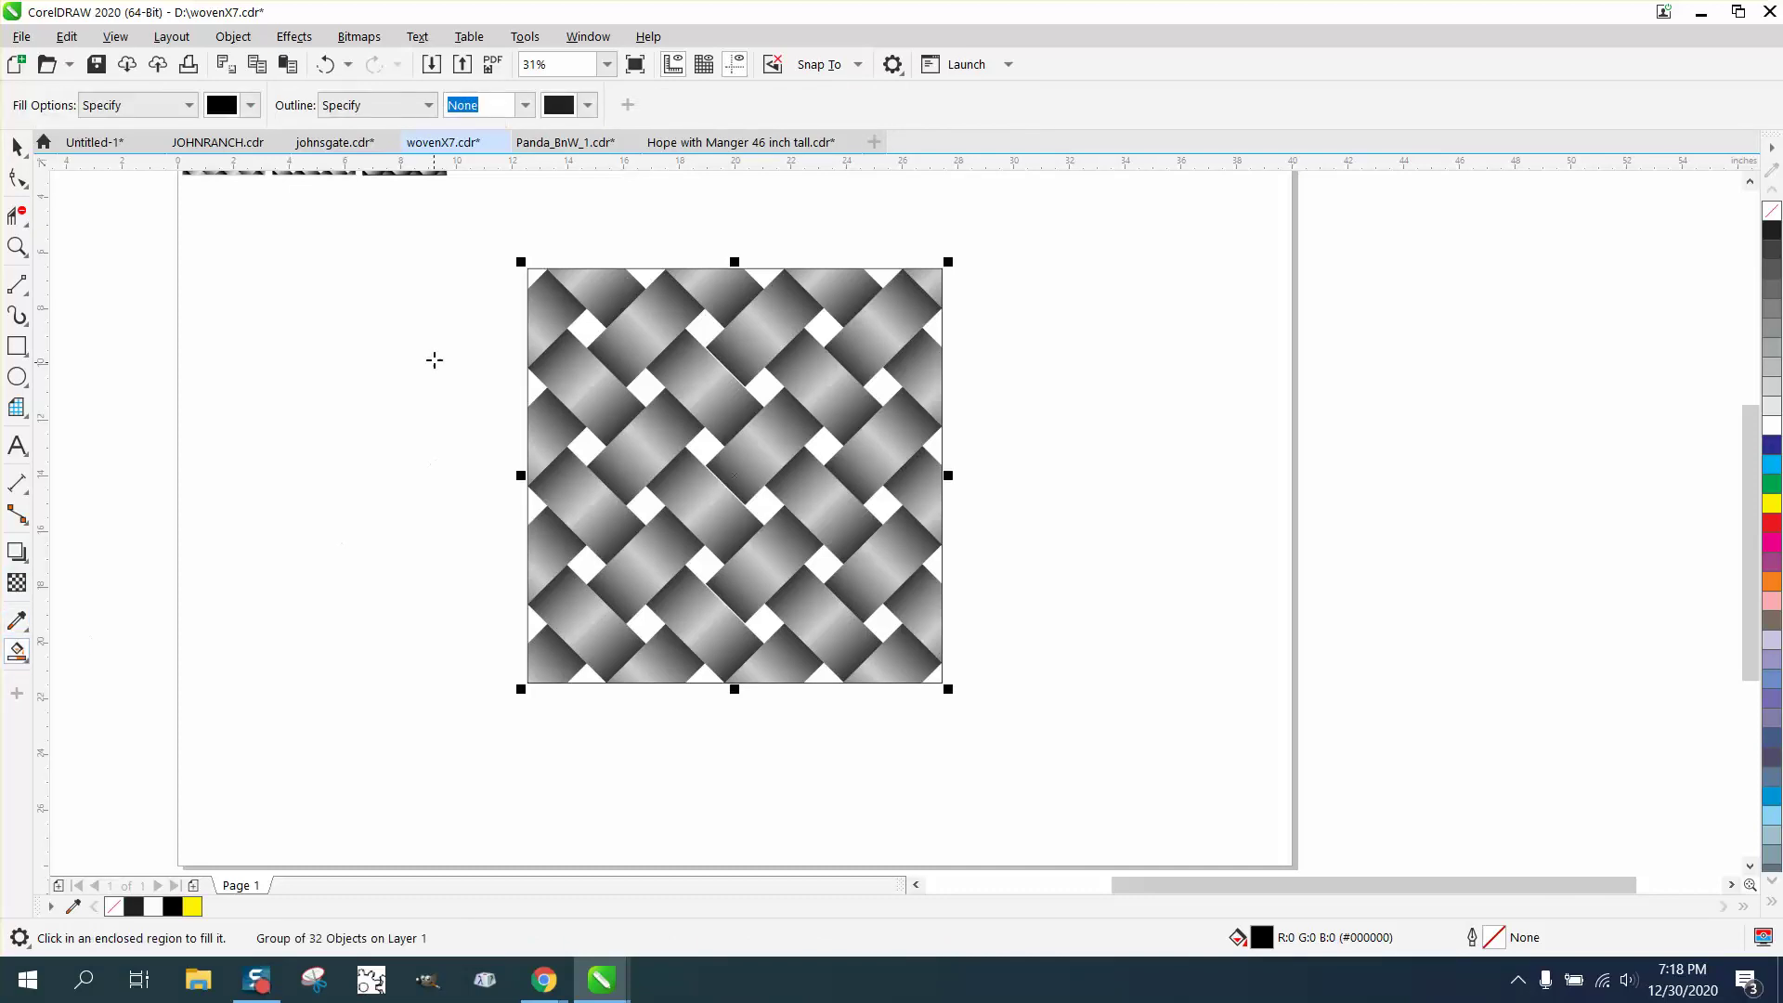
left_click(535, 275)
left_click(590, 326)
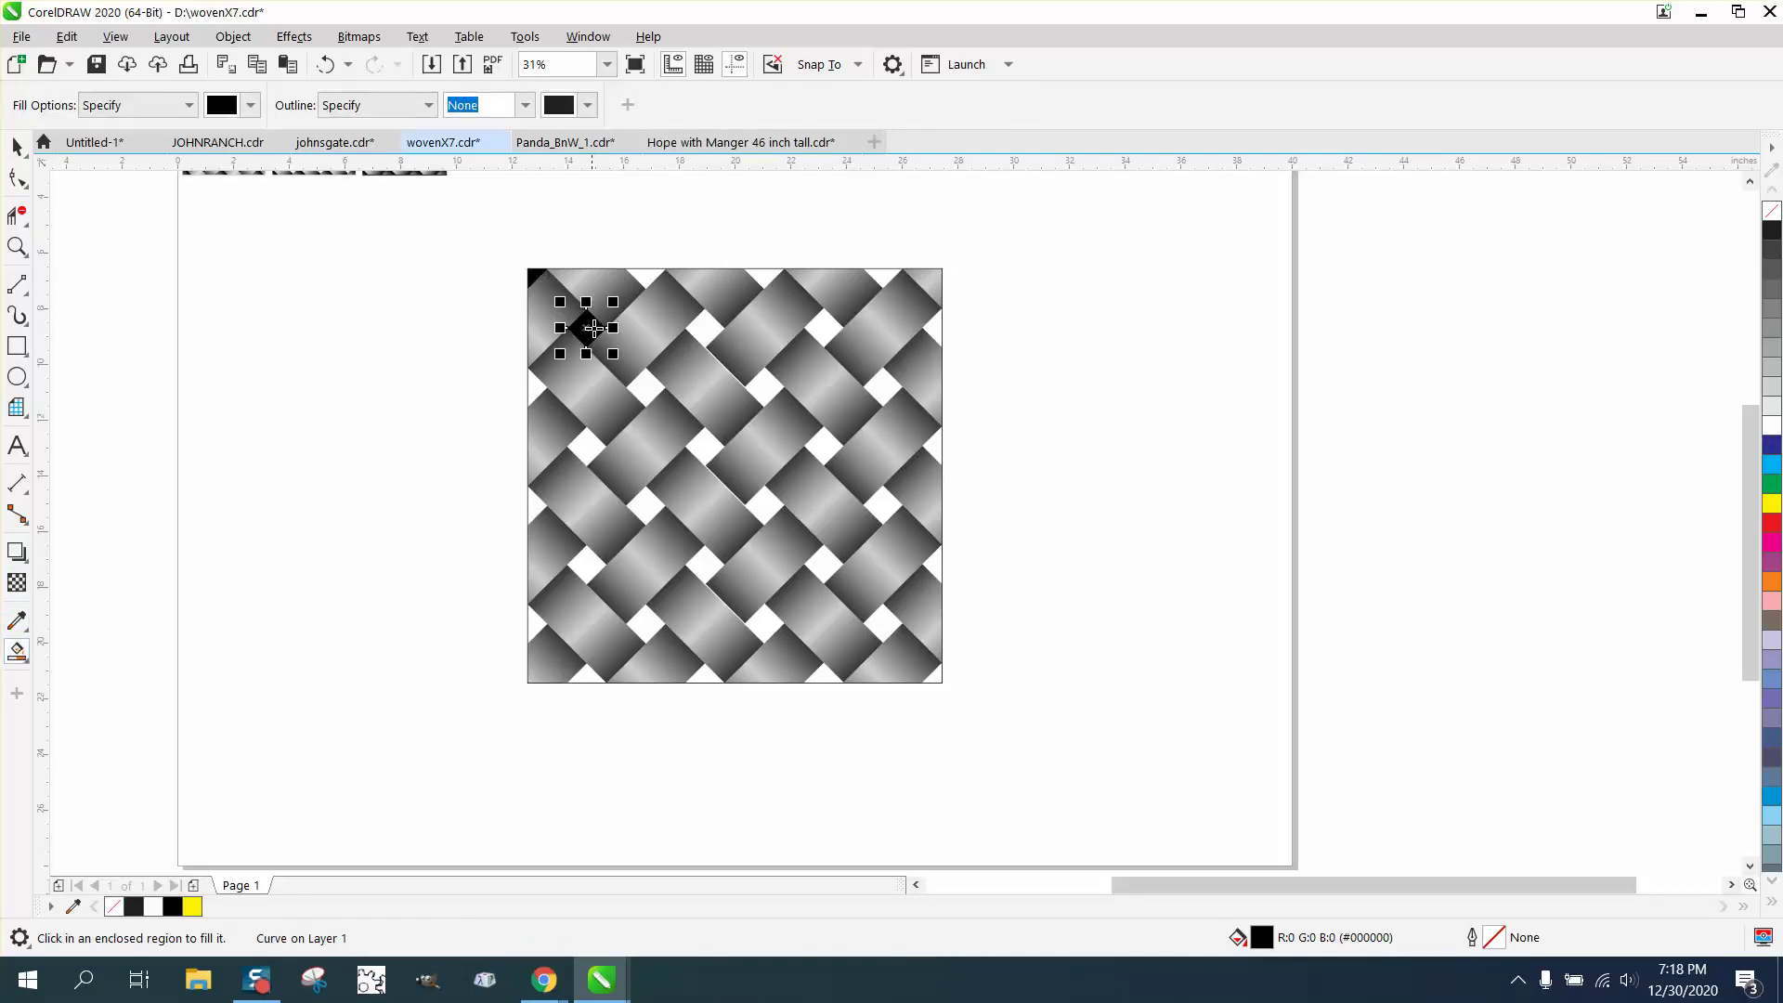
left_click(648, 384)
left_click(712, 446)
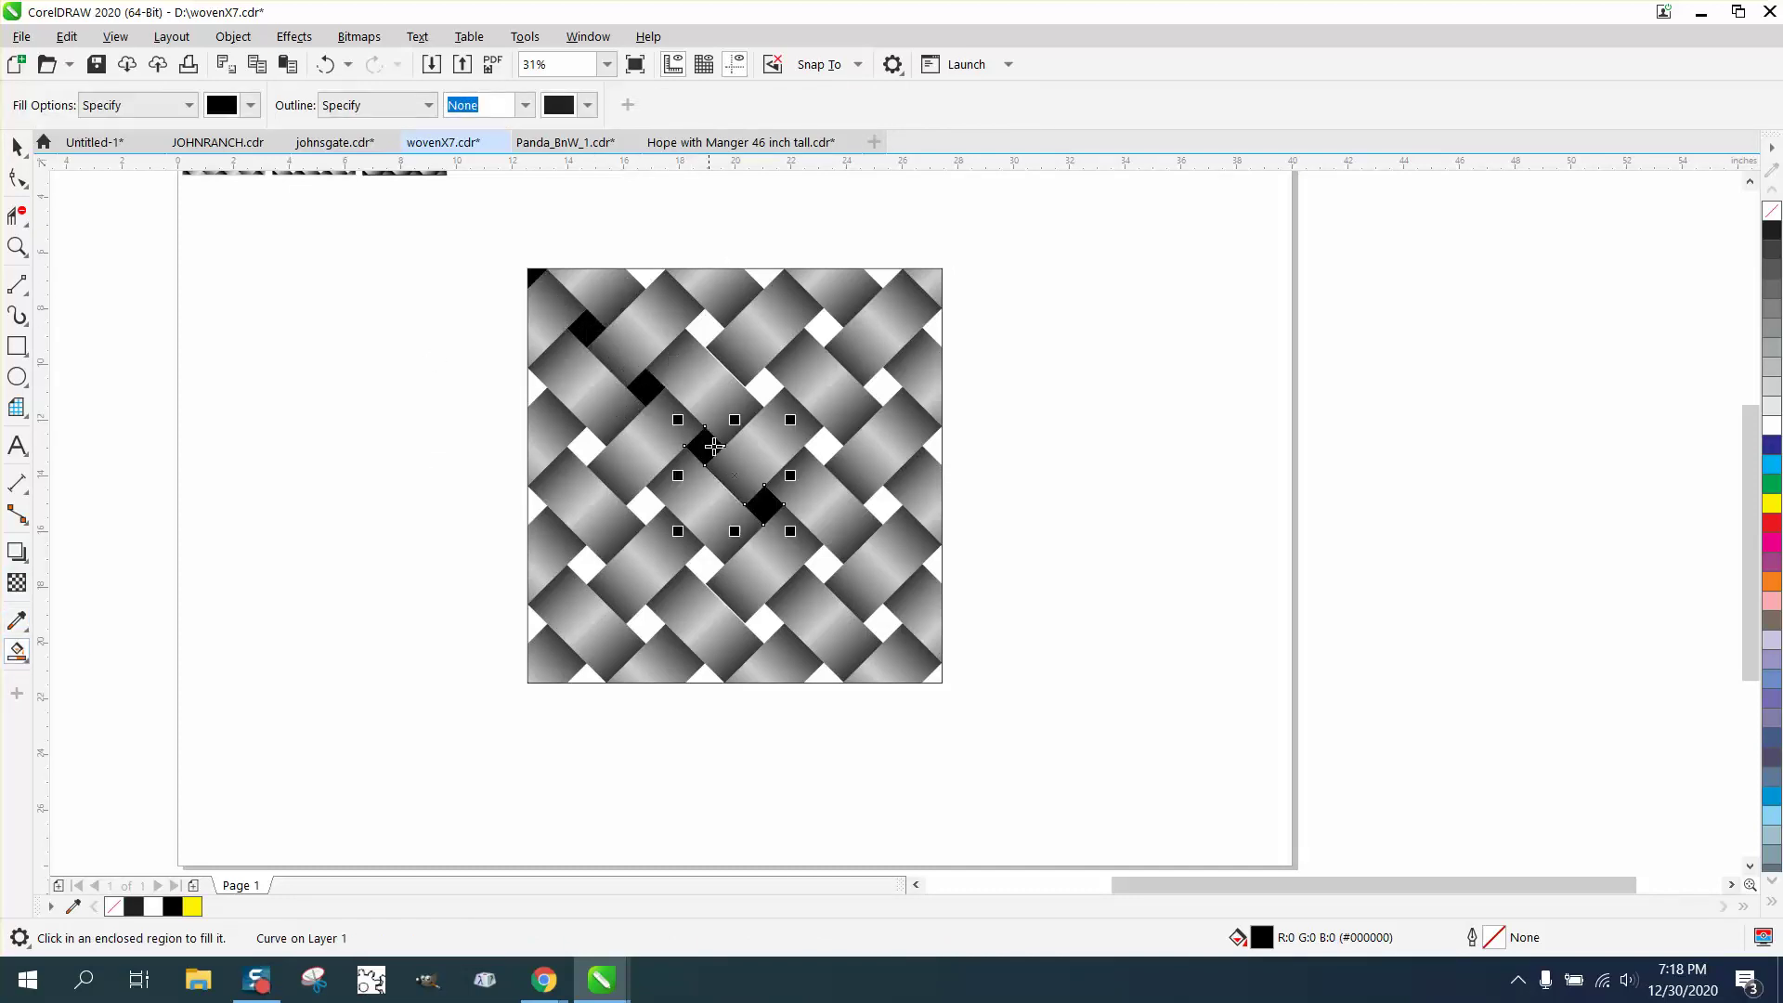
left_click(821, 562)
left_click(880, 620)
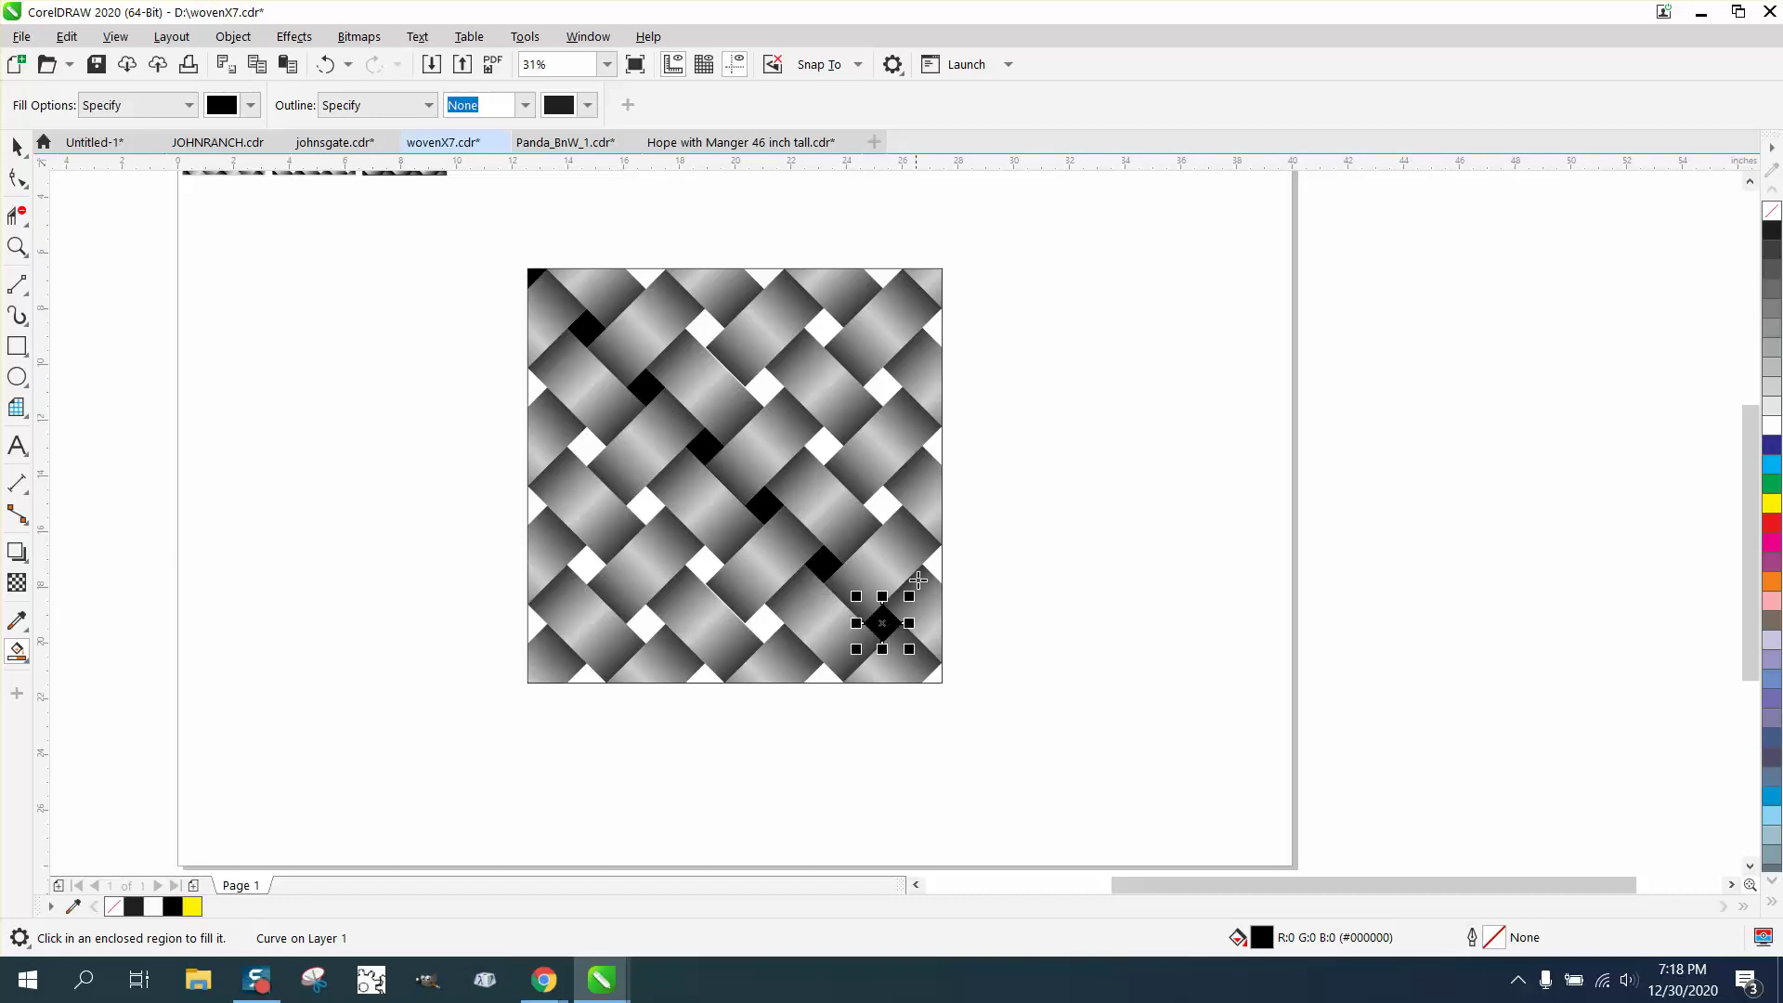
left_click(933, 564)
left_click(885, 502)
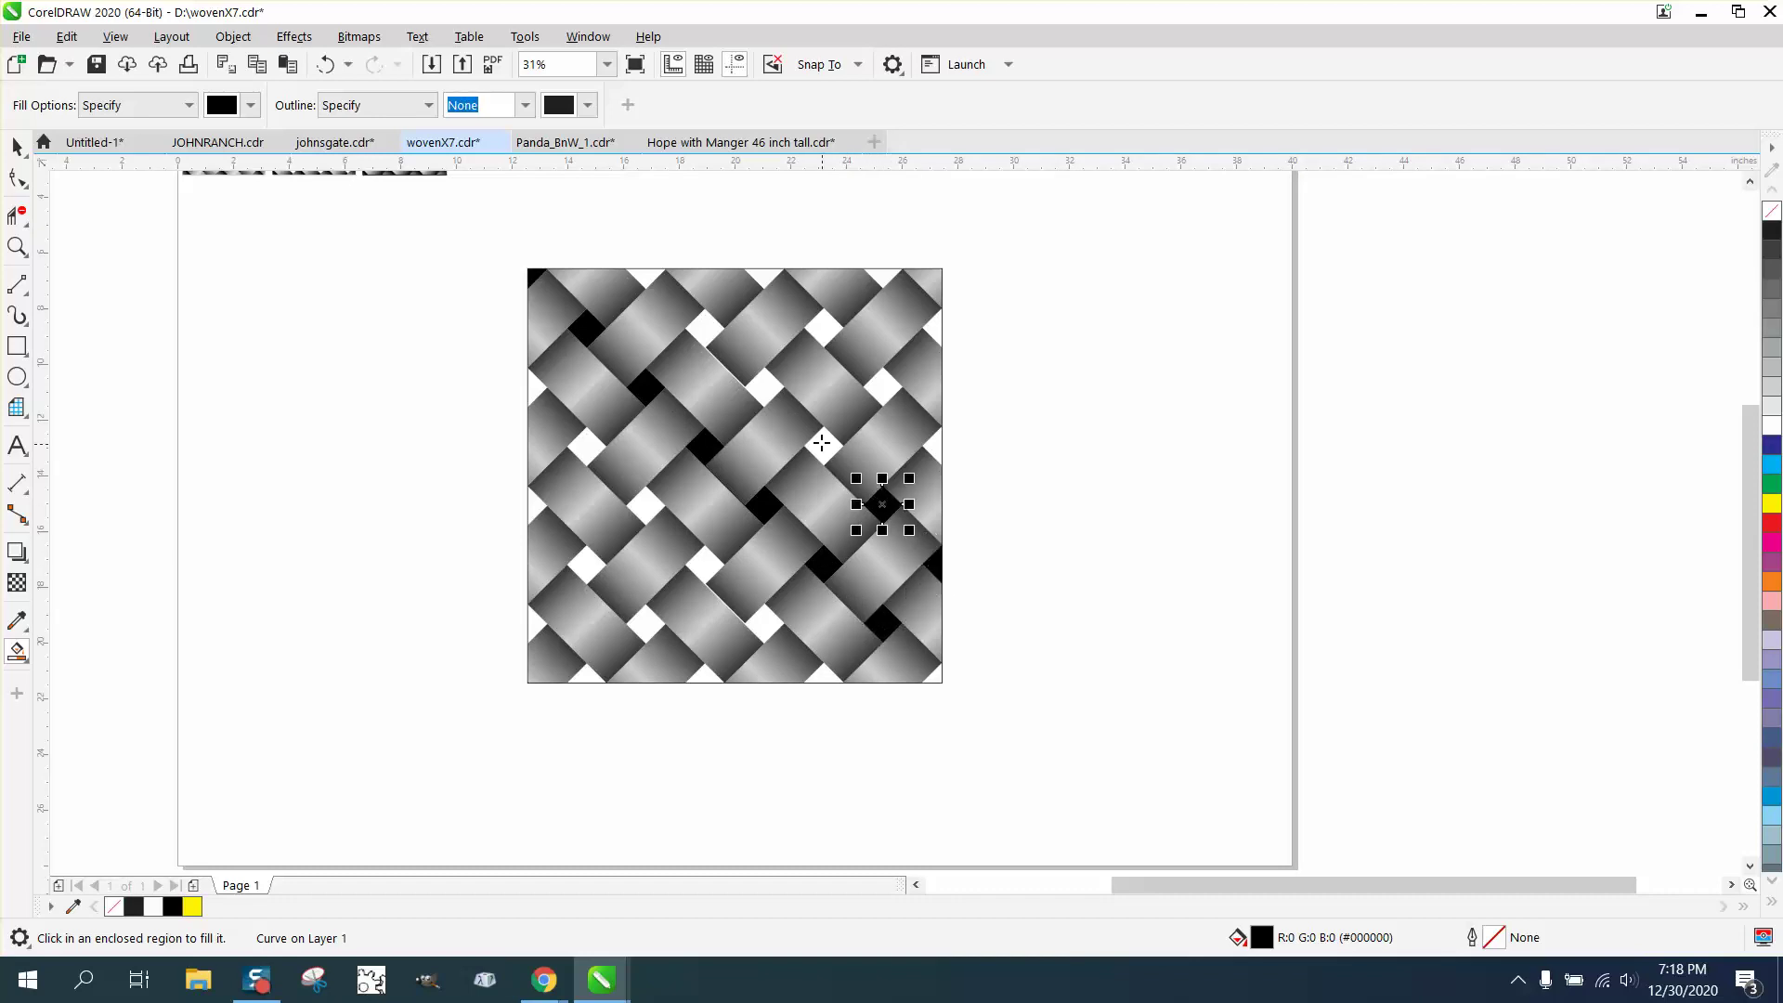
left_click(823, 442)
left_click(771, 385)
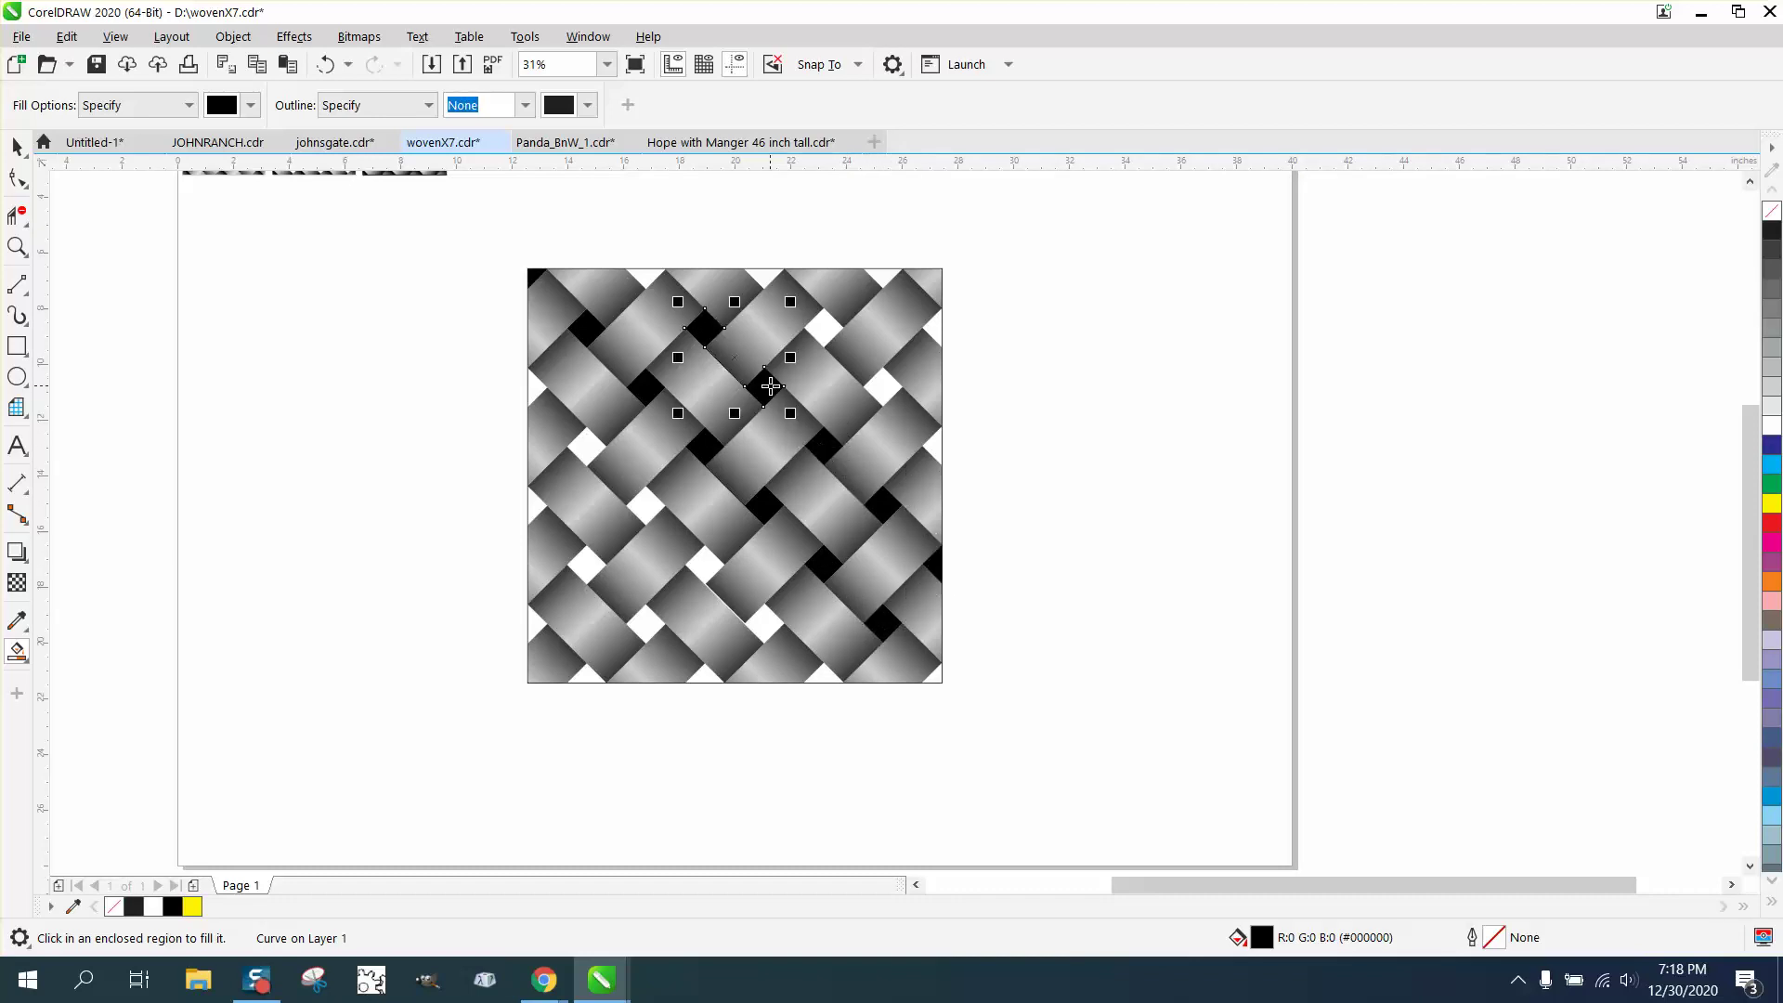
Step: Fill the top-edge, right-edge, bottom-right and lower-centre gaps black
left_click(652, 275)
left_click(763, 275)
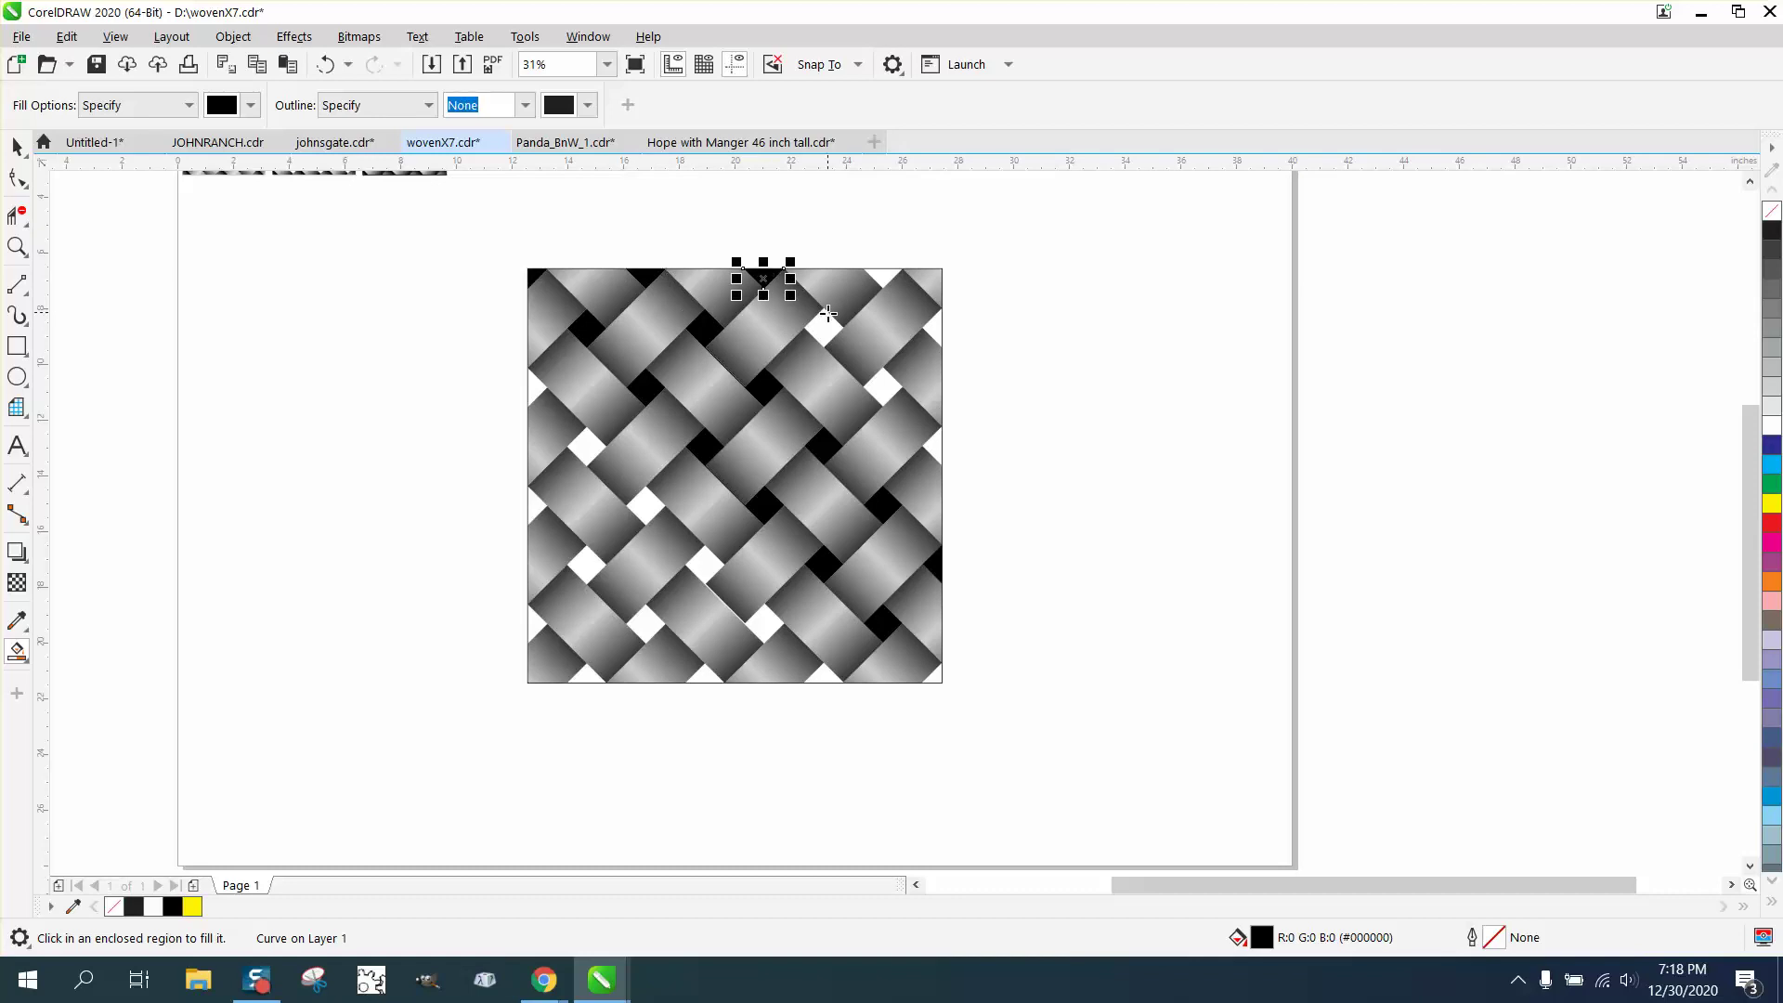
left_click(825, 320)
left_click(879, 278)
left_click(930, 322)
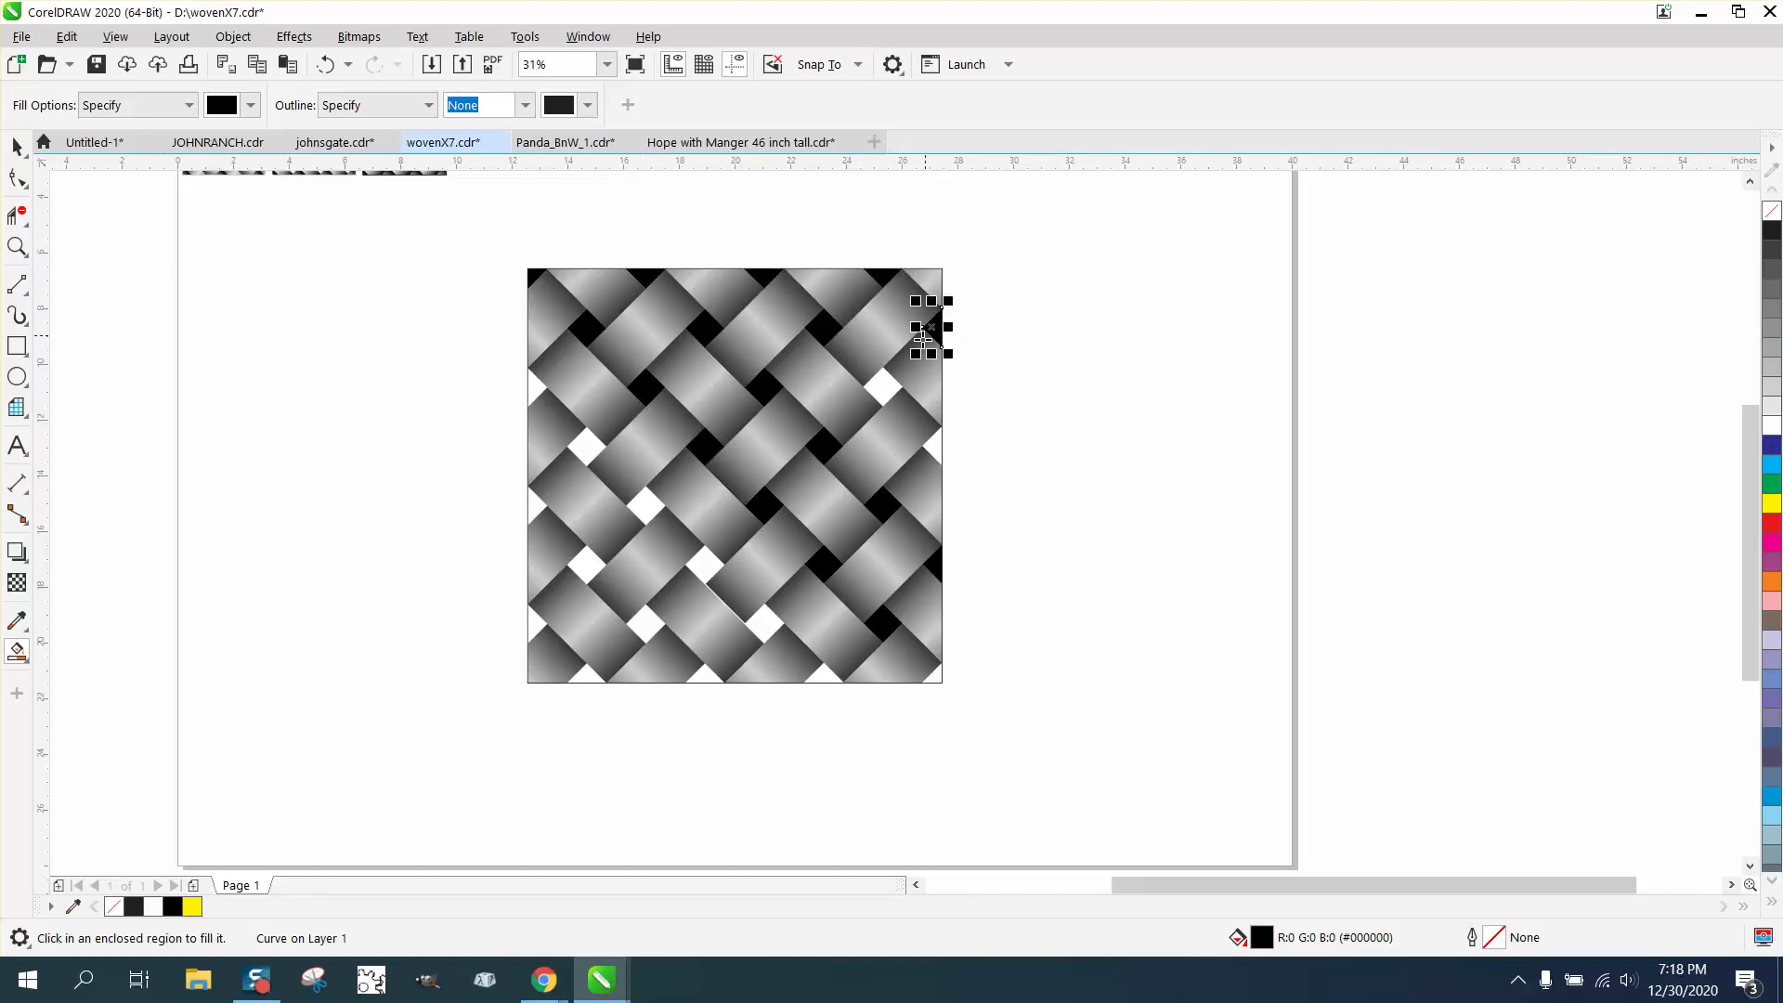
left_click(889, 382)
left_click(933, 446)
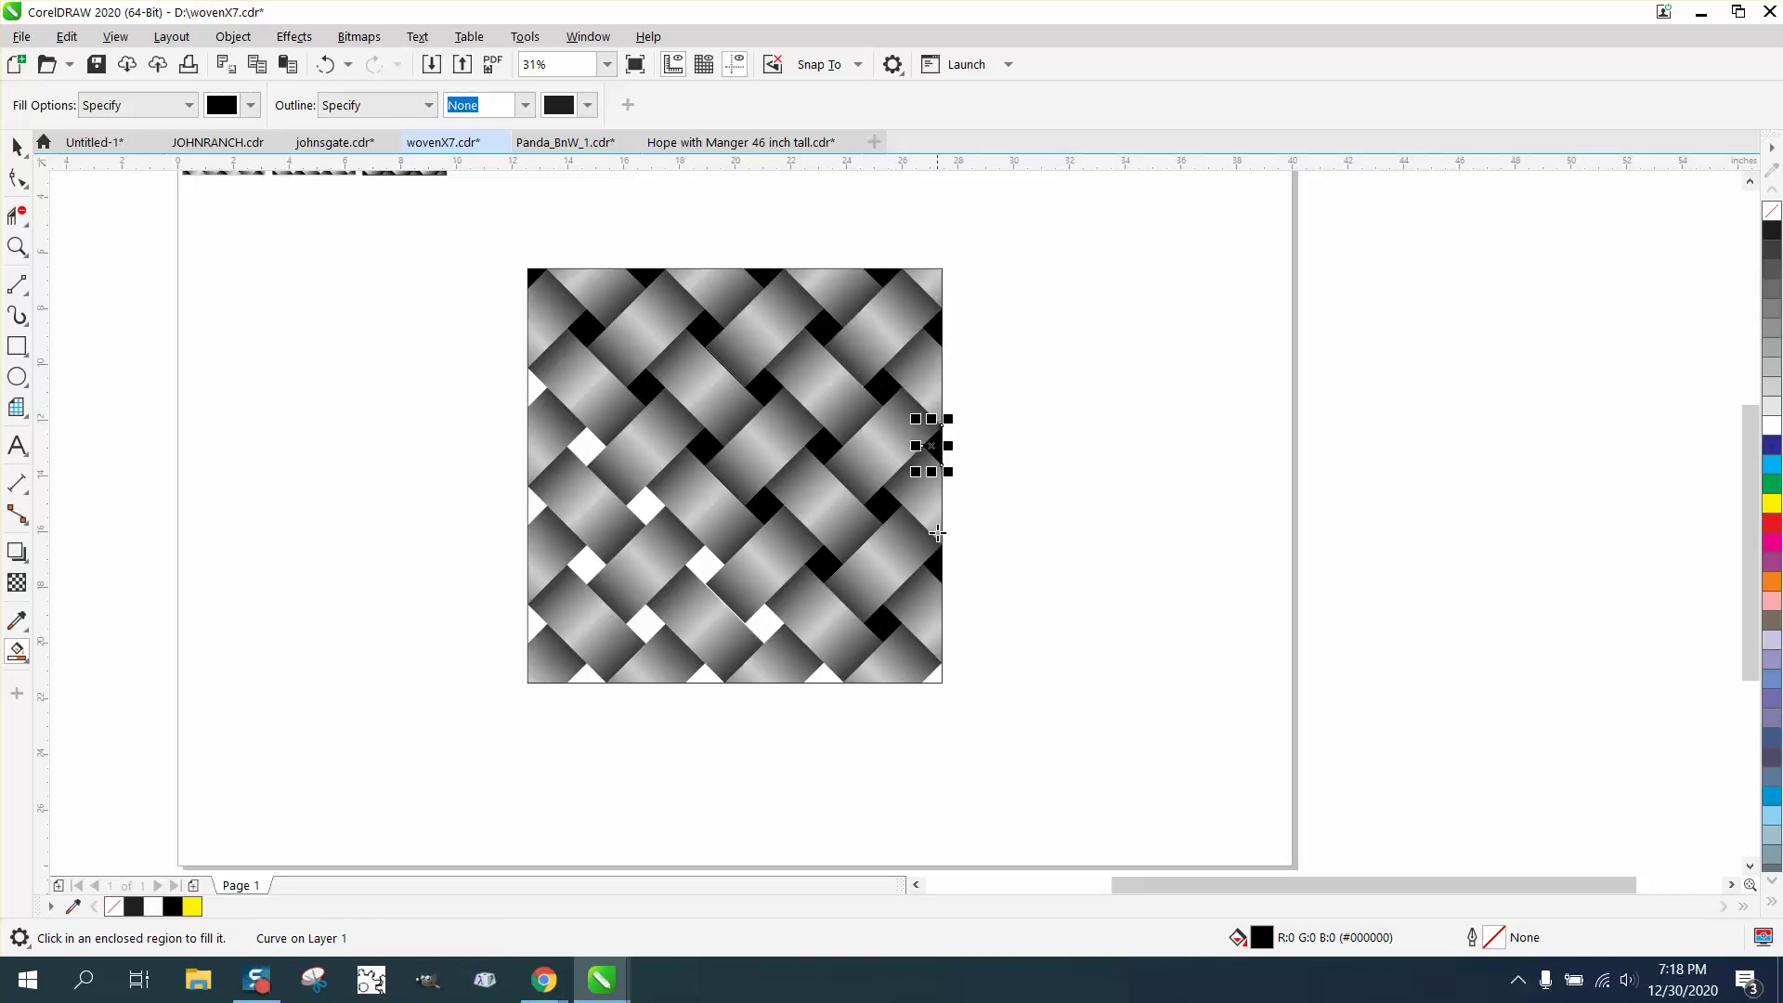
left_click(934, 661)
left_click(822, 674)
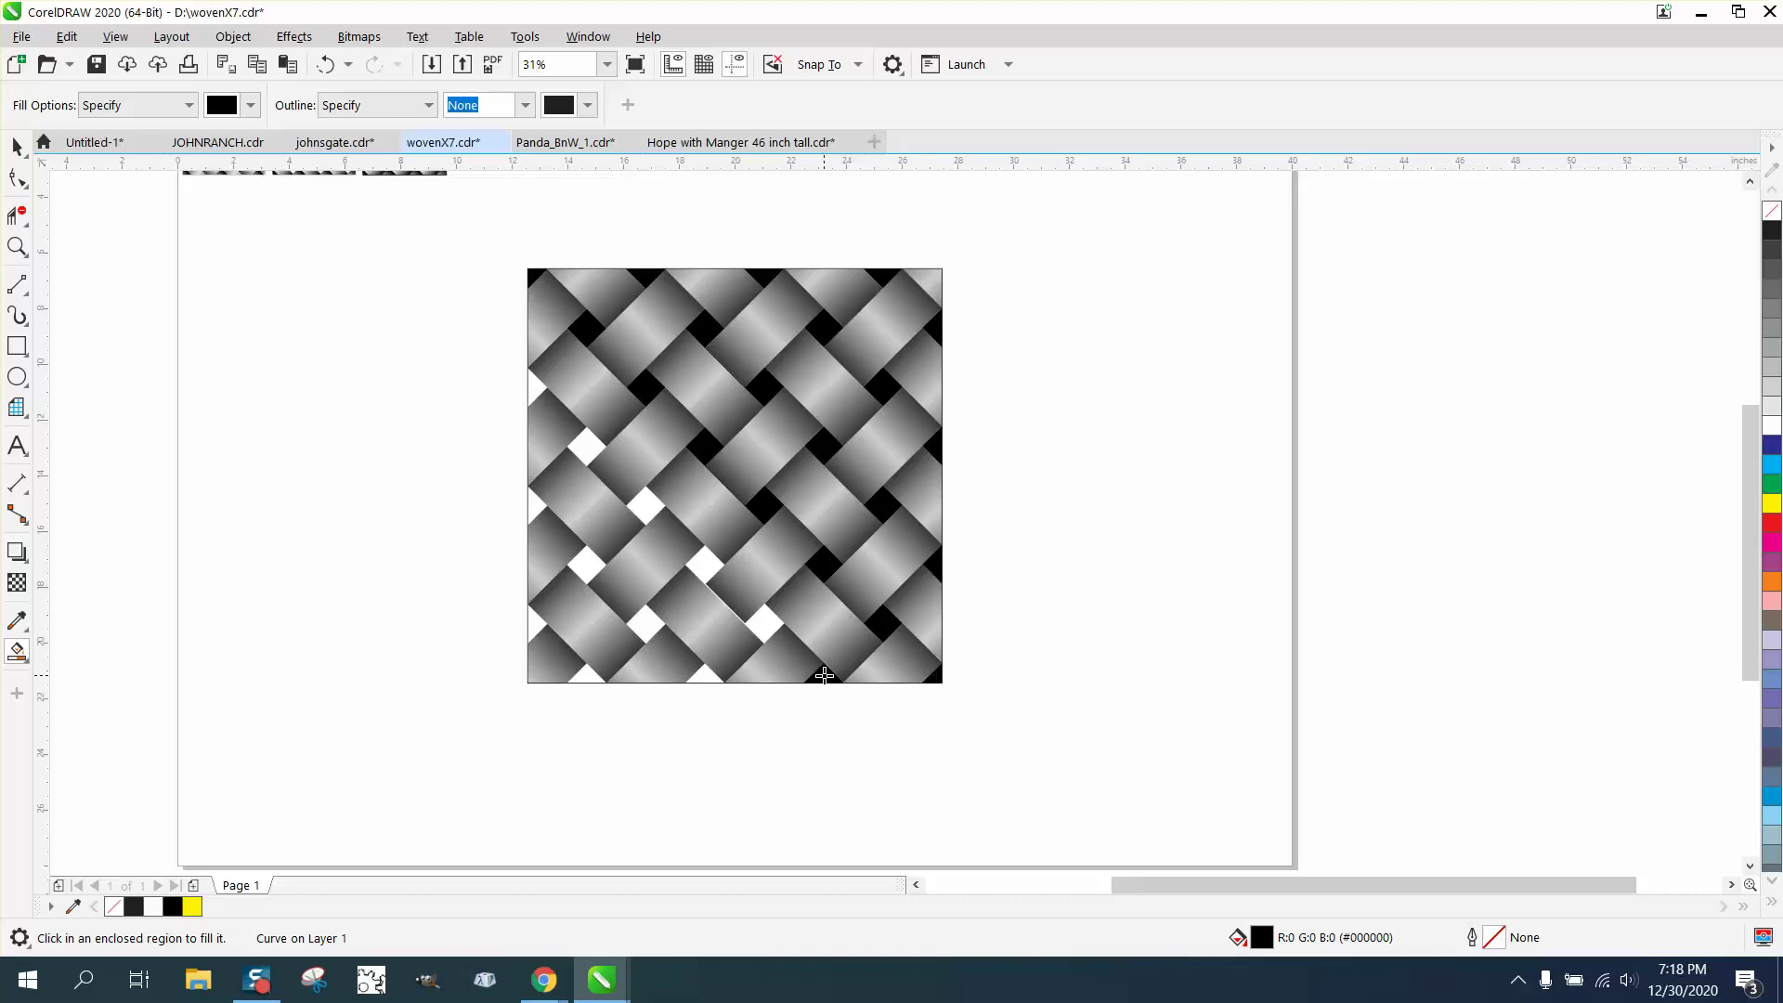
left_click(768, 631)
left_click(656, 507)
left_click(587, 448)
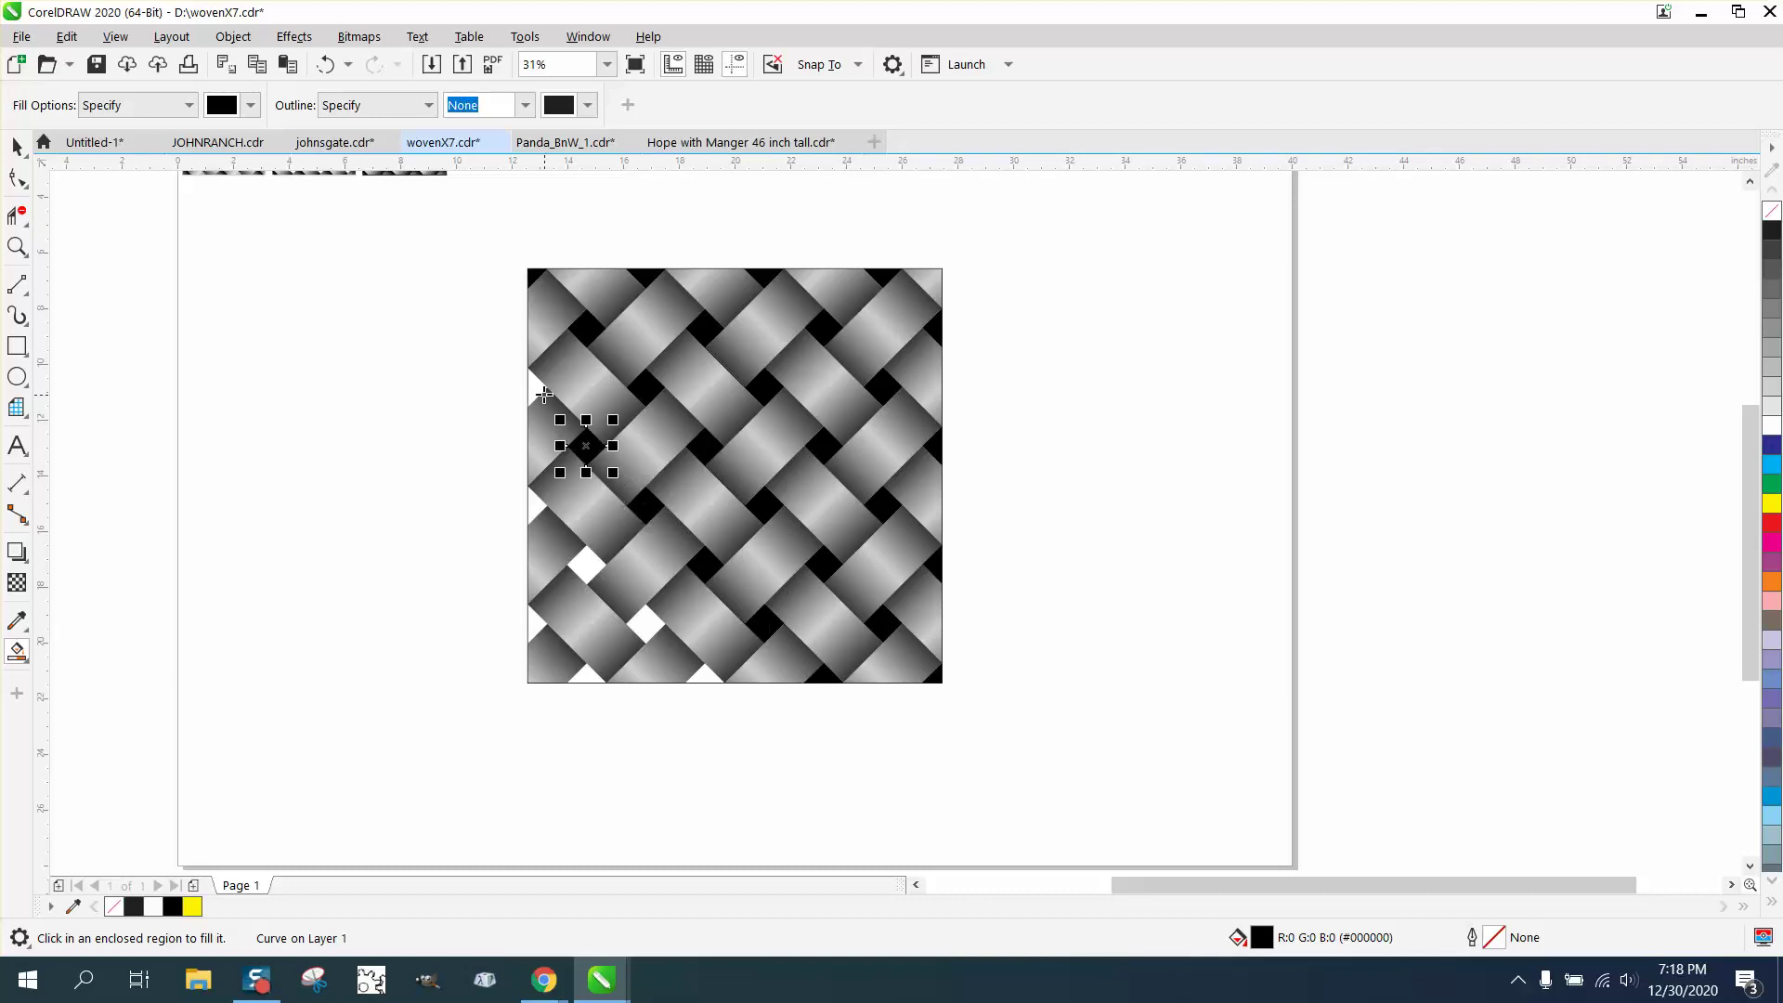
left_click(530, 394)
left_click(528, 511)
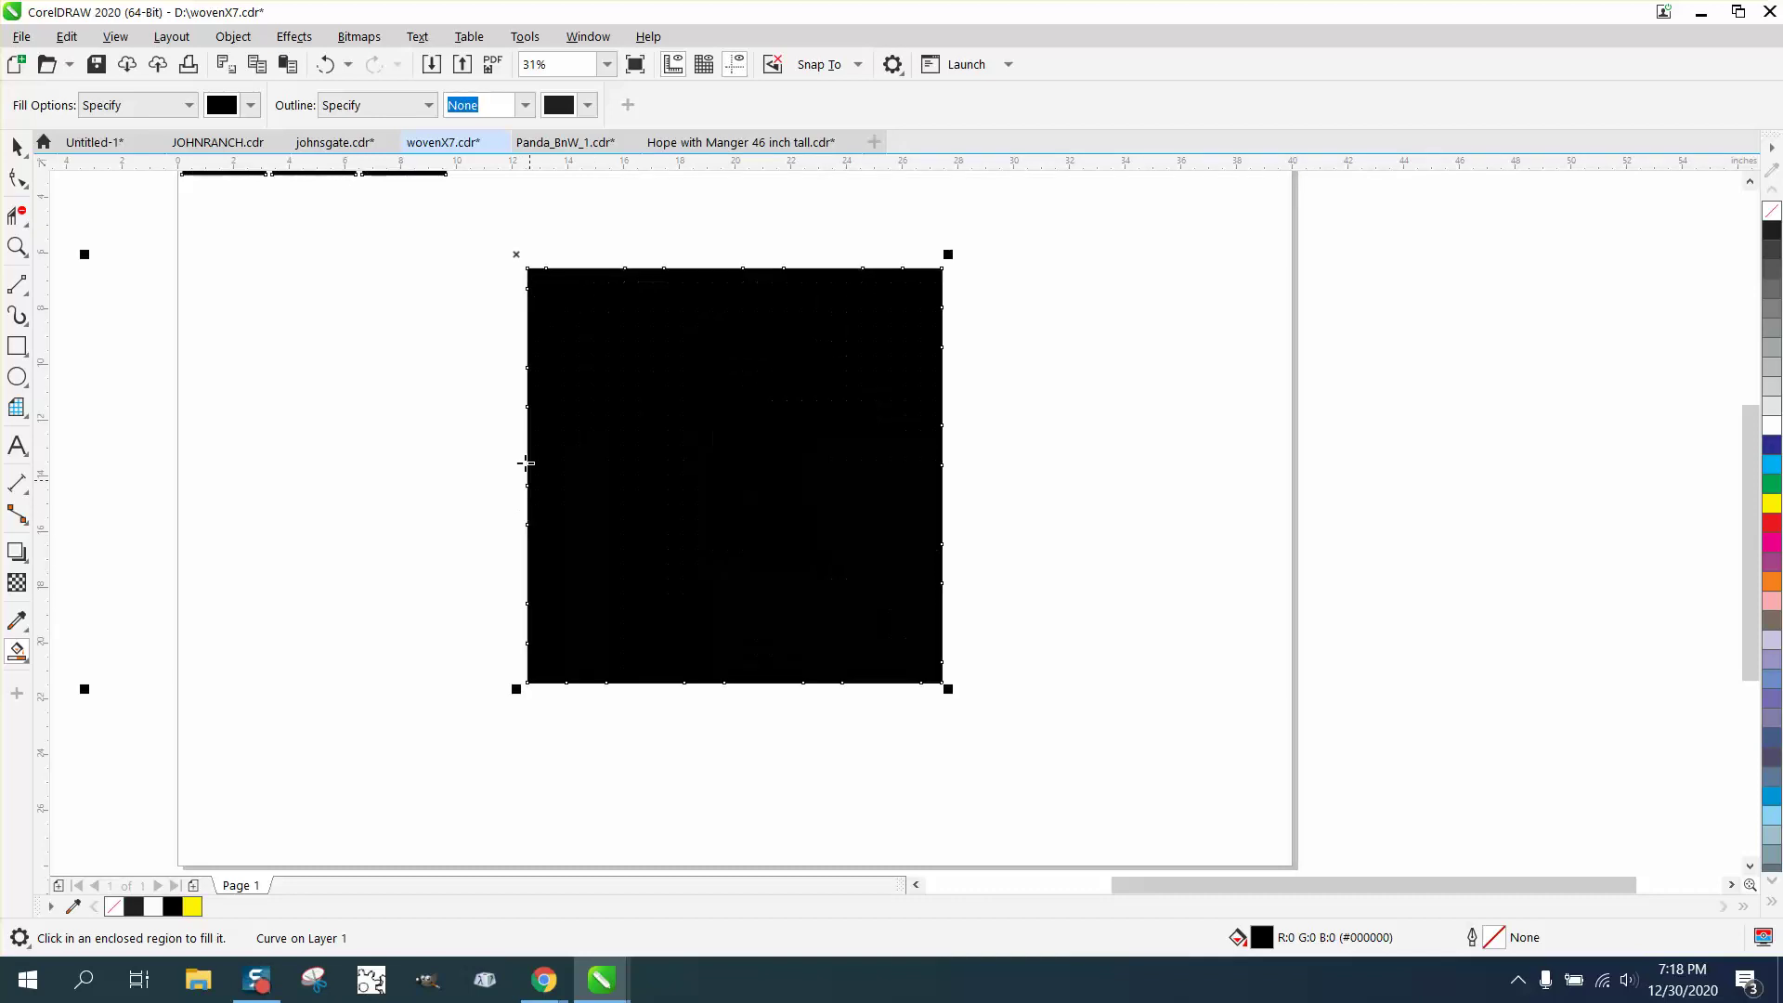
Step: Undo the fill that blackened the whole square, then fill the remaining lower-left gaps black
left_click(325, 64)
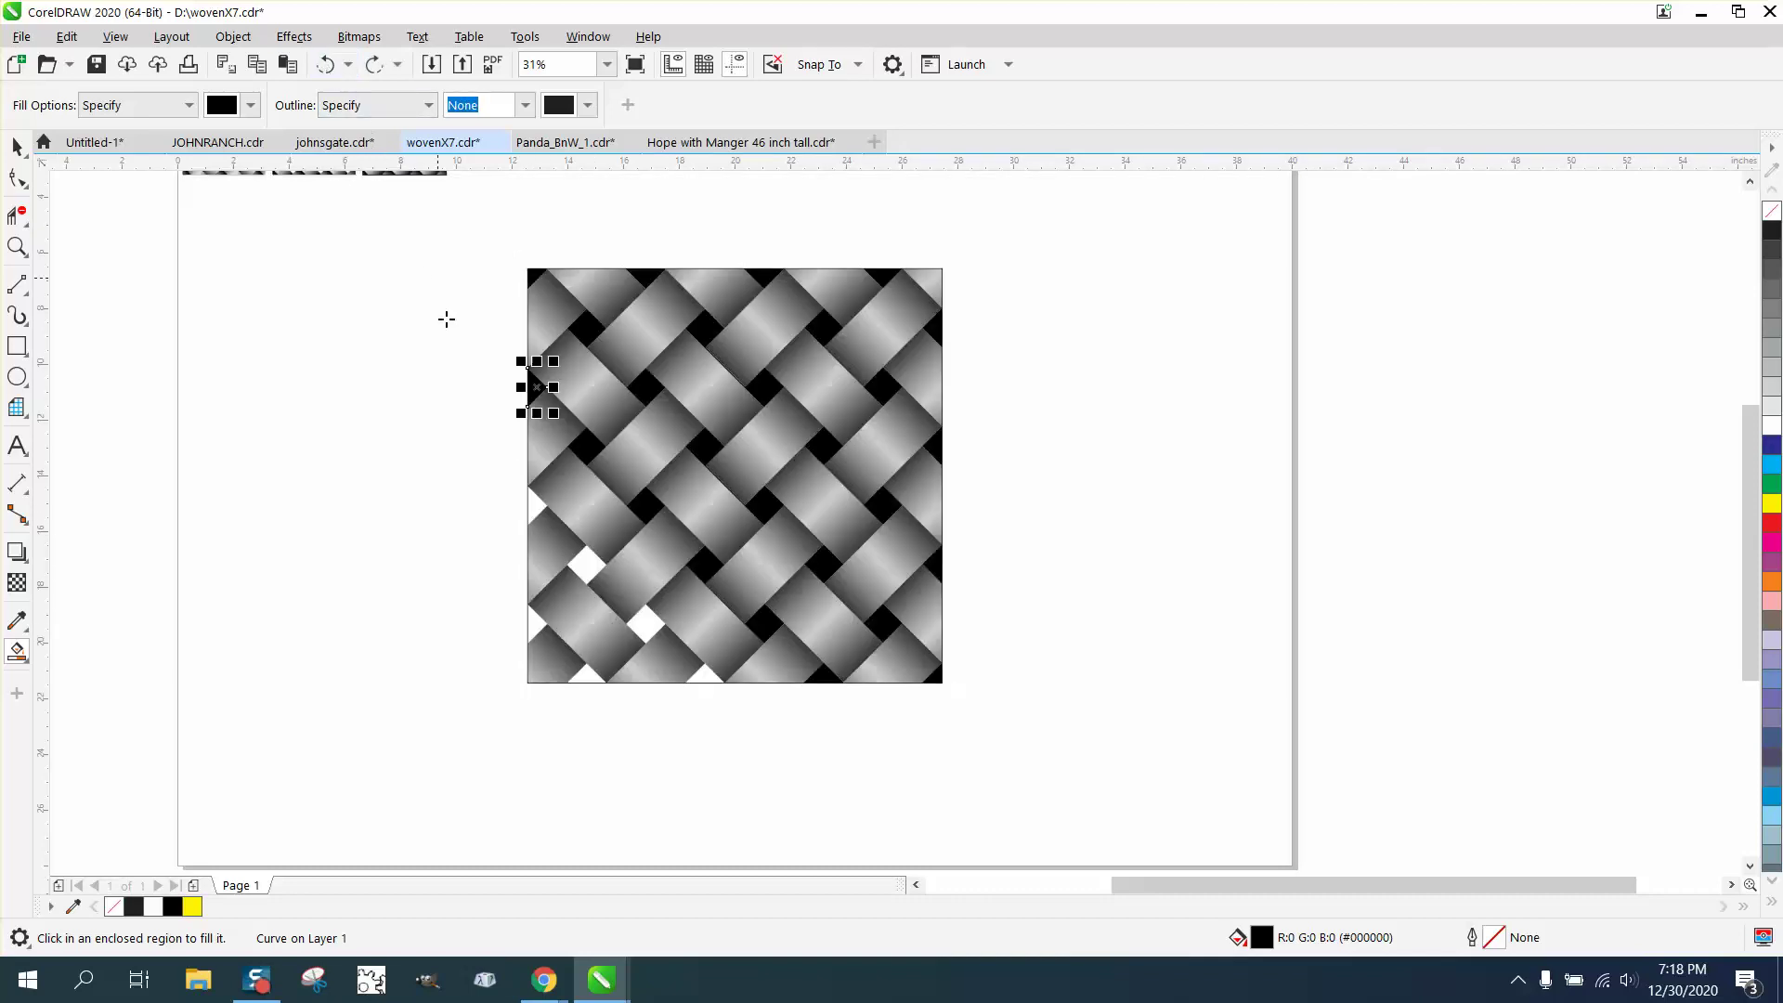
left_click(539, 508)
left_click(590, 568)
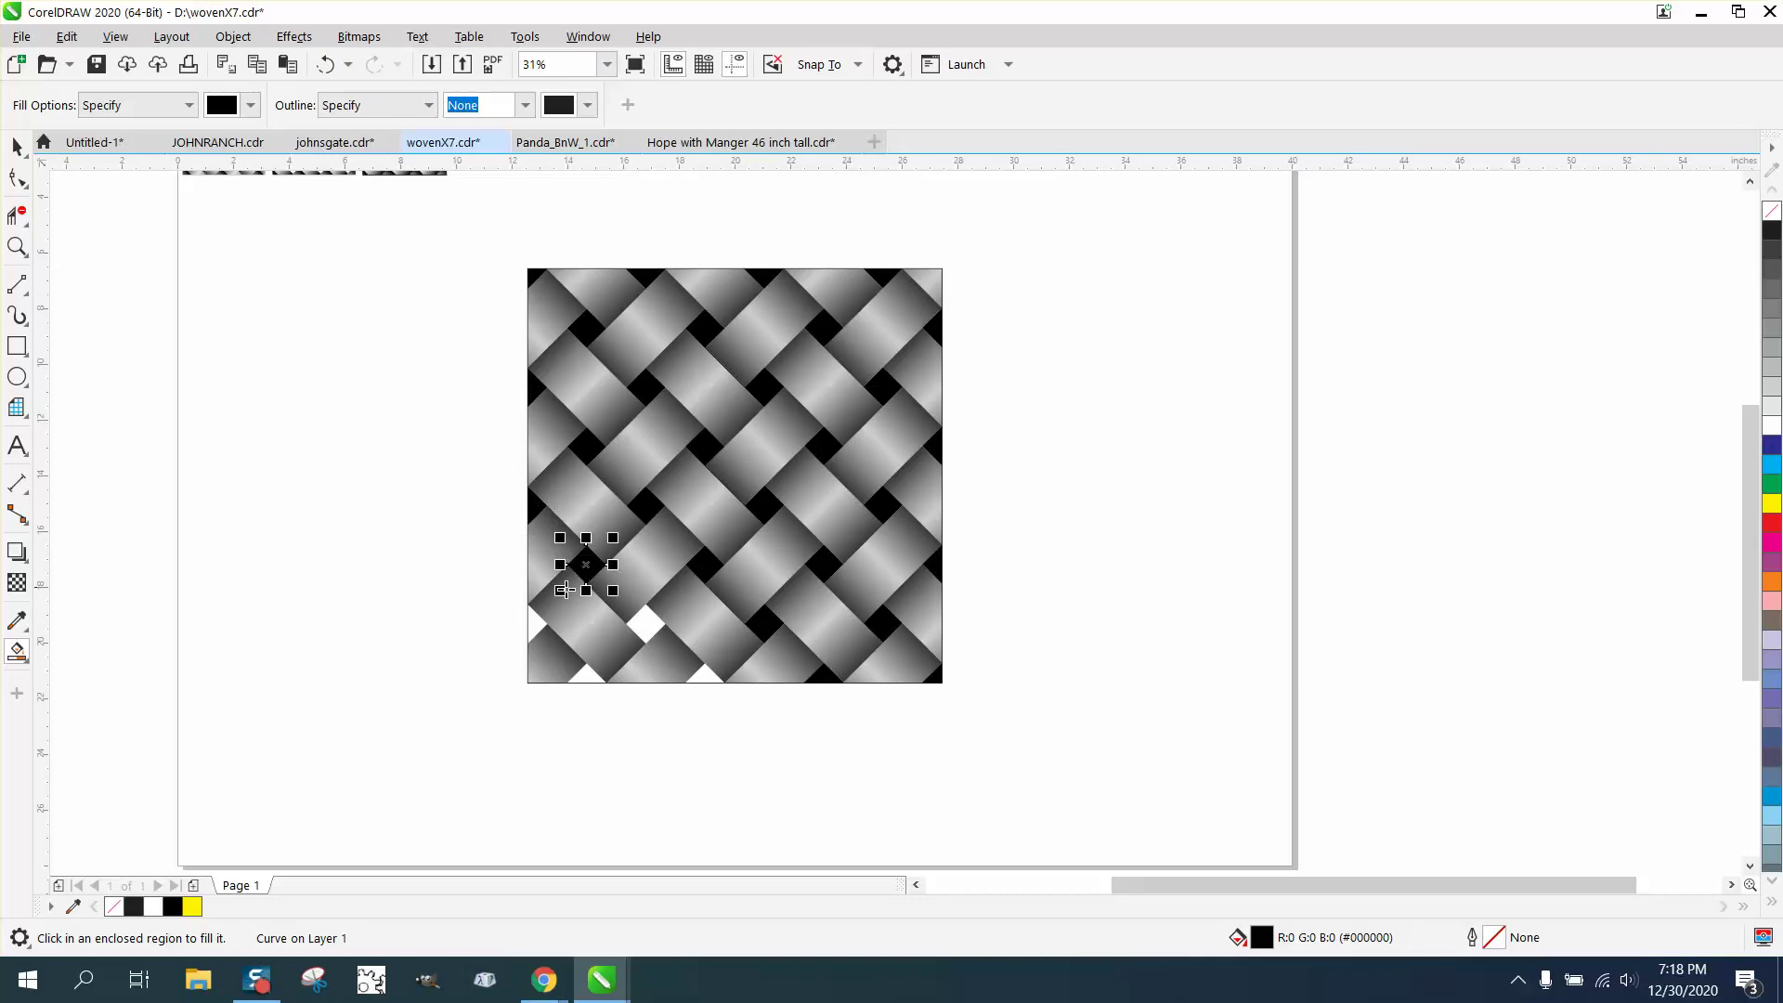
left_click(587, 675)
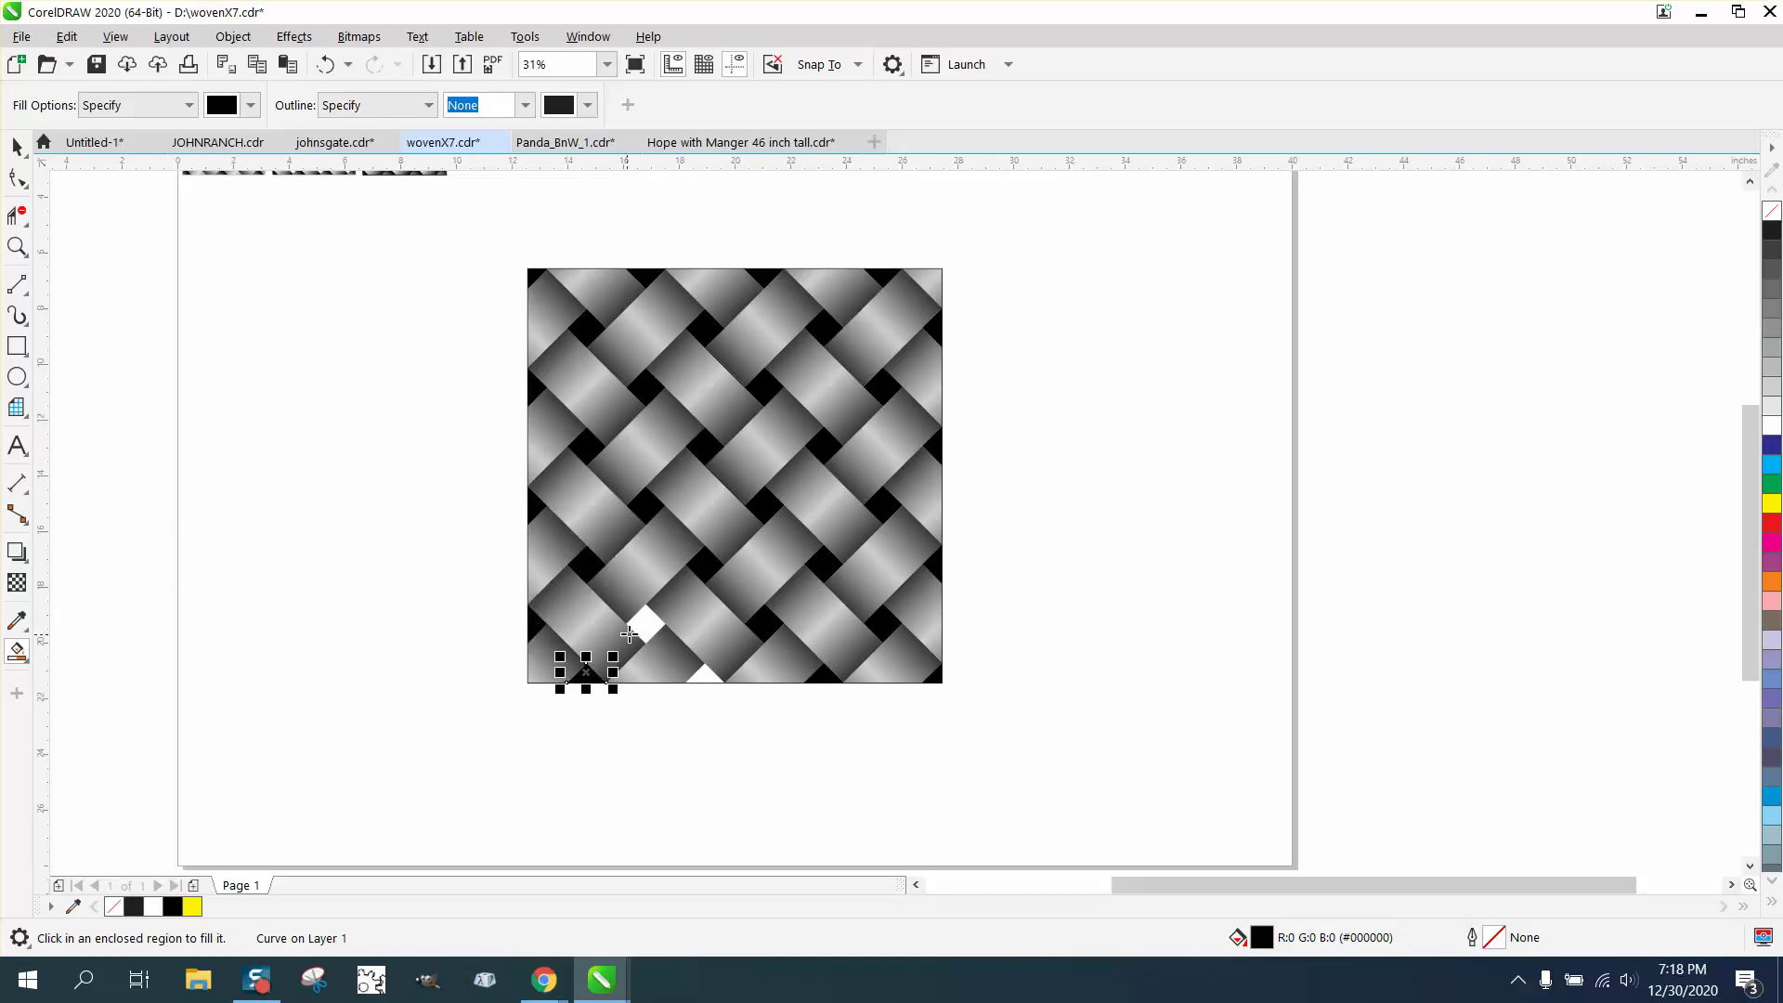
left_click(647, 626)
left_click(705, 677)
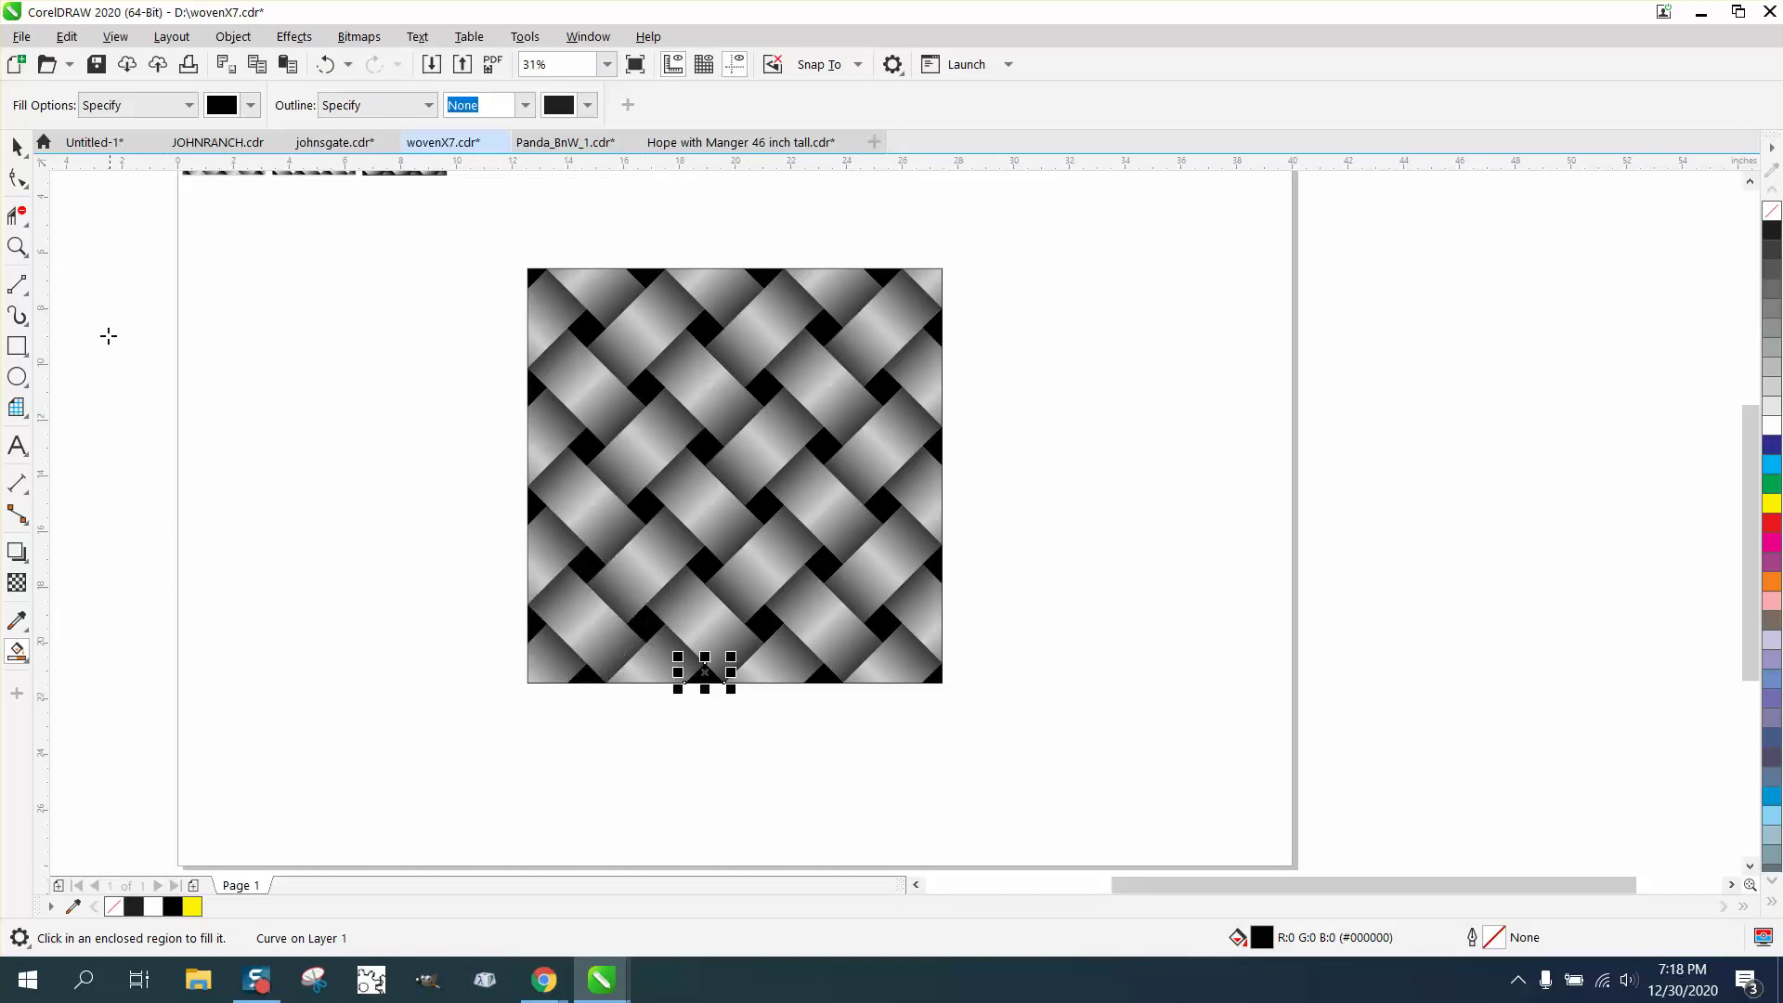
Step: Zoom in on the finished weave with its black-filled gaps
left_click(17, 147)
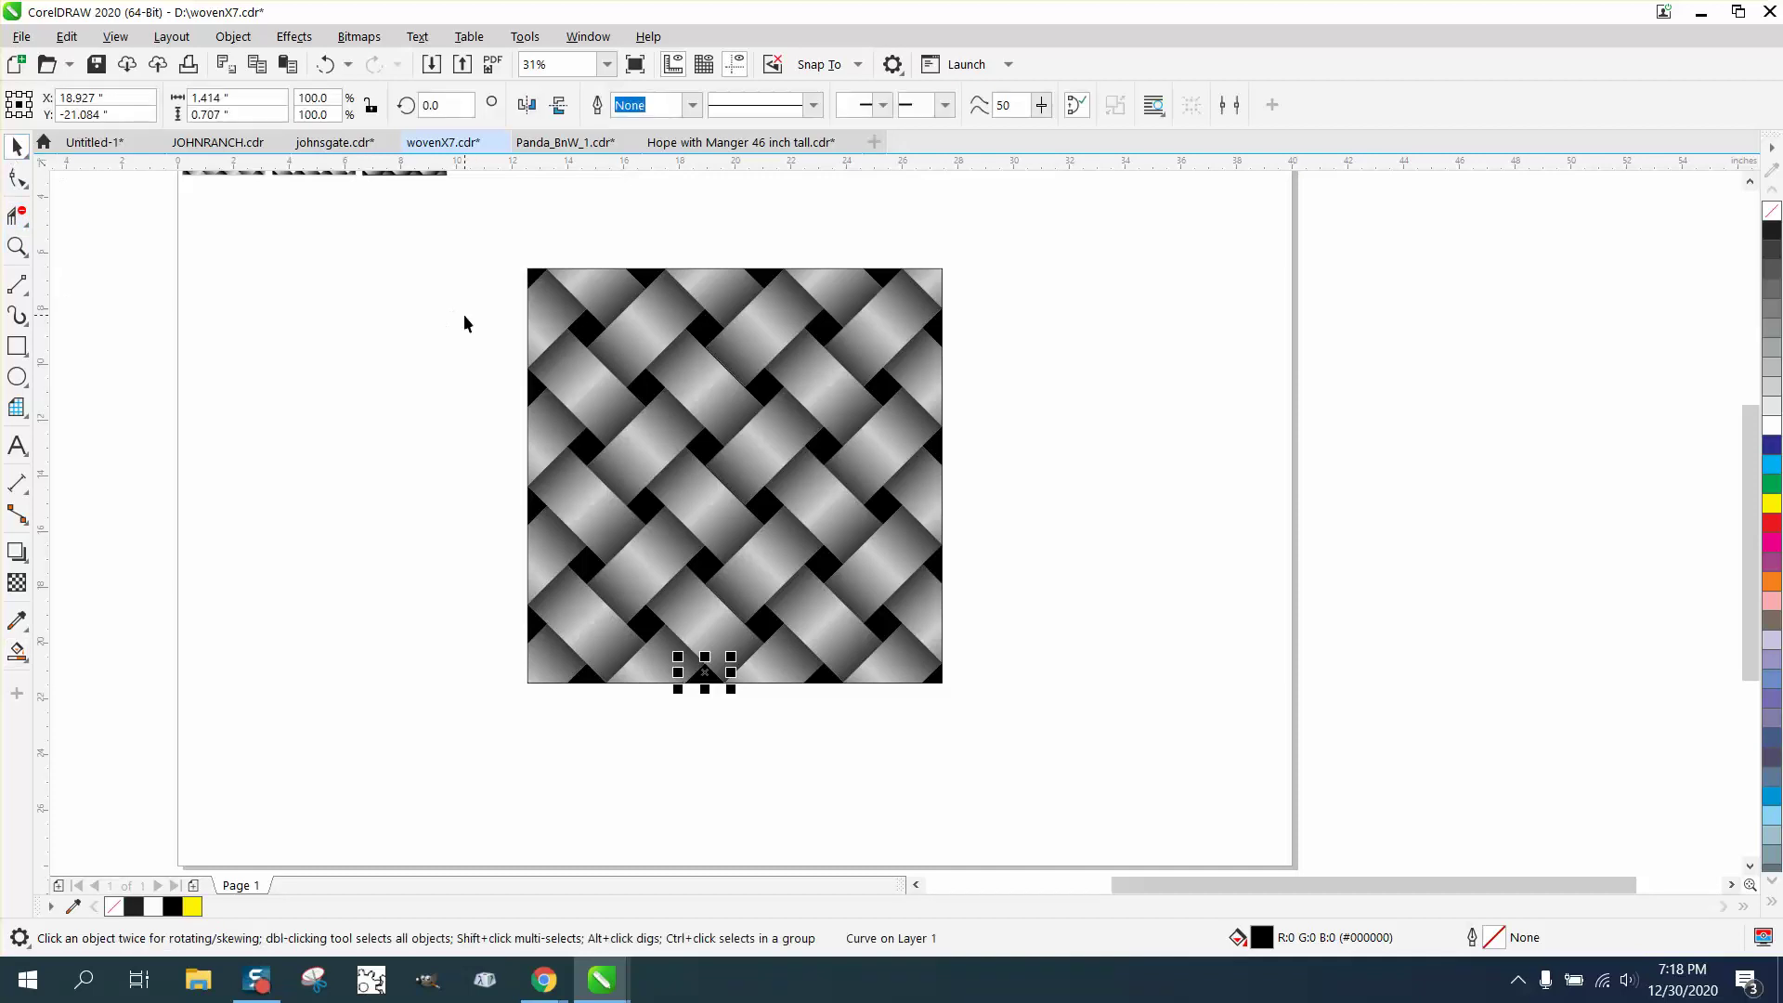
left_click(17, 246)
left_click_drag(501, 261, 1042, 713)
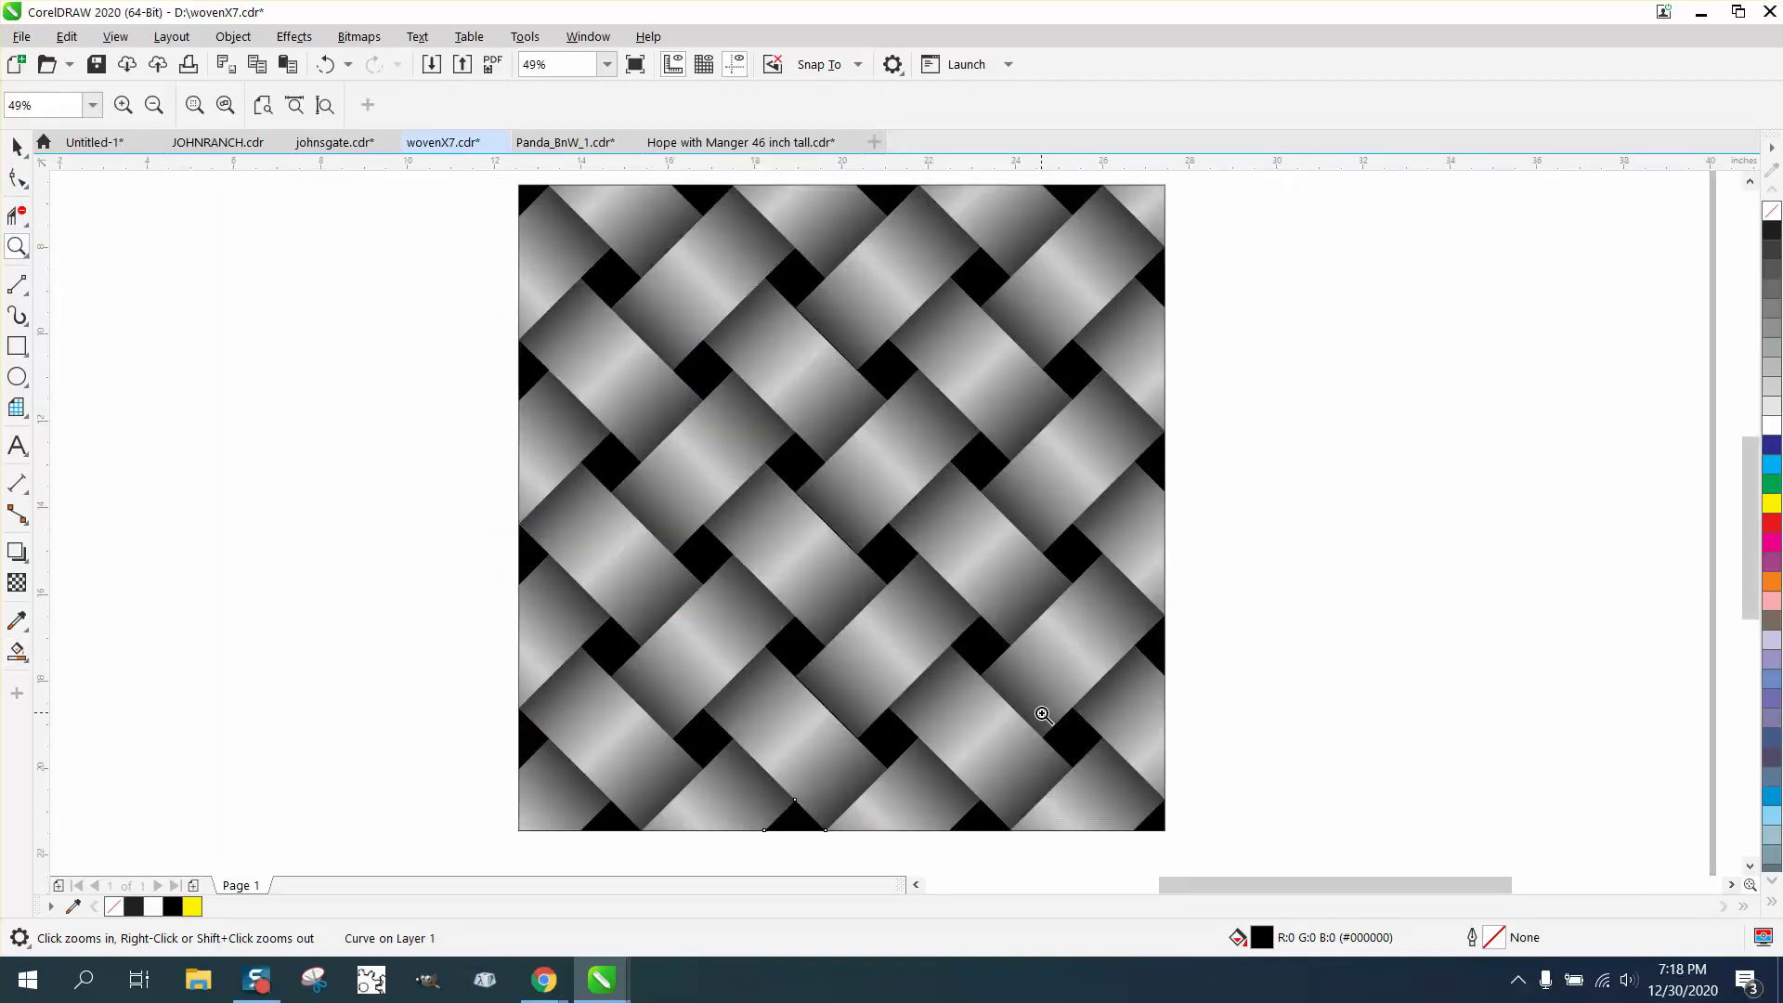